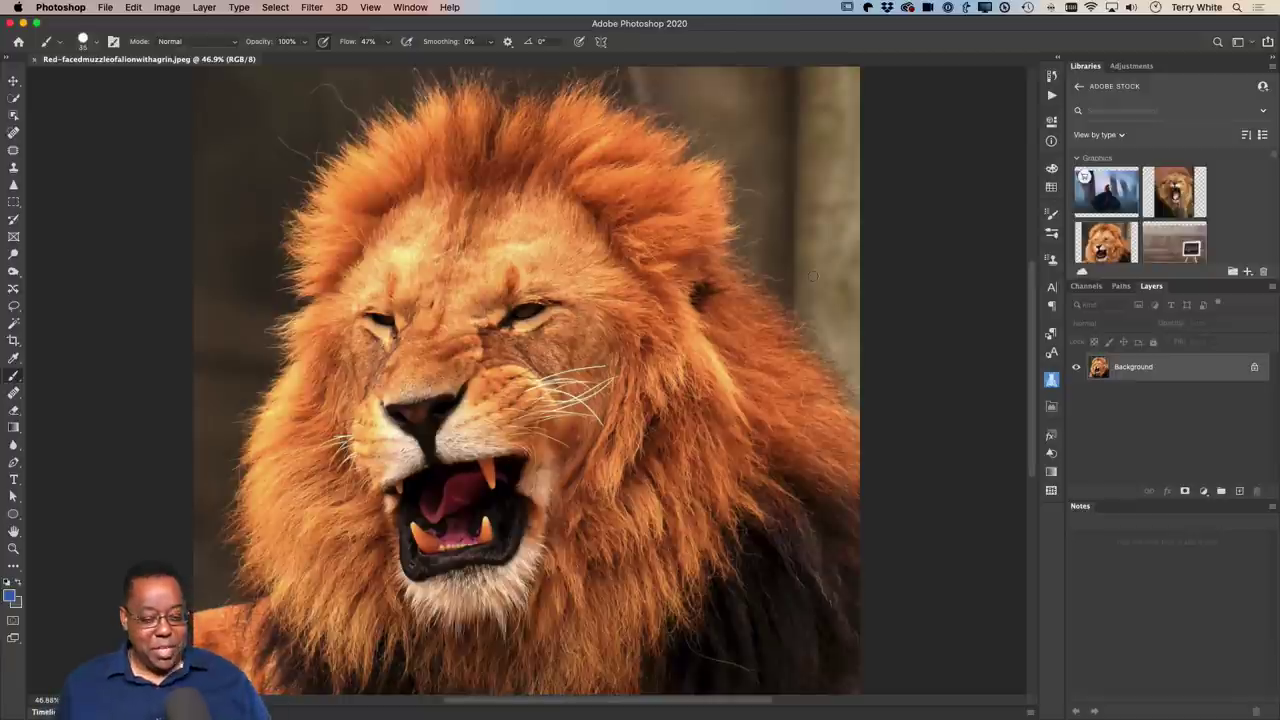
Switch from Photoshop to Lightroom Classic's Library grid of the Photography Masterclass collection.
key(super+Tab)
key(super+Tab)
key(super+Tab)
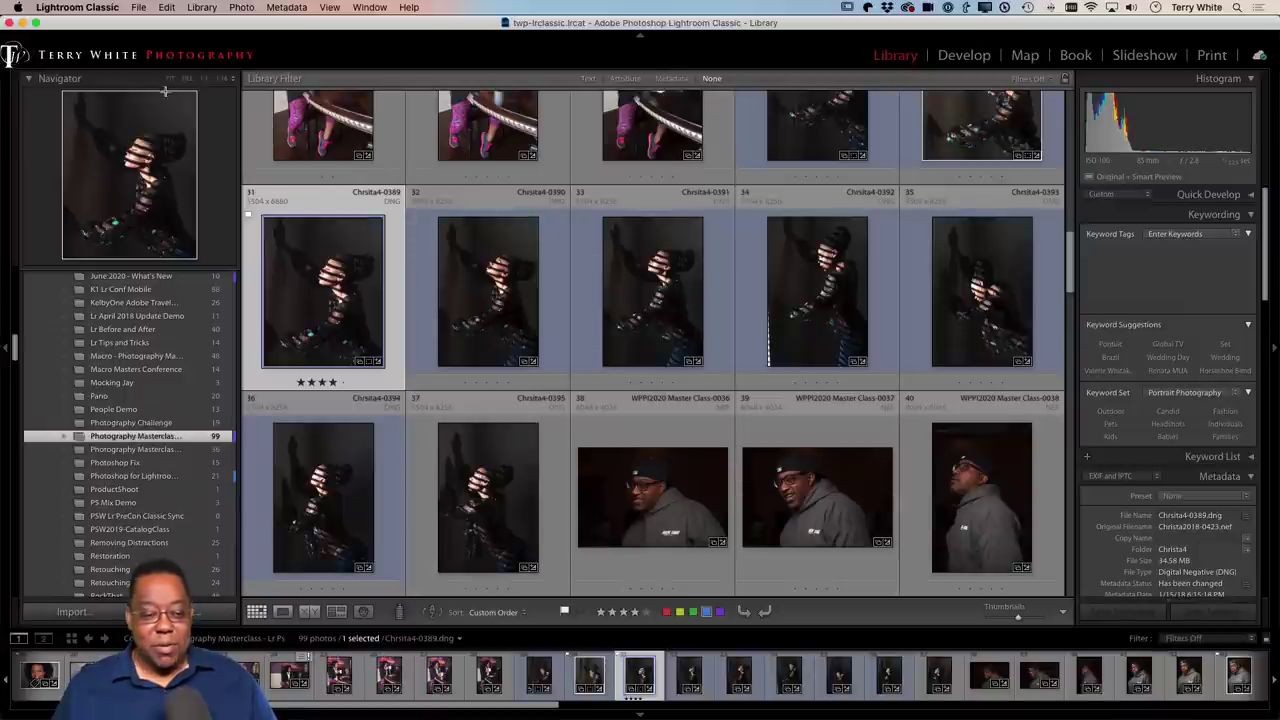
Open the Watermark Editor from the Lightroom Classic application menu.
click(105, 10)
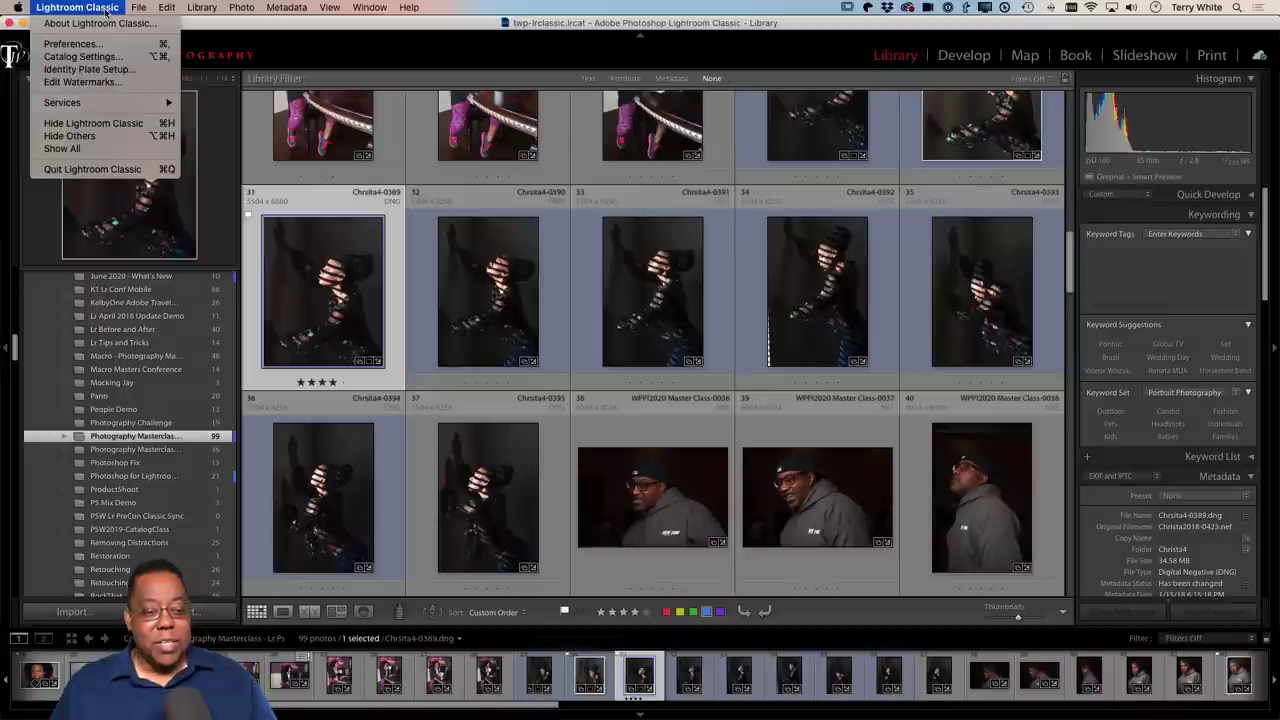
click(126, 84)
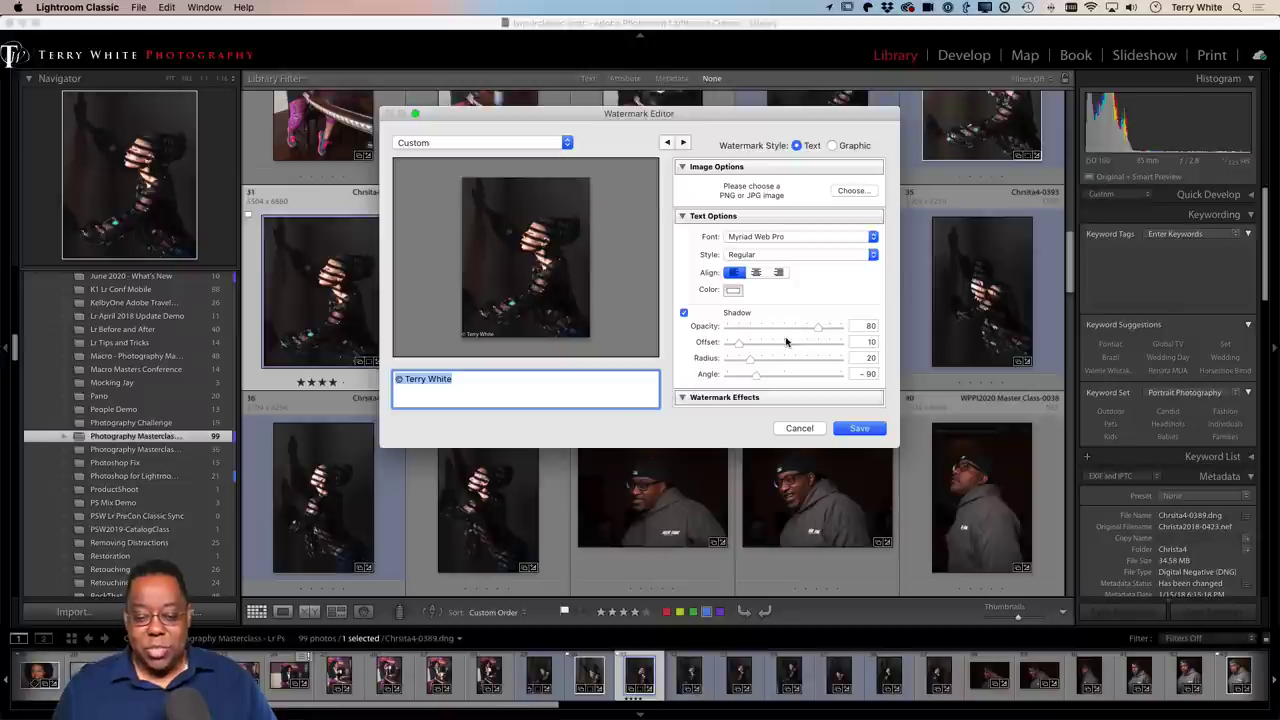
Scroll to Watermark Effects and drag the watermark Size much larger, then back down.
scroll(786, 342, down, 2)
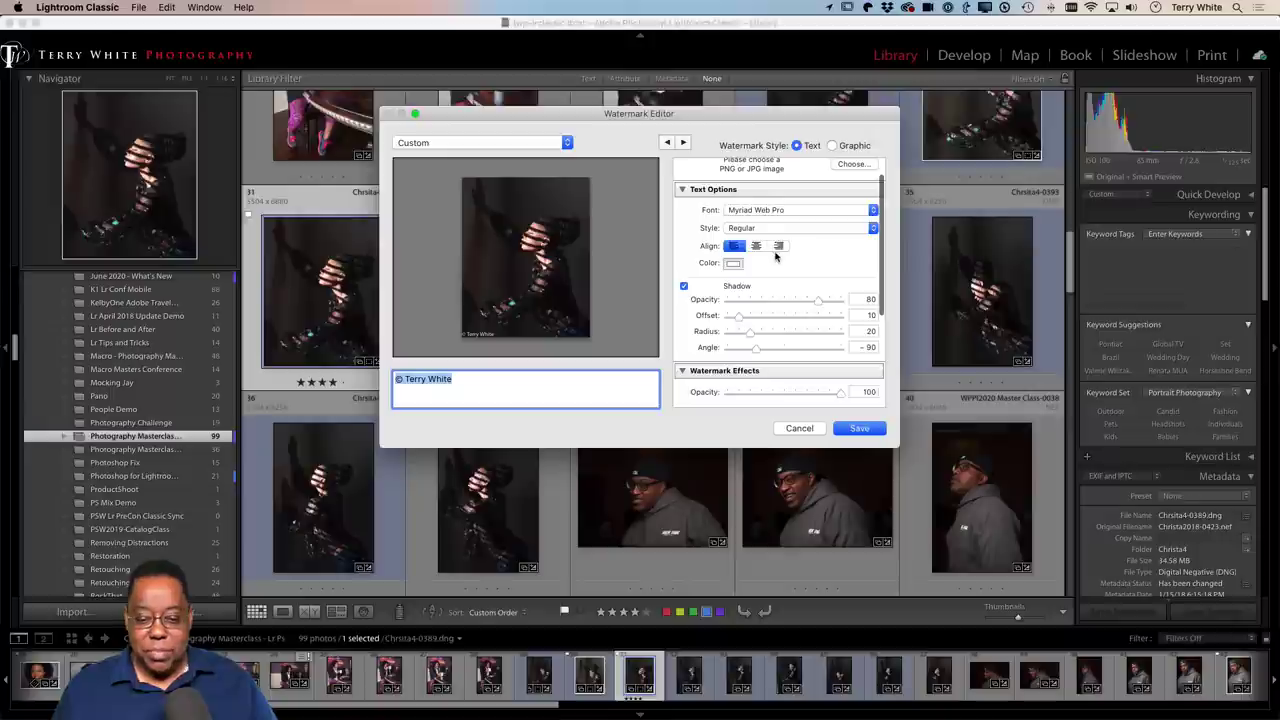
scroll(776, 290, down, 2)
scroll(776, 292, down, 3)
scroll(776, 295, down, 2)
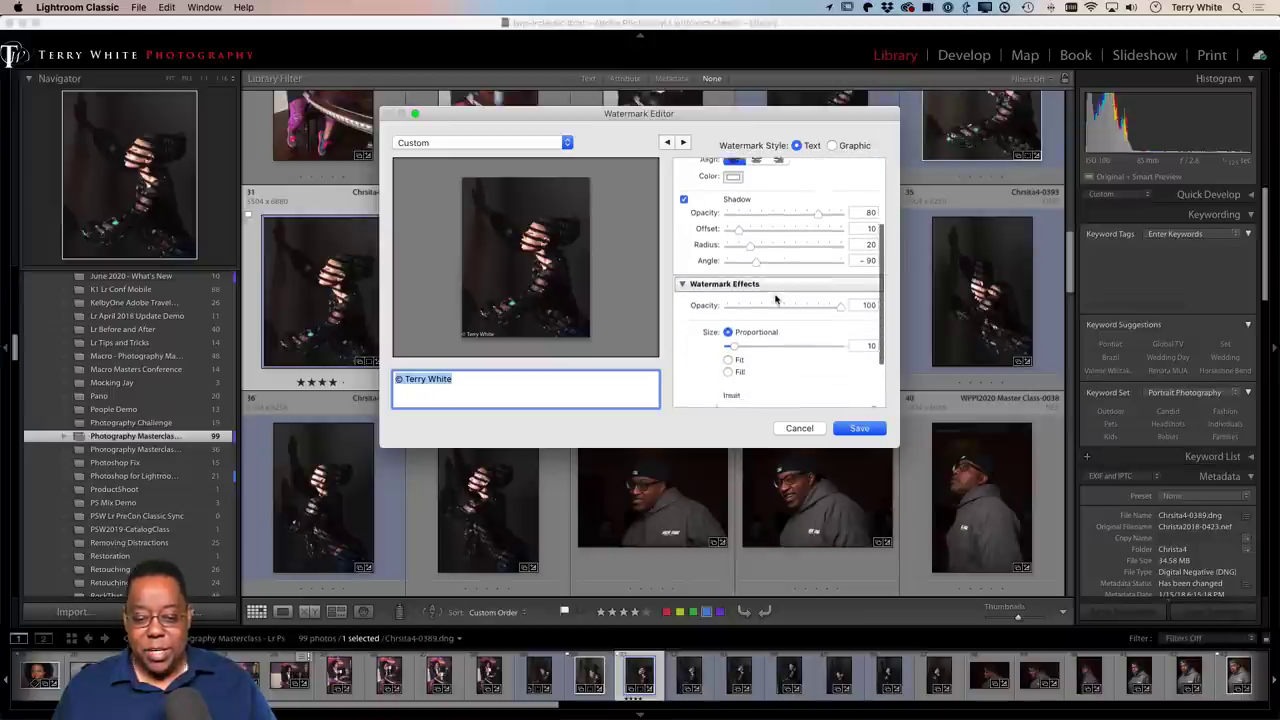
scroll(776, 297, down, 3)
drag(737, 311, 882, 316)
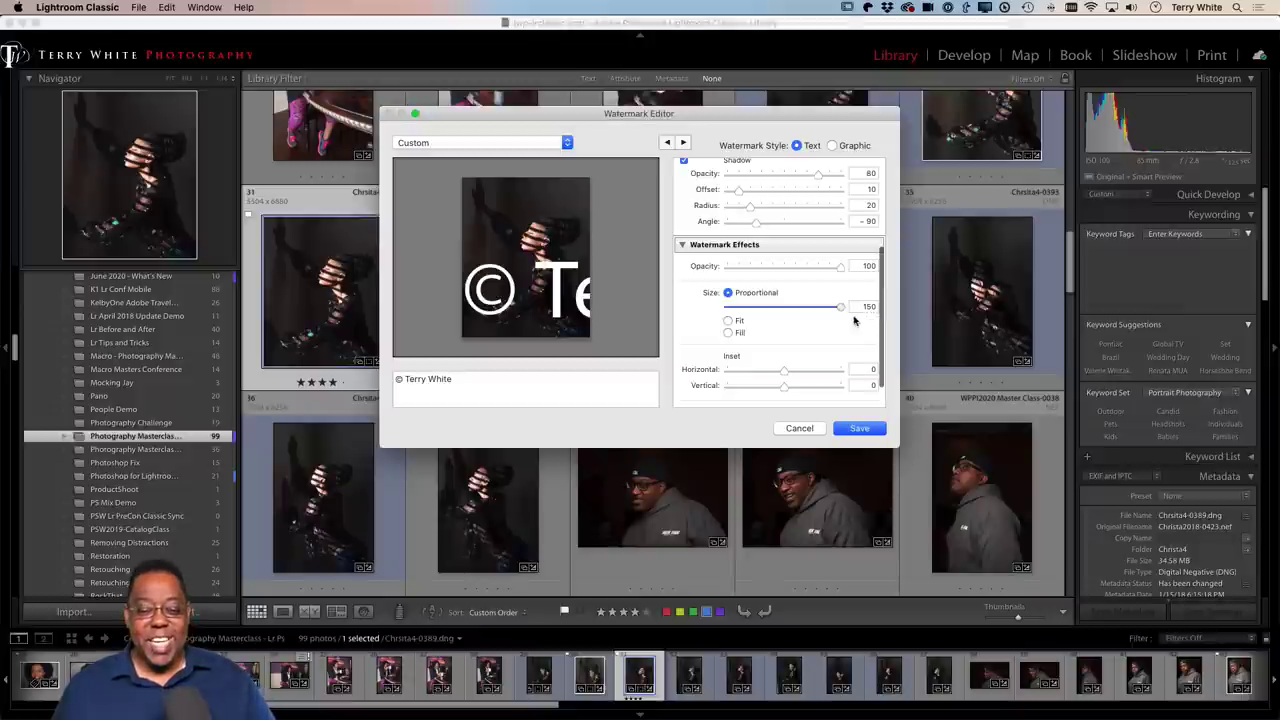
drag(883, 316, 744, 334)
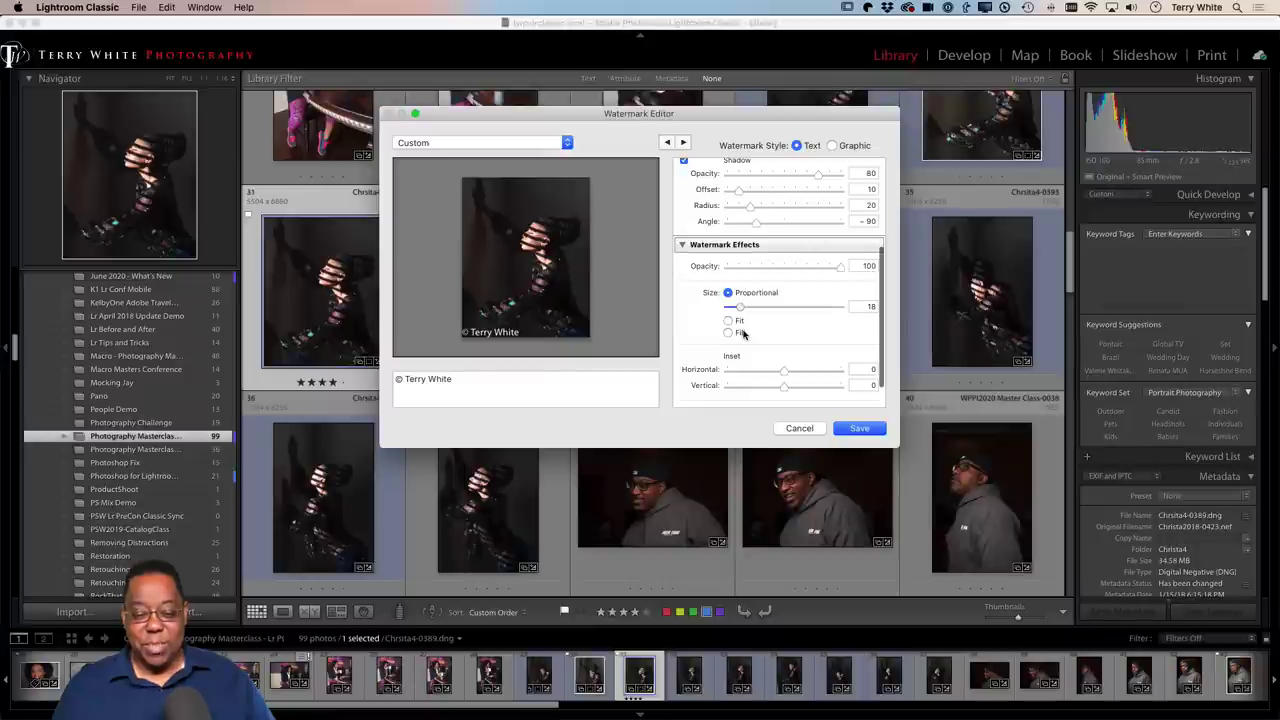
Try Fit sizing, then return to Proportional sizing at size 16.
scroll(744, 336, down, 1)
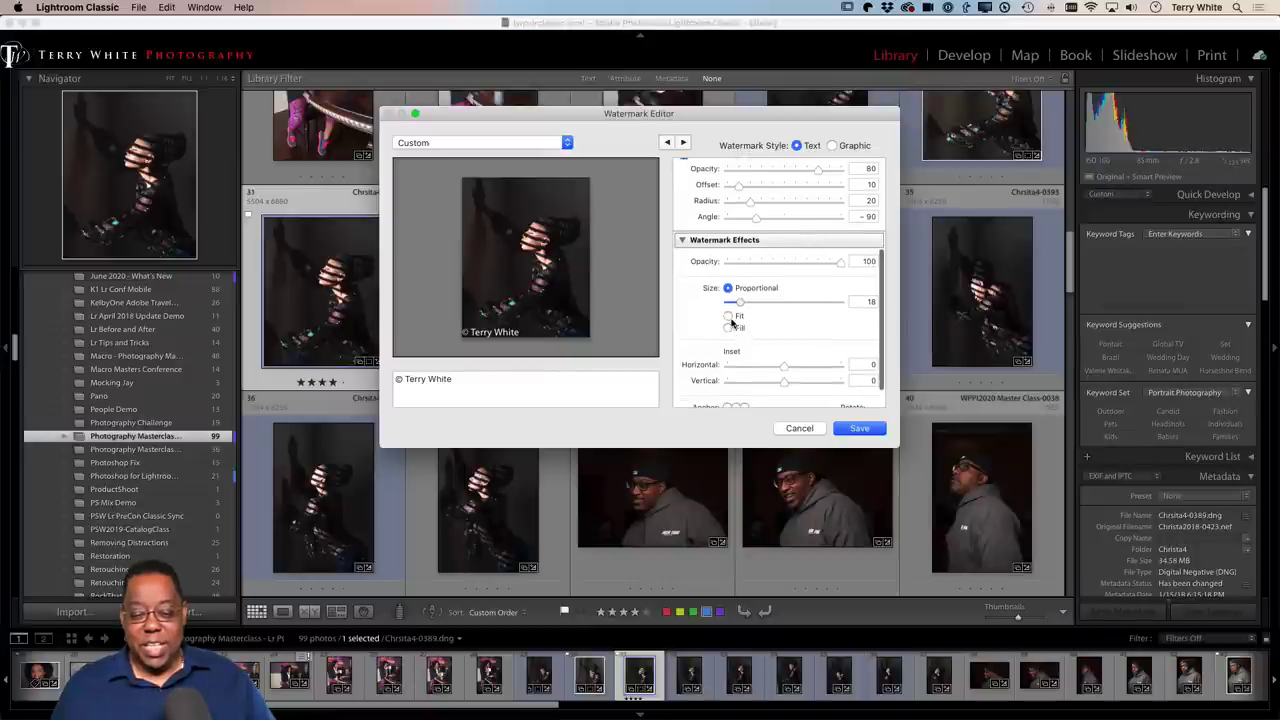
click(729, 317)
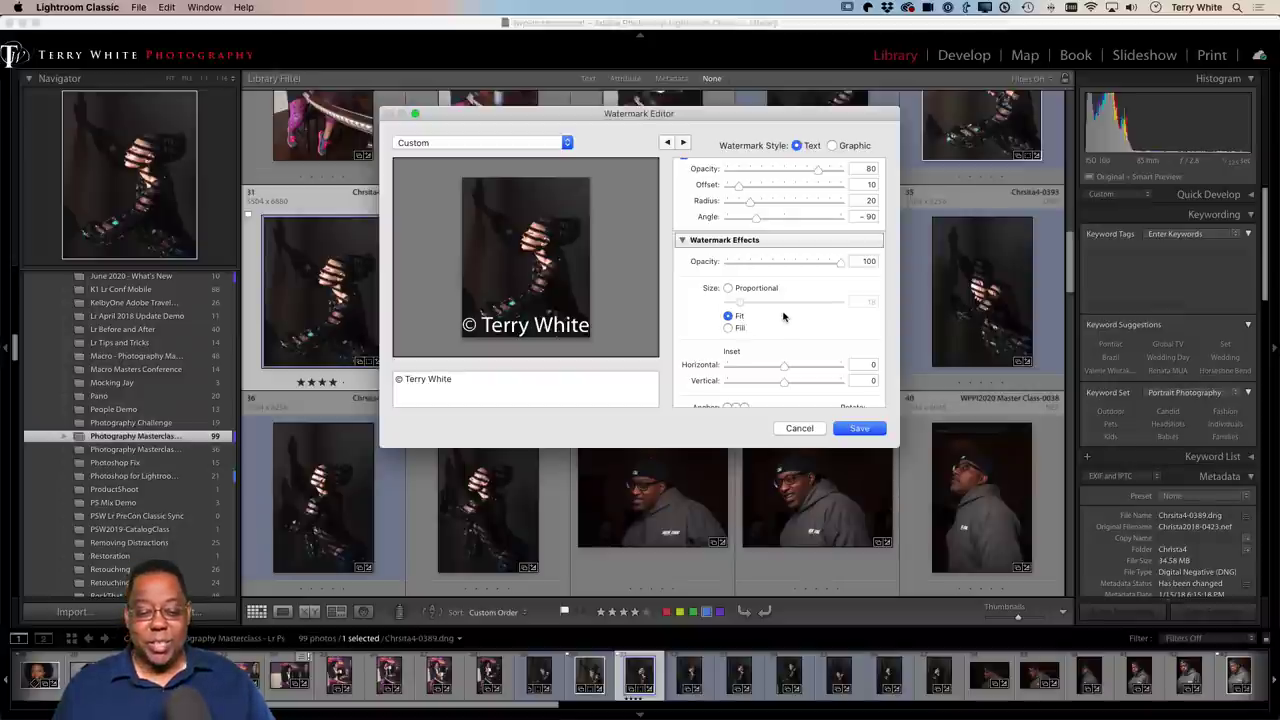
click(728, 288)
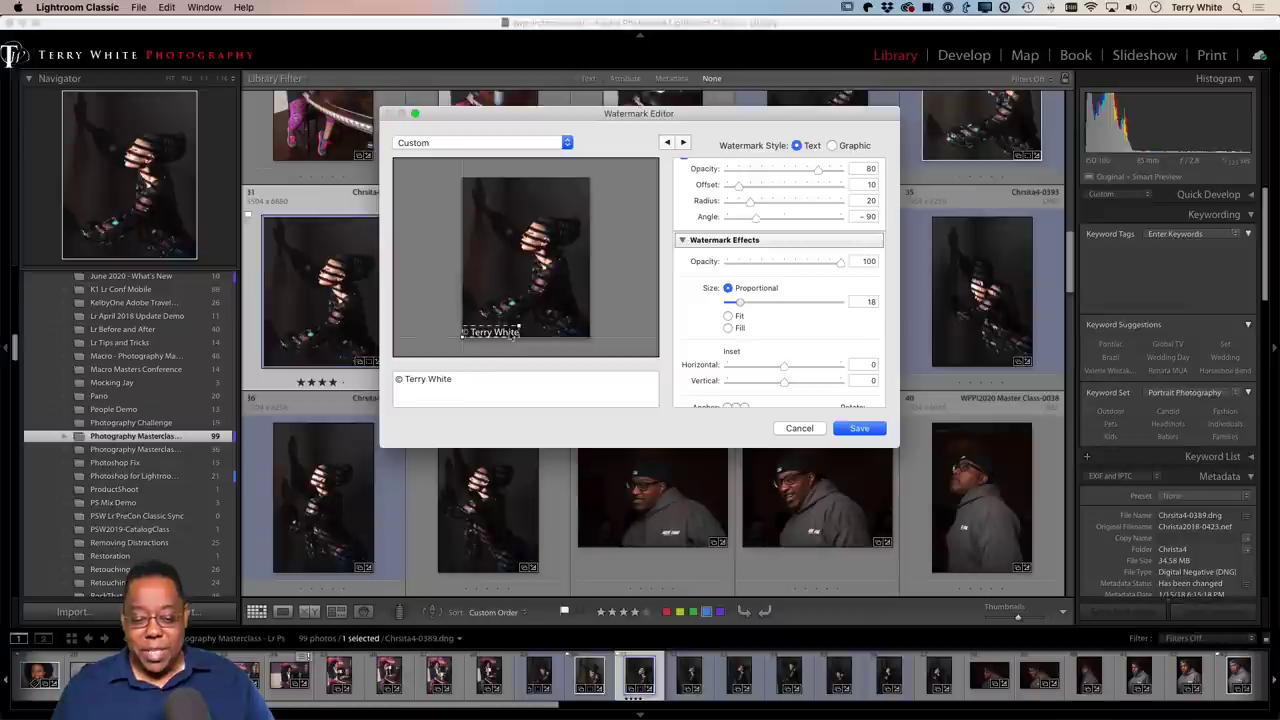
drag(738, 308, 736, 308)
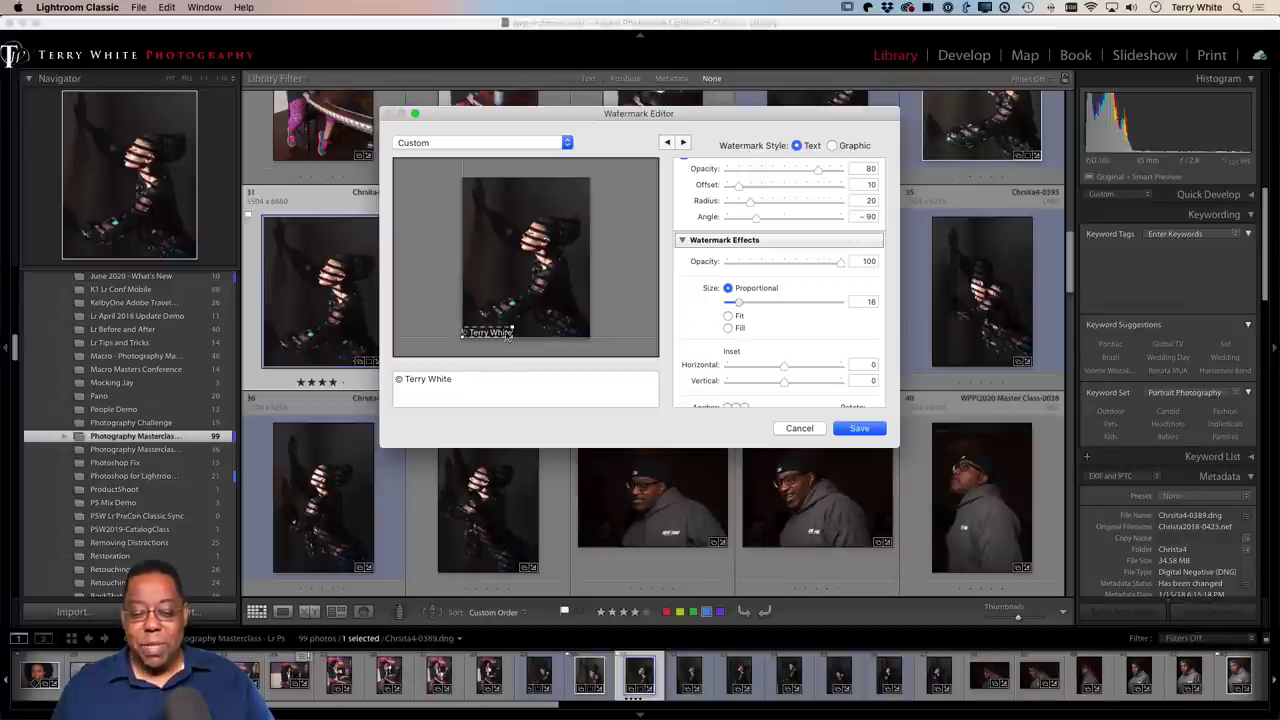
scroll(801, 340, down, 2)
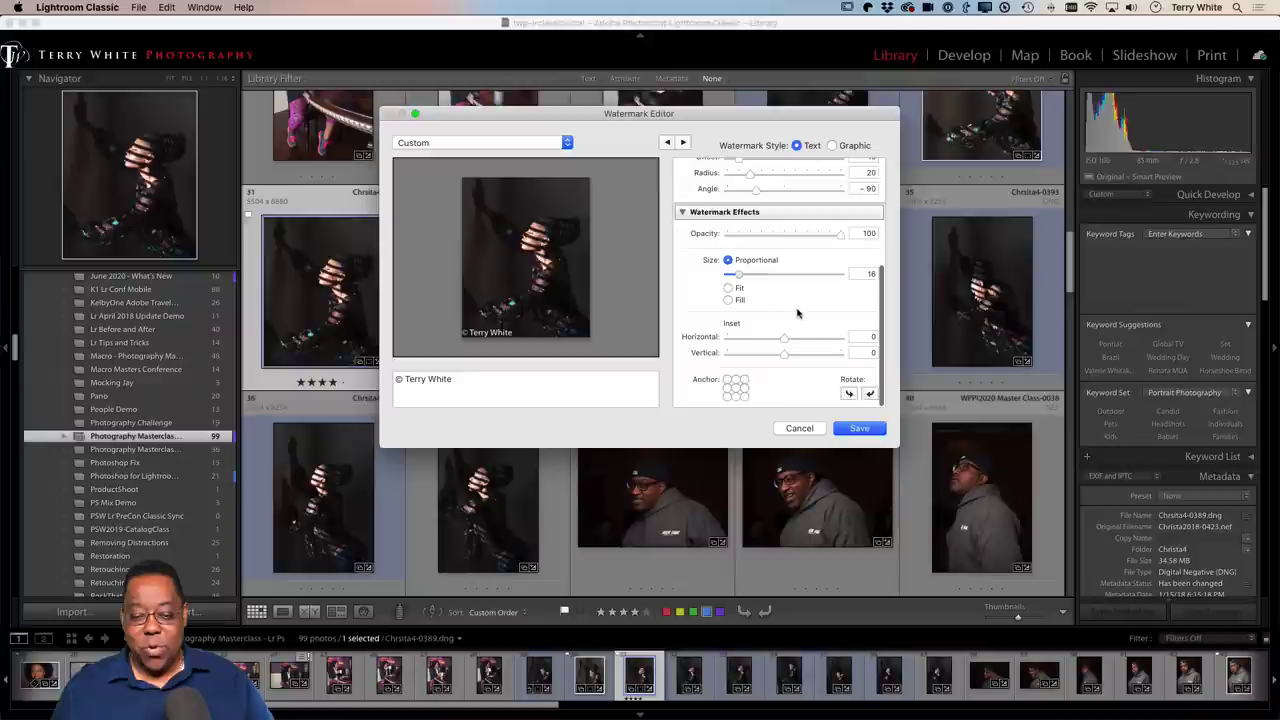
scroll(795, 314, up, 5)
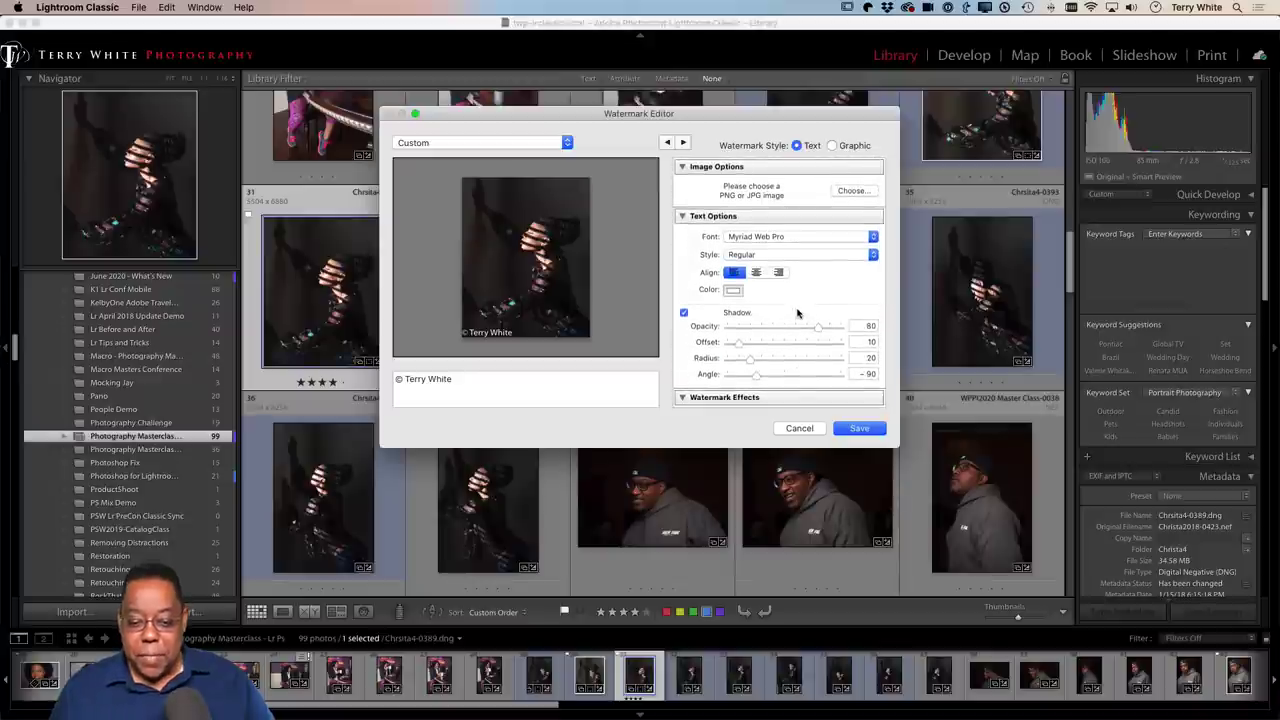
scroll(797, 314, down, 4)
scroll(797, 314, down, 2)
scroll(797, 314, down, 2)
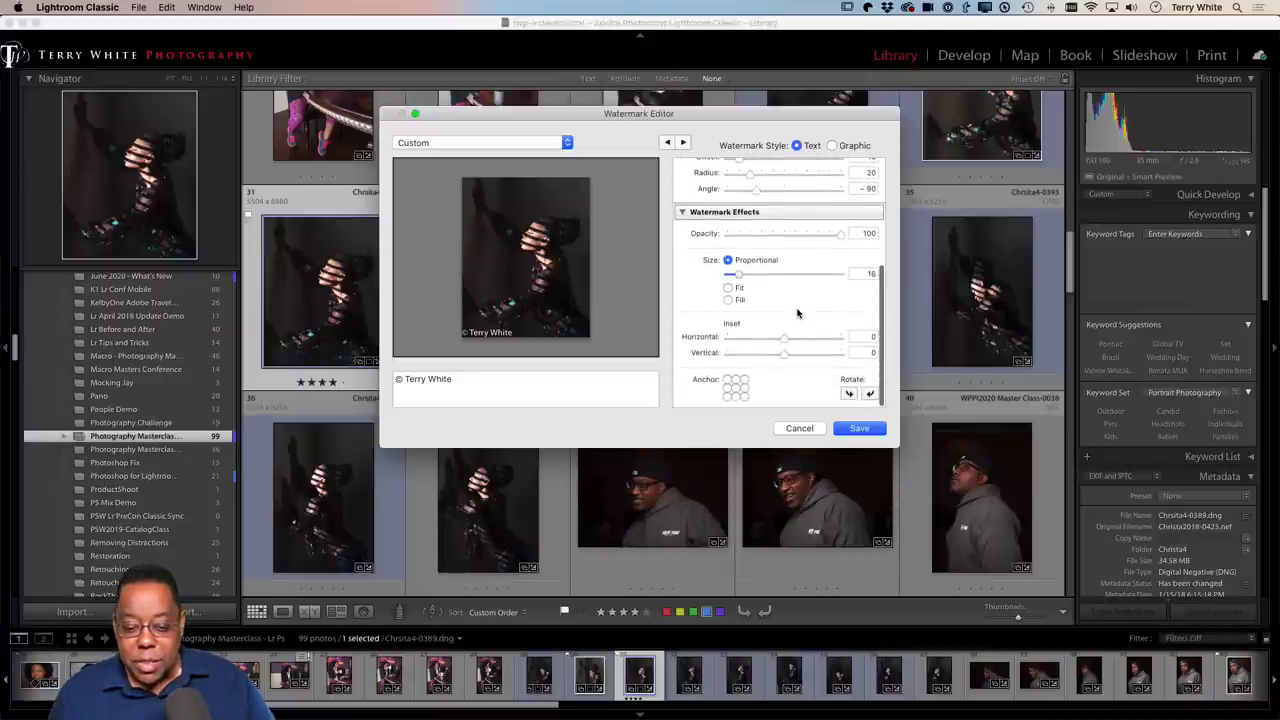
scroll(797, 314, up, 5)
scroll(797, 314, up, 1)
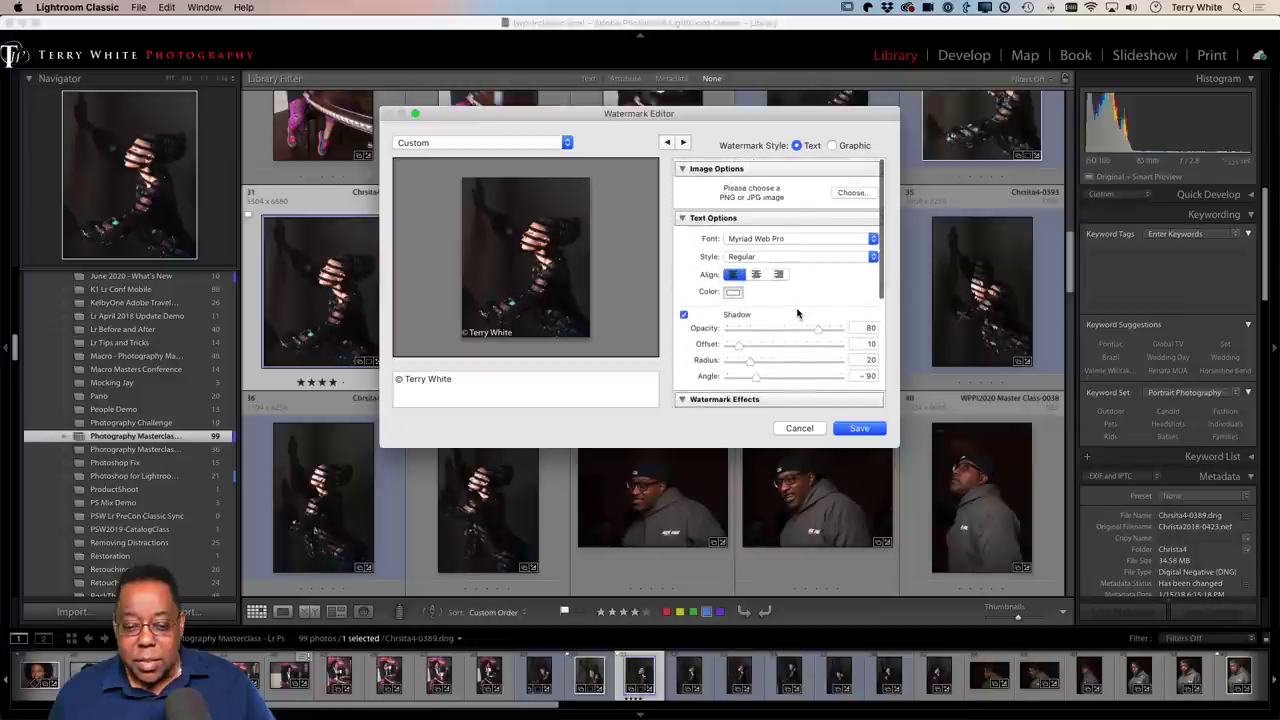
scroll(797, 314, down, 1)
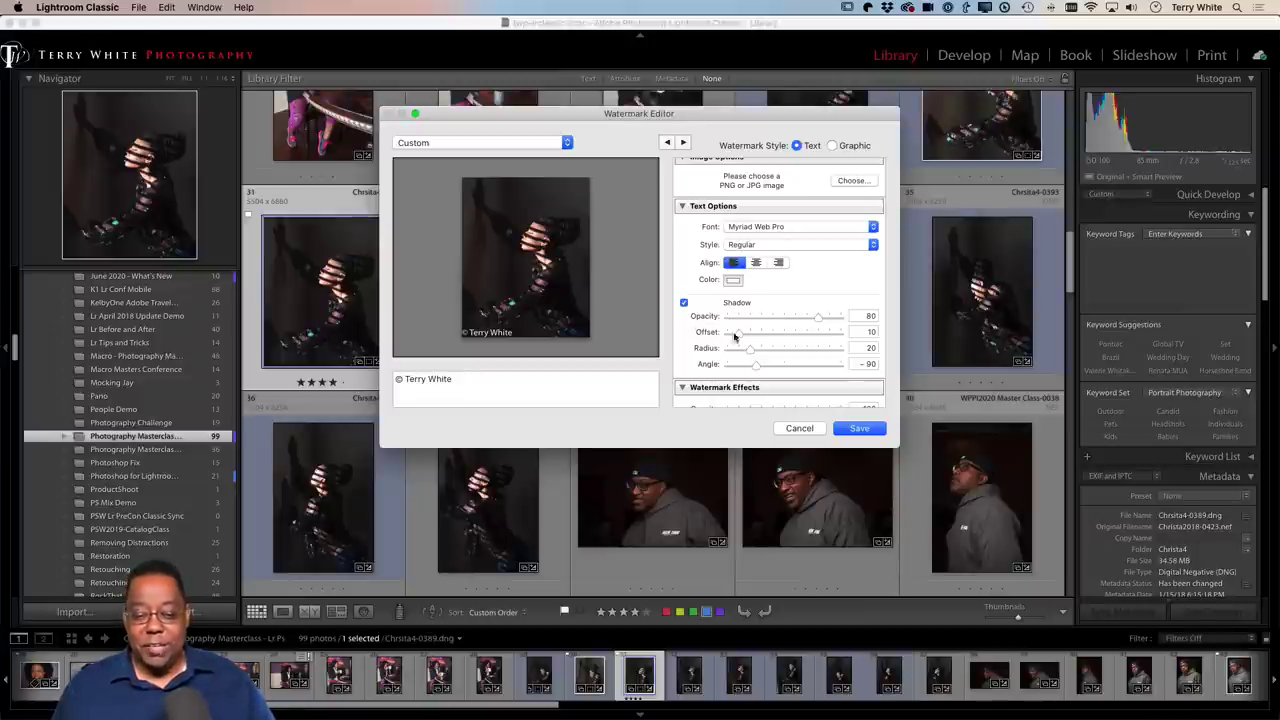
Fade the watermark to opacity 57 and show the saved watermark presets.
scroll(792, 310, up, 2)
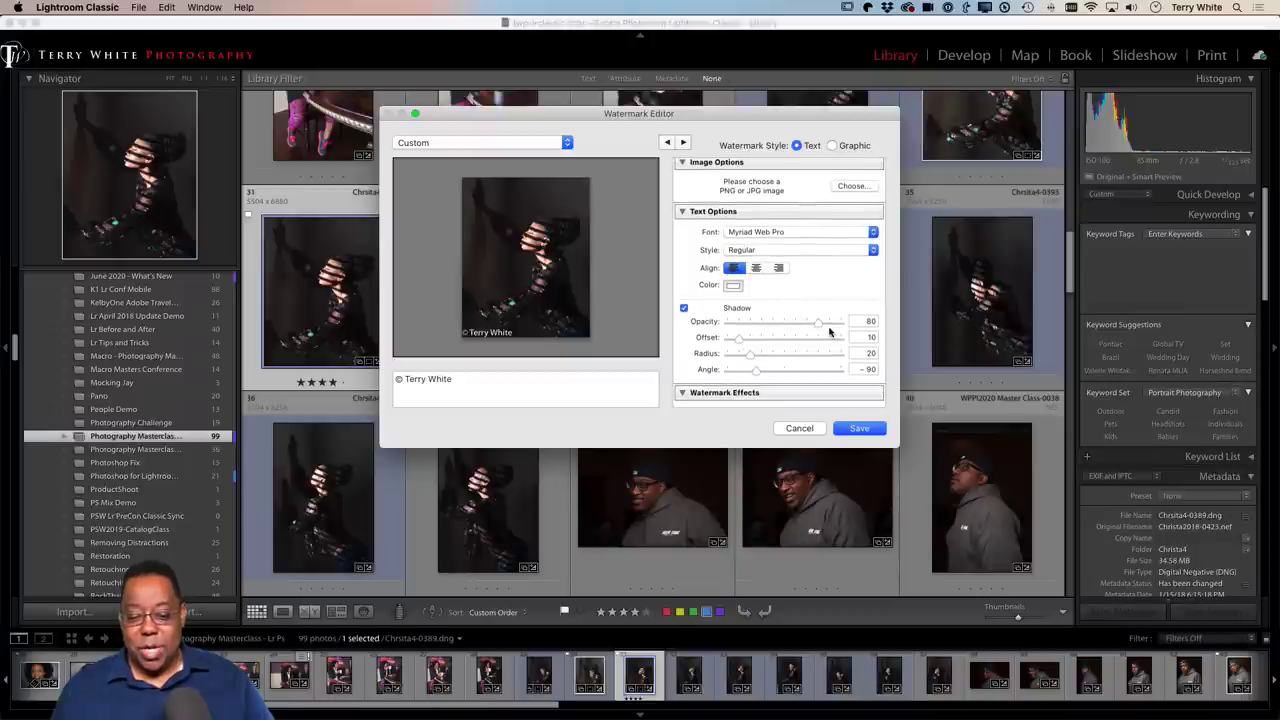
scroll(822, 328, down, 1)
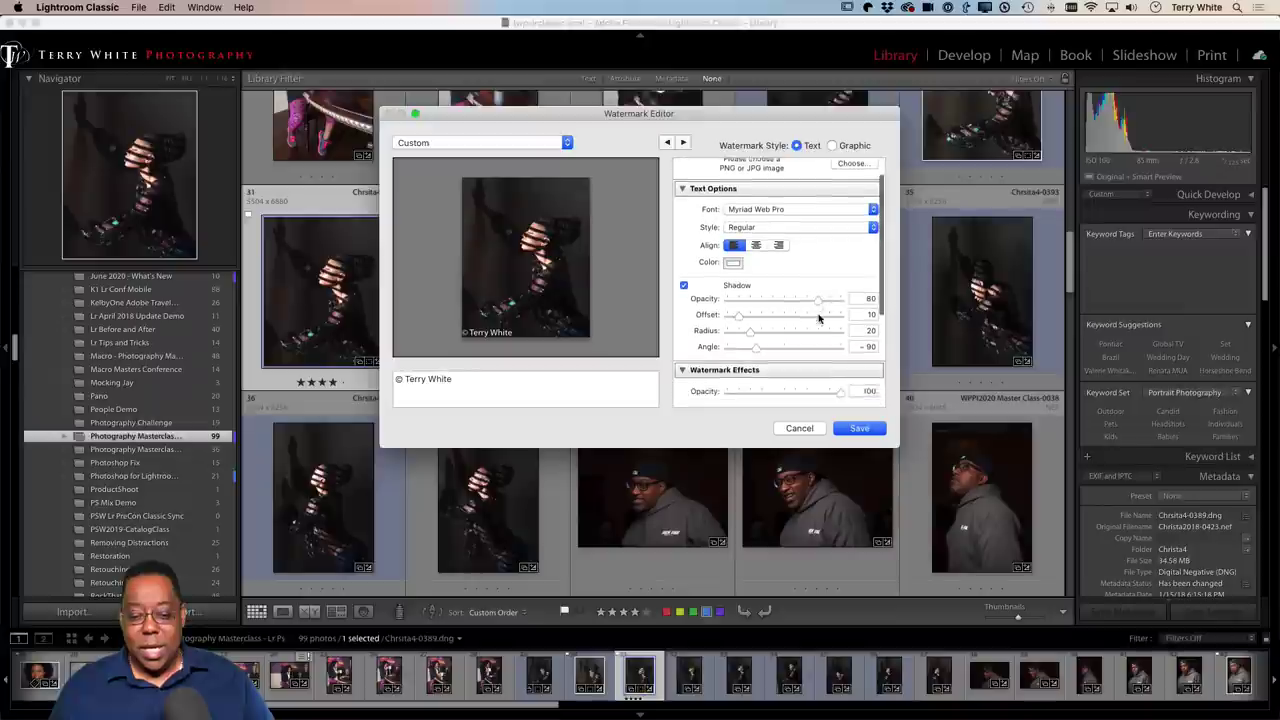
scroll(825, 310, down, 2)
scroll(828, 295, down, 2)
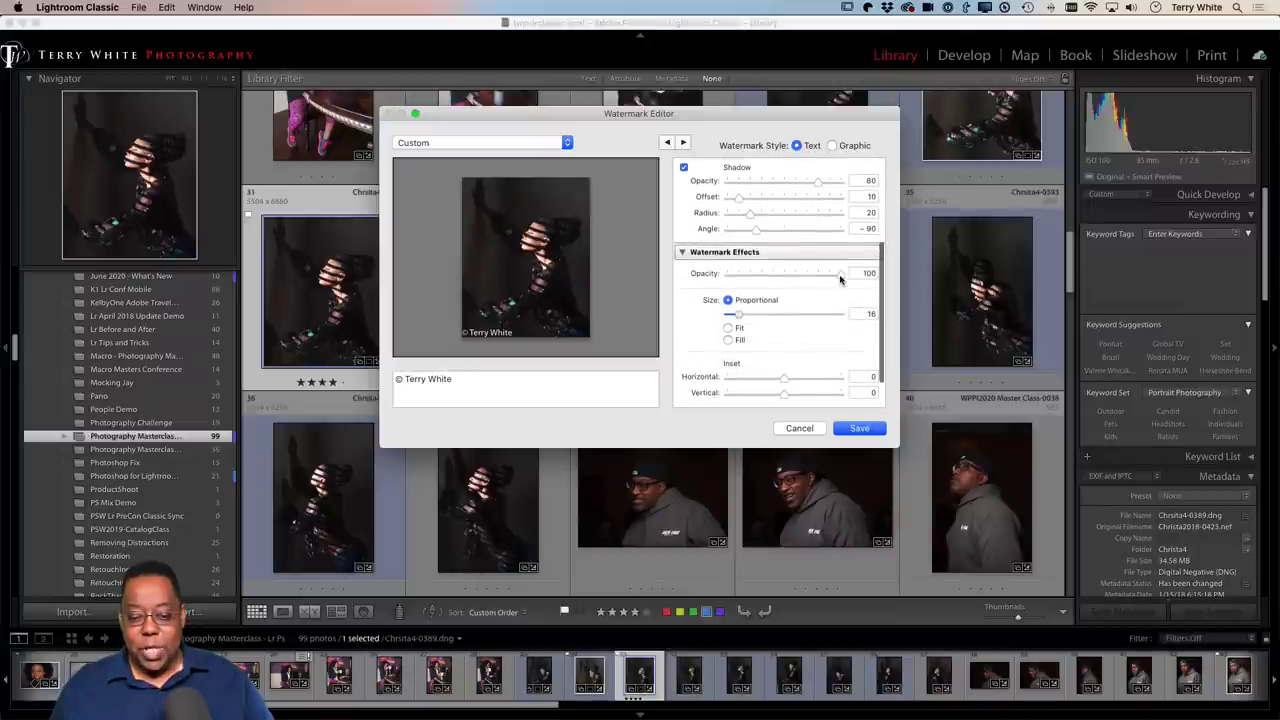
drag(840, 273, 791, 289)
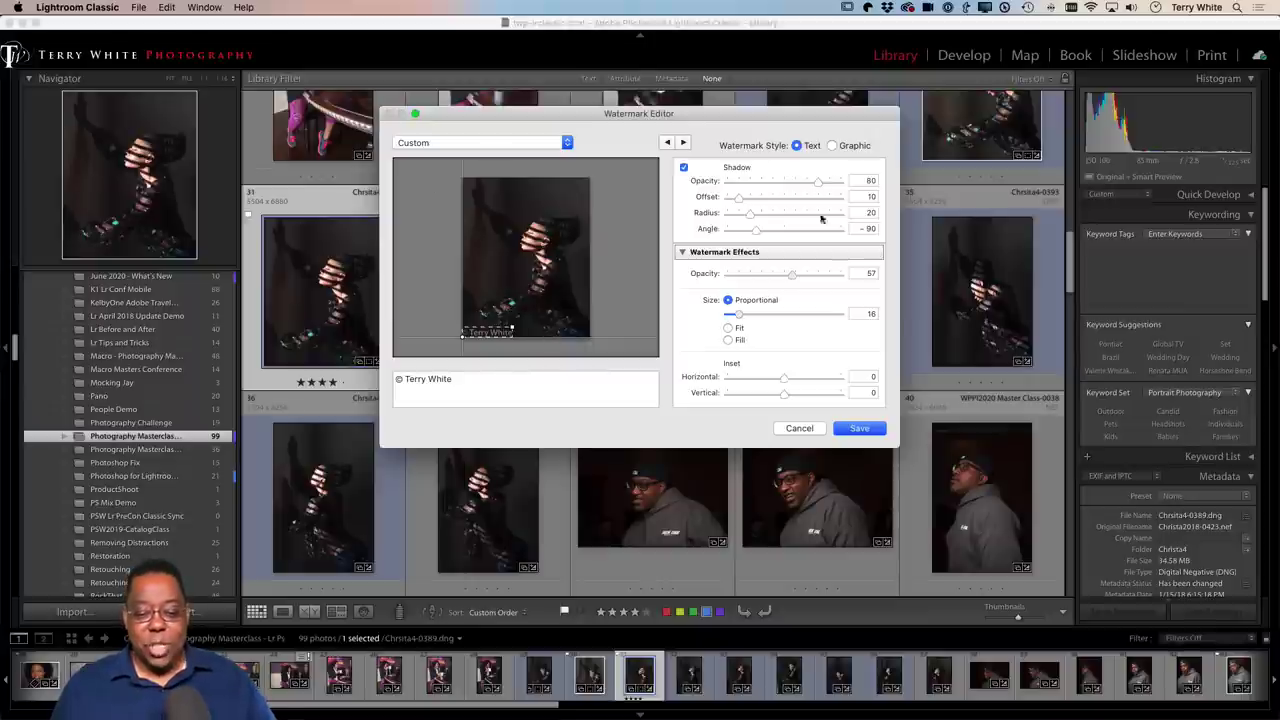
click(531, 142)
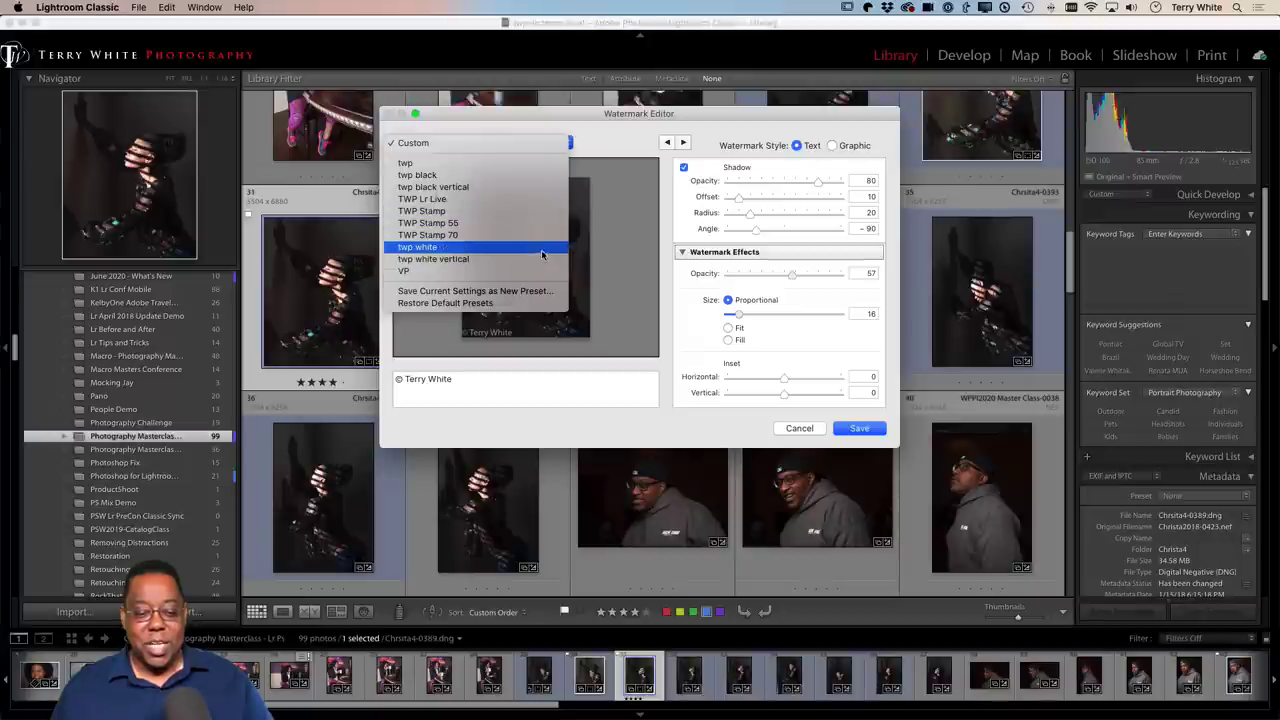
Try then cancel an image watermark, and load the TWP Stamp 70 preset instead.
click(633, 140)
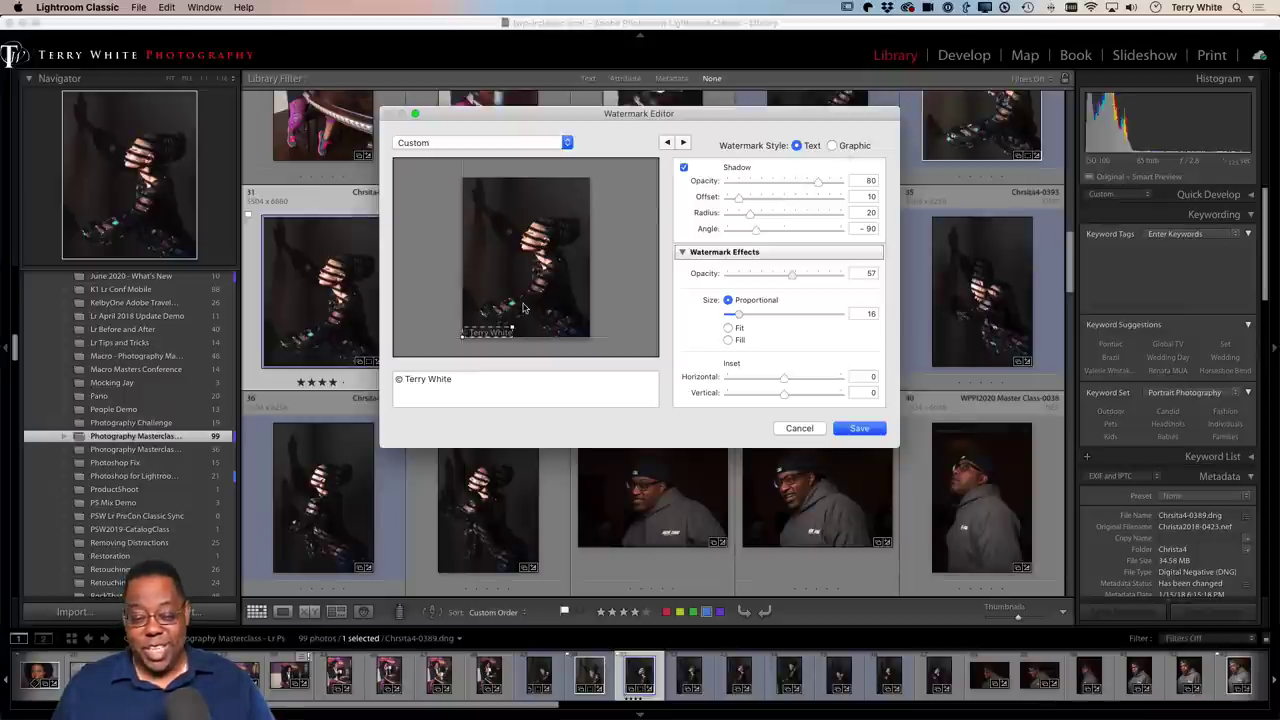
click(831, 146)
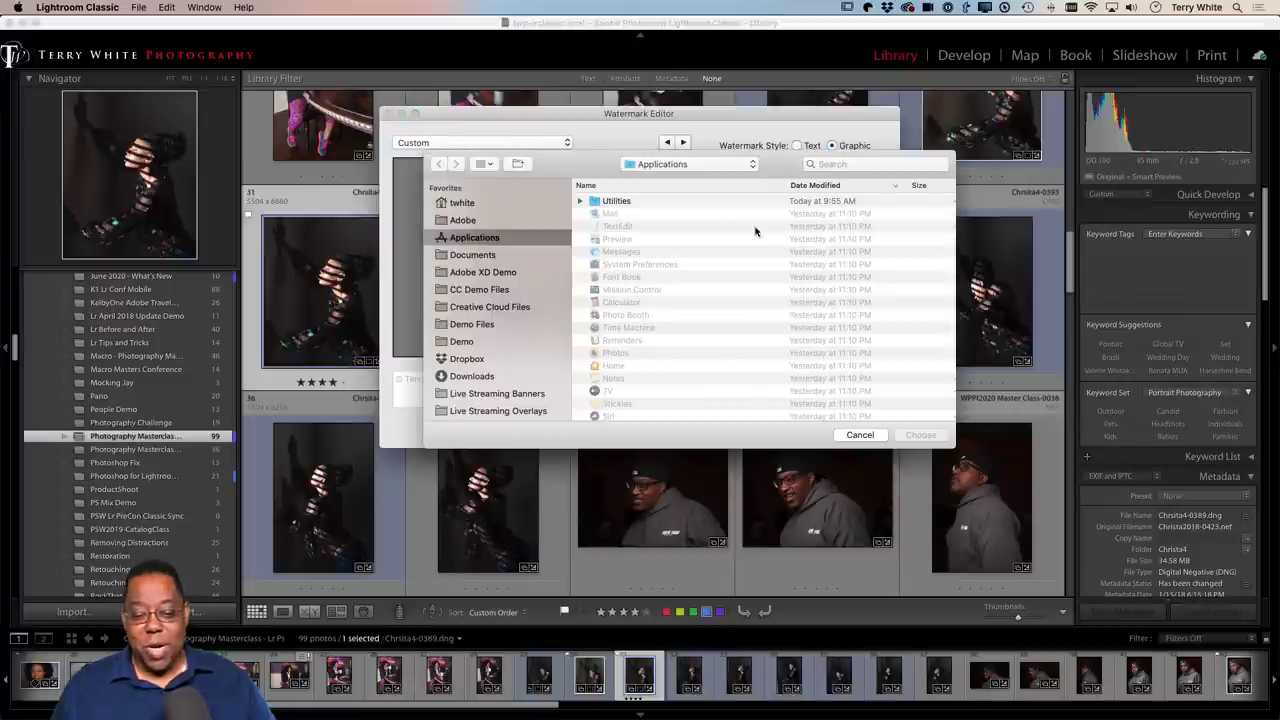
click(860, 435)
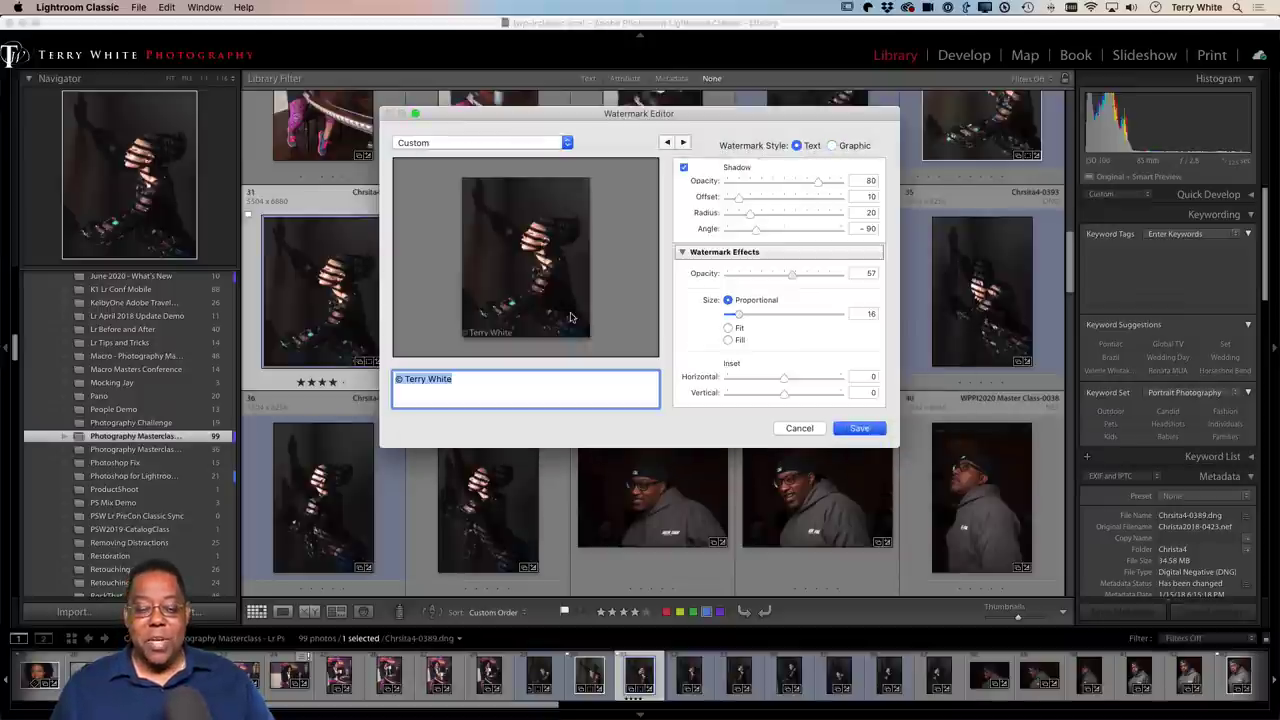
click(500, 143)
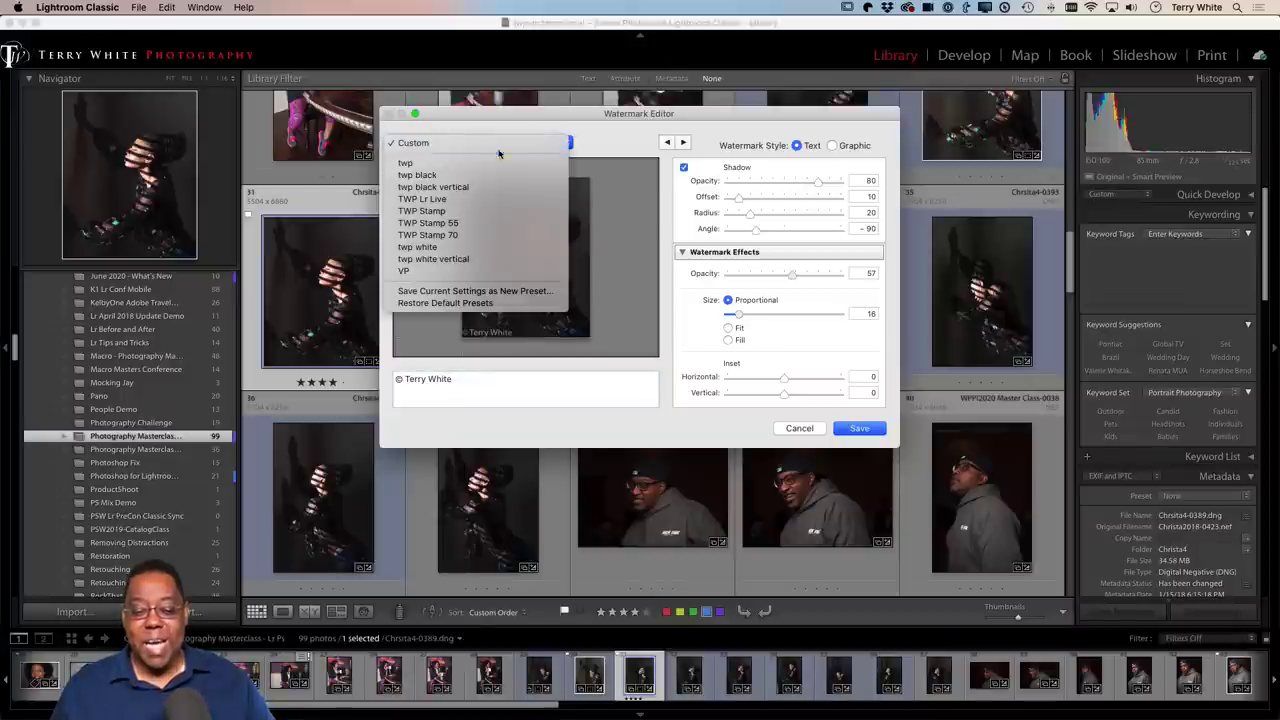
click(505, 236)
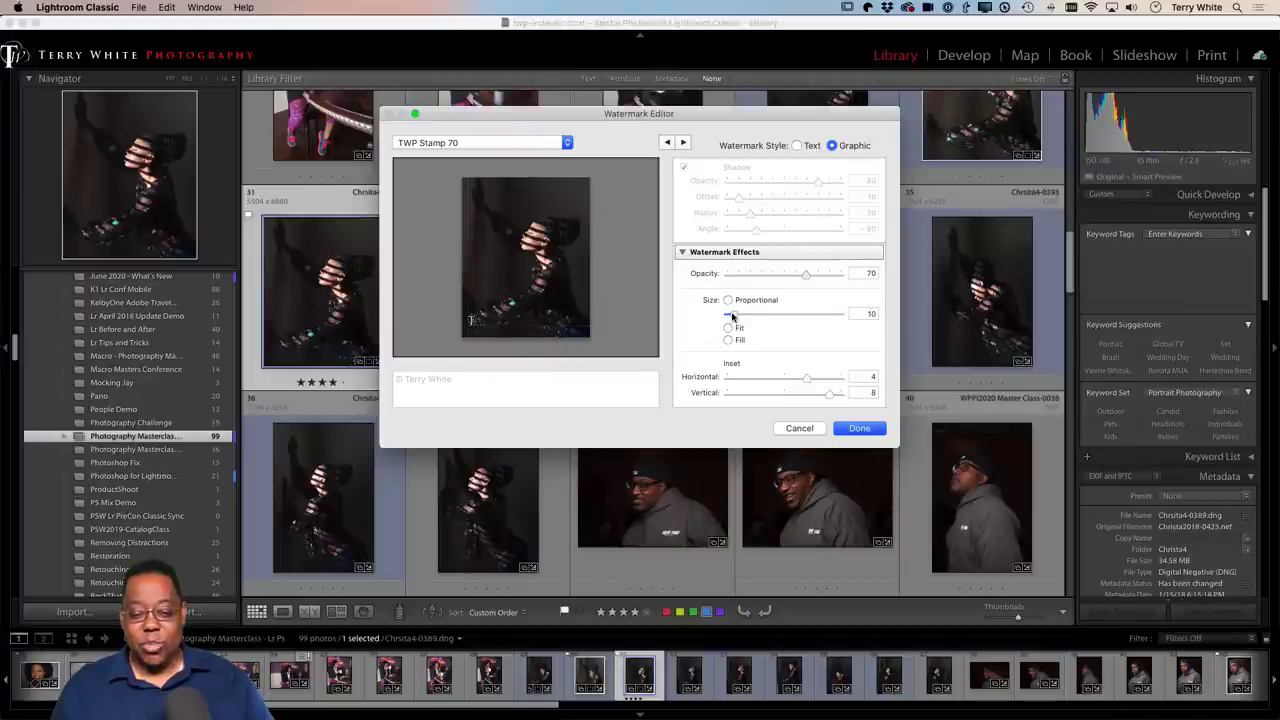
Compare larger and smaller watermark sizes, then cancel the Watermark Editor without saving.
drag(731, 314, 780, 314)
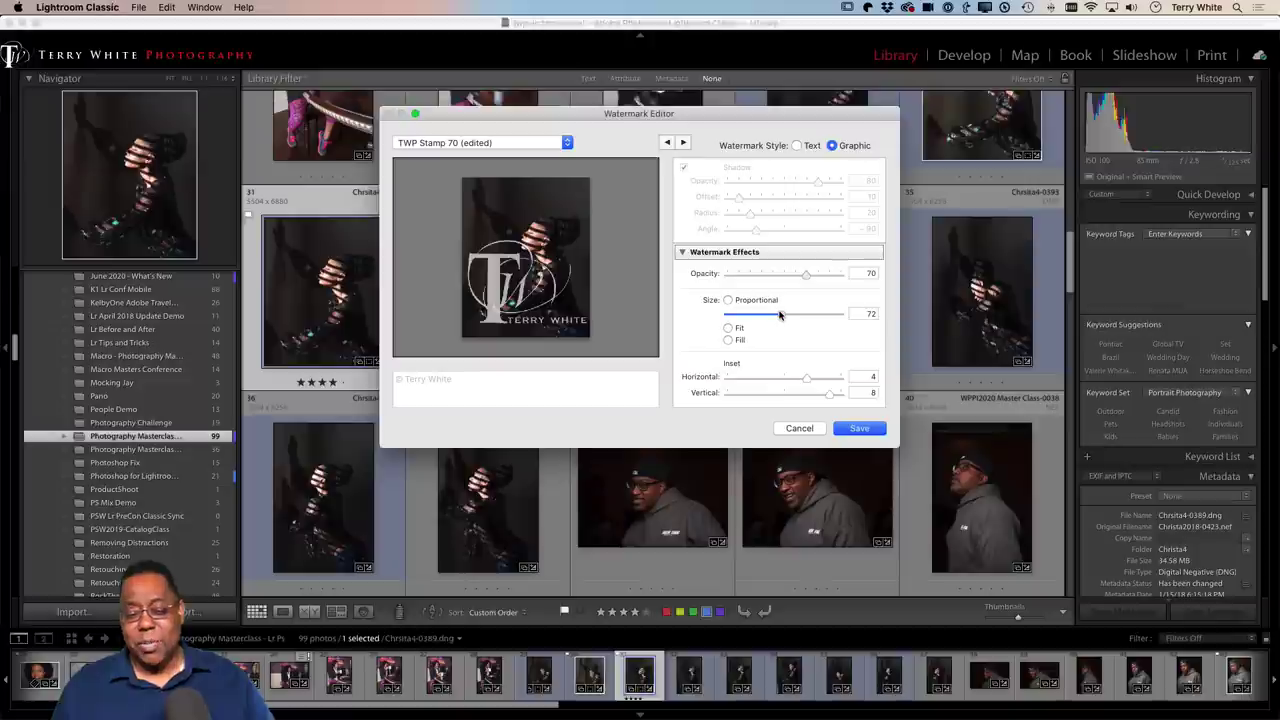
drag(780, 315, 739, 325)
mouse_move(740, 317)
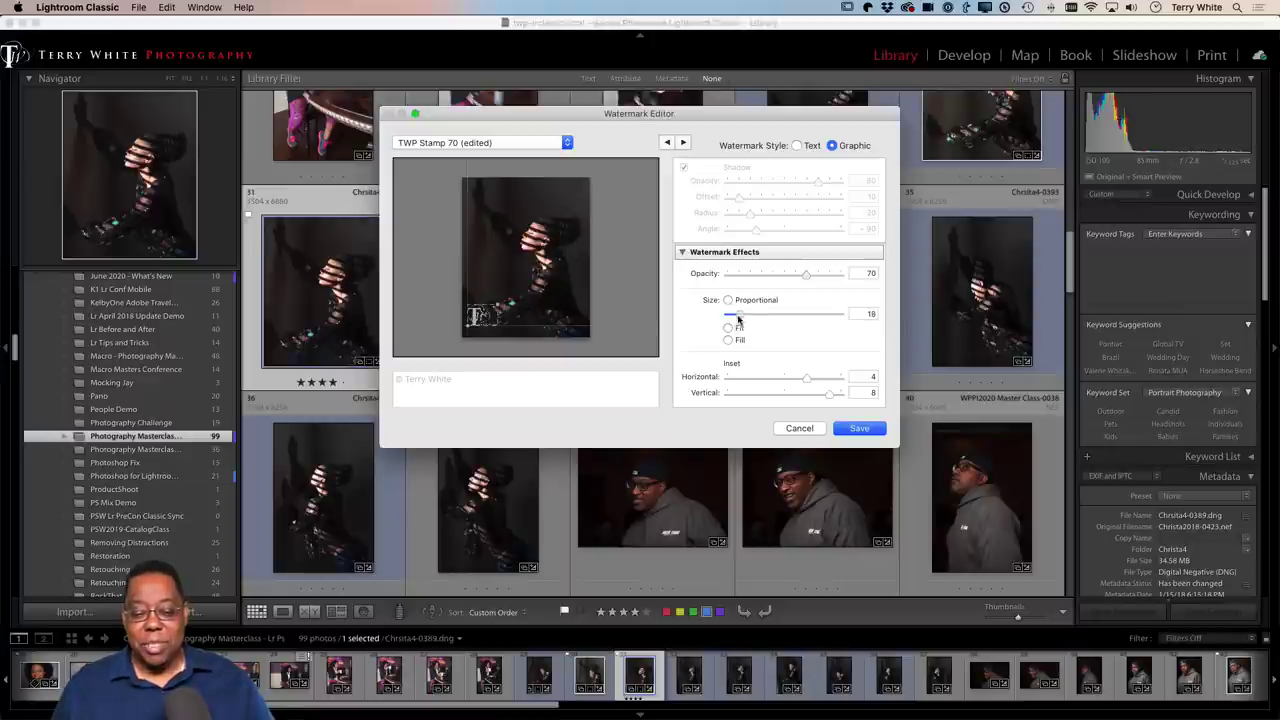
scroll(740, 328, down, 3)
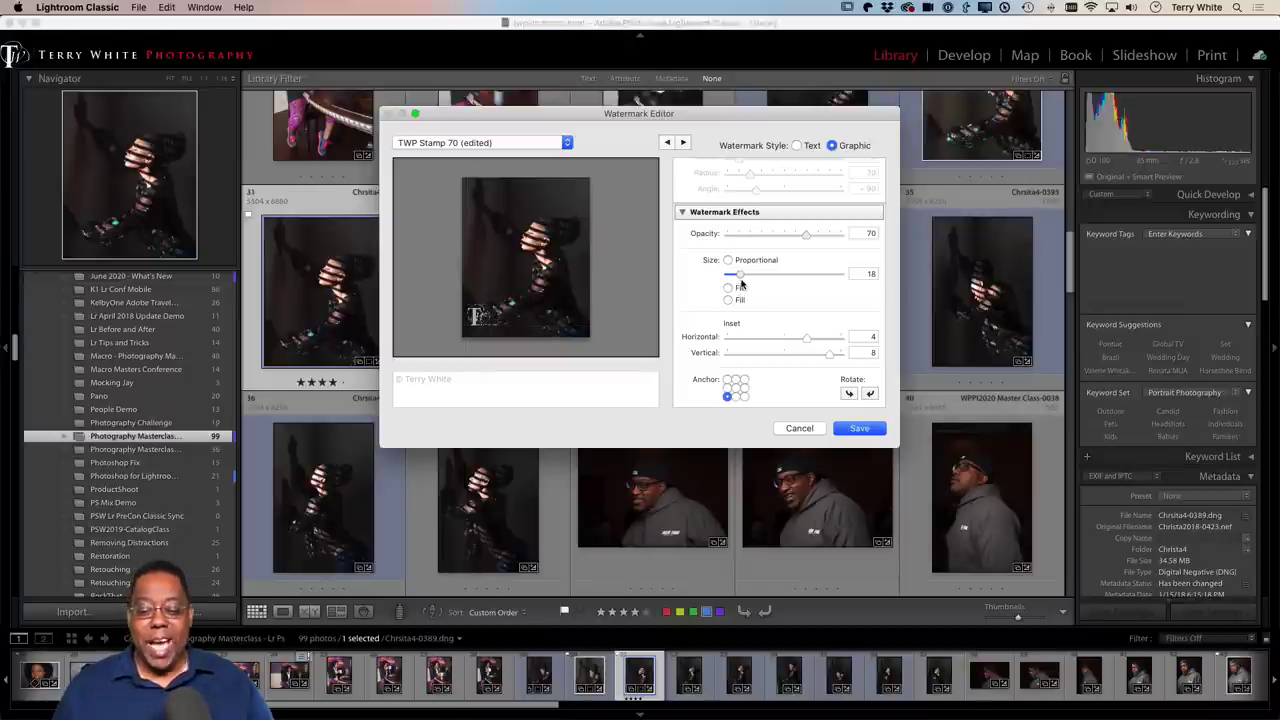
scroll(741, 283, up, 5)
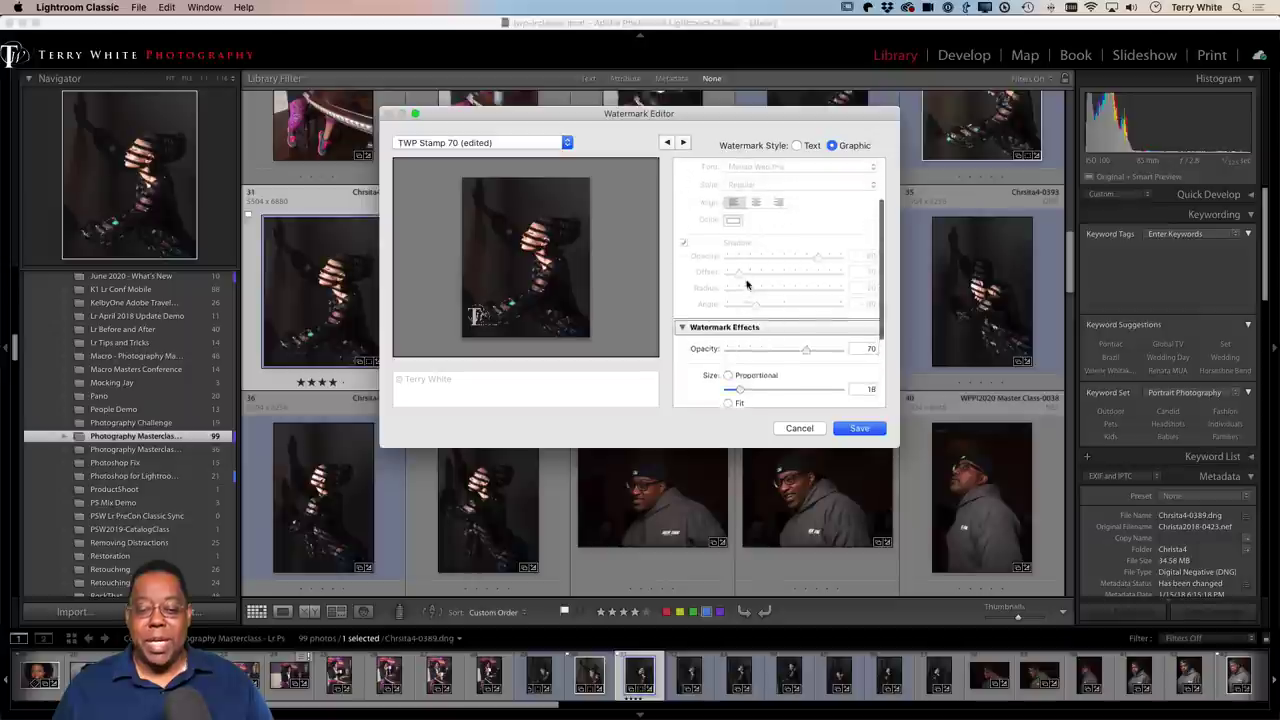
scroll(743, 284, up, 2)
scroll(746, 285, up, 1)
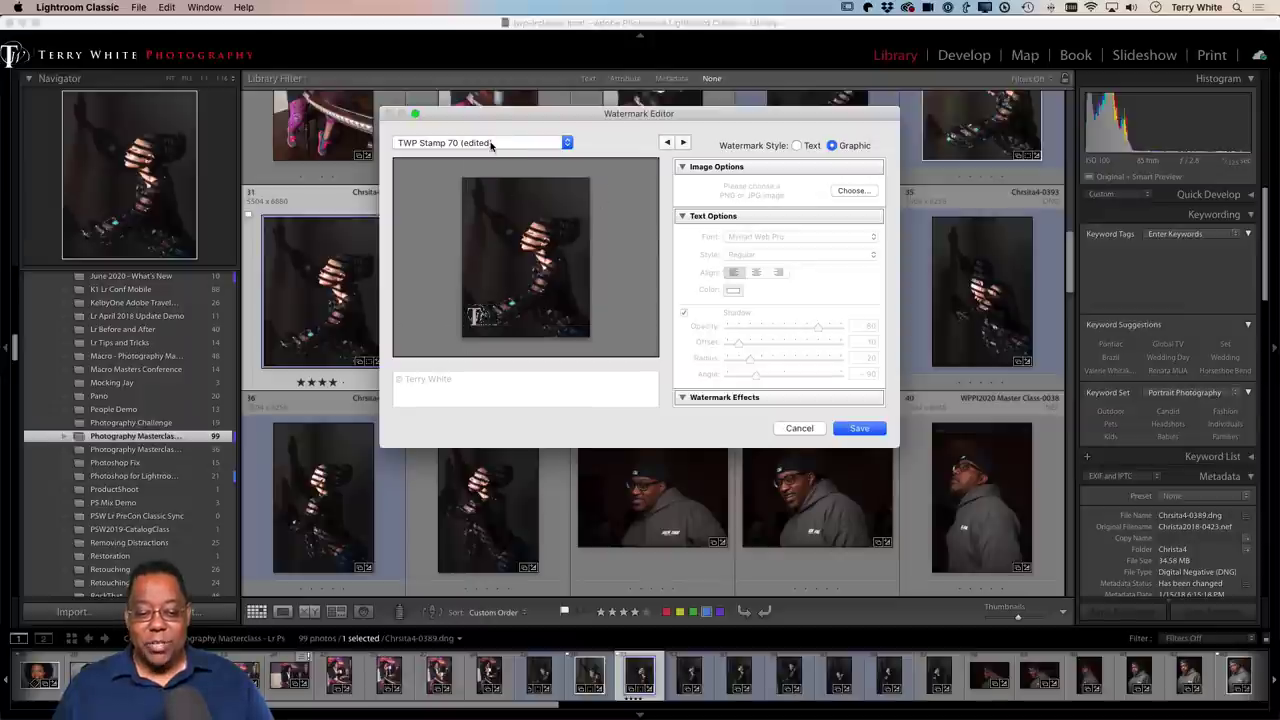
click(798, 430)
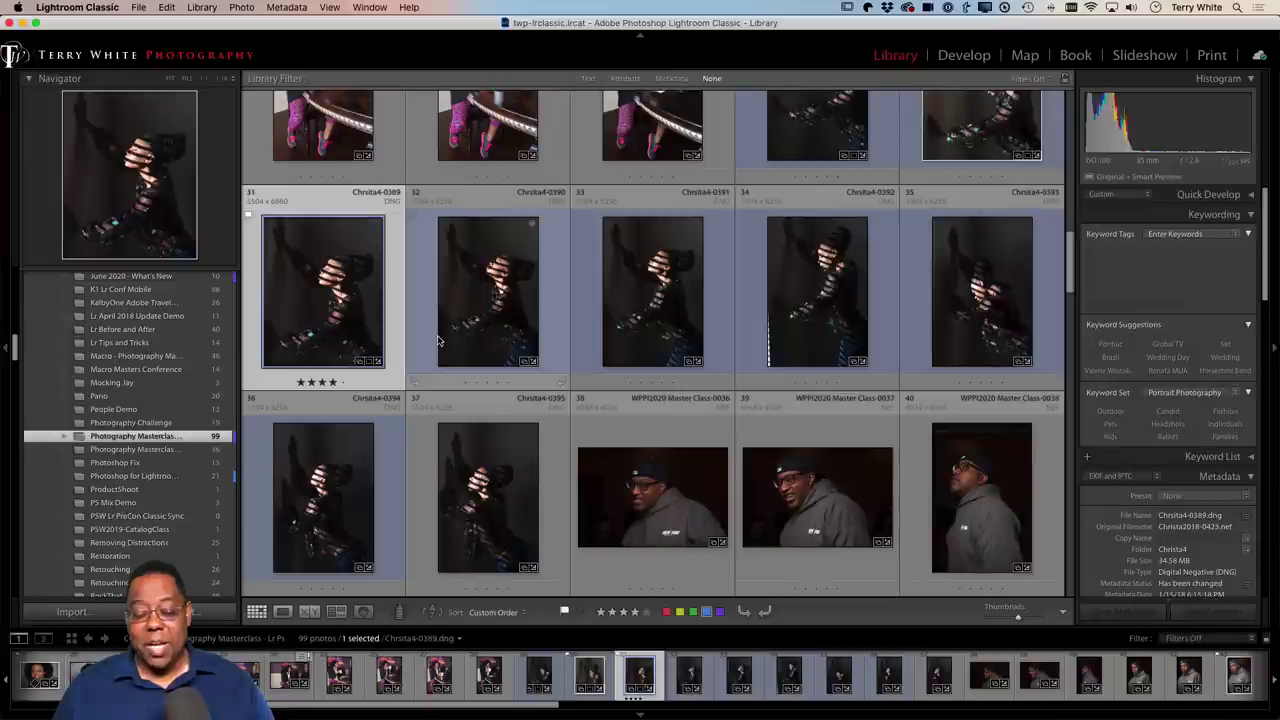
Open the export dialog for the photo and choose the For Web Gallery preset.
click(139, 7)
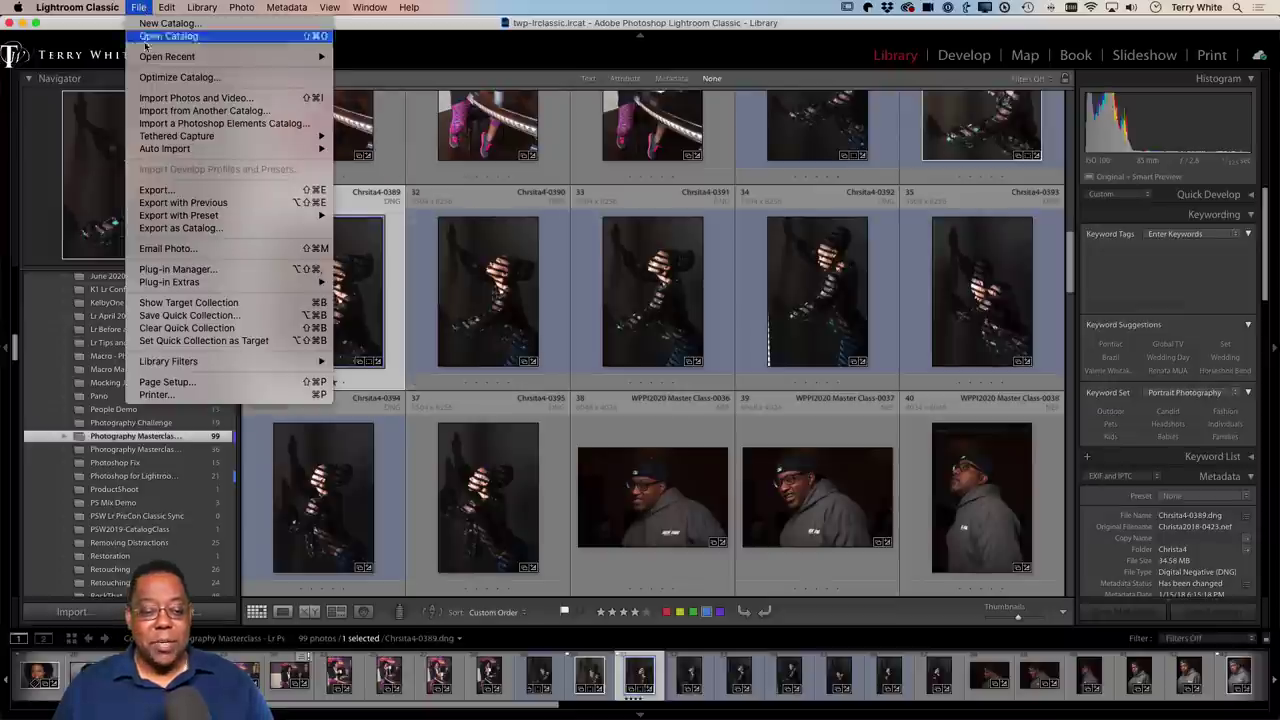
click(155, 190)
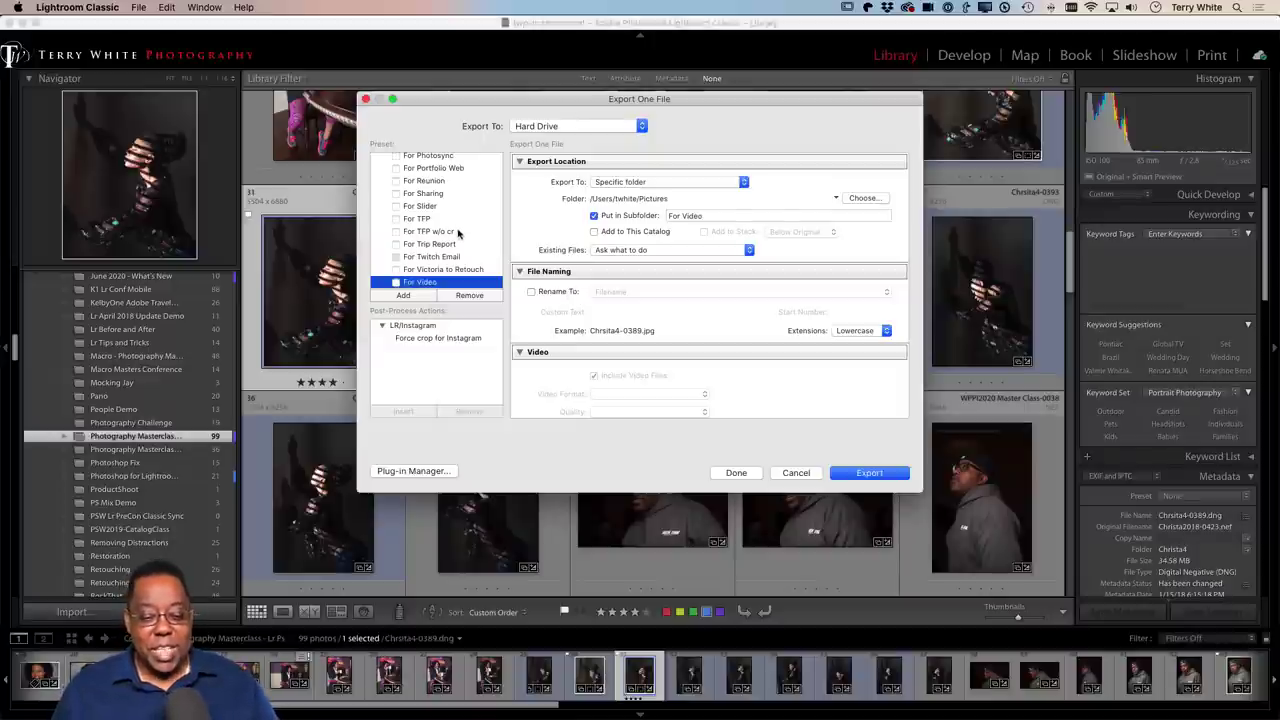
scroll(458, 233, down, 3)
scroll(458, 233, down, 2)
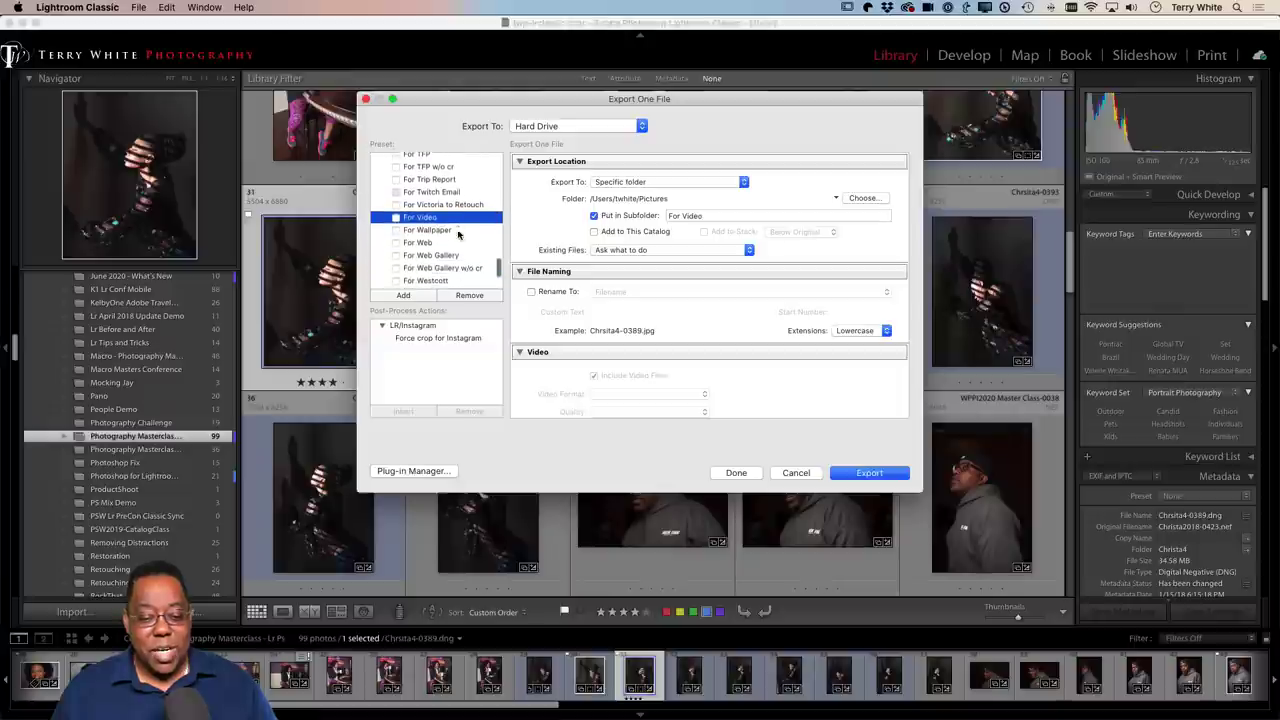
scroll(458, 233, down, 1)
scroll(458, 233, down, 2)
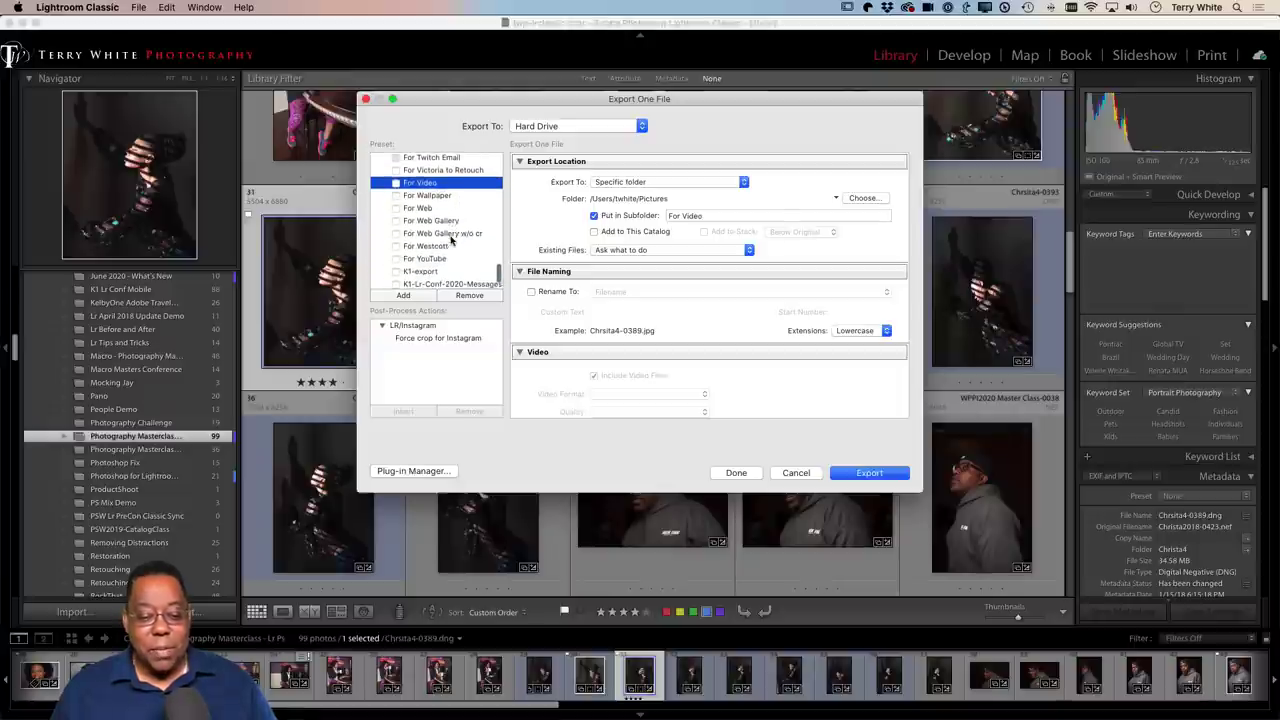
click(455, 234)
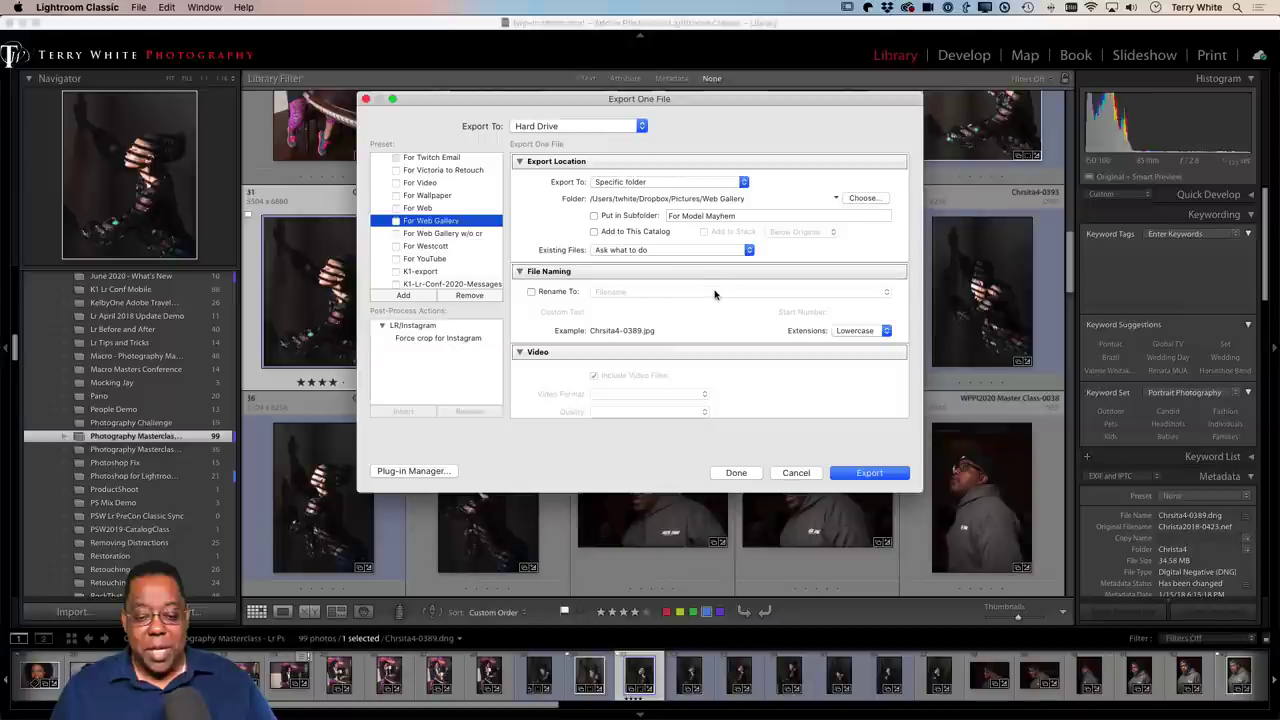
Confirm TWP Stamp 70 is the chosen watermark in the Watermarking section.
scroll(713, 298, down, 3)
scroll(712, 300, down, 2)
scroll(710, 302, down, 2)
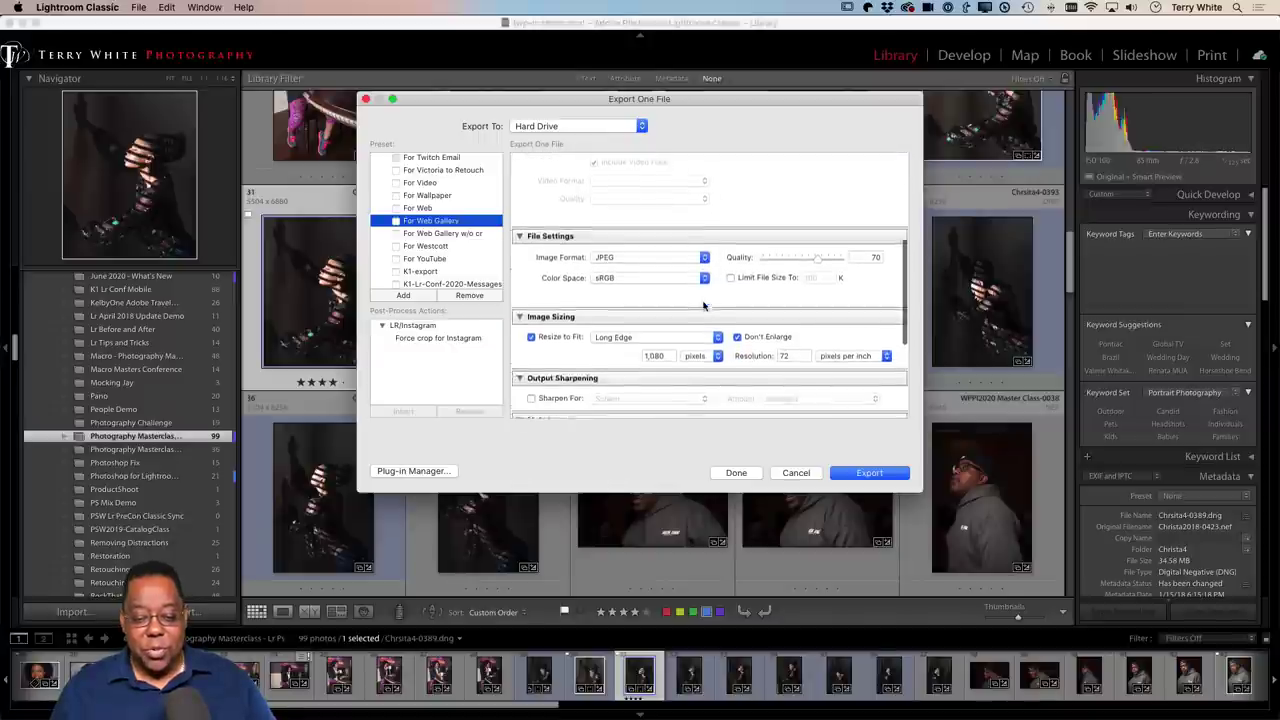
scroll(703, 306, down, 1)
scroll(690, 312, down, 2)
scroll(620, 330, down, 3)
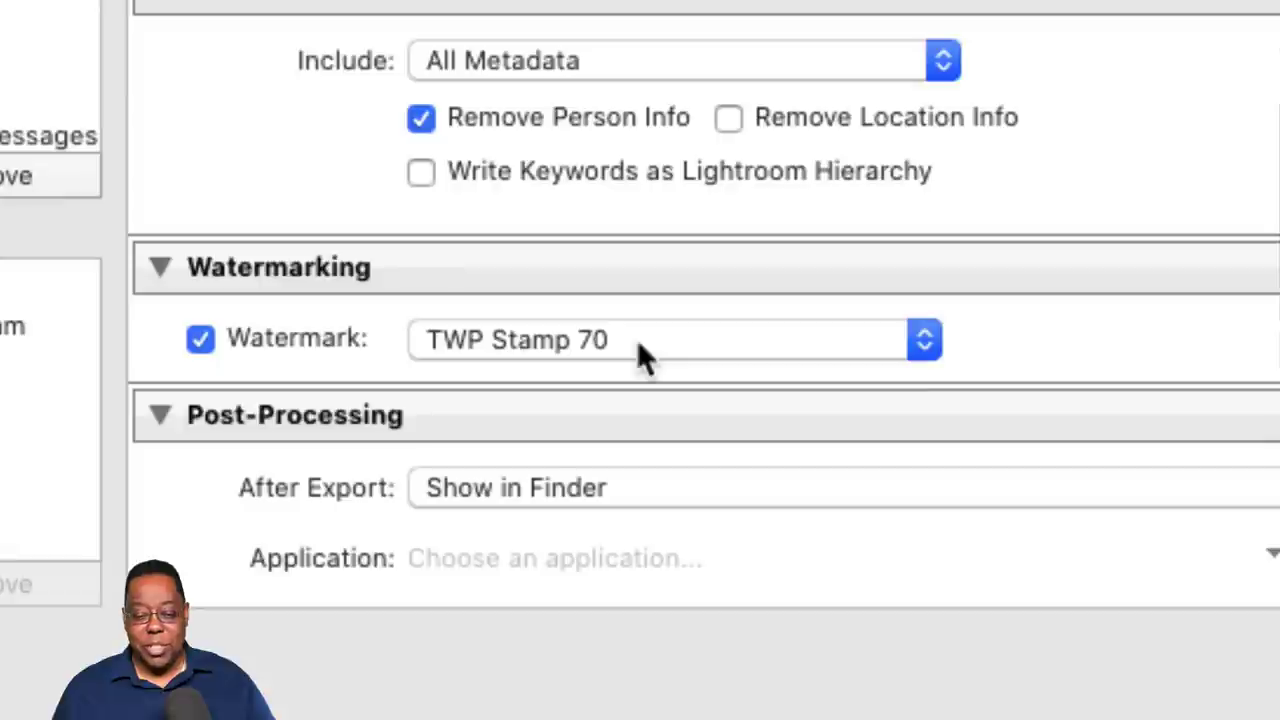
click(637, 339)
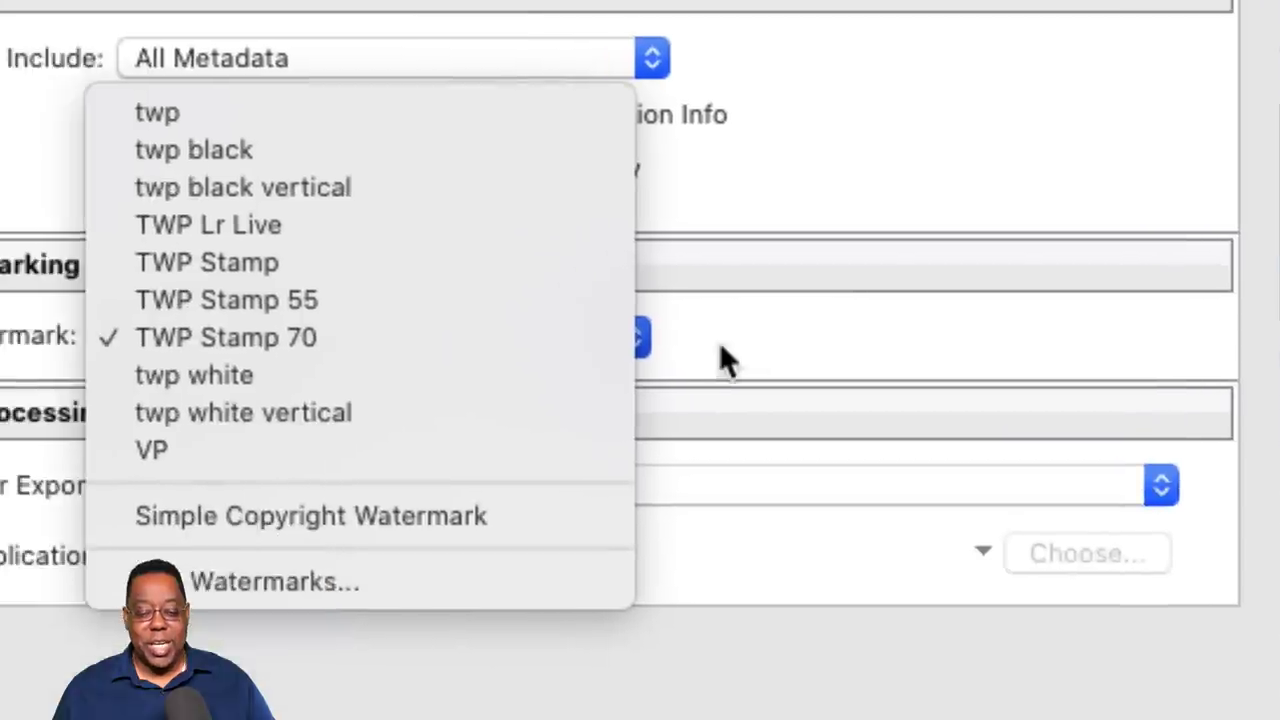
click(720, 358)
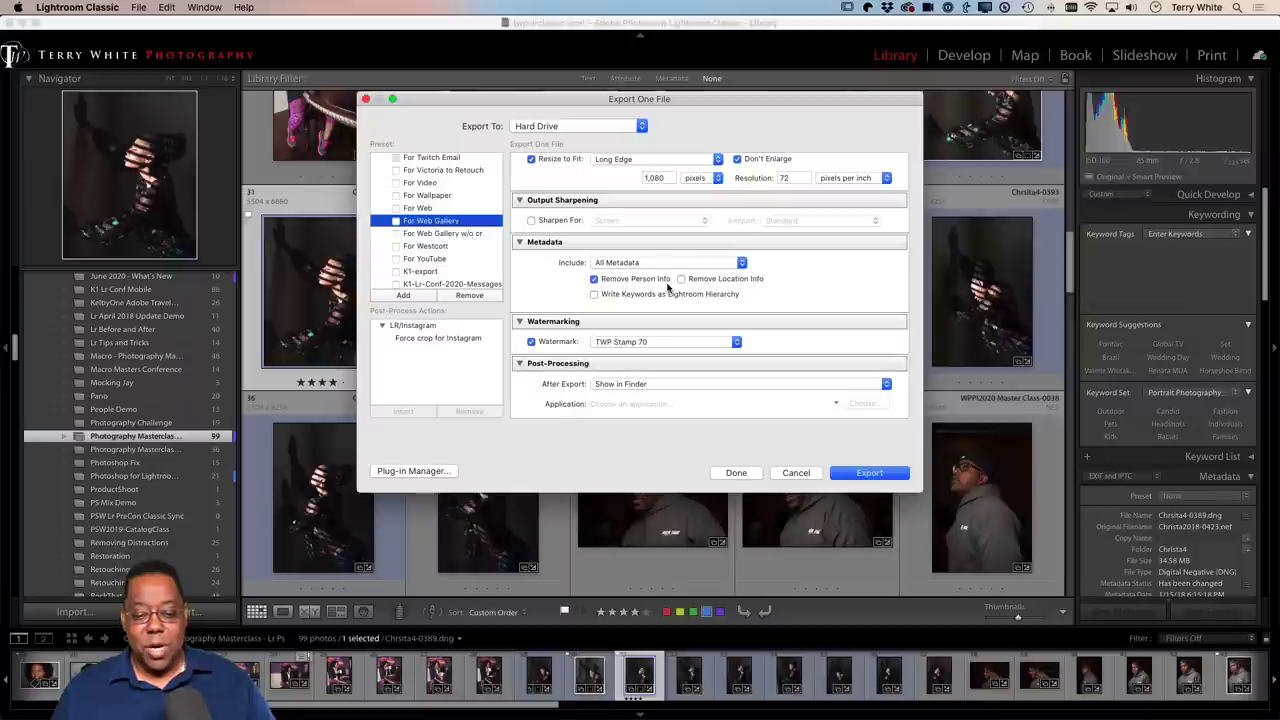
scroll(668, 288, up, 1)
scroll(668, 288, up, 3)
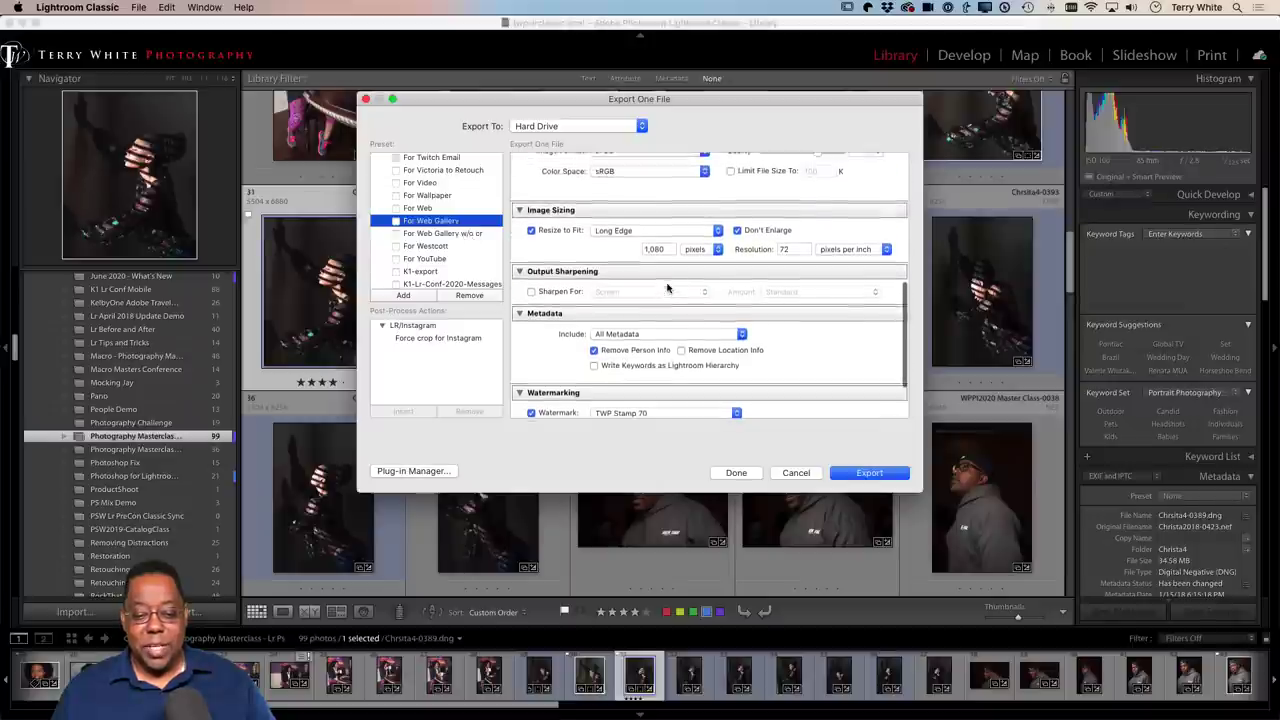
Export Chrsita4-0389.jpg over the existing copy and Quick Look the watermarked JPEG.
click(868, 474)
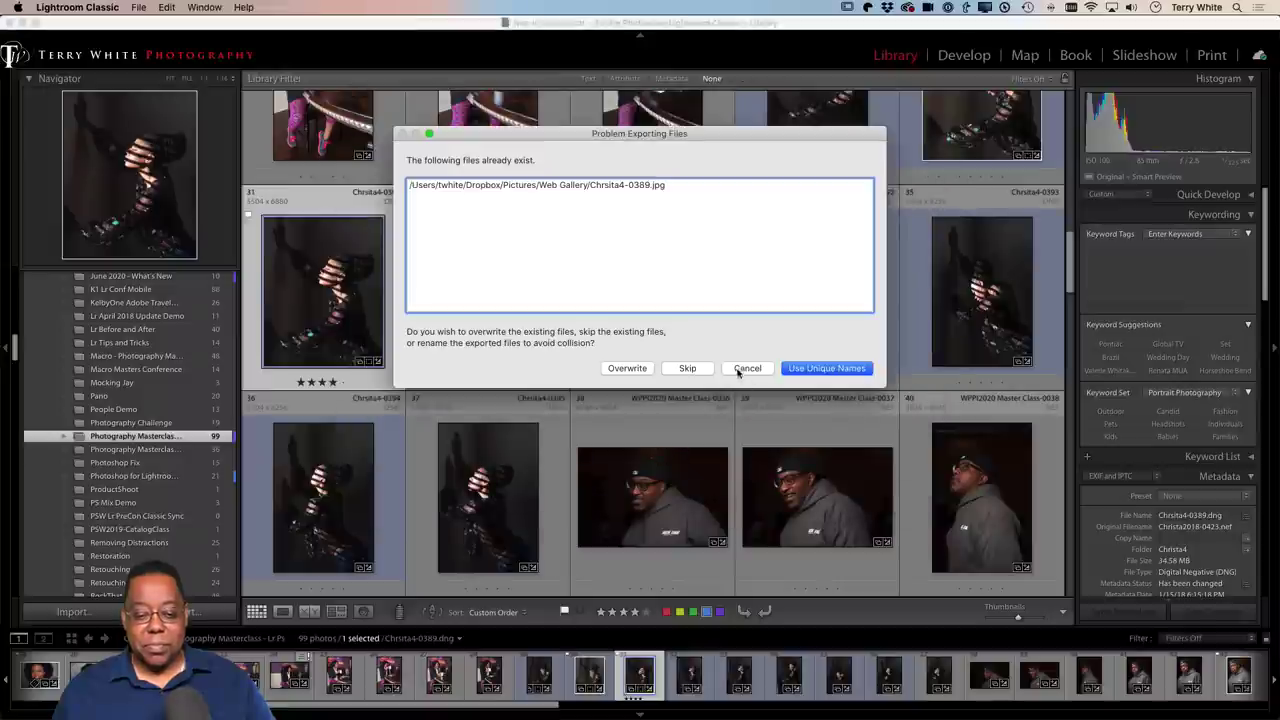
click(630, 370)
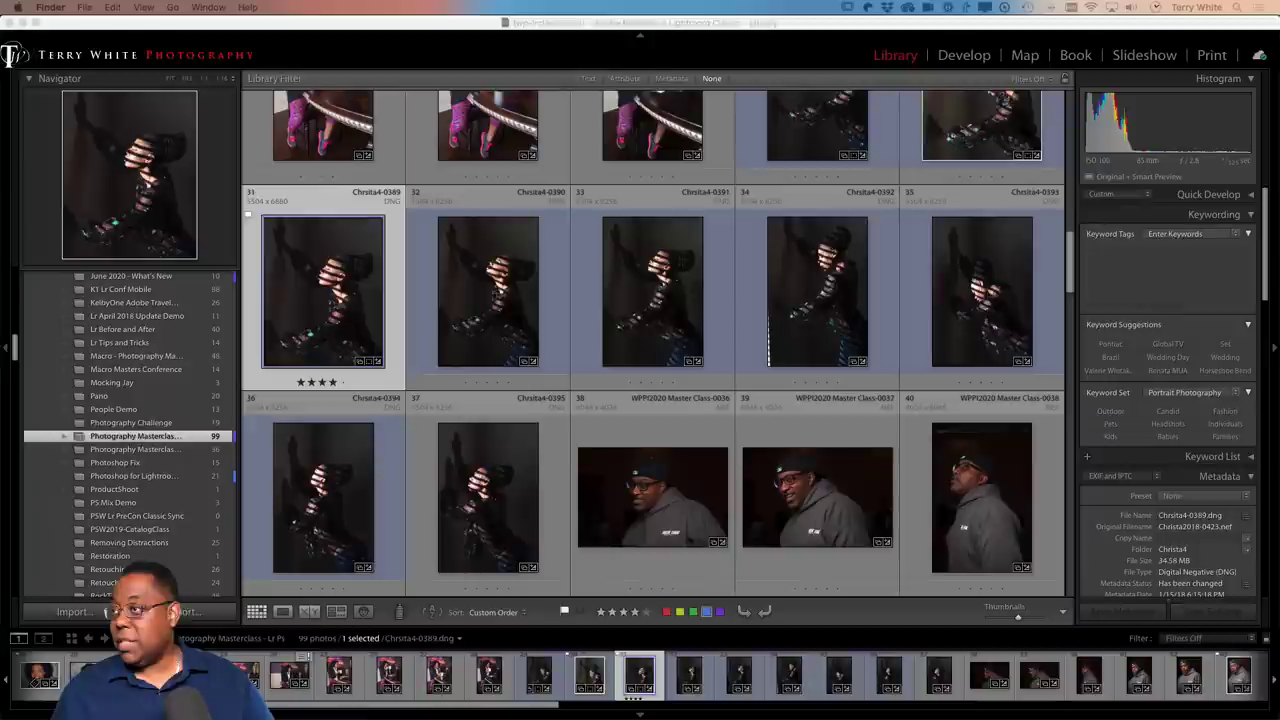
key(space)
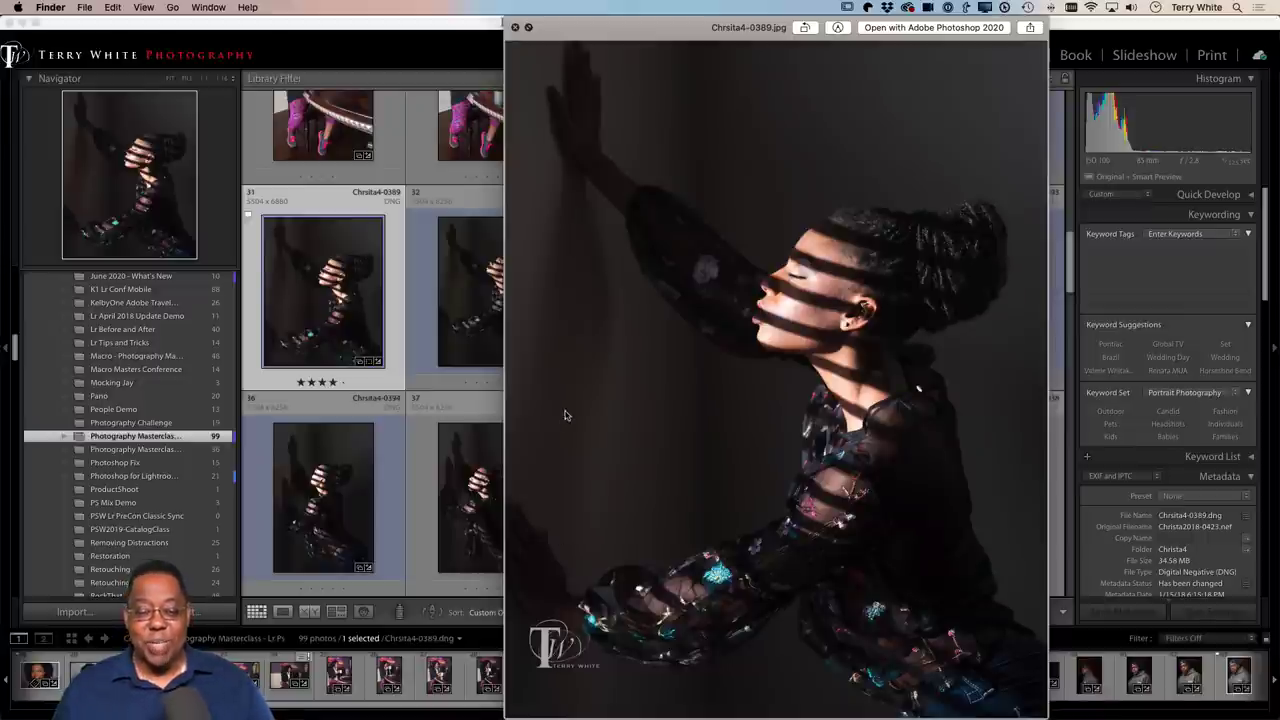
Close the Quick Look preview of the watermarked Chrsita4-0389.jpg.
key(space)
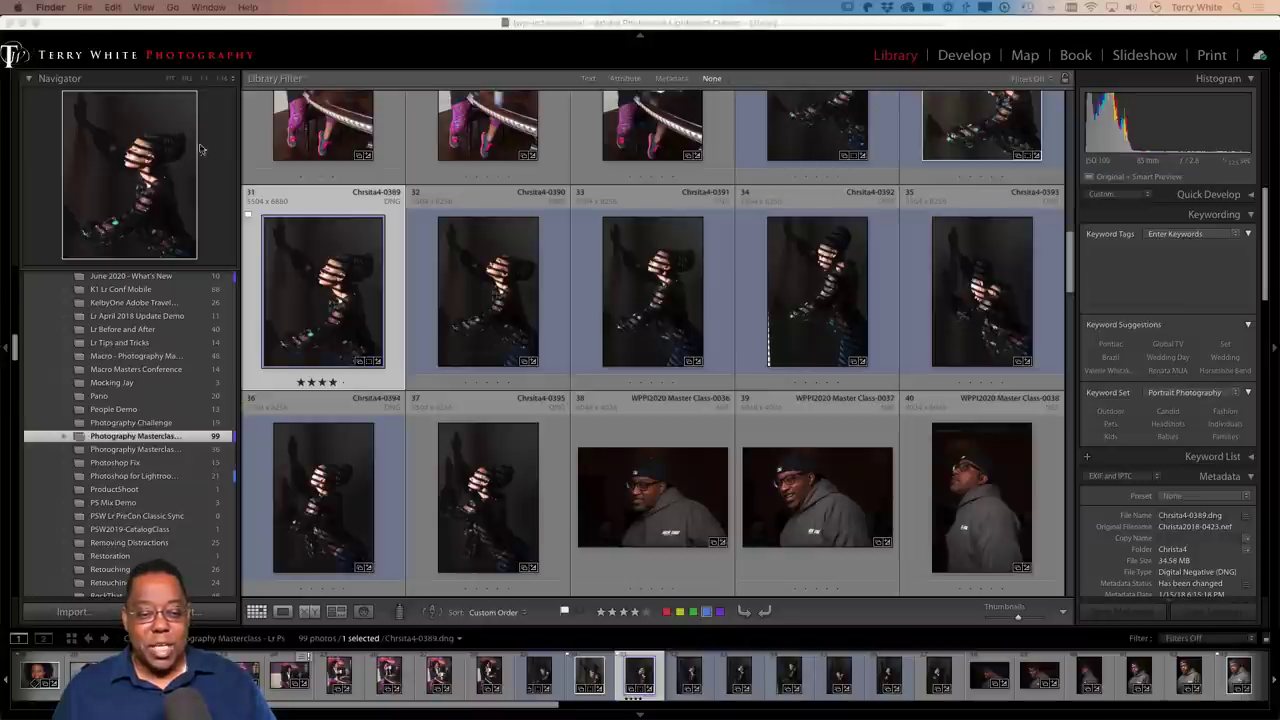
Switch to Adobe Lightroom and open the photo's Export view from Share.
click(224, 32)
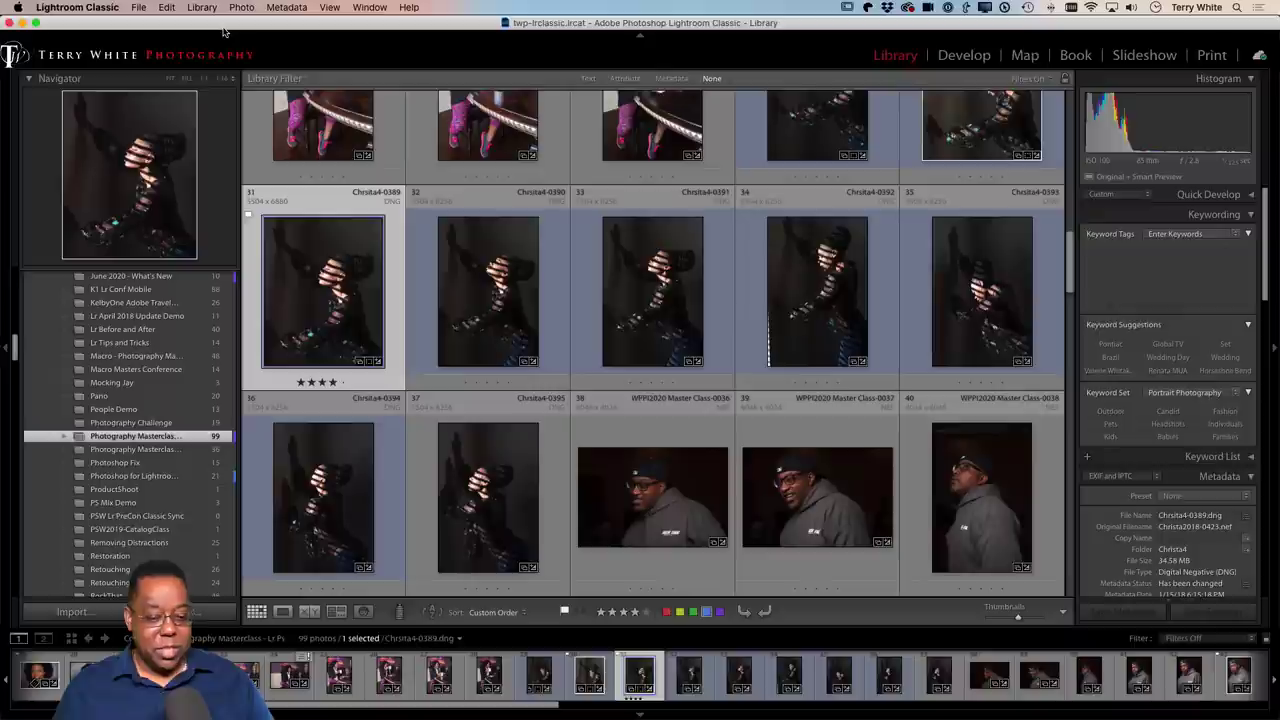
key(super+Tab)
key(super+Tab)
key(super+Tab)
key(super+Tab)
key(super+Tab)
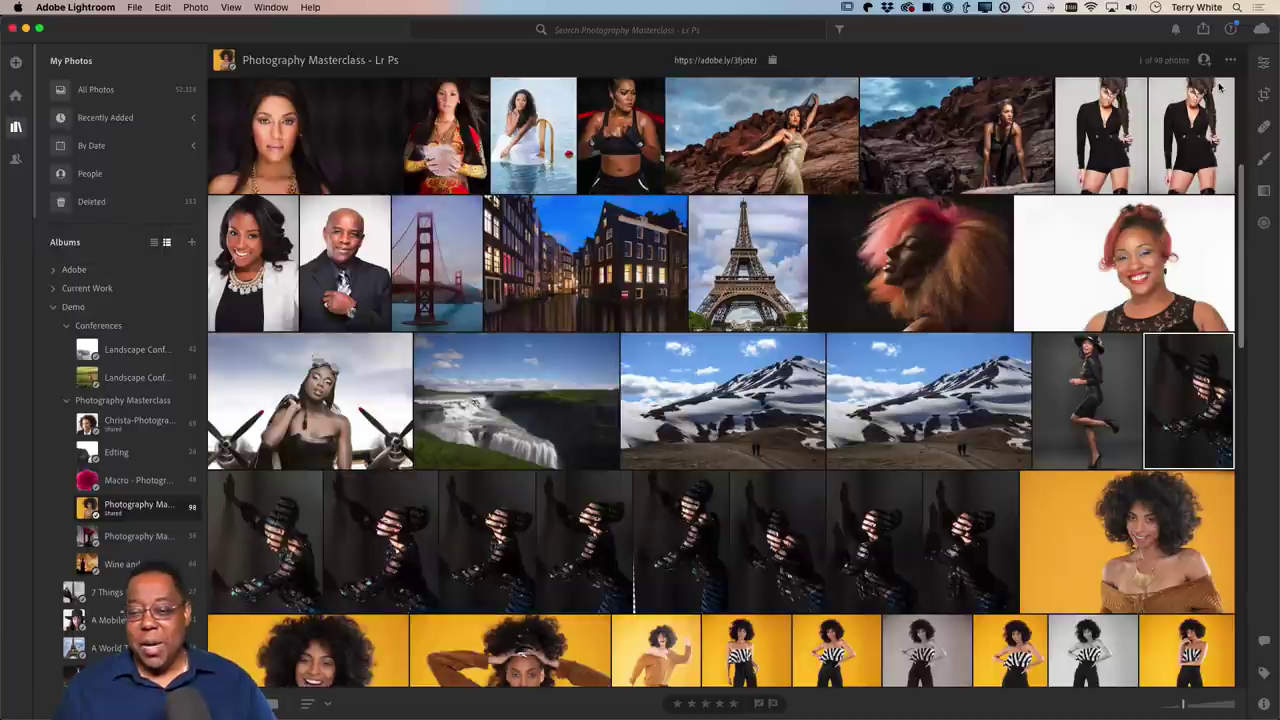
click(1203, 29)
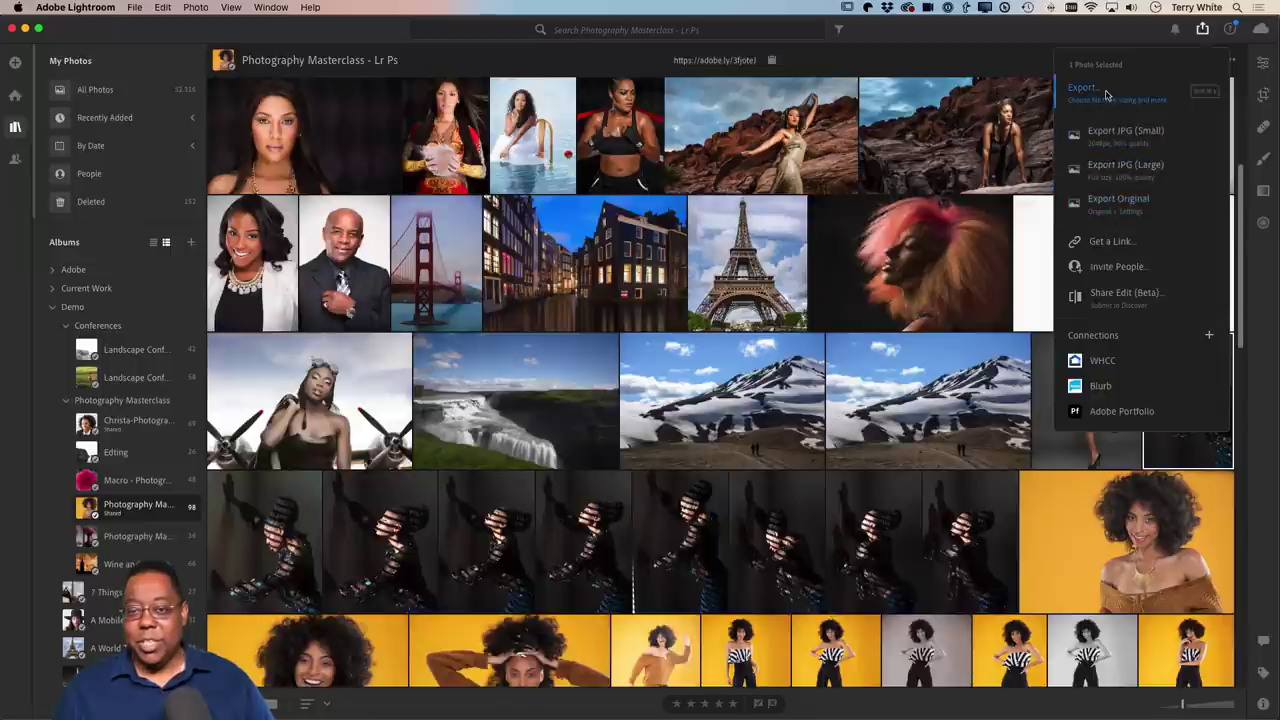
click(1106, 95)
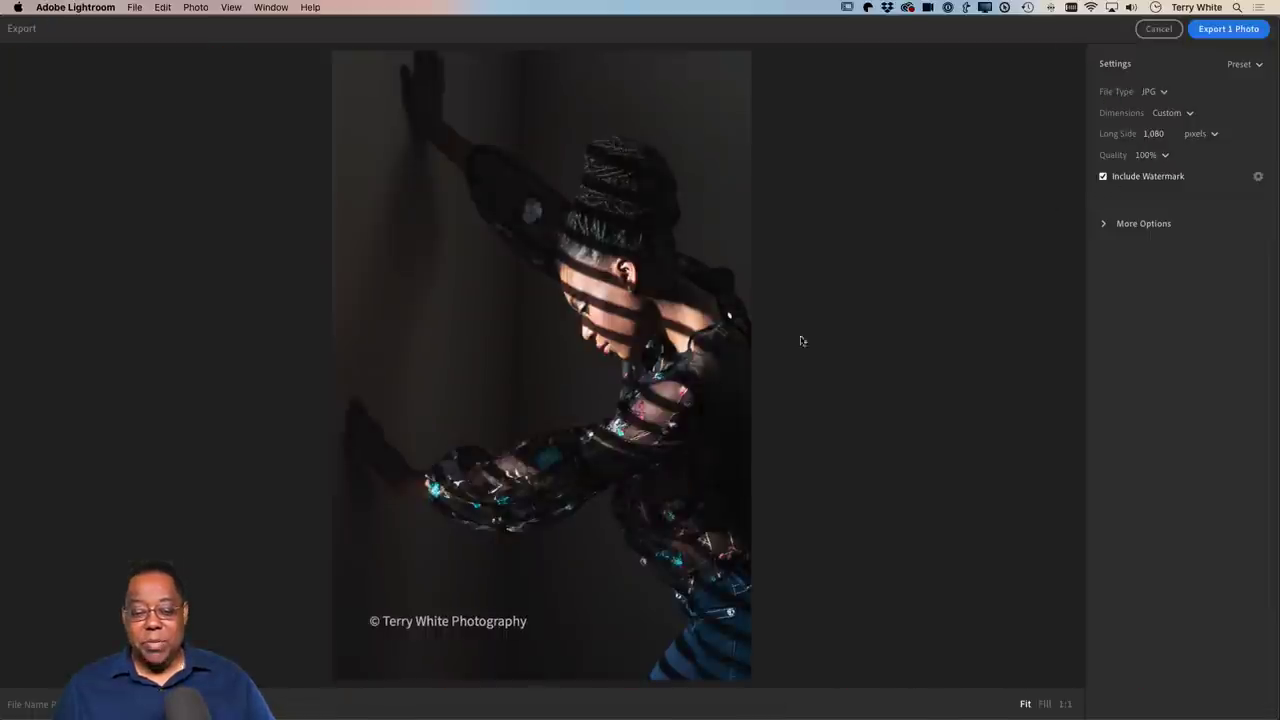
click(1103, 177)
click(1103, 177)
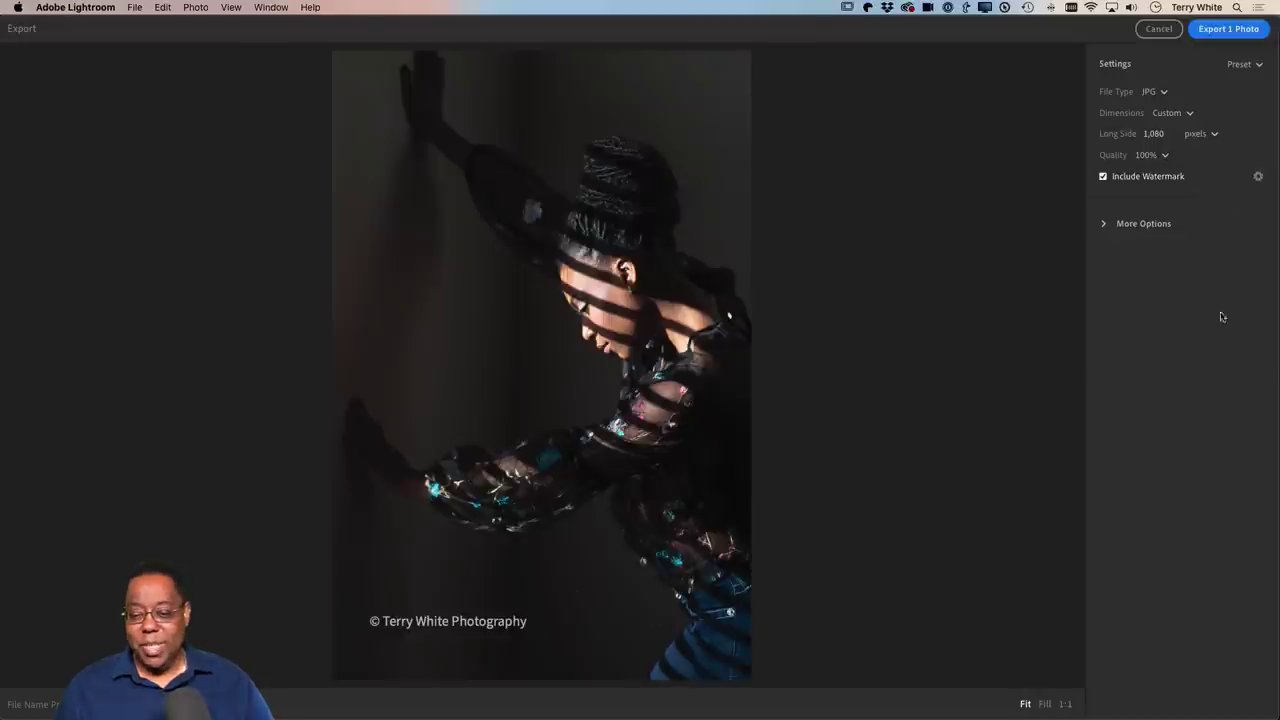
click(1258, 176)
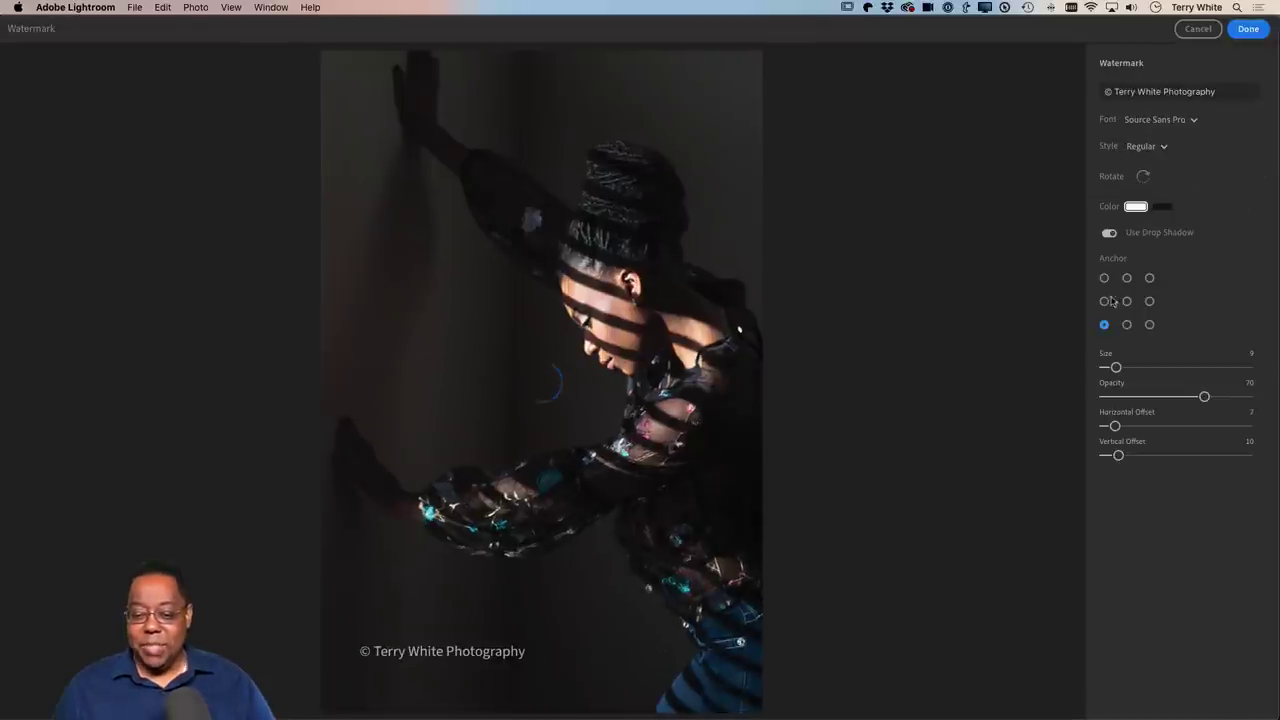
click(1157, 91)
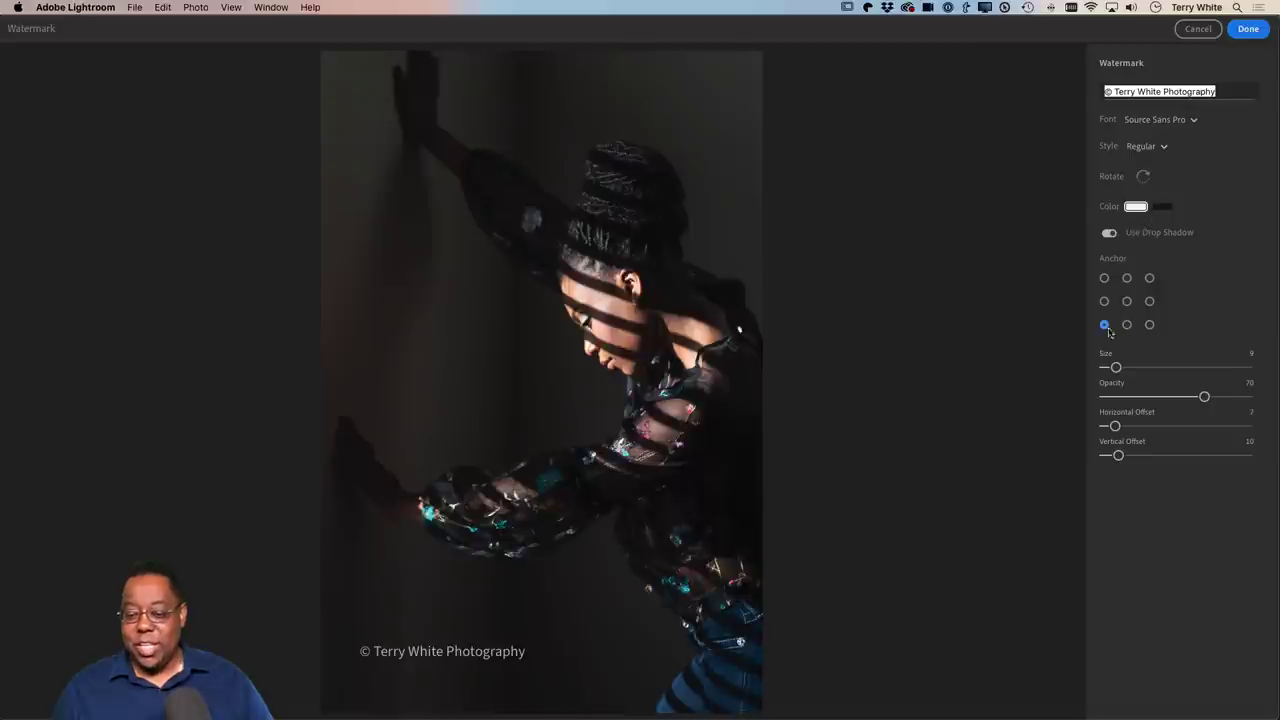
drag(1121, 368, 1129, 369)
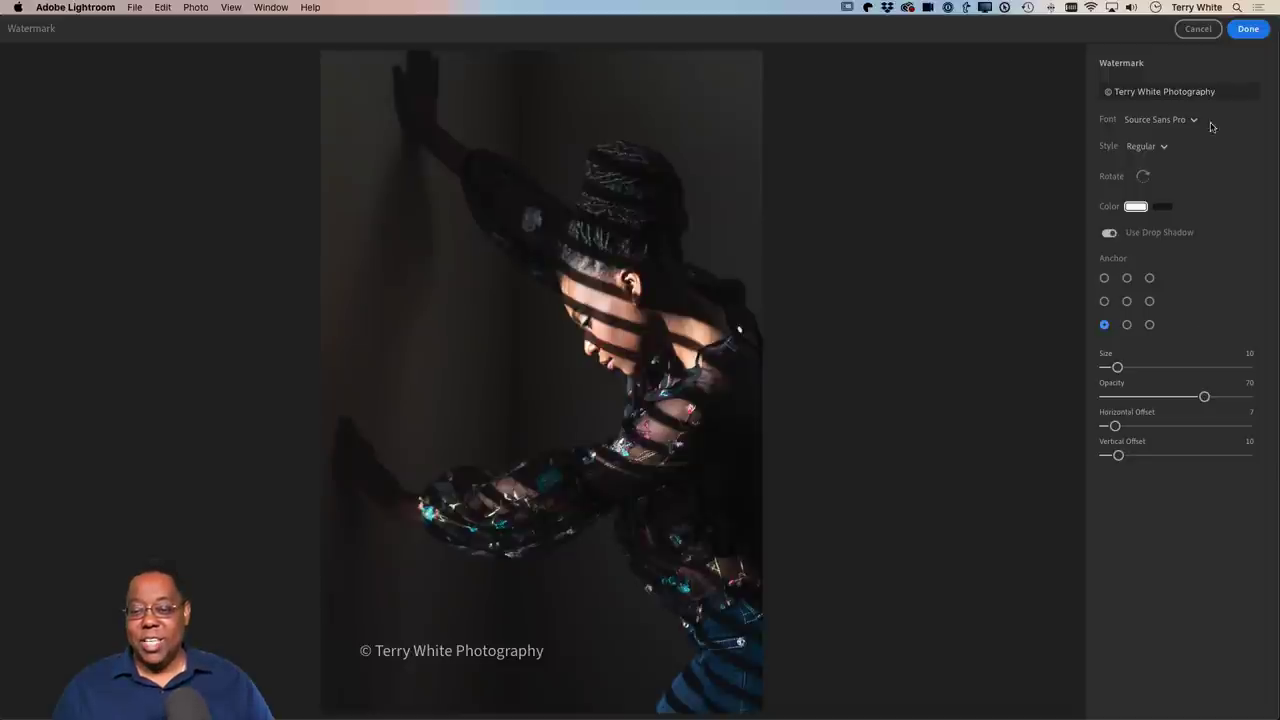
click(1196, 35)
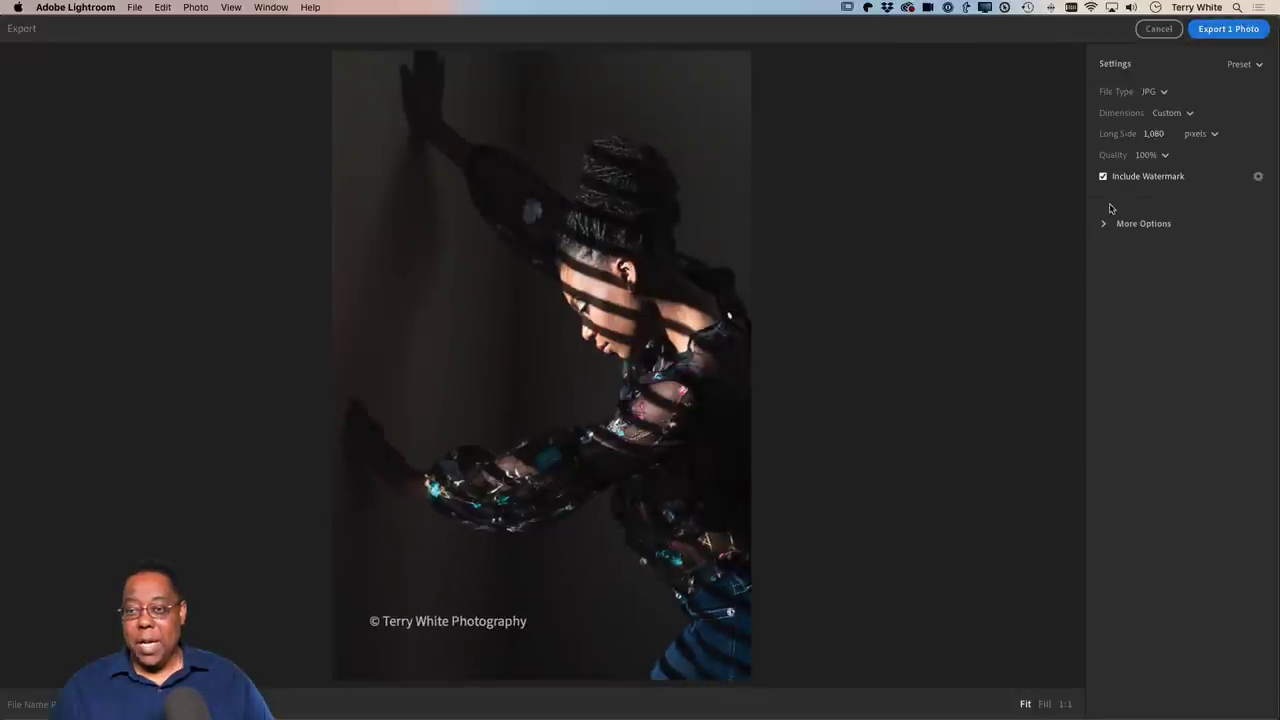
Cancel the export and bring Lightroom Classic's Masterclass Library grid to the front.
click(1160, 32)
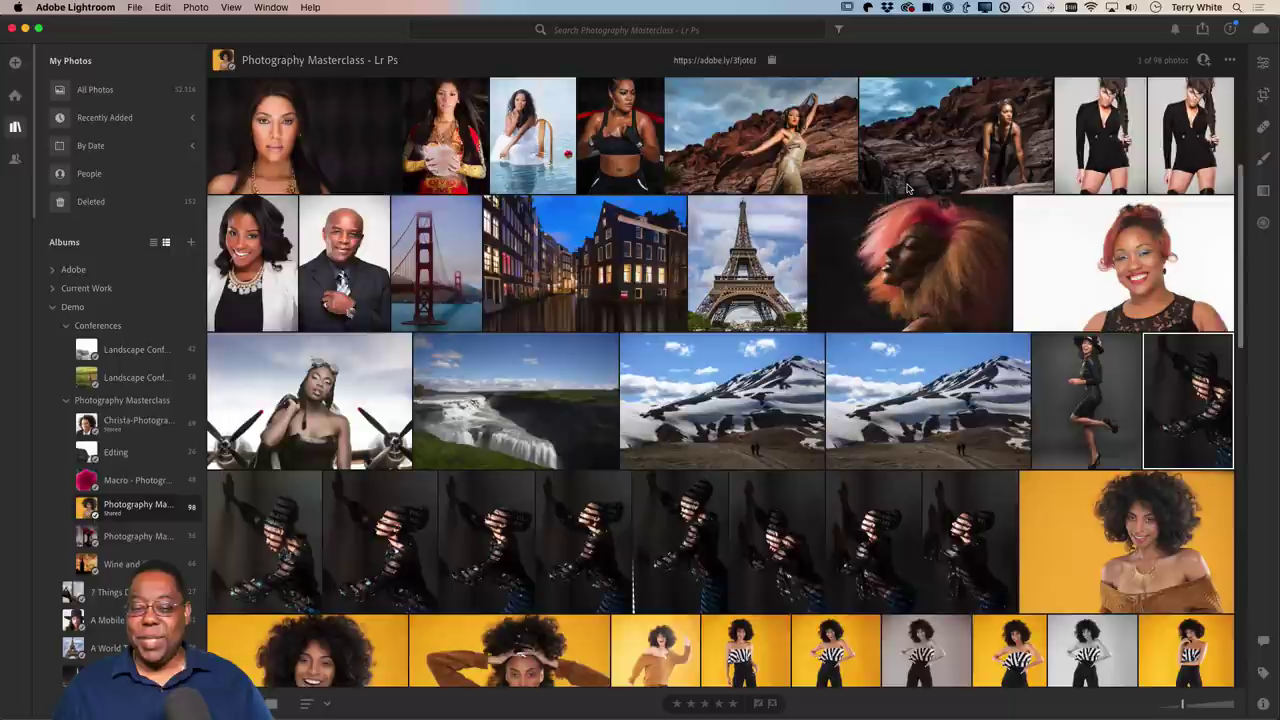
key(super+Tab)
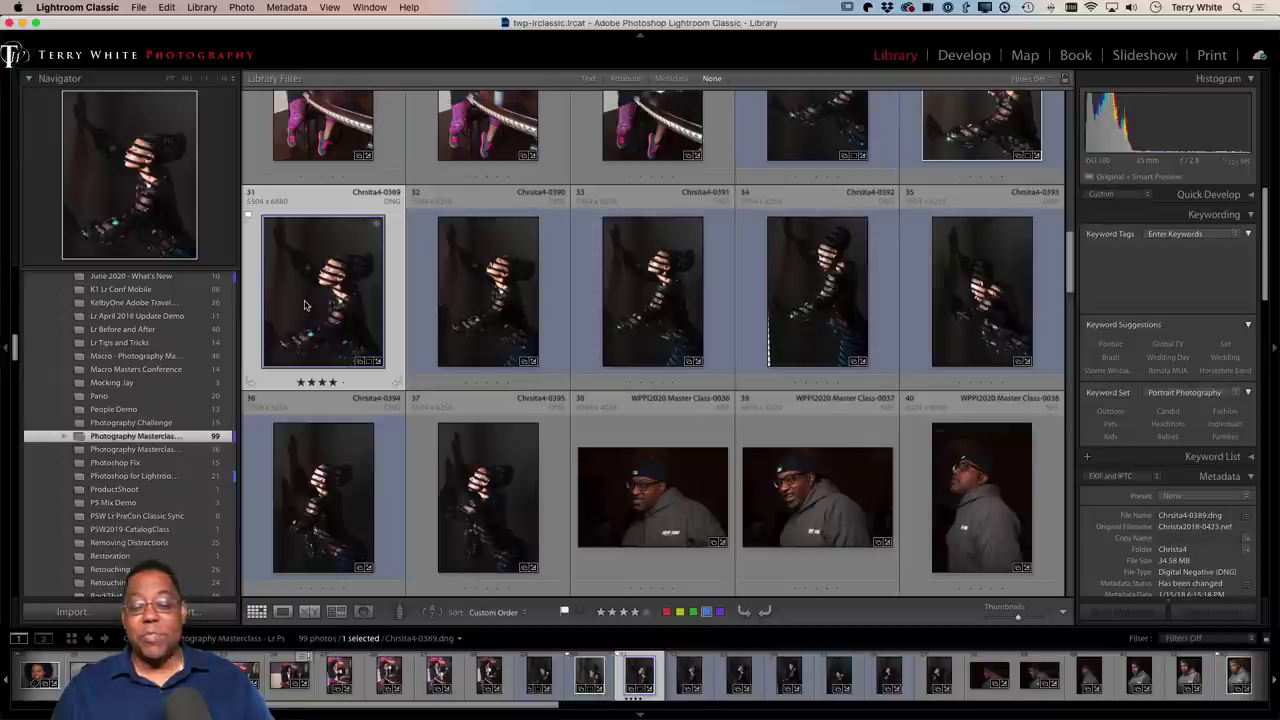
mouse_move(322, 290)
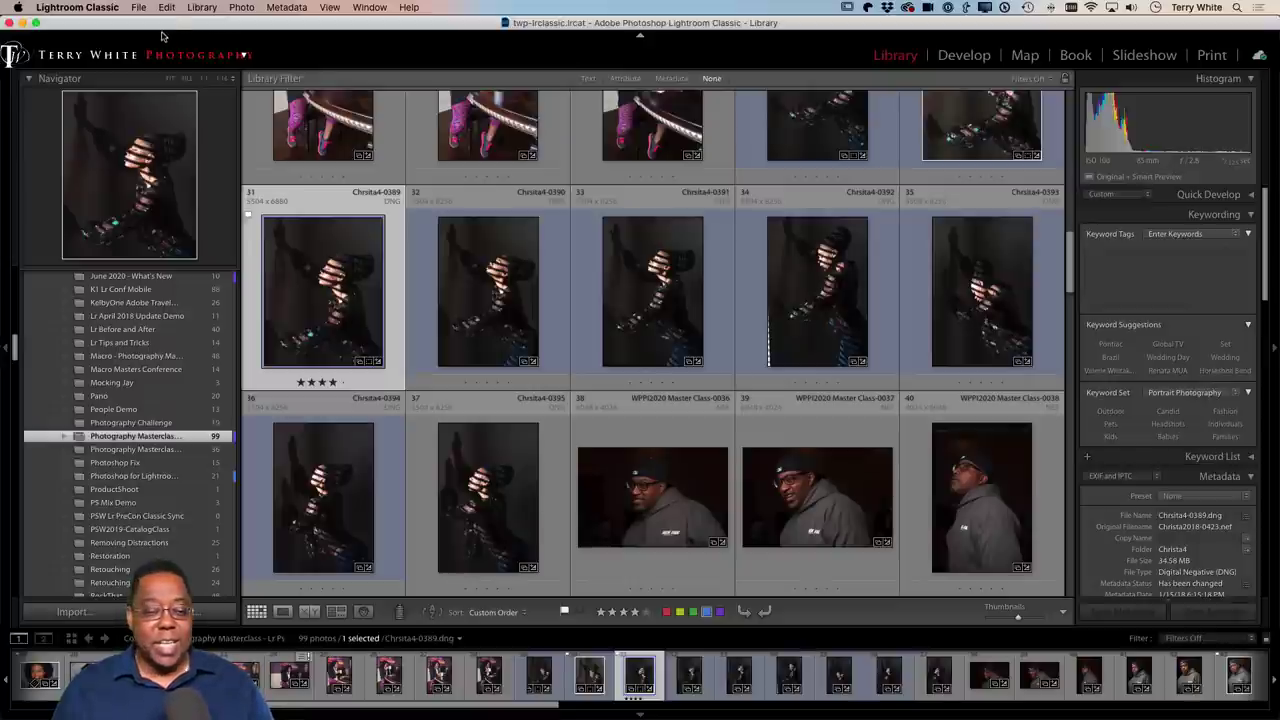
Open the Export dialog for the selected photo from the File menu.
click(139, 8)
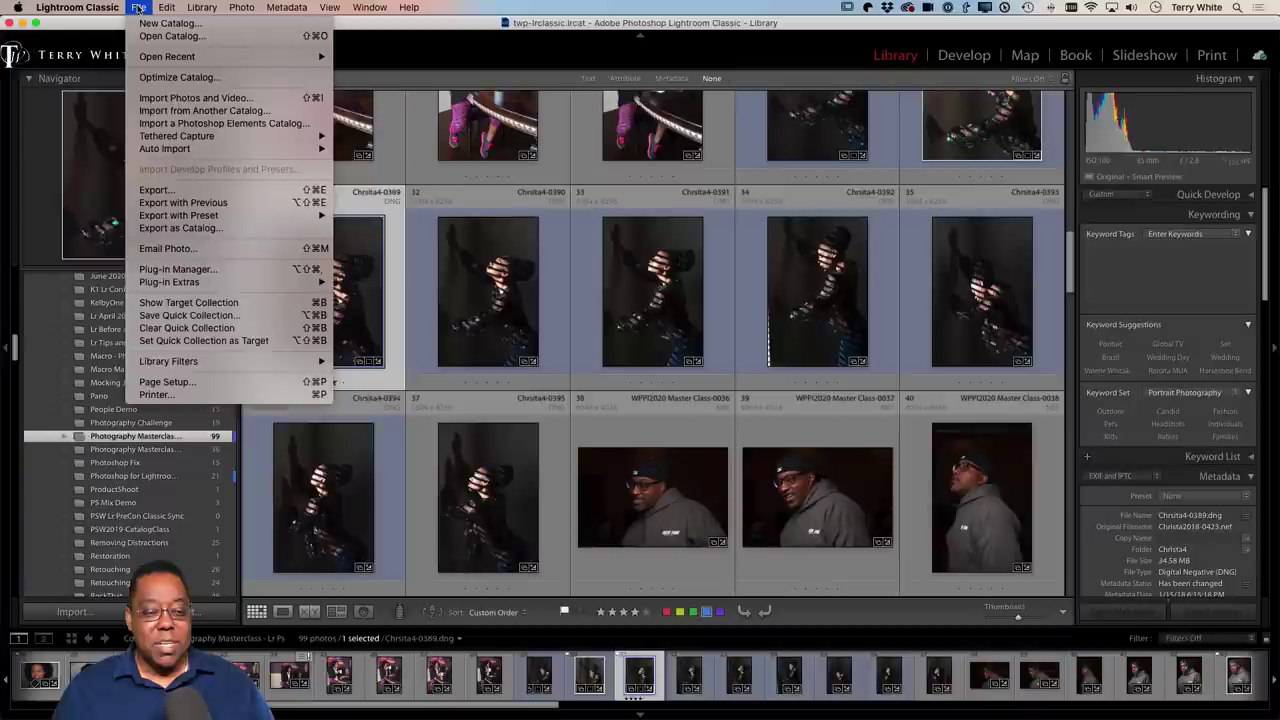
click(155, 190)
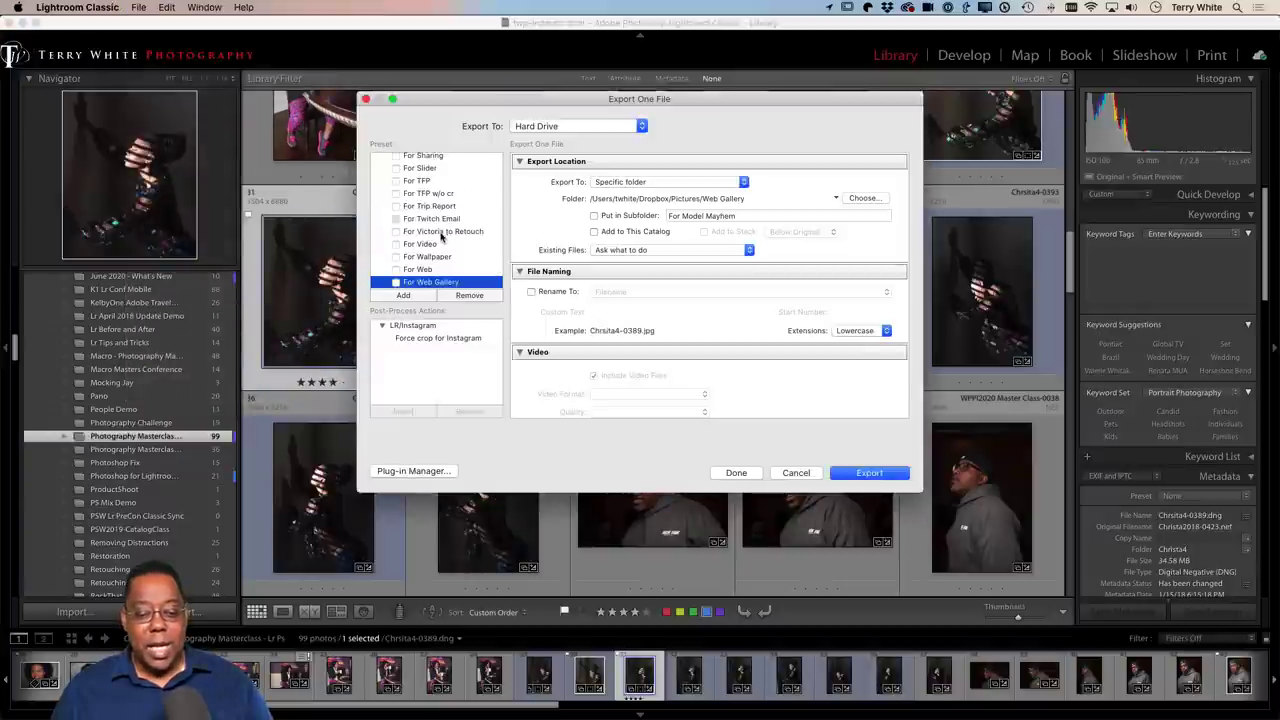
scroll(441, 234, up, 2)
scroll(441, 234, up, 3)
scroll(441, 234, up, 3)
scroll(441, 234, up, 3)
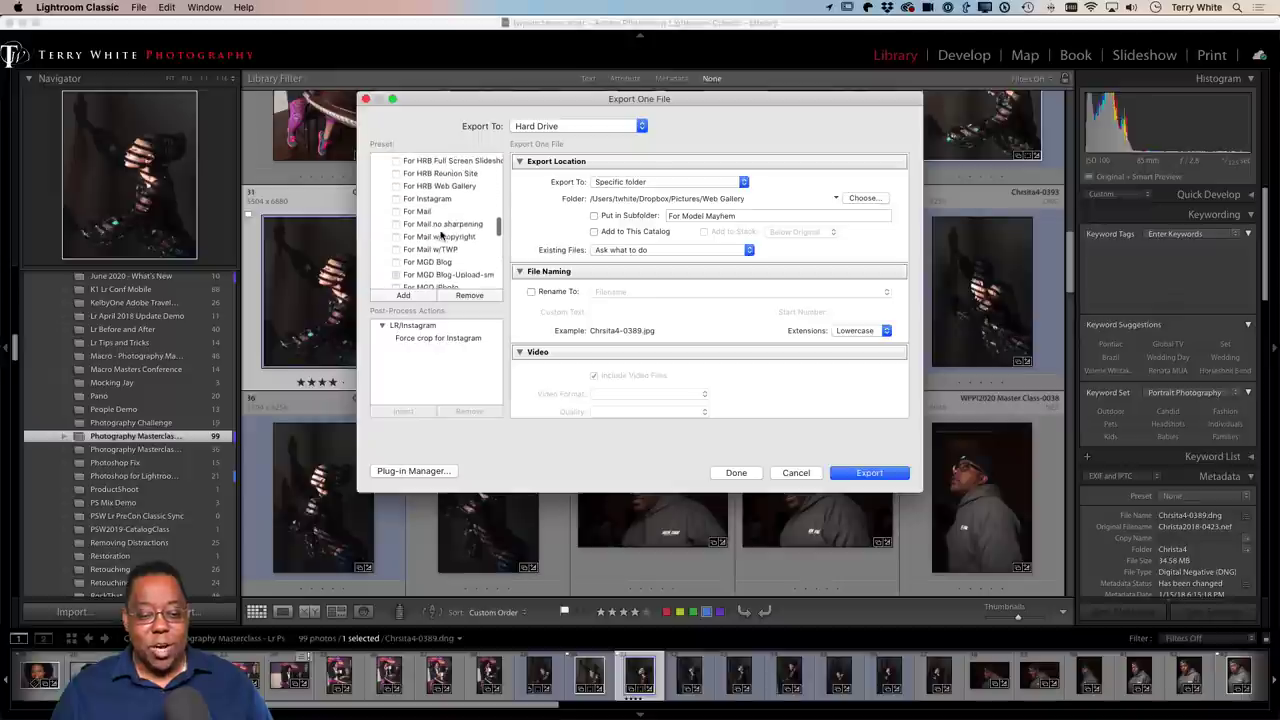
scroll(441, 234, up, 3)
scroll(441, 234, up, 3)
scroll(441, 234, up, 3)
scroll(441, 234, up, 3)
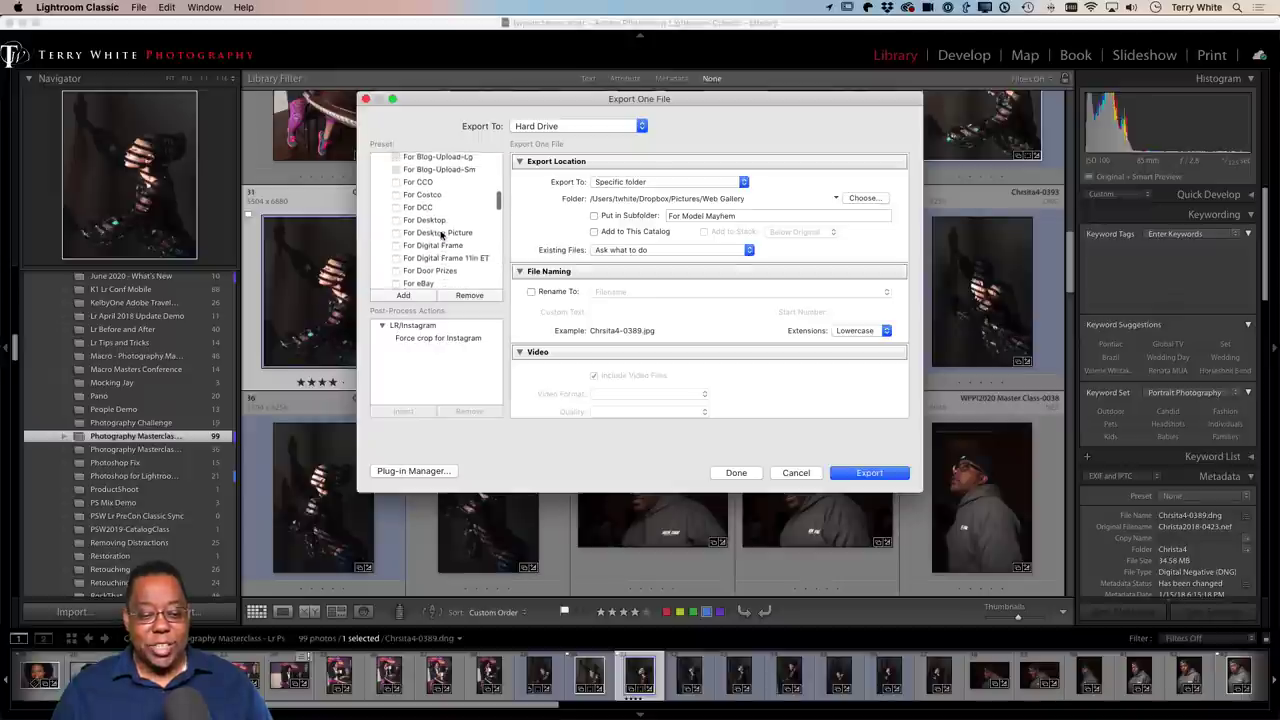
scroll(441, 234, down, 3)
scroll(441, 234, down, 3)
scroll(441, 234, down, 3)
scroll(441, 234, down, 2)
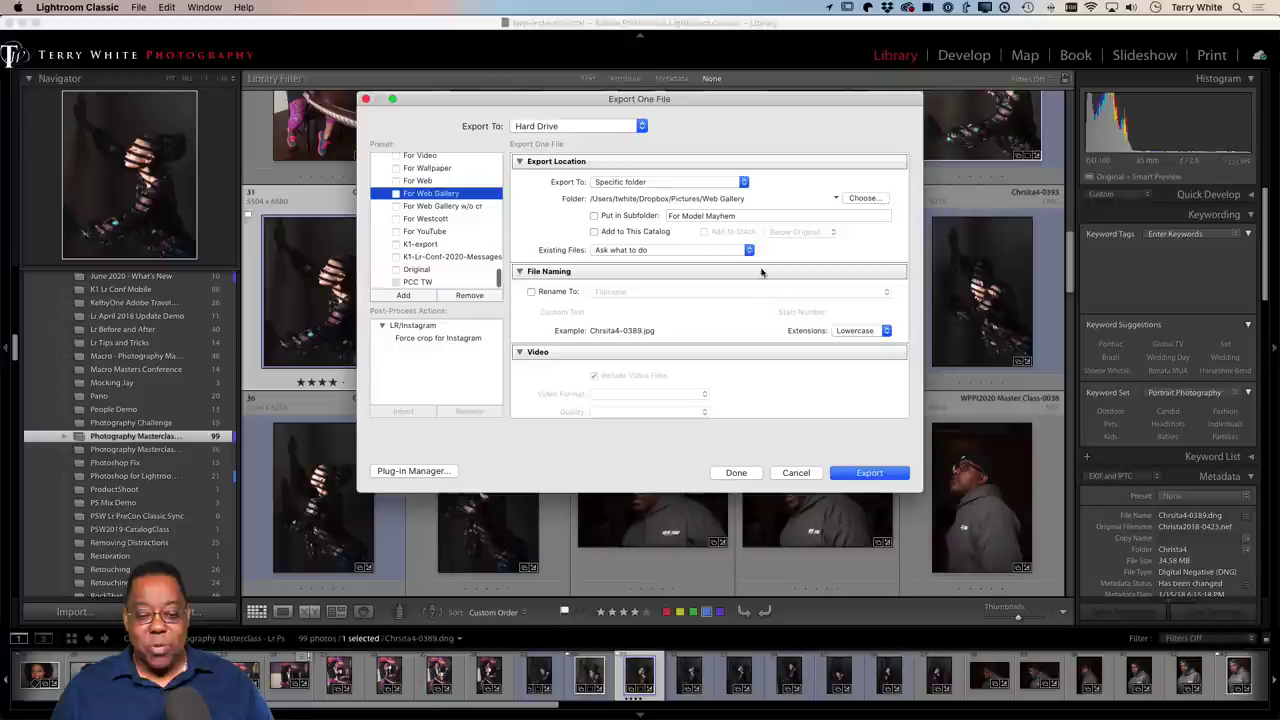
Rename Put in Subfolder to 'For Print' and check the recent export folders list.
click(738, 215)
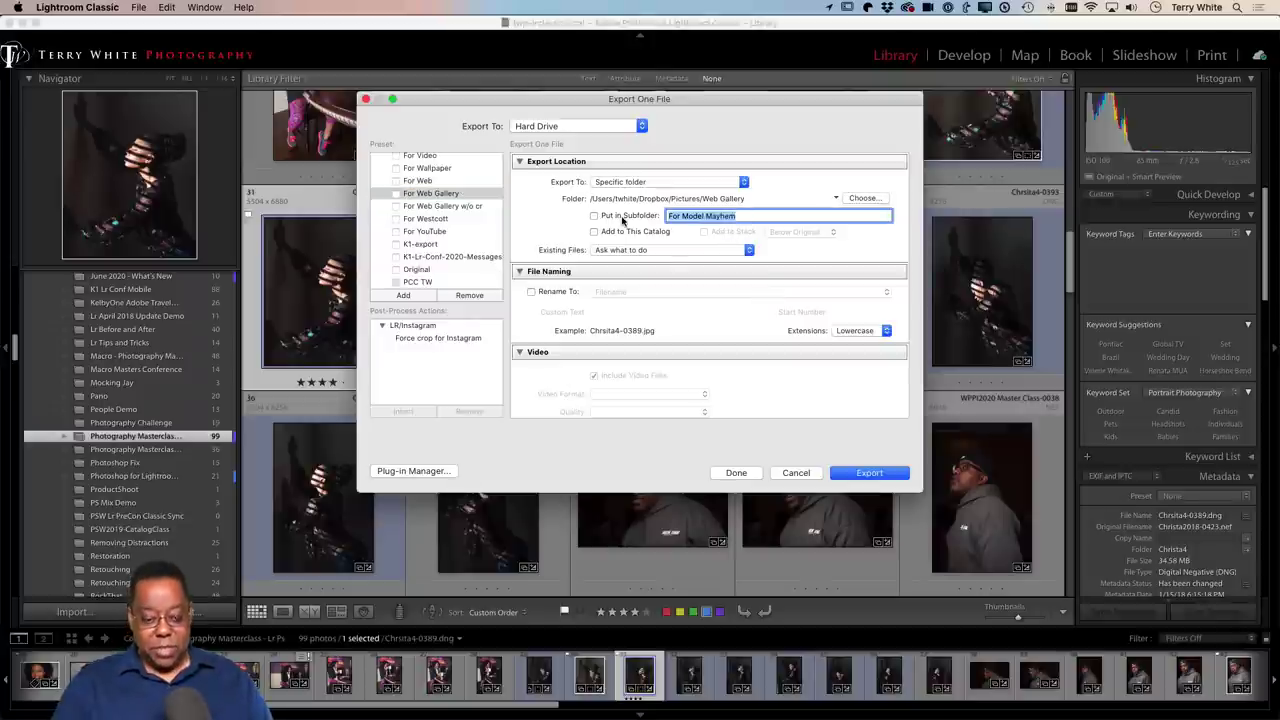
key(BackSpace)
text(For)
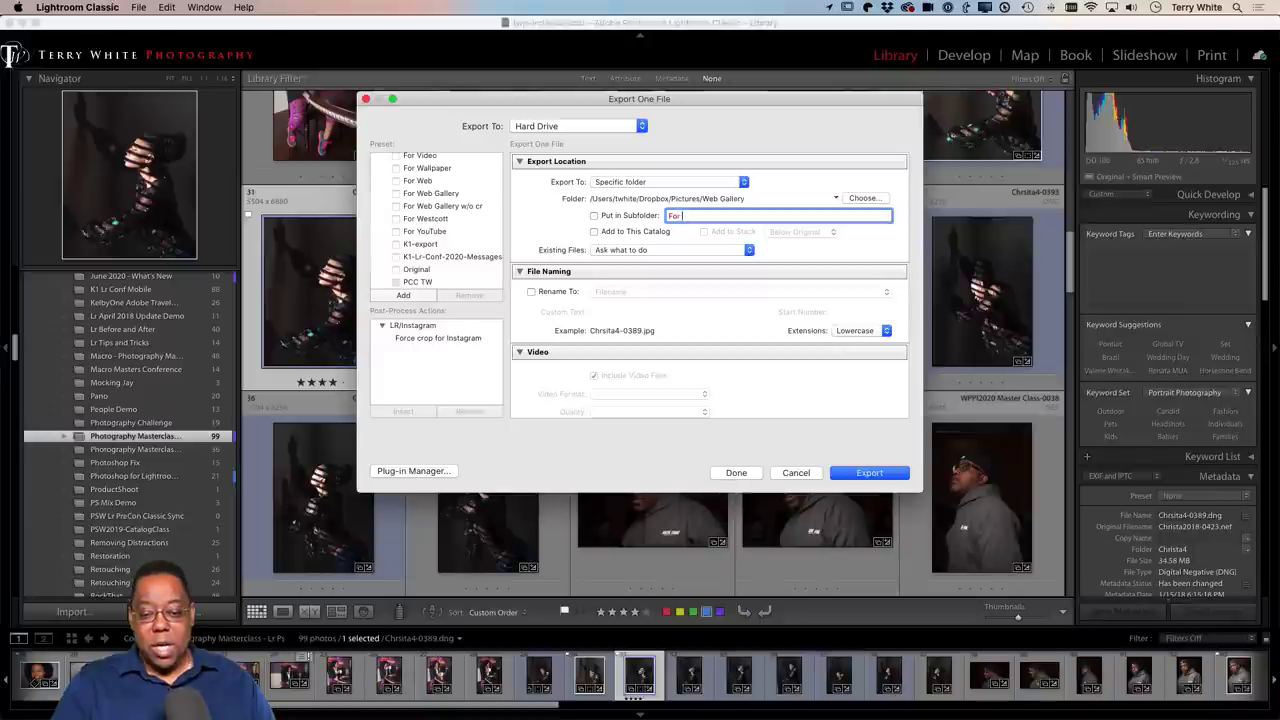
text( Print)
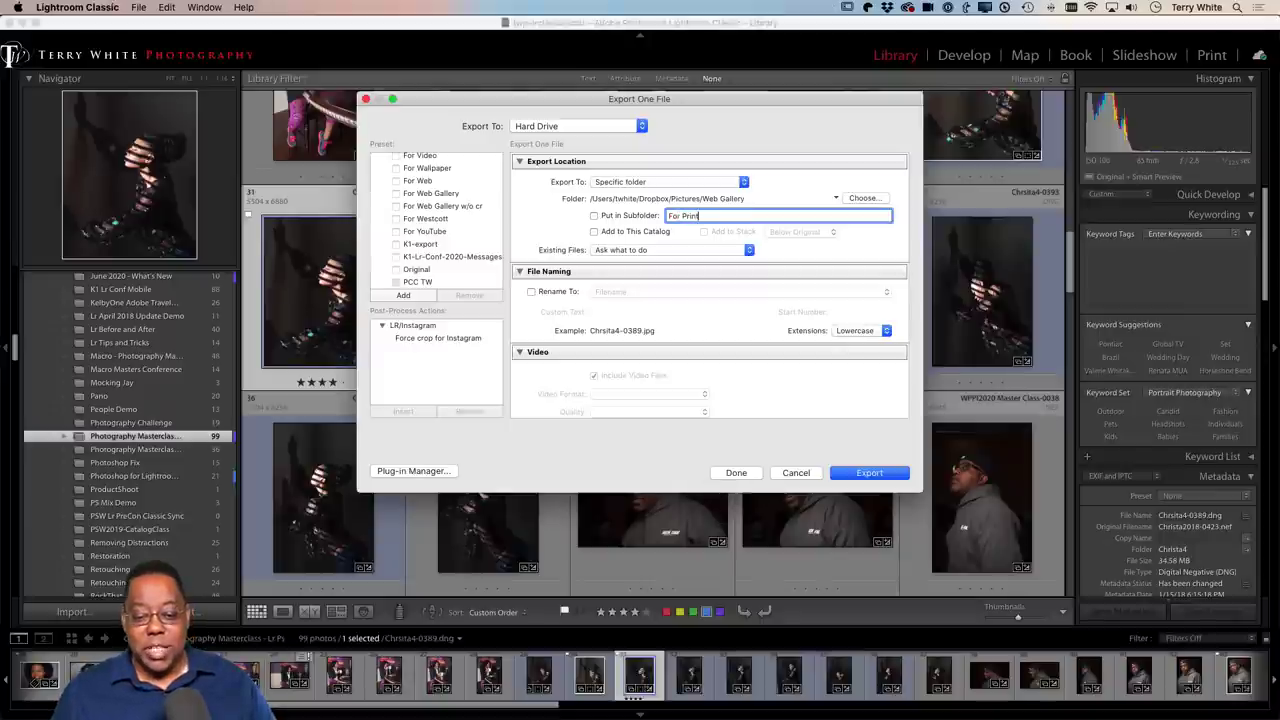
click(837, 198)
click(834, 199)
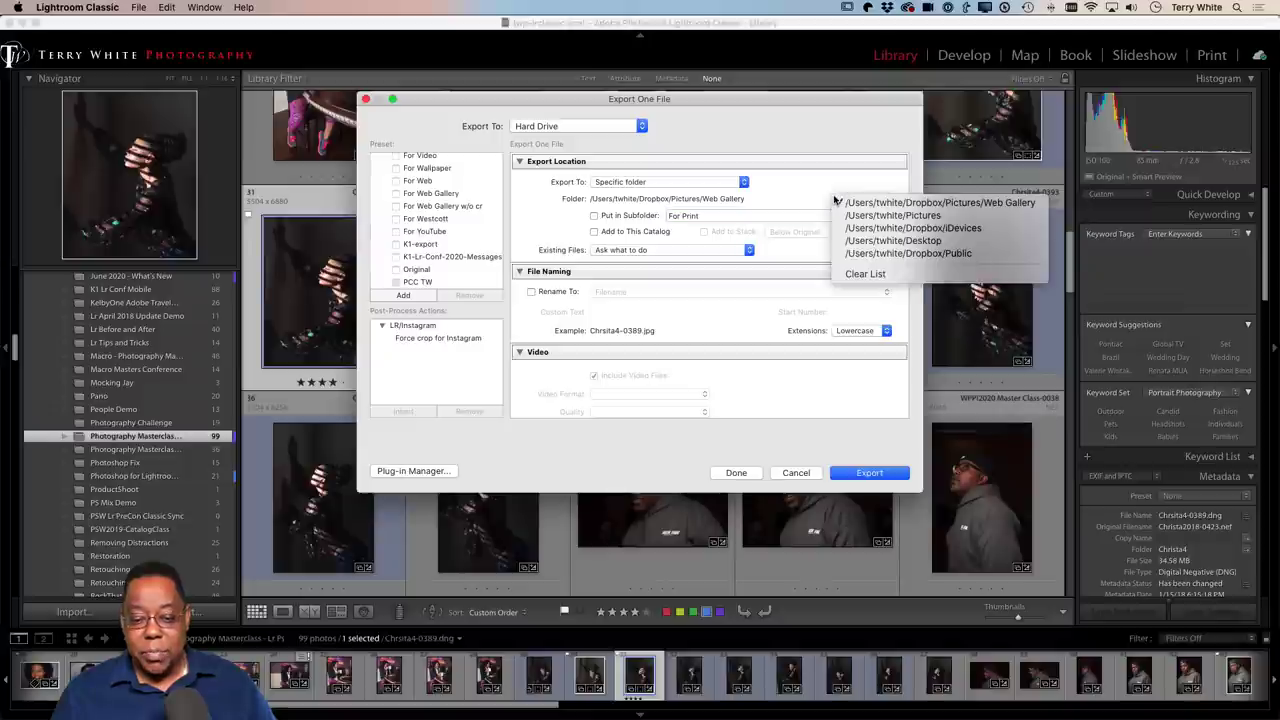
click(782, 188)
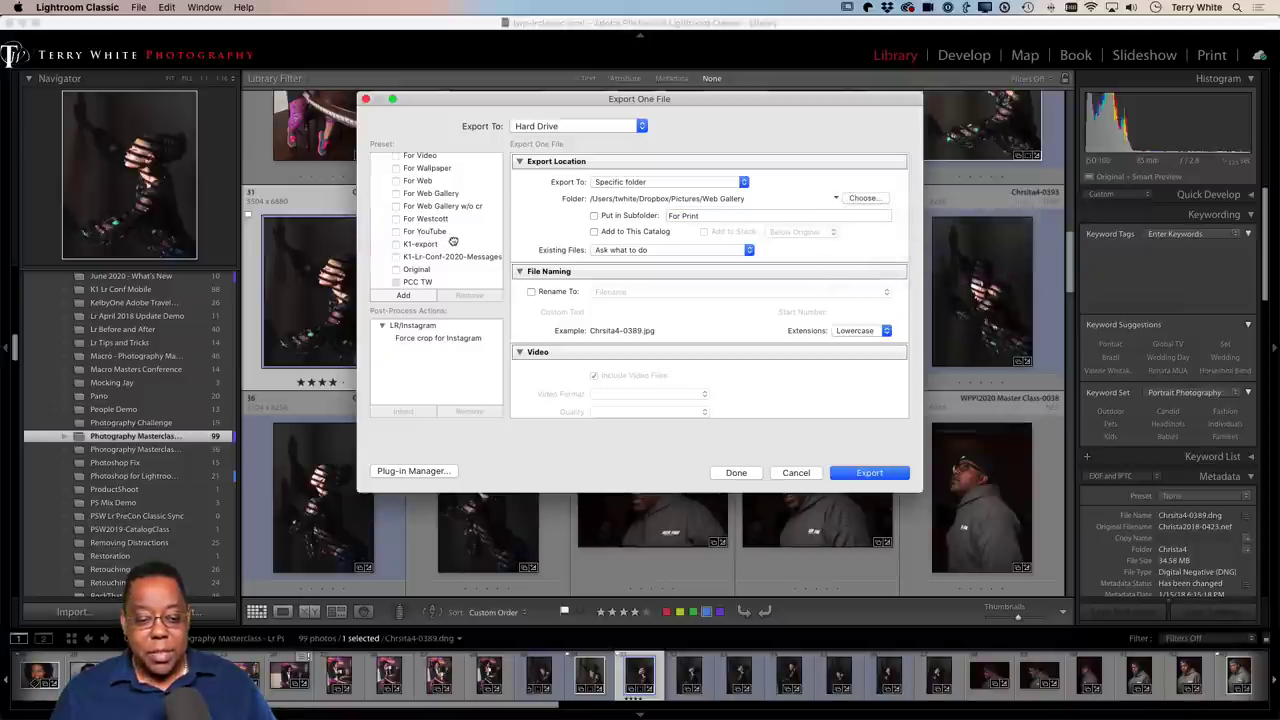
click(728, 216)
scroll(468, 249, up, 5)
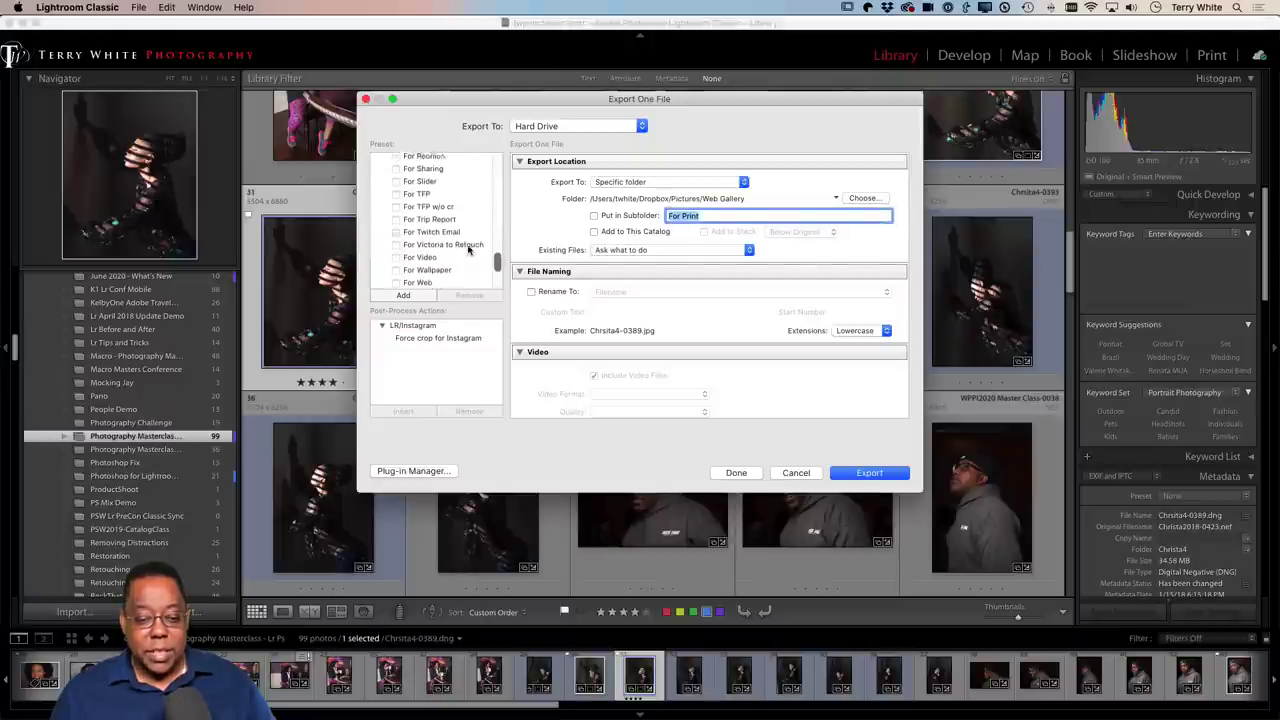
scroll(460, 242, down, 1)
Load the For TFP w/o cr preset and retype the subfolder name as 'For Tint'.
click(446, 222)
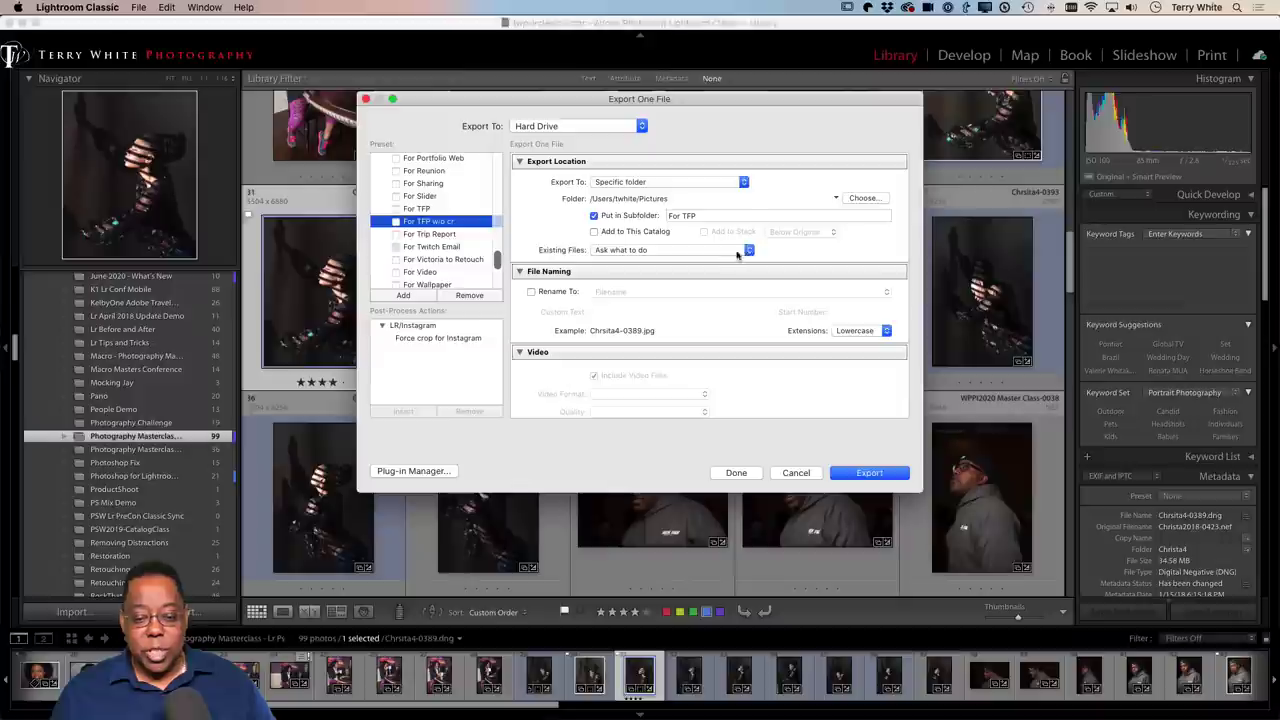
click(711, 216)
text(For )
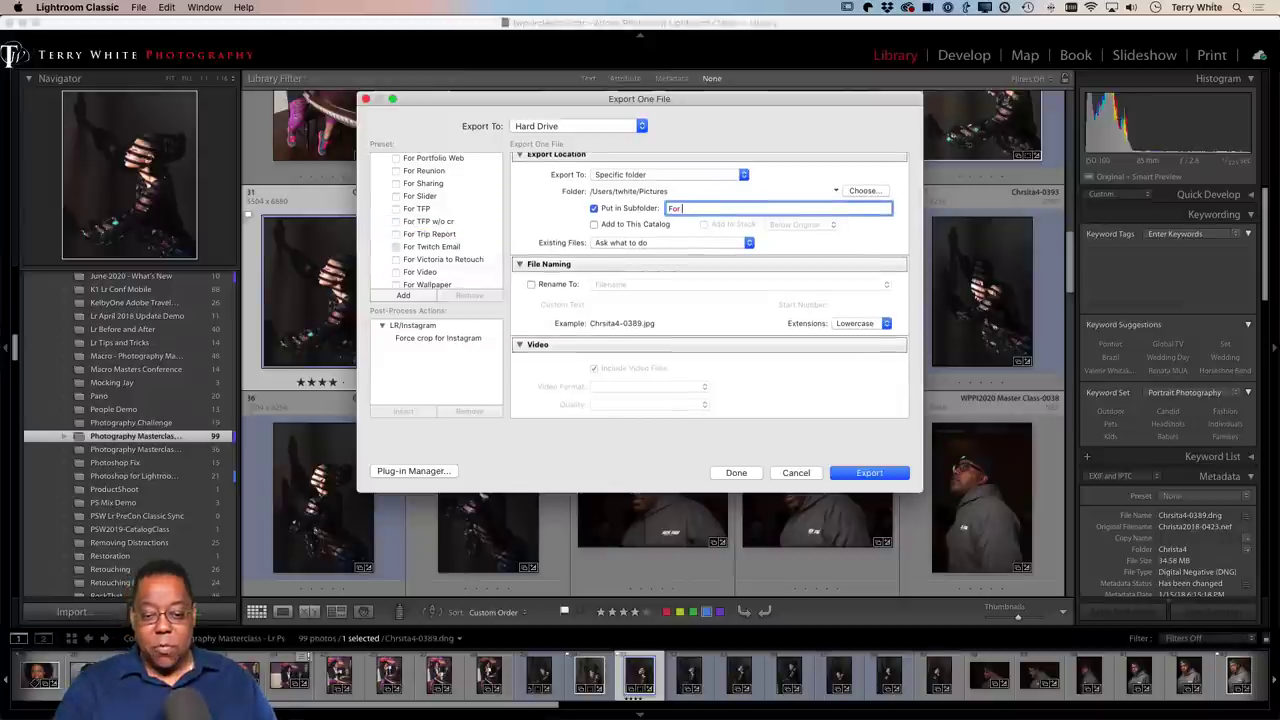
text(Tint)
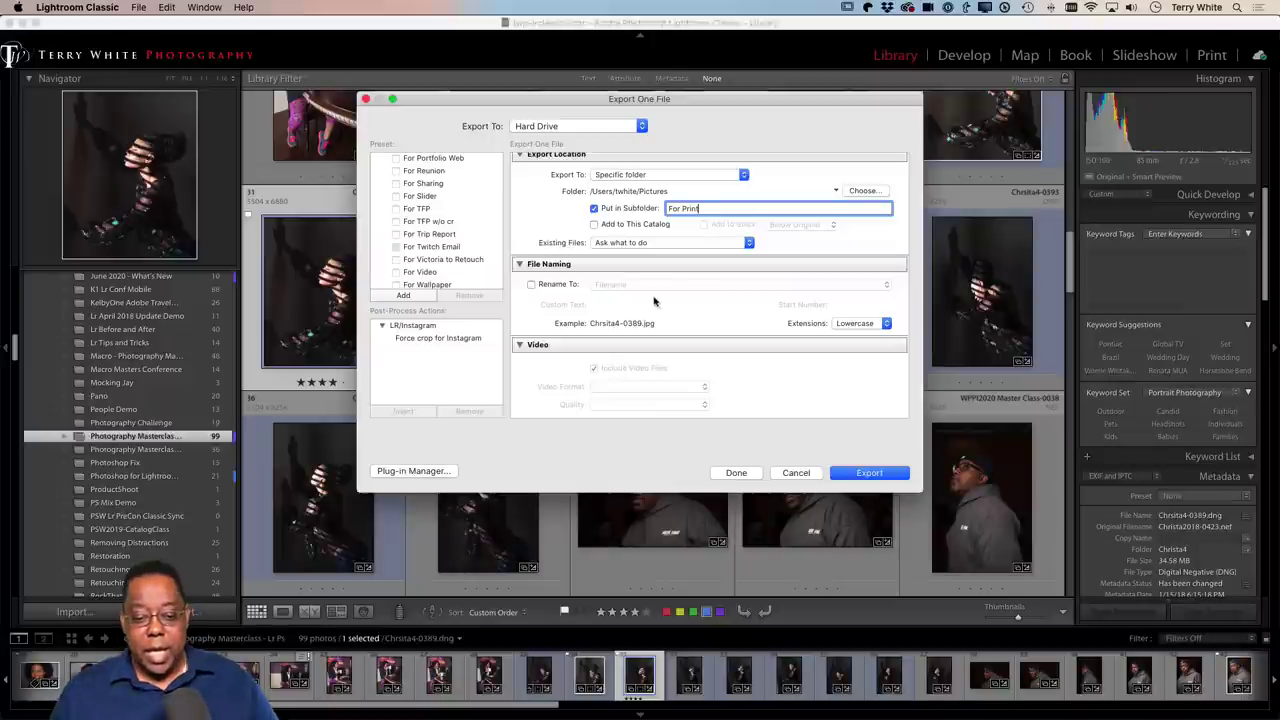
Uncheck Resize to Fit in Image Sizing, keeping 200 pixels per inch.
scroll(655, 287, down, 3)
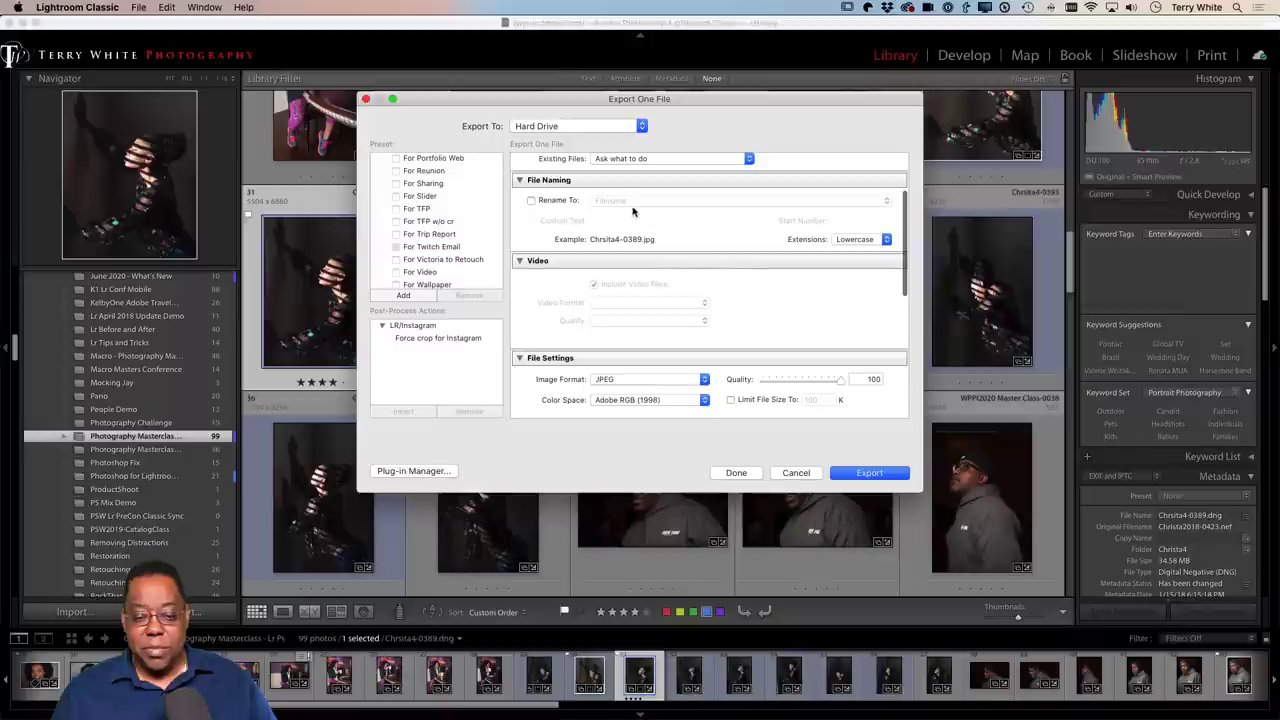
scroll(634, 263, down, 2)
scroll(634, 263, down, 1)
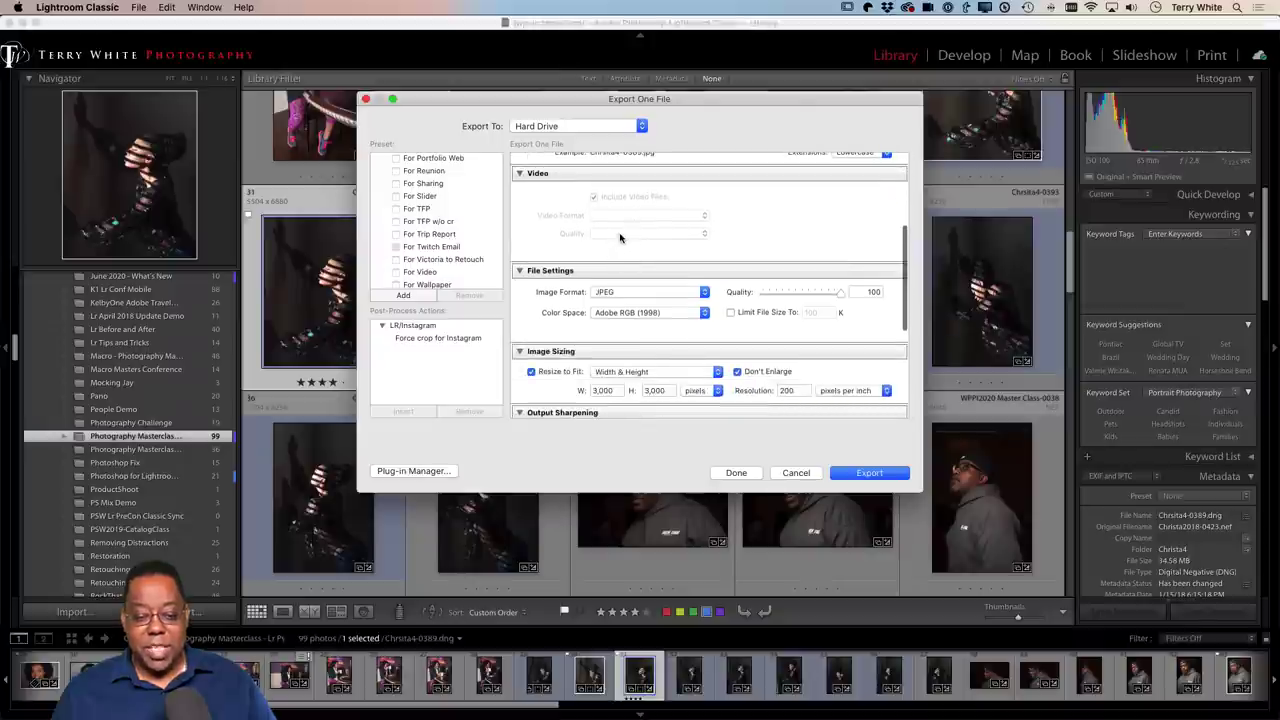
scroll(655, 292, down, 2)
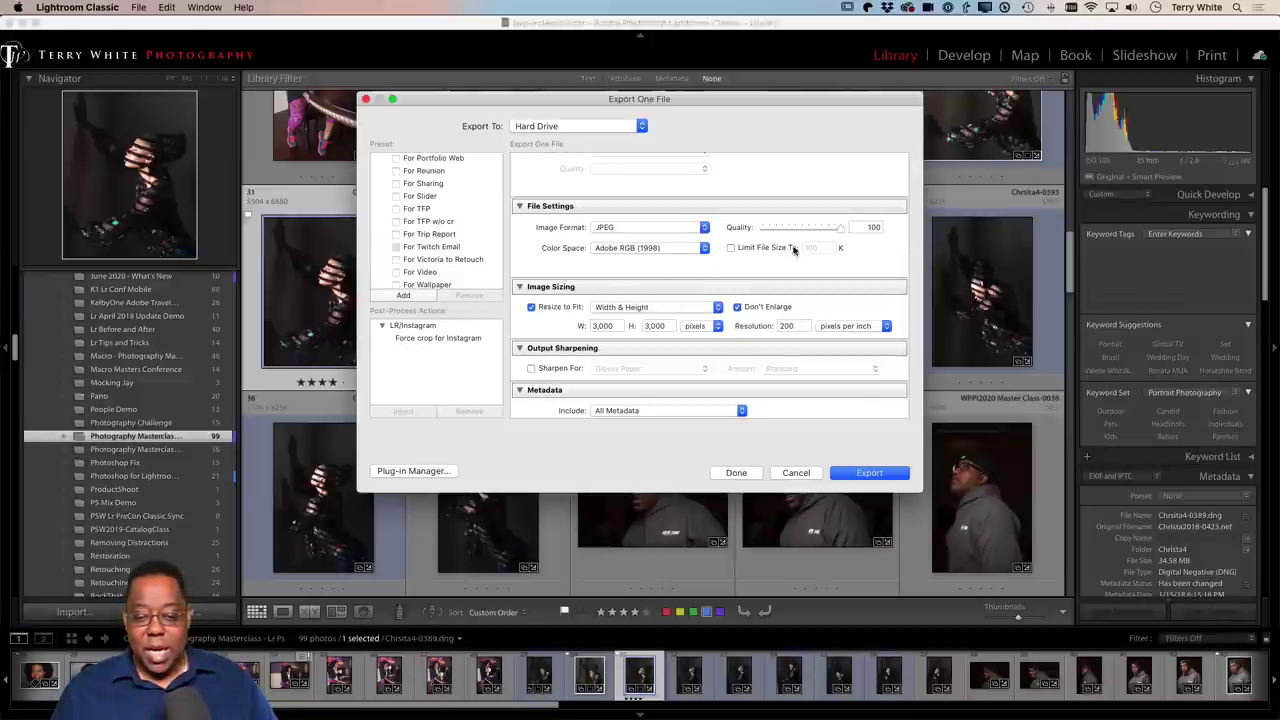
scroll(700, 288, down, 1)
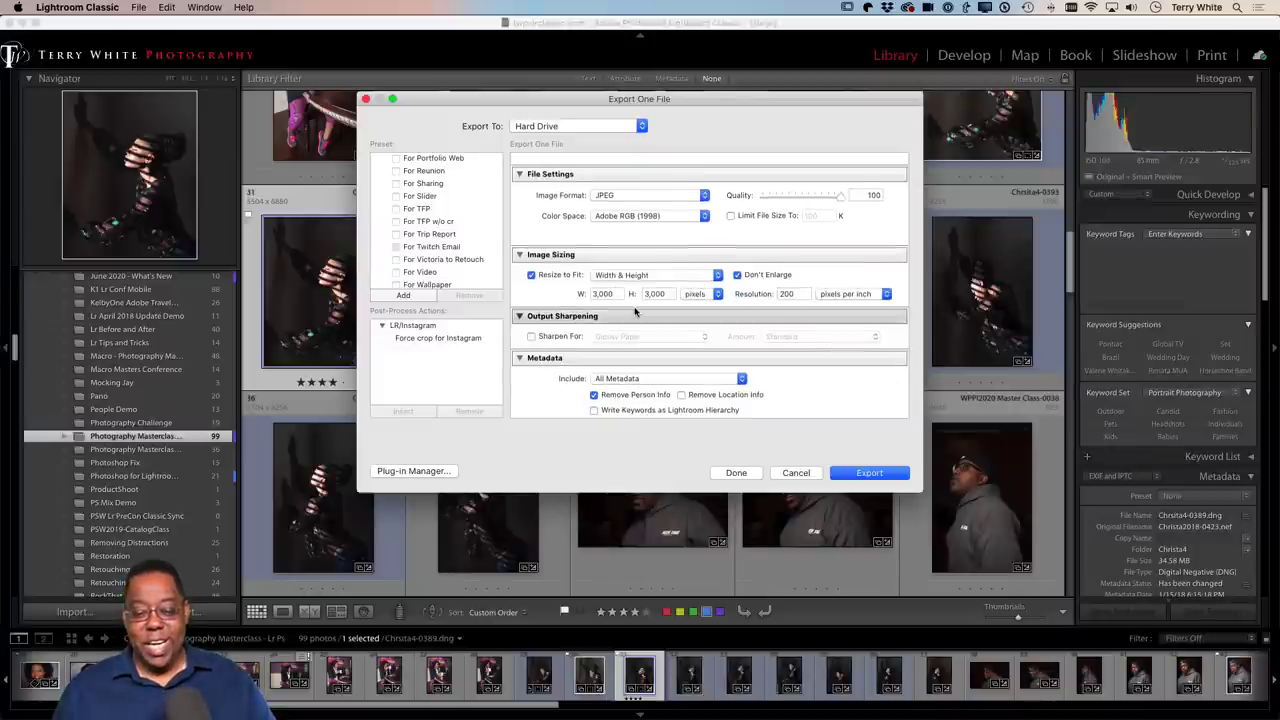
click(531, 275)
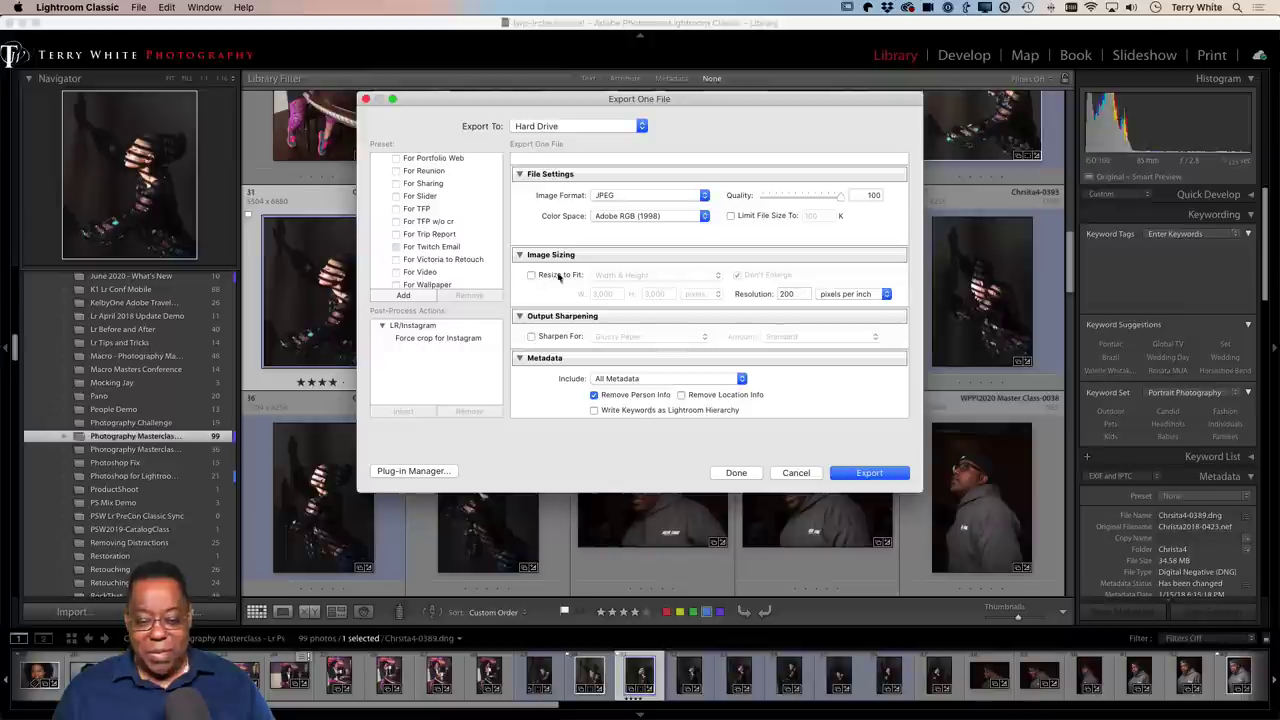
Enable output sharpening for Matte Paper with amount High.
scroll(619, 324, down, 2)
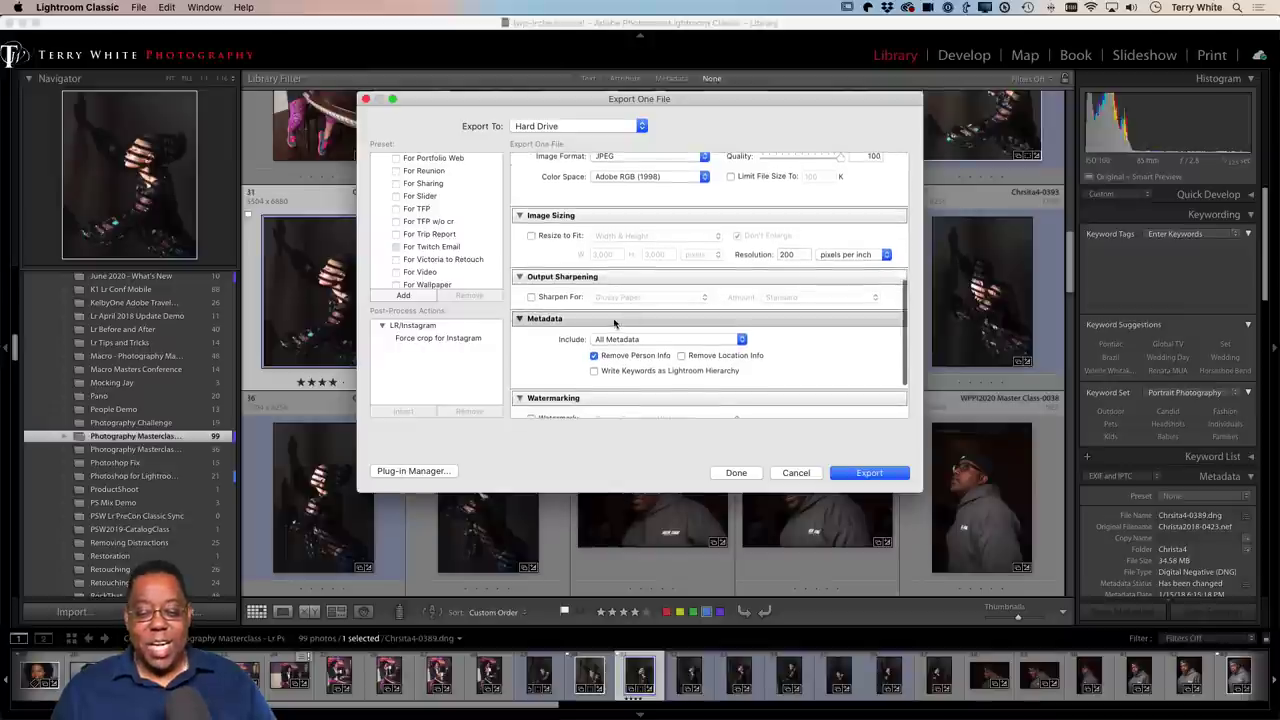
click(564, 298)
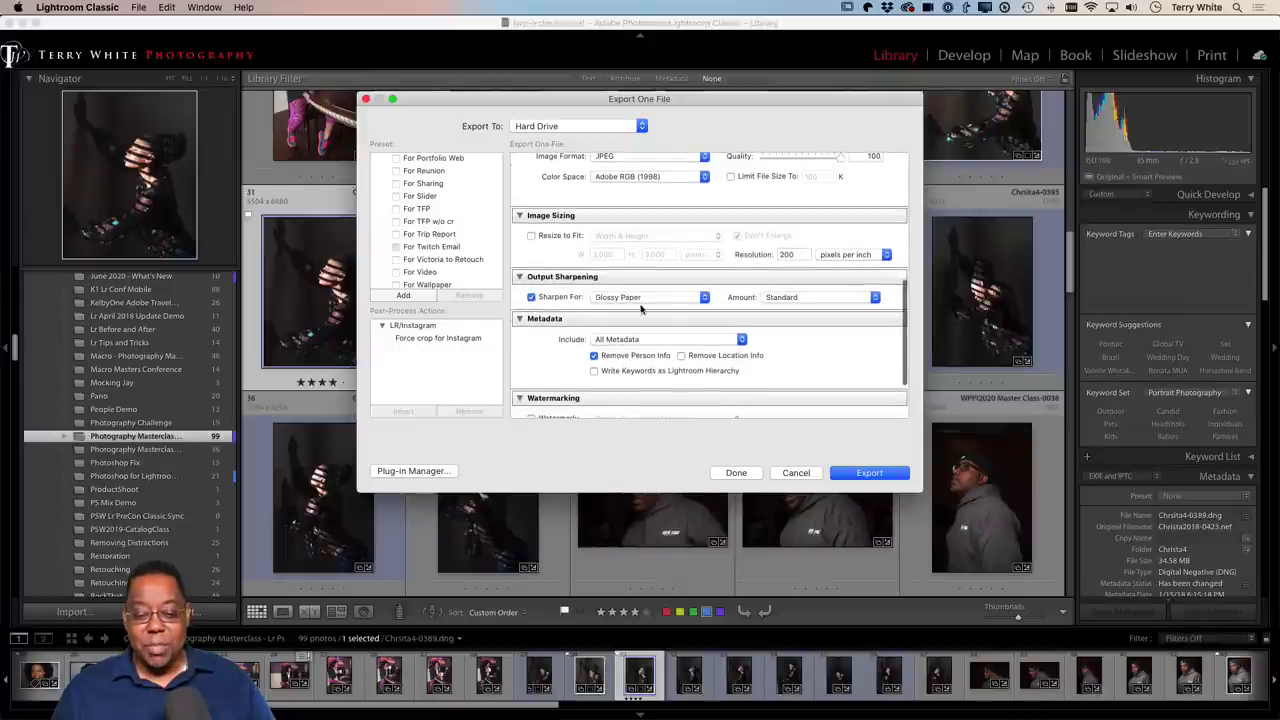
click(674, 297)
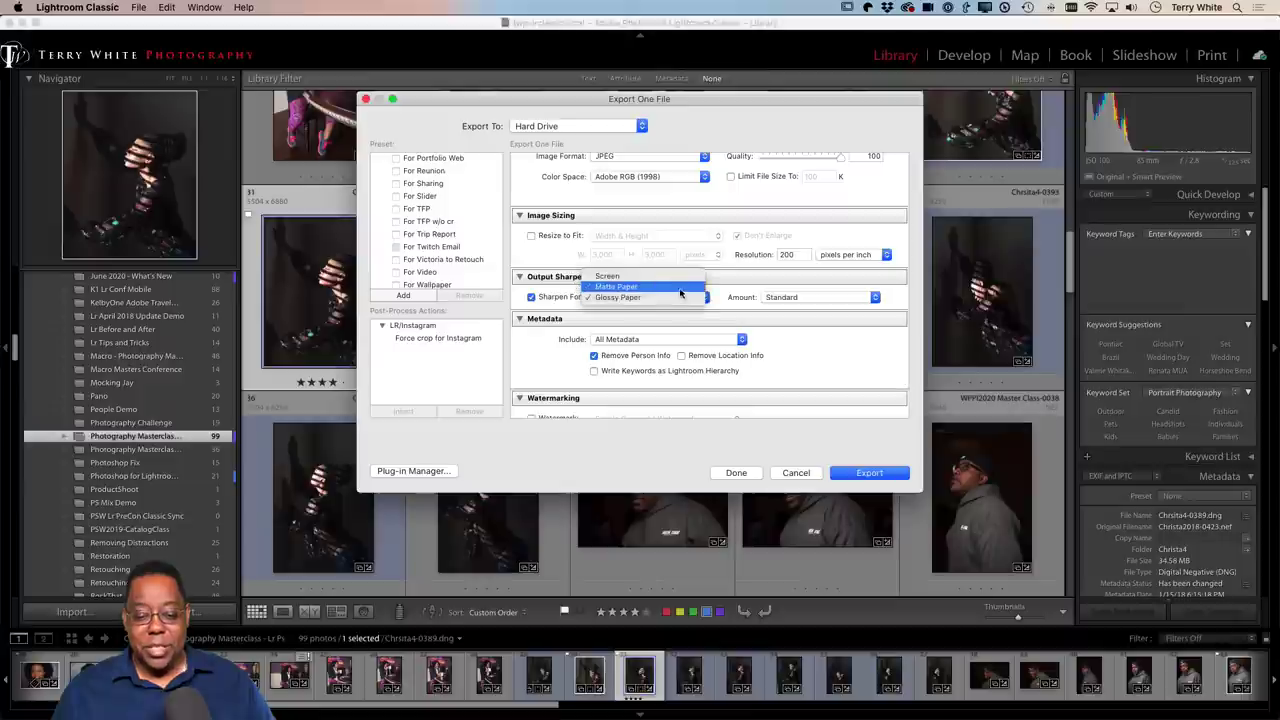
click(680, 289)
click(803, 300)
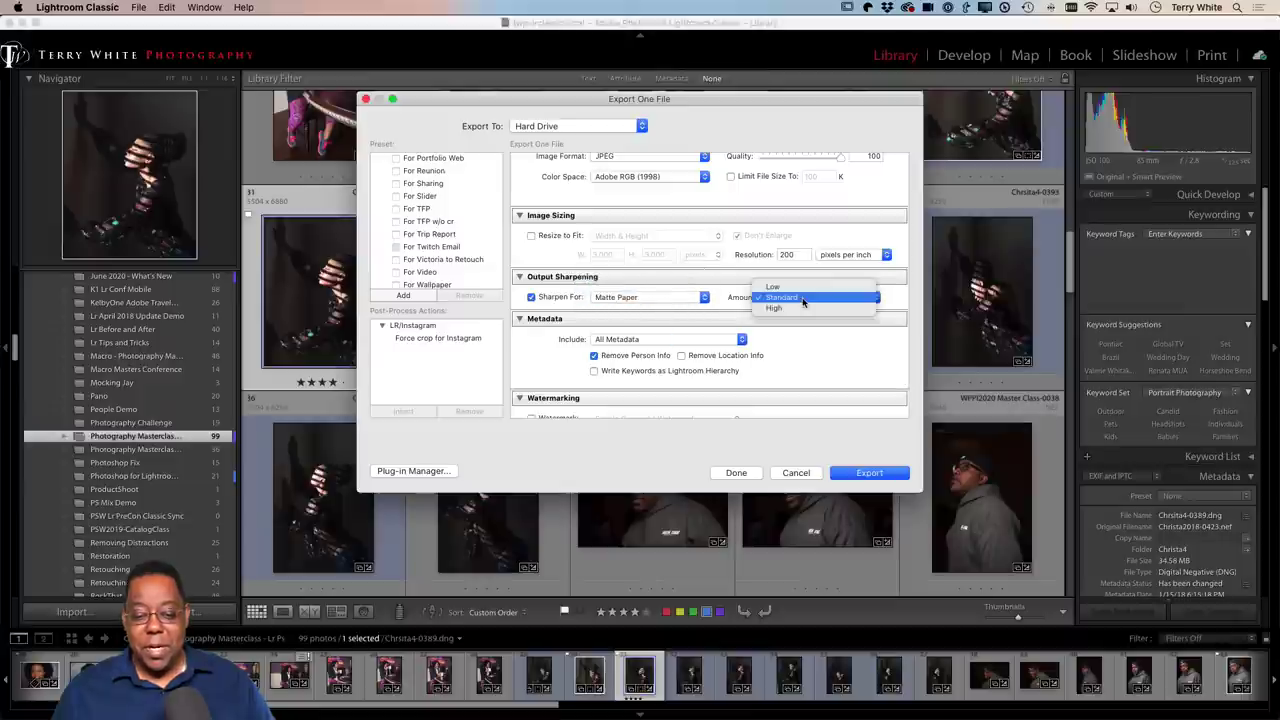
click(799, 308)
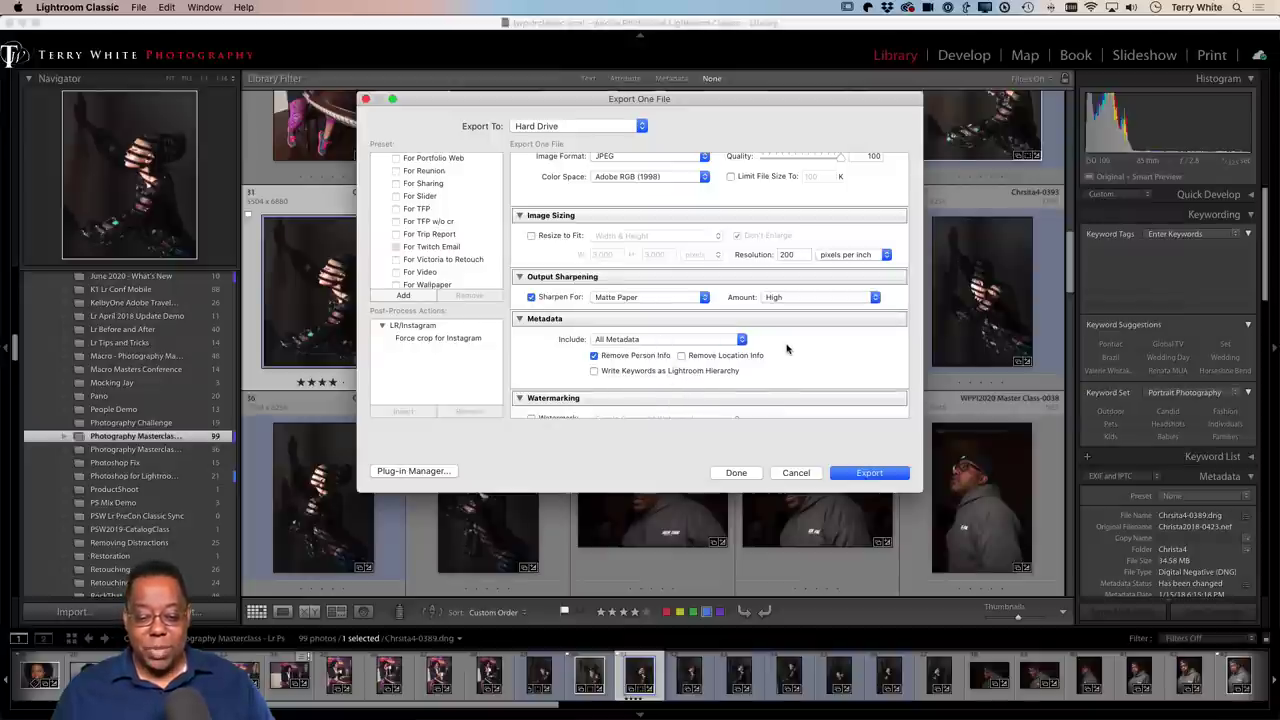
Limit included metadata to Copyright & Contact Info Only.
scroll(787, 349, down, 3)
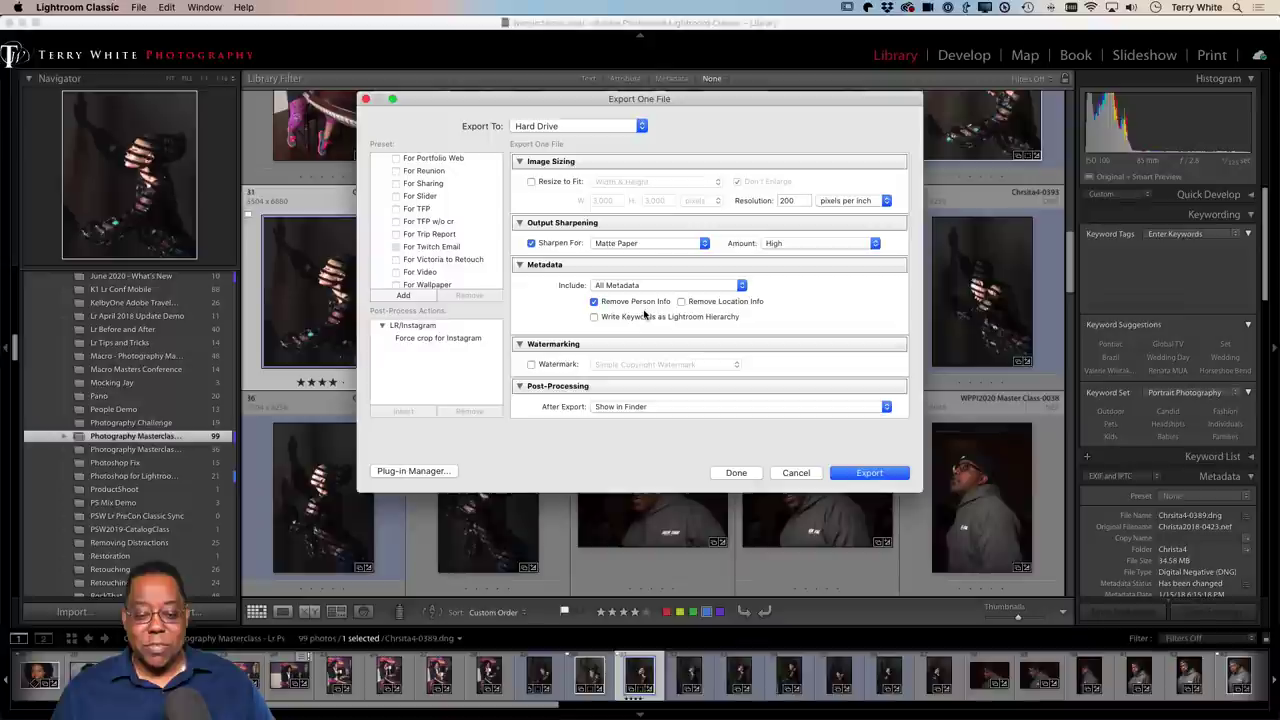
click(632, 288)
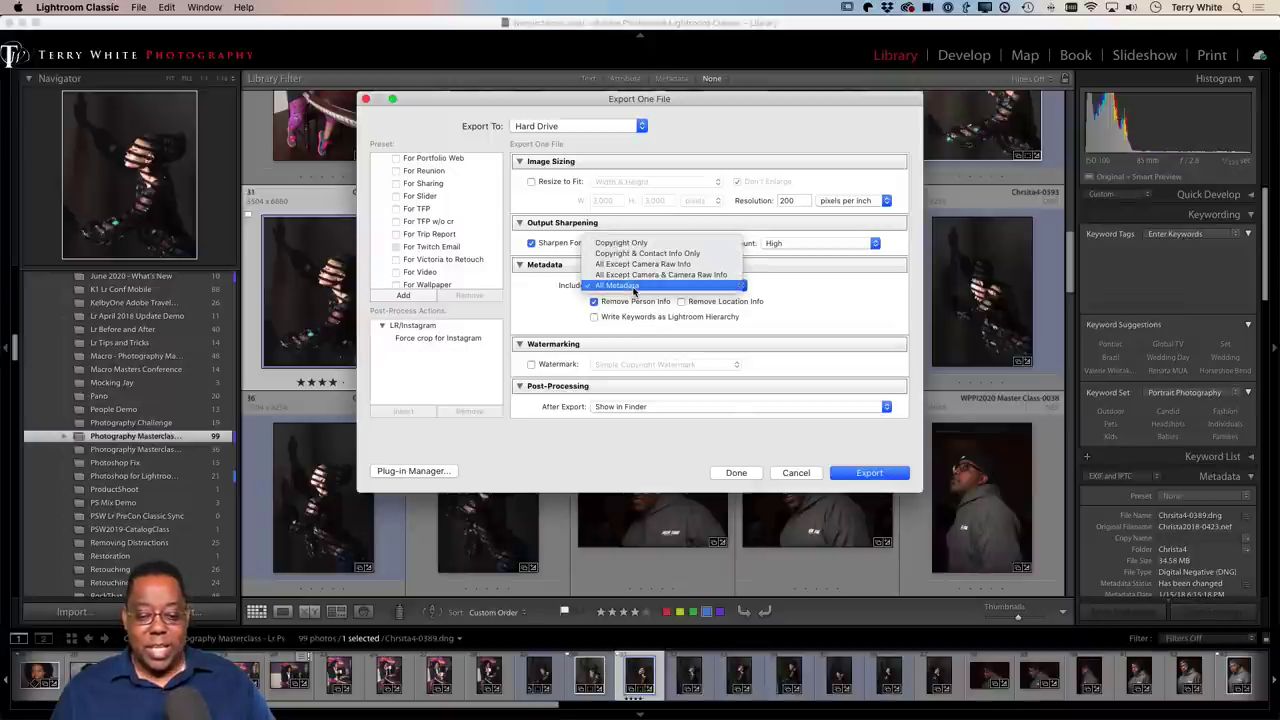
click(664, 255)
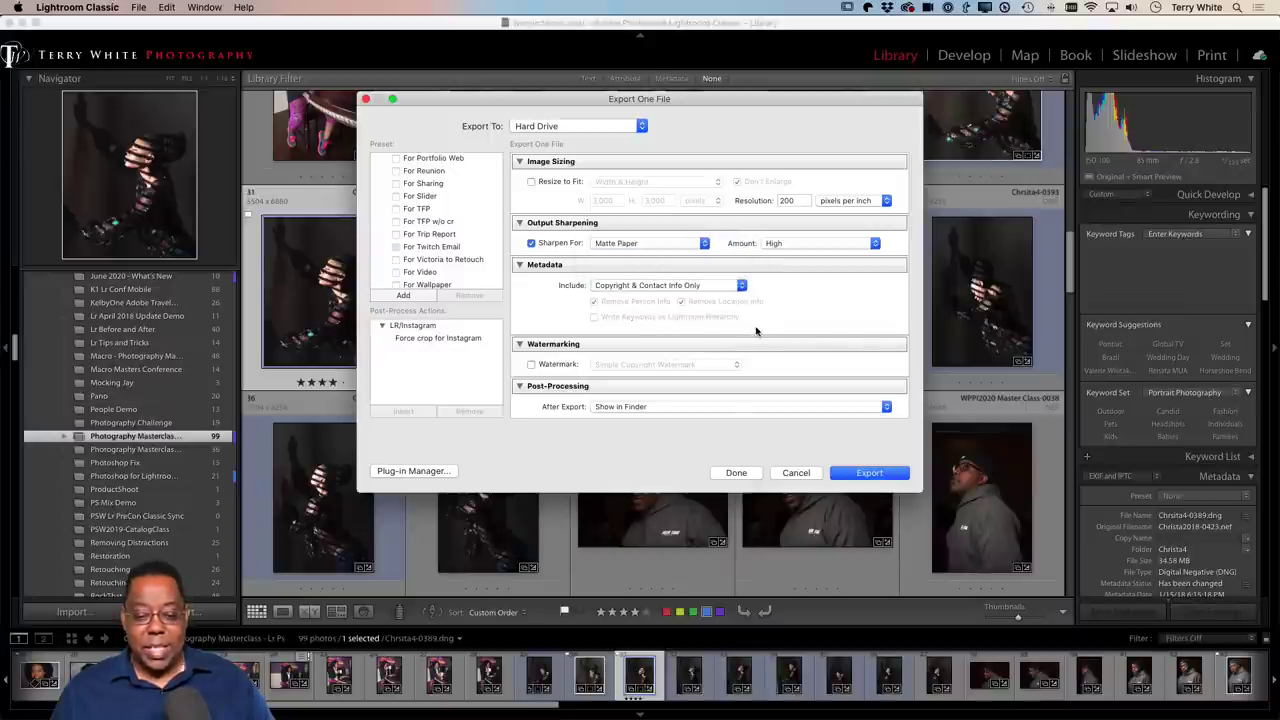
scroll(746, 339, down, 2)
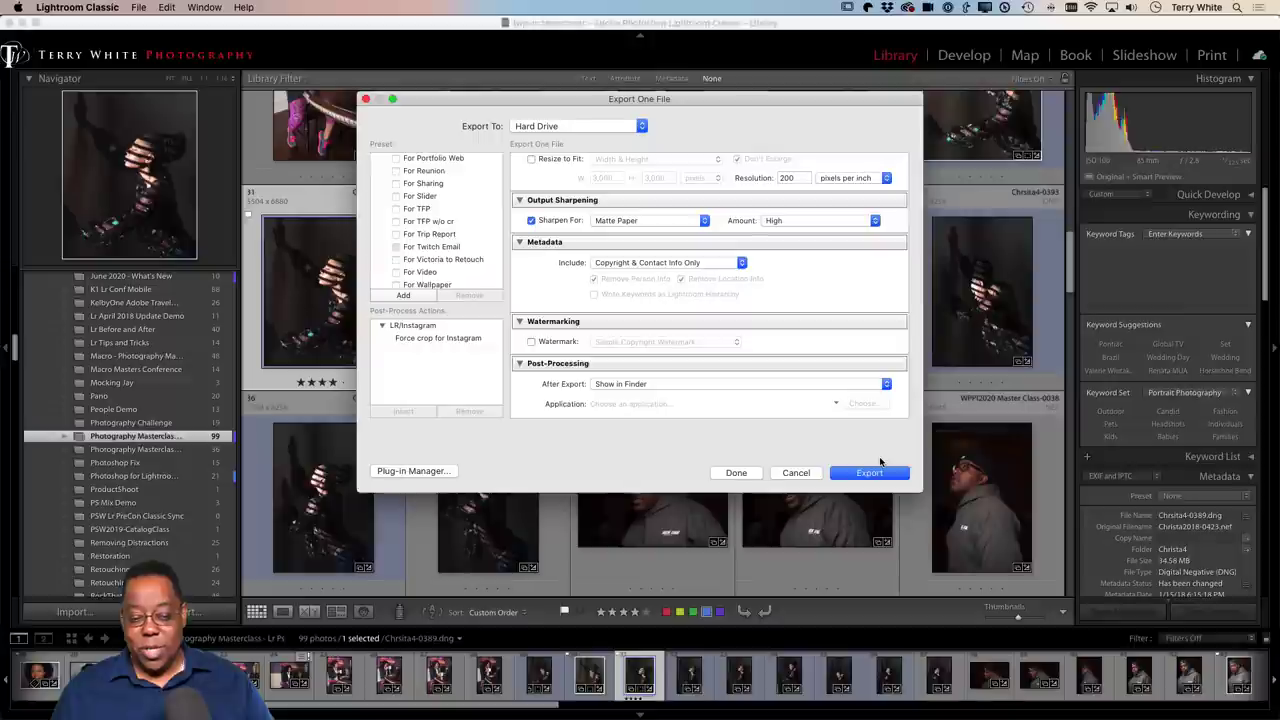
Save these settings as the 'For Print' export preset and export the photo.
click(404, 295)
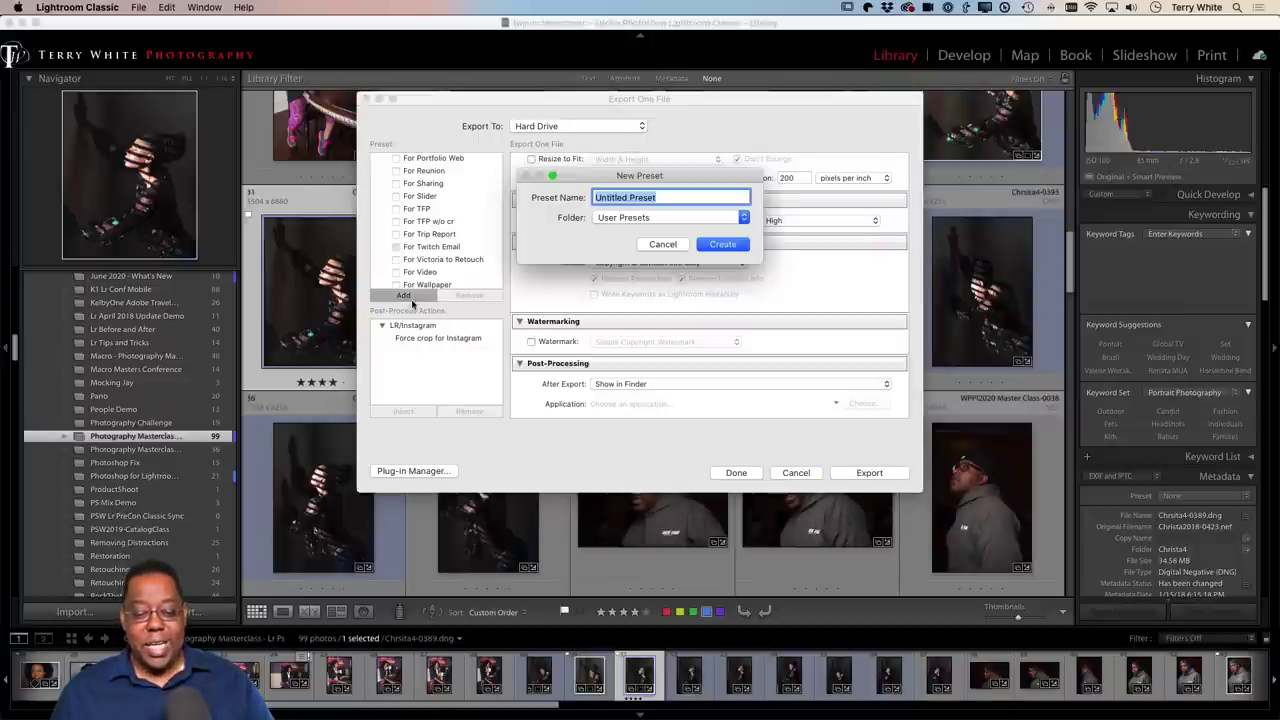
text(F)
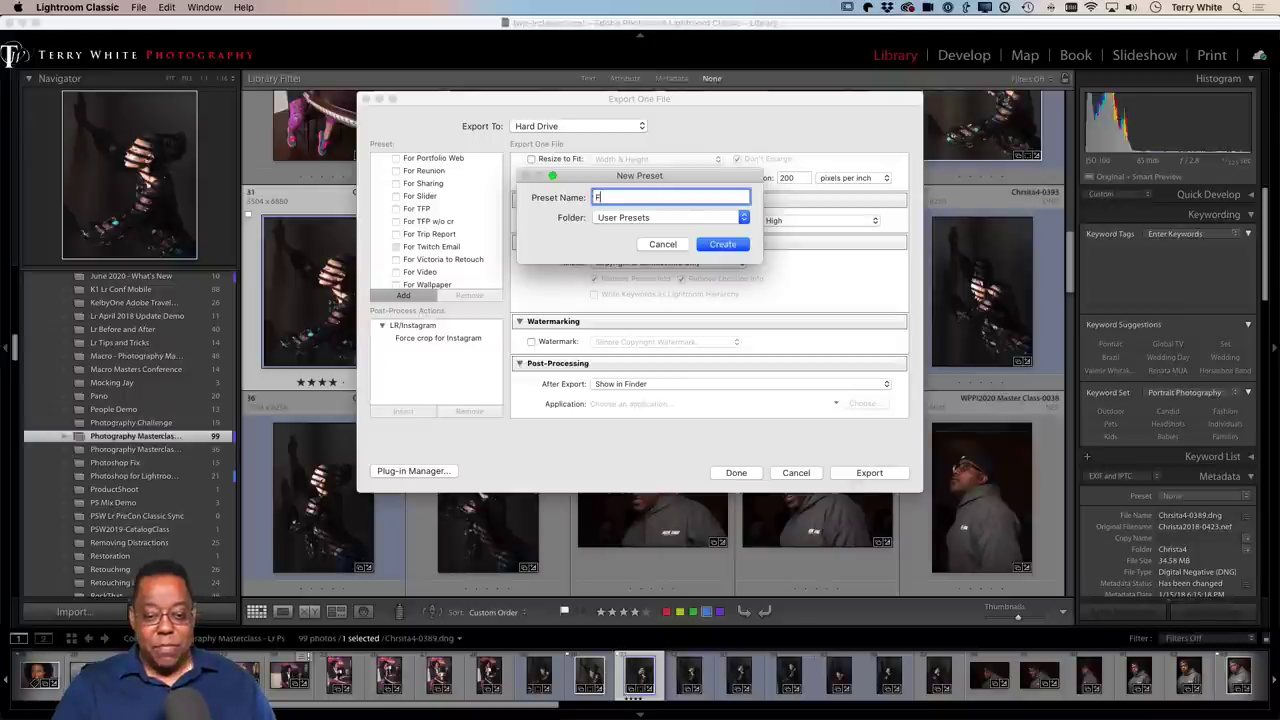
text(or Print)
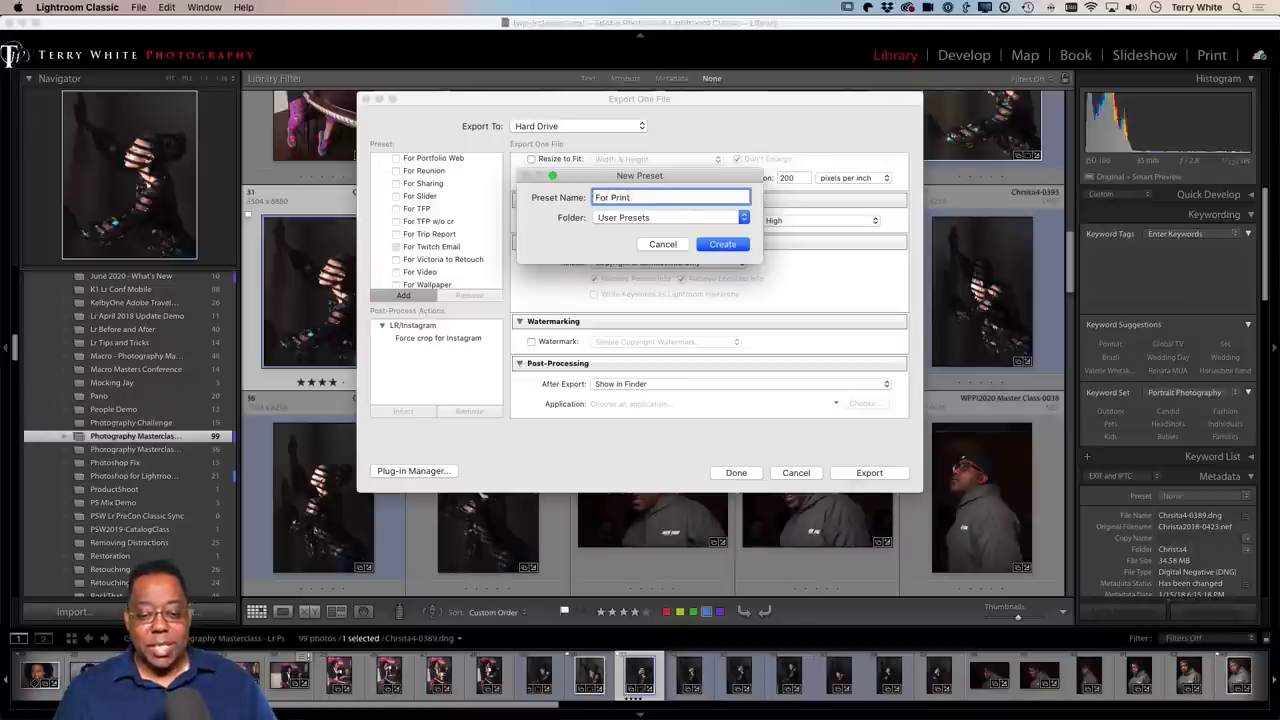
click(727, 246)
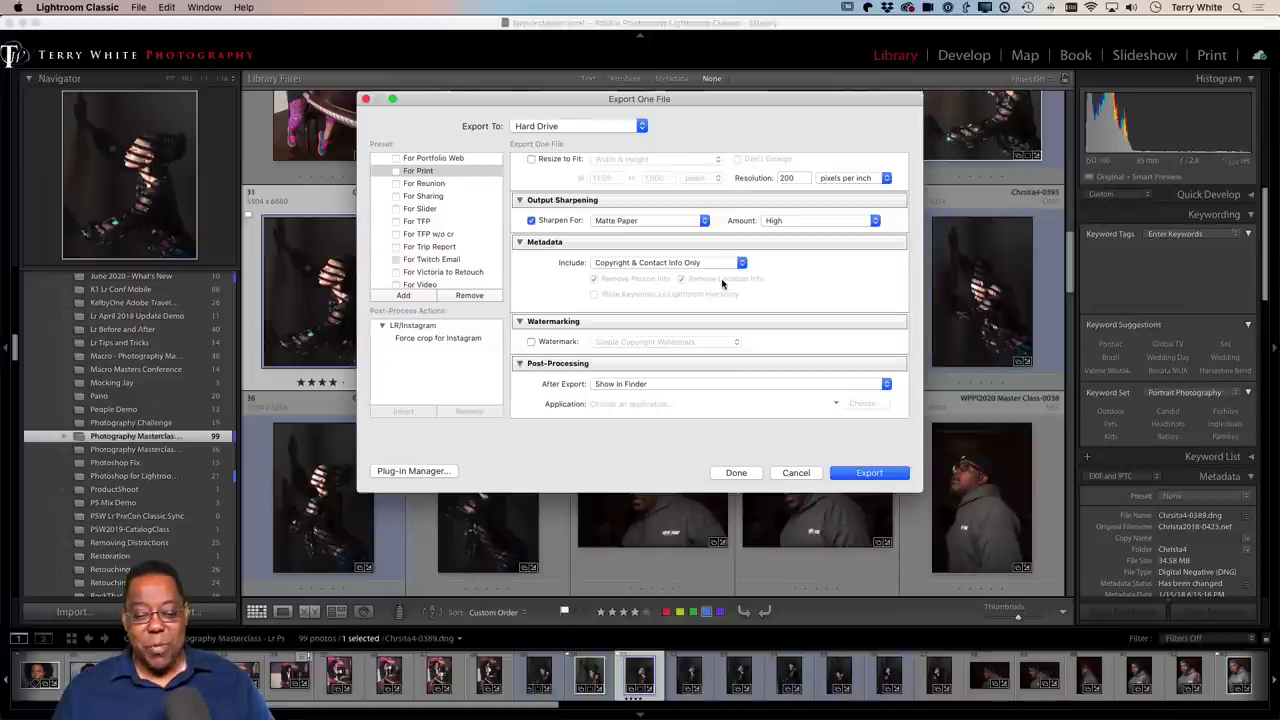
click(866, 475)
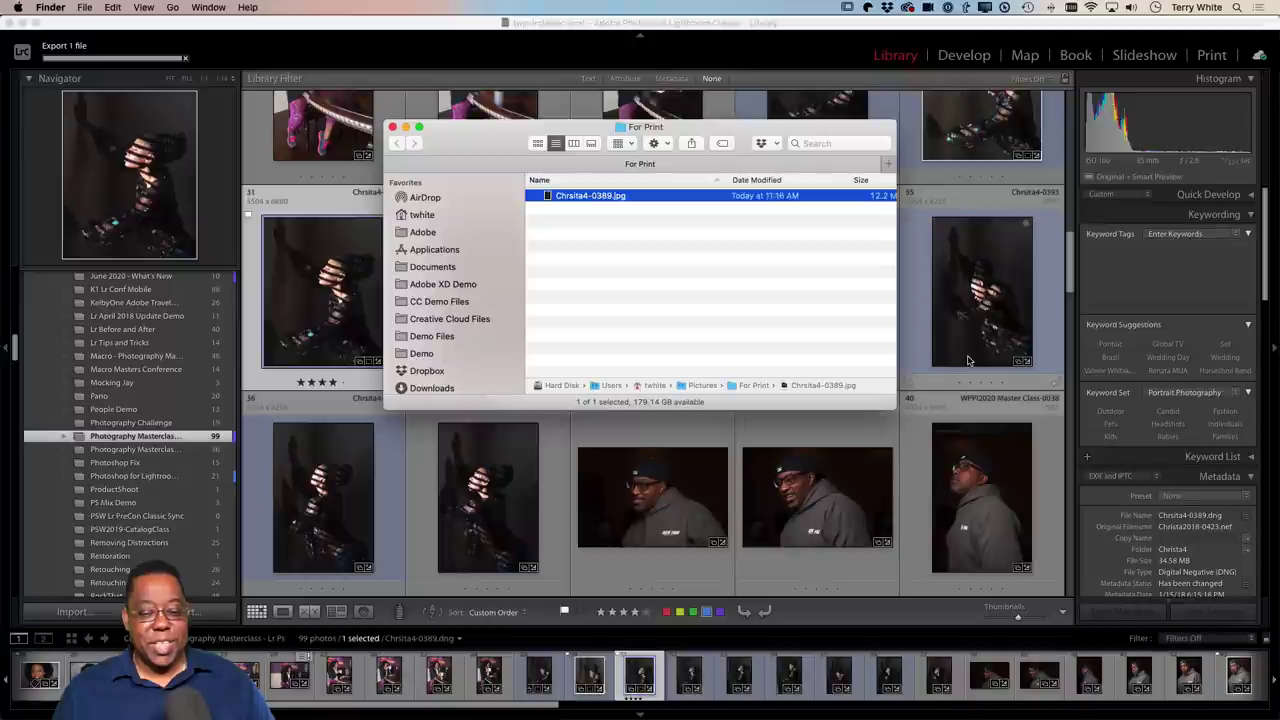
Quick Look the exported Chrsita4-0389.jpg in Finder, then return to Lightroom Classic.
key(space)
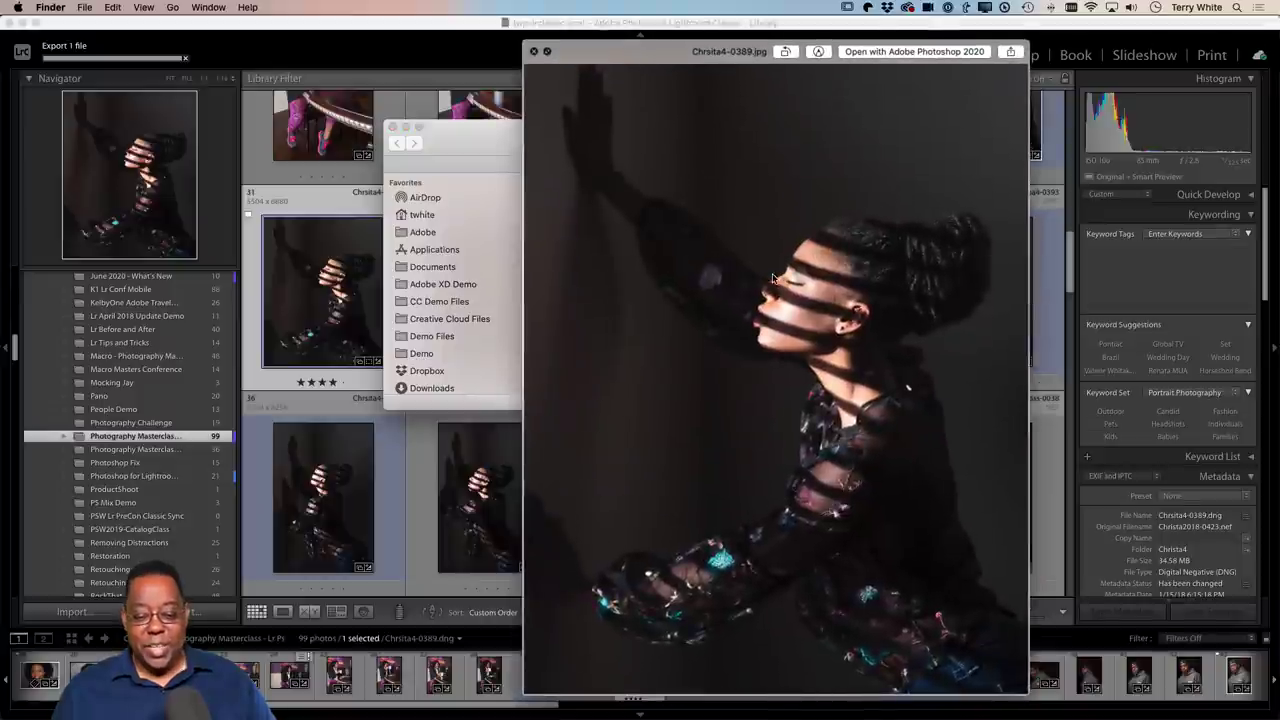
key(space)
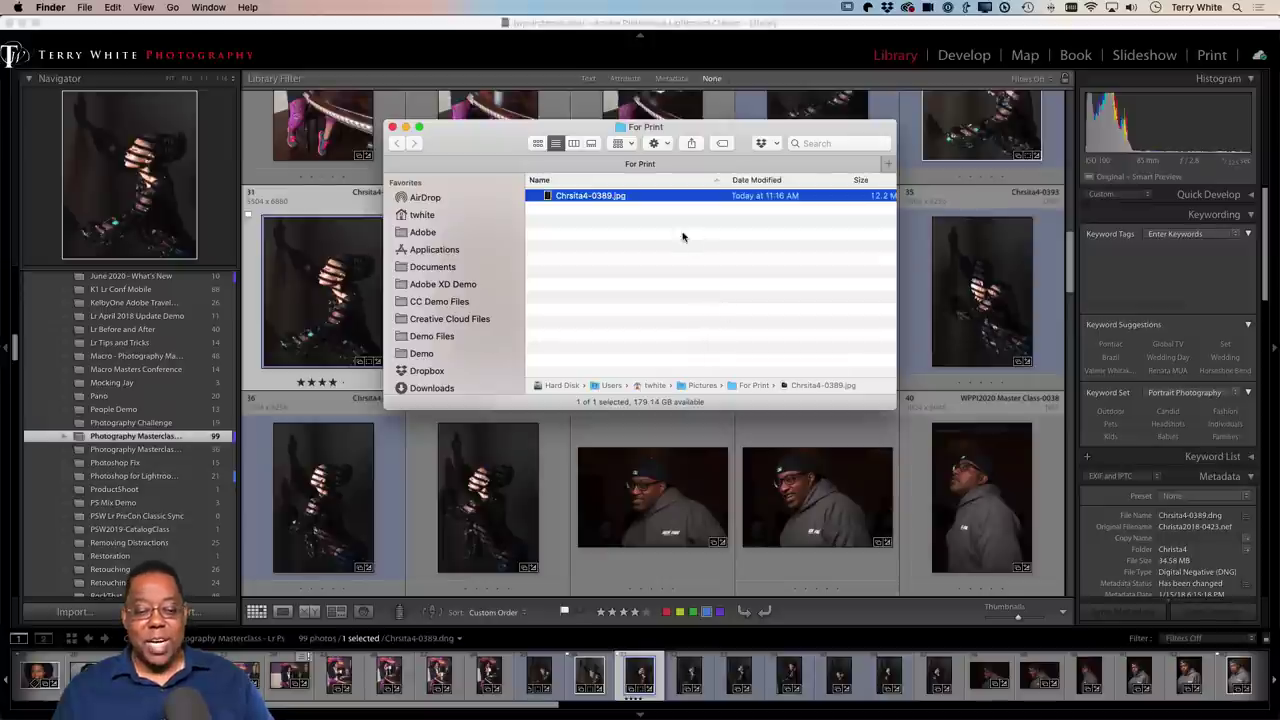
click(430, 27)
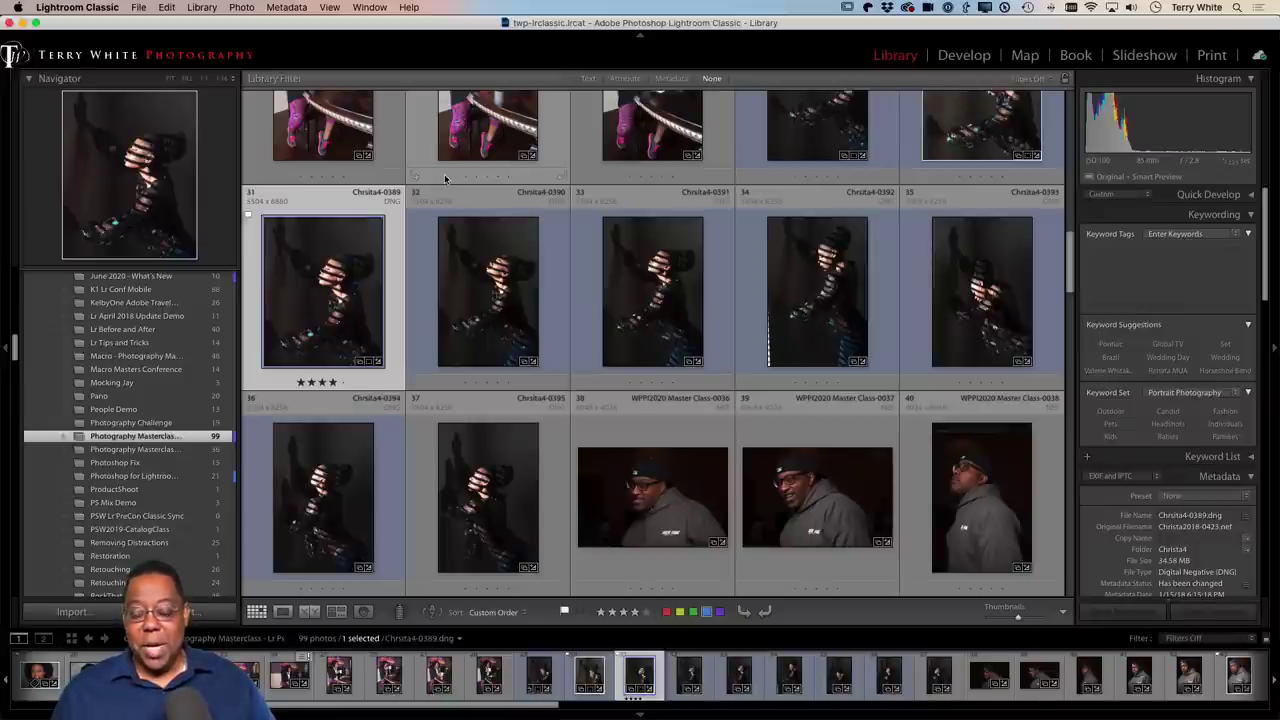
Reopen the export options and tick the For Print preset.
click(138, 7)
click(155, 190)
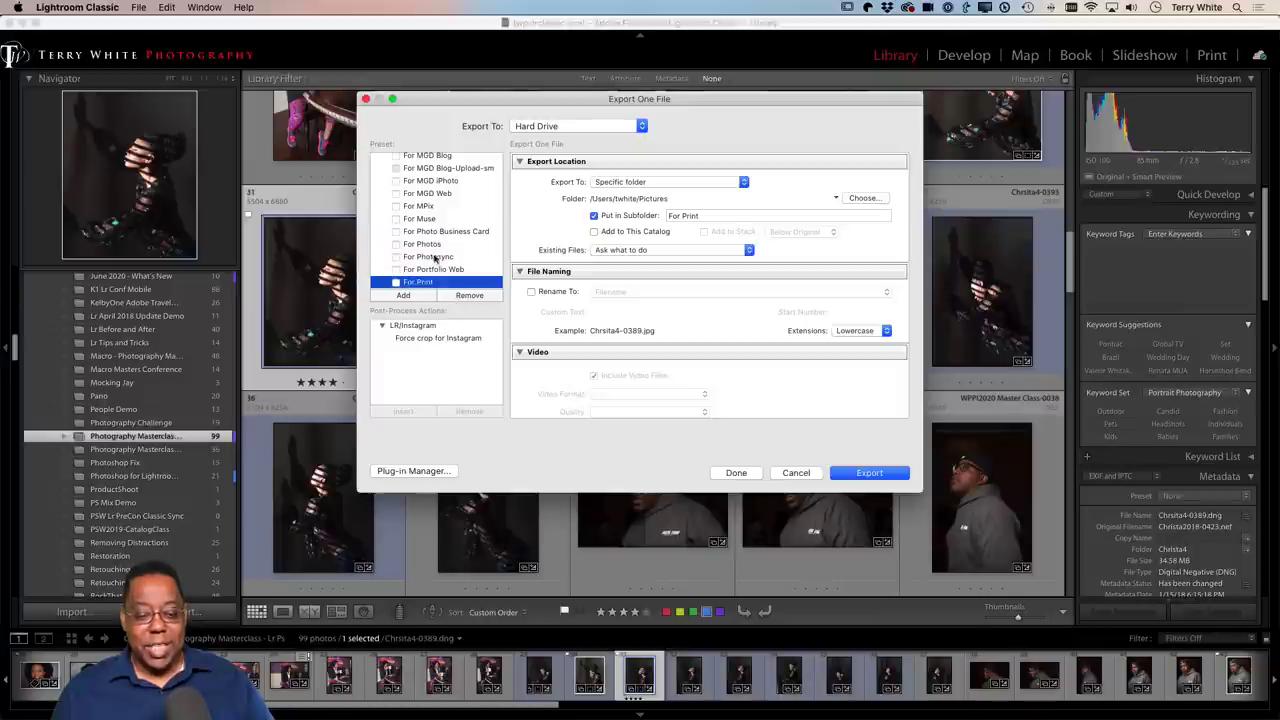
scroll(434, 258, down, 3)
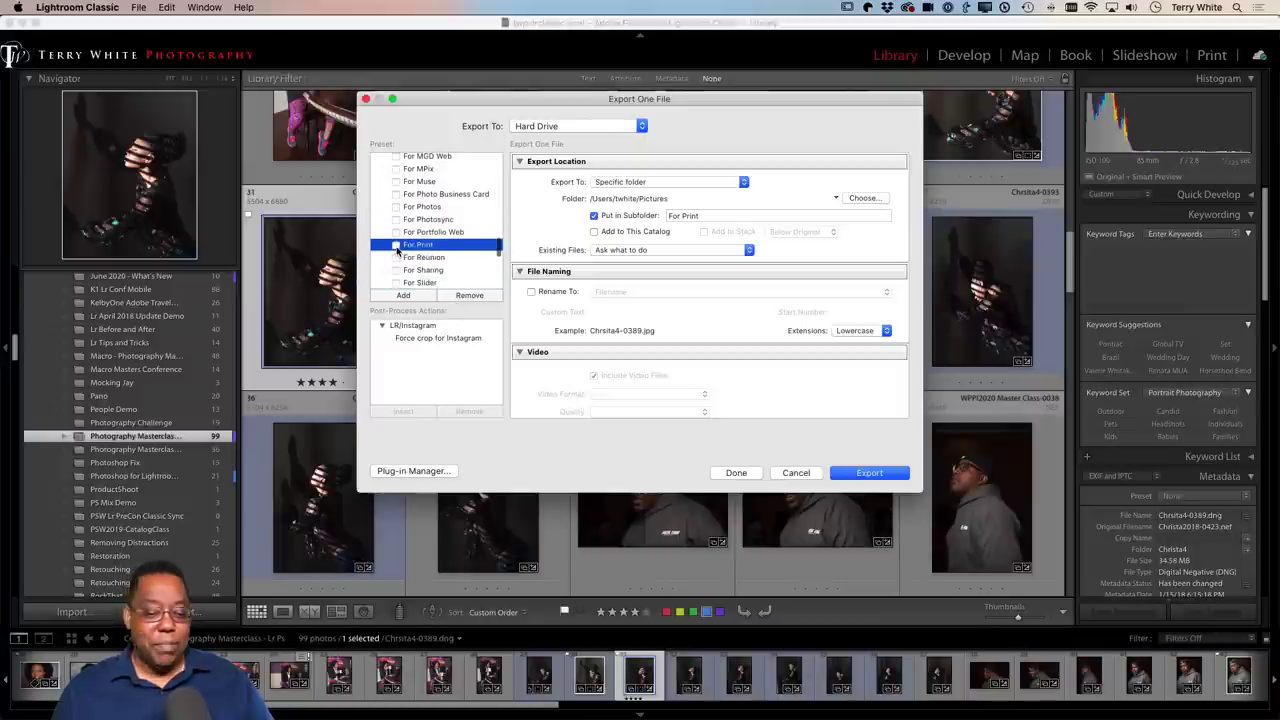
click(397, 246)
Add the For Web Gallery preset and bring up Batch Export for both presets.
scroll(458, 263, down, 5)
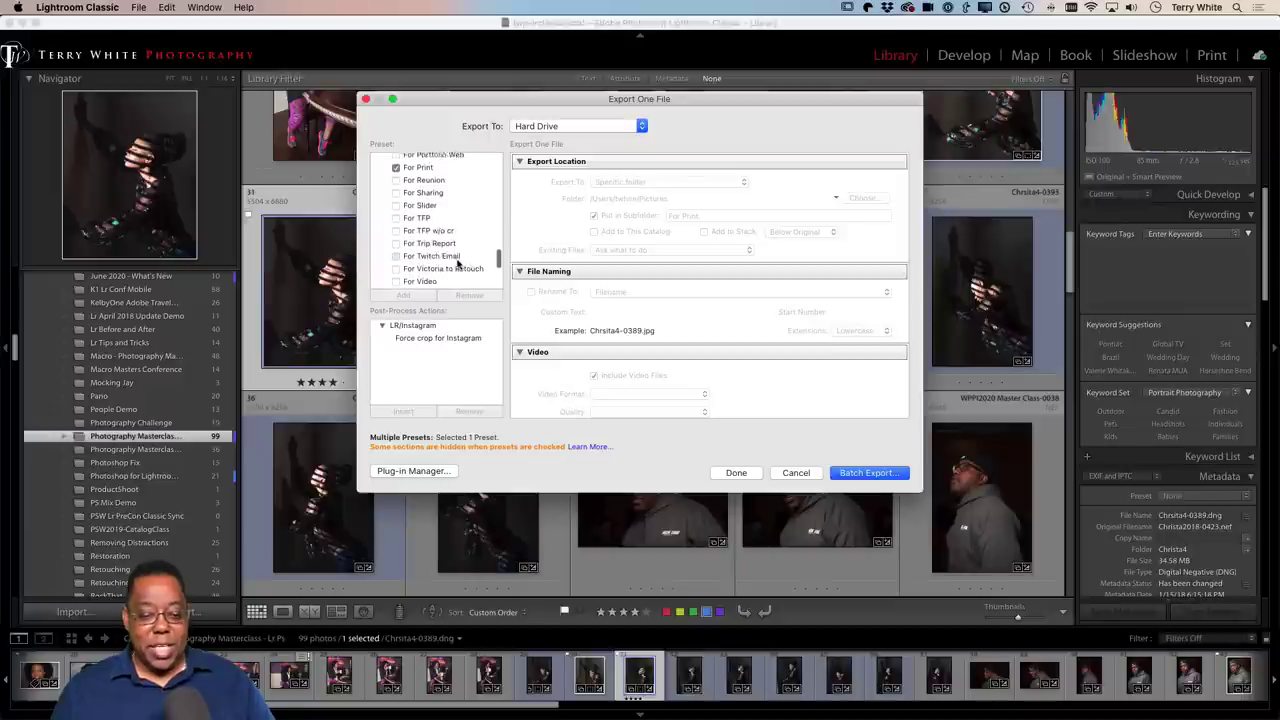
scroll(458, 263, down, 2)
scroll(458, 263, down, 1)
scroll(458, 263, down, 1)
scroll(458, 263, down, 1)
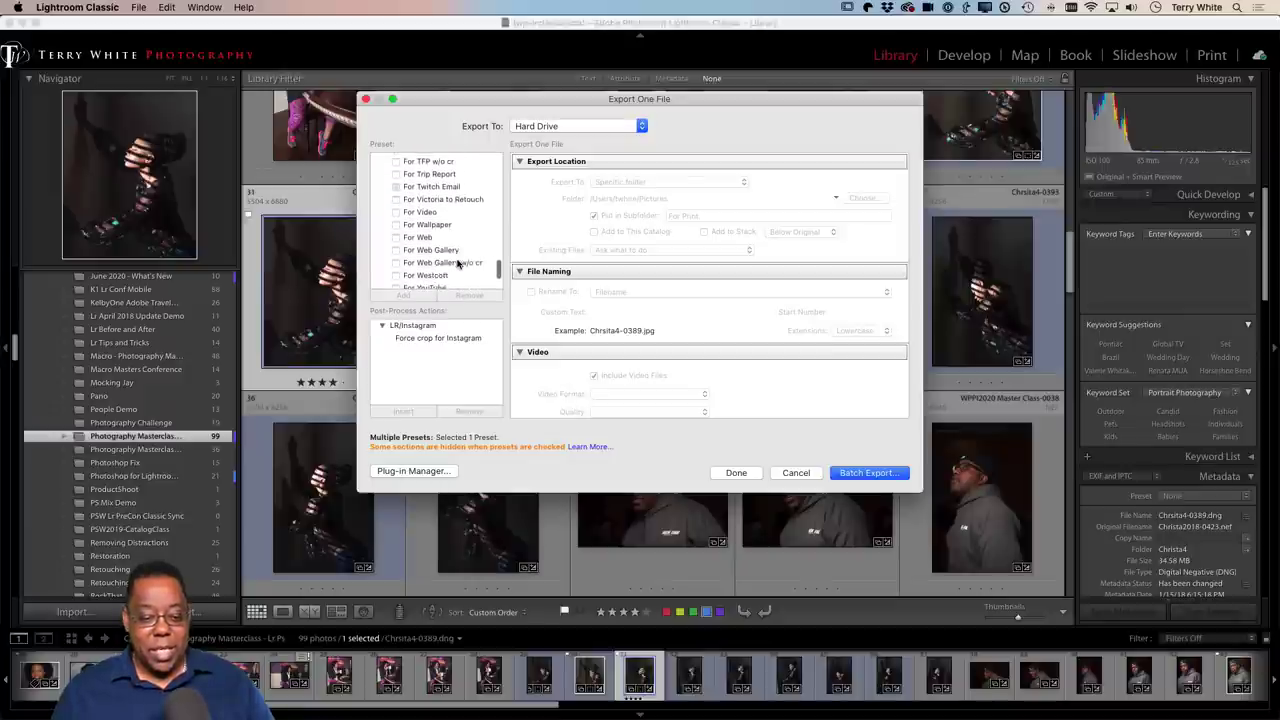
scroll(458, 263, down, 1)
scroll(458, 263, down, 1)
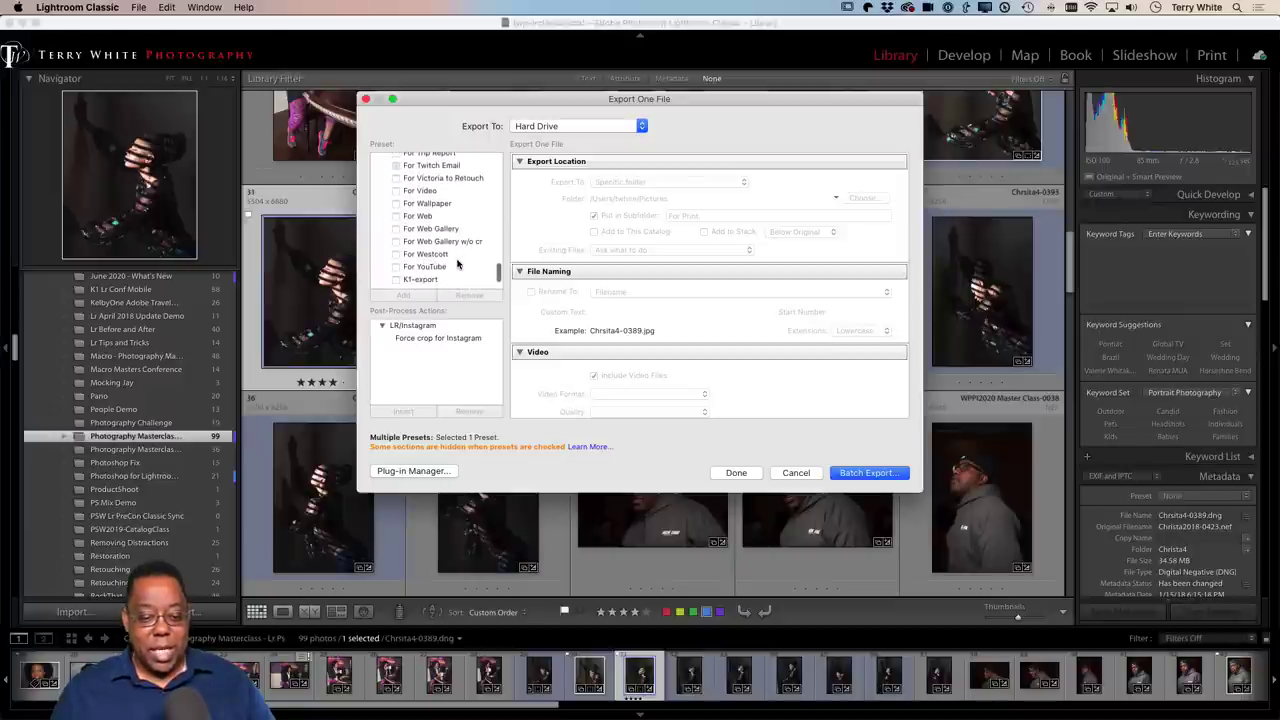
click(396, 229)
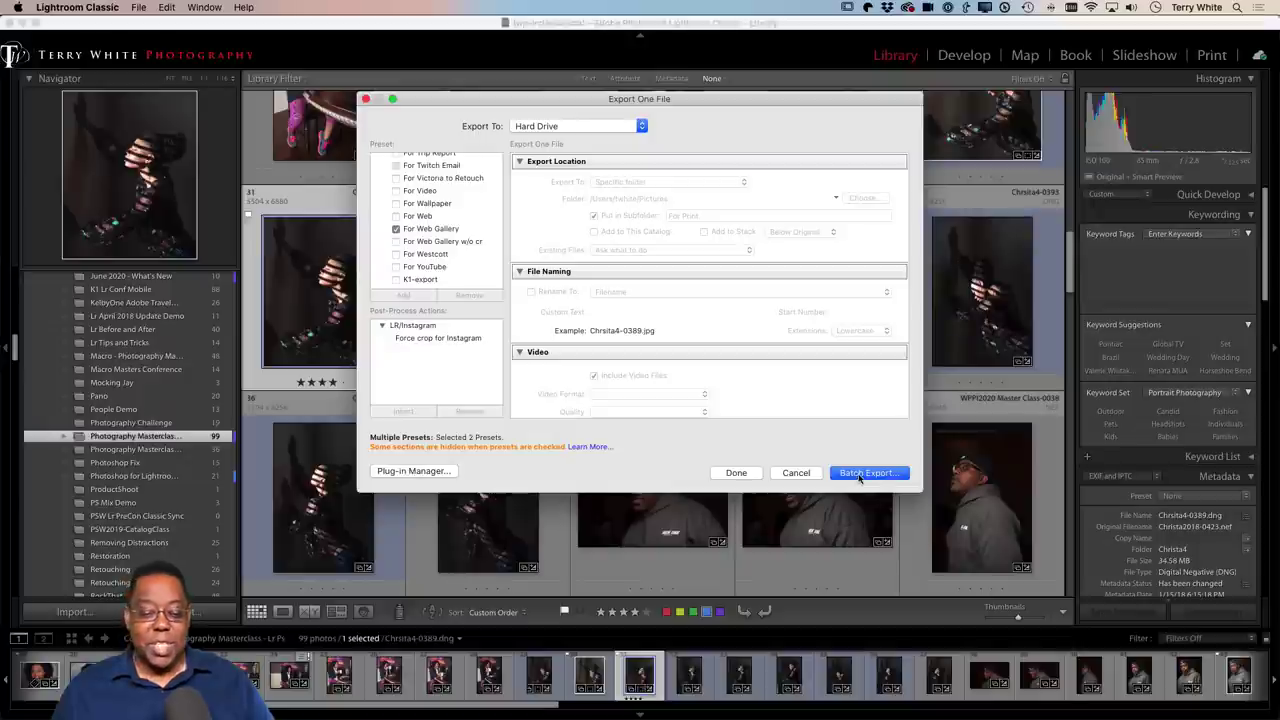
click(858, 476)
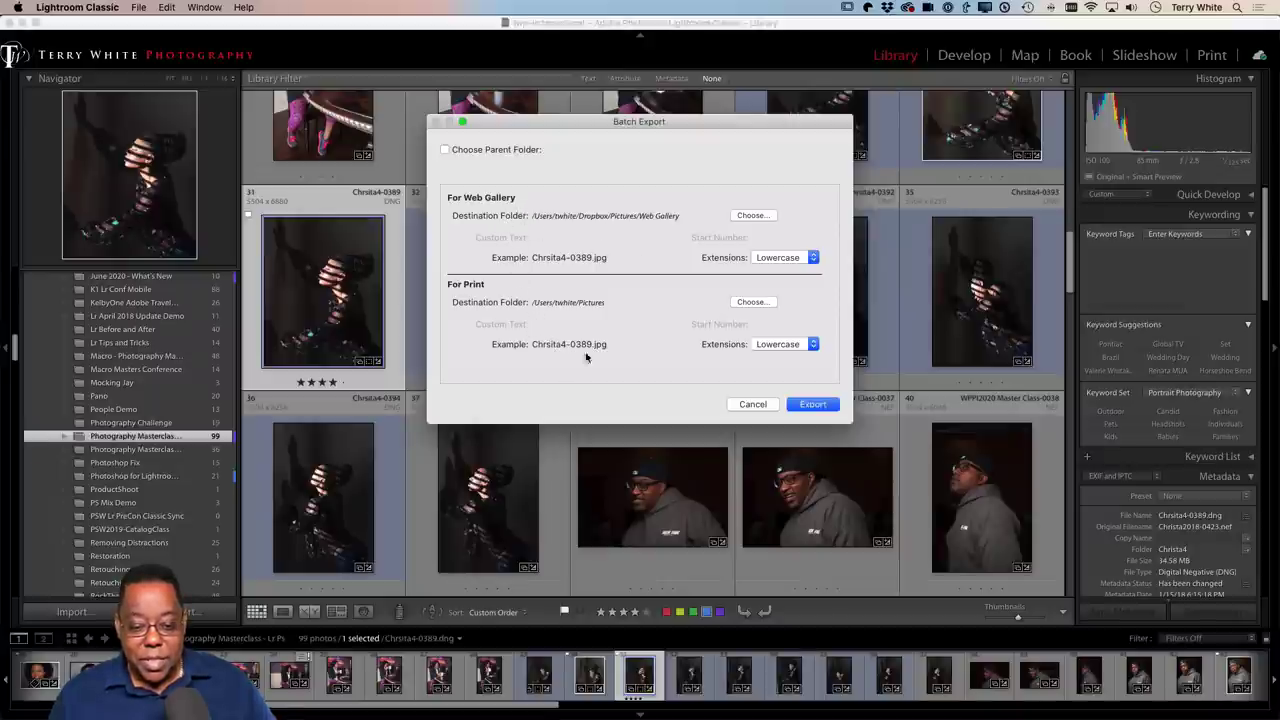
Confirm the Batch Export of Chrsita4-0389 with the For Print and For Web Gallery presets.
click(824, 405)
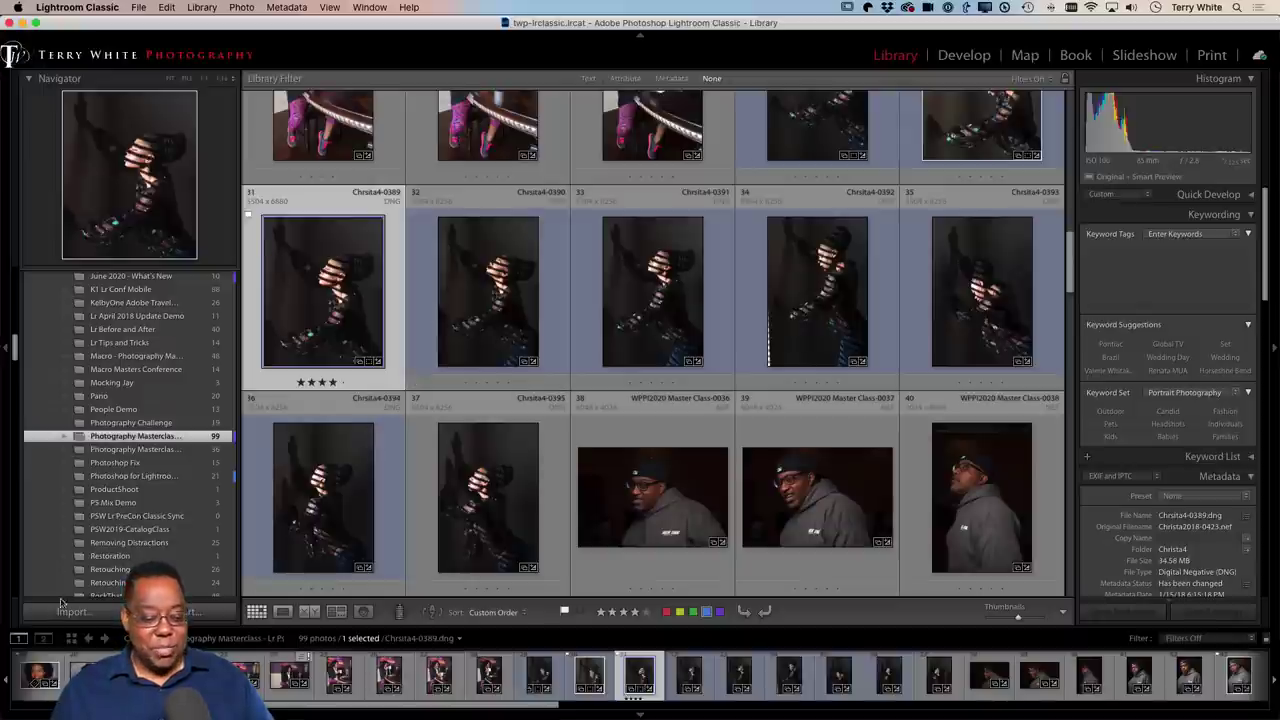
Move Chrsita4-0389-For Web Gallery-2.jpg out of Dropbox into Finder's For Print folder.
key(super+Tab)
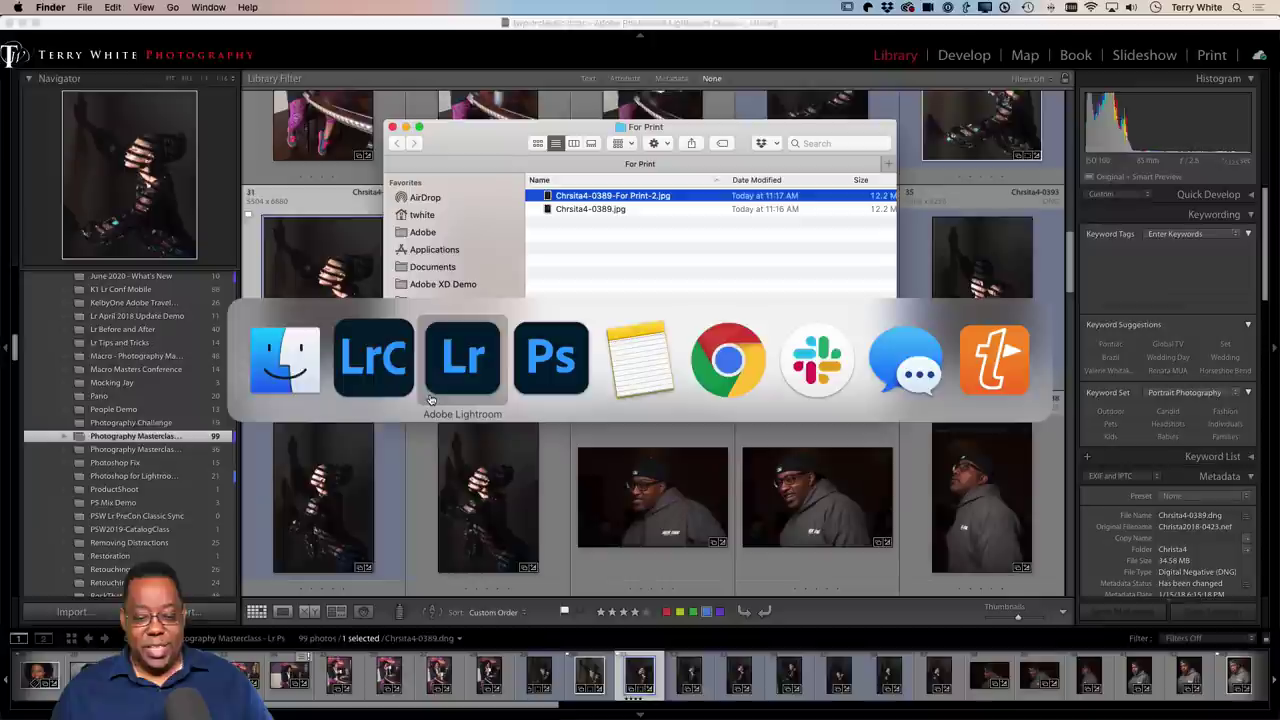
click(430, 400)
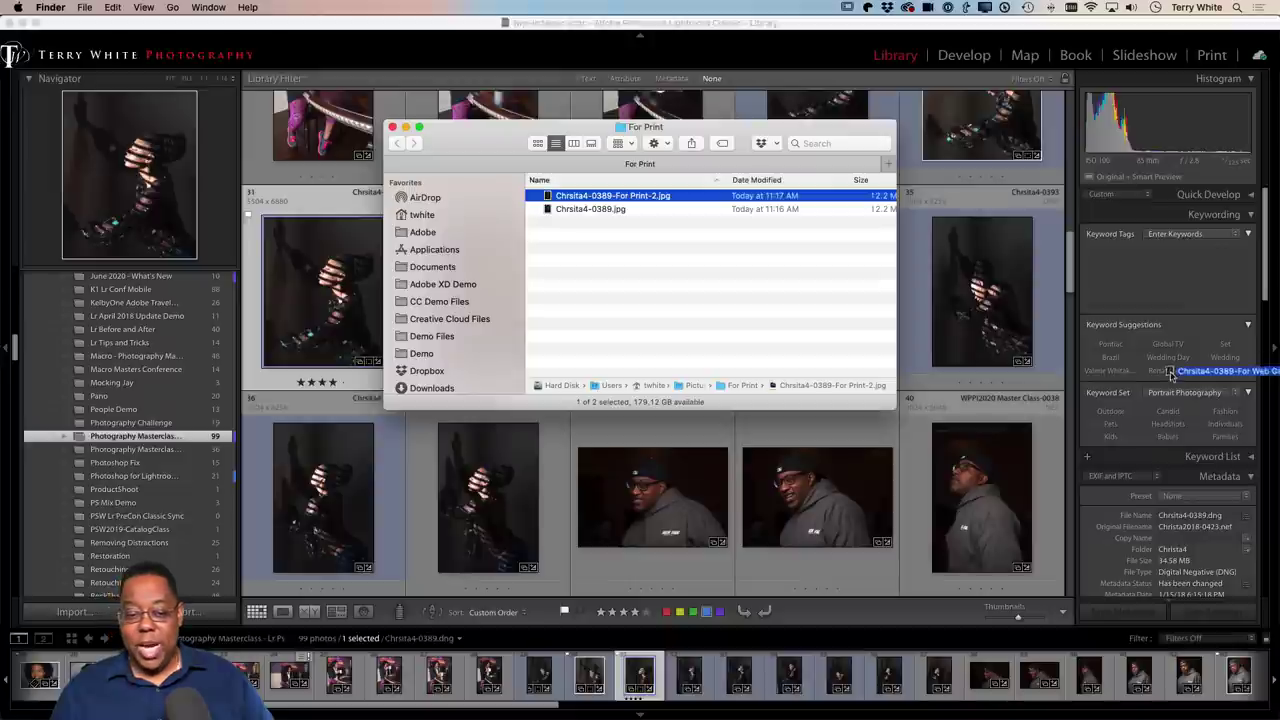
drag(1240, 372, 886, 309)
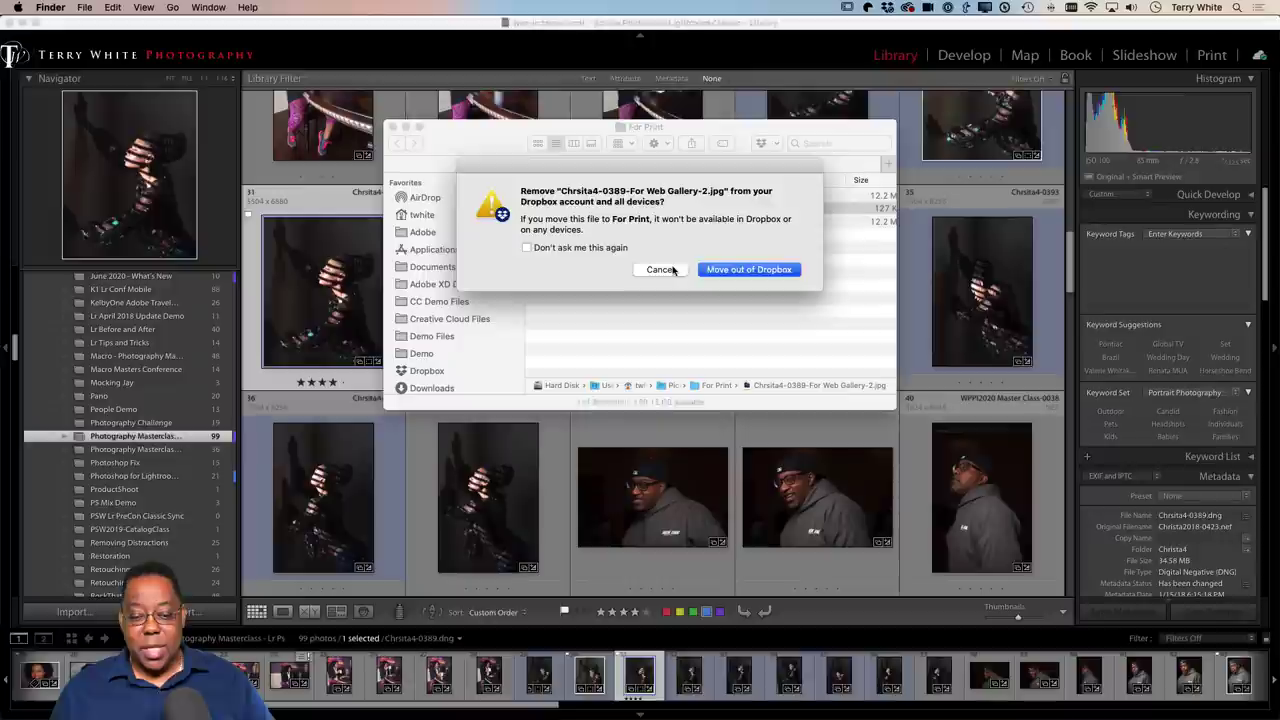
click(659, 269)
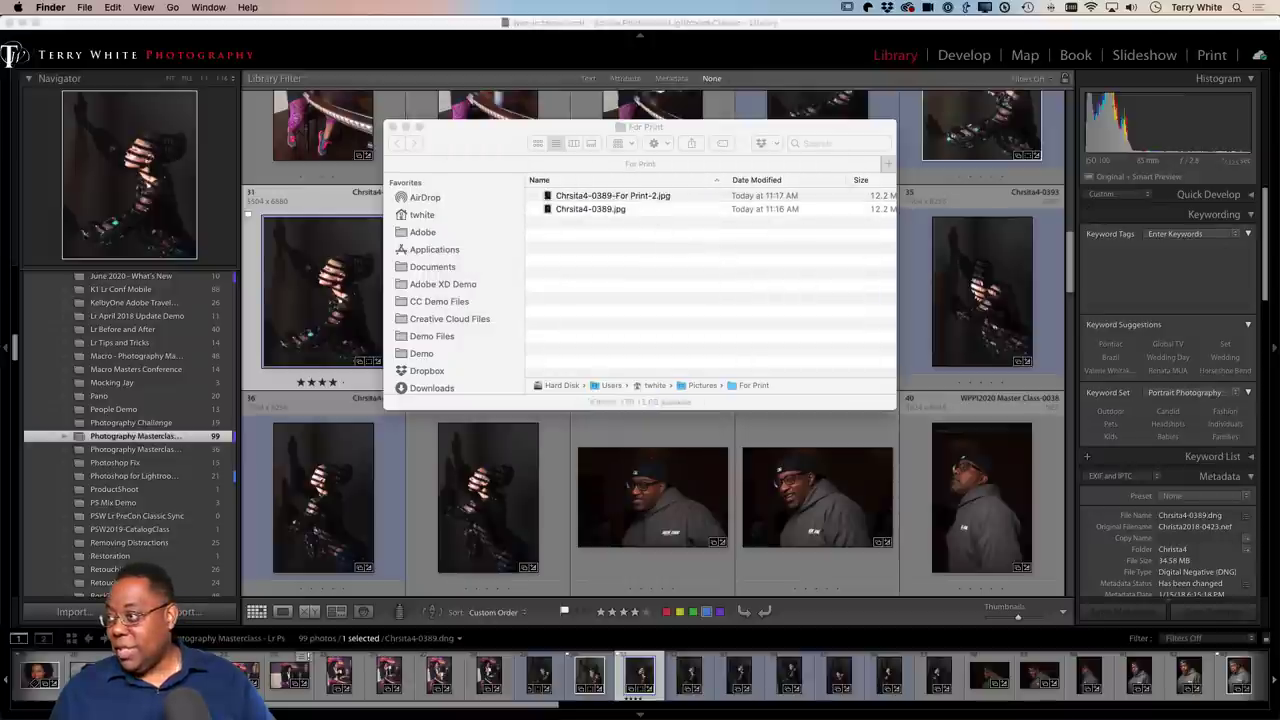
drag(480, 548, 645, 320)
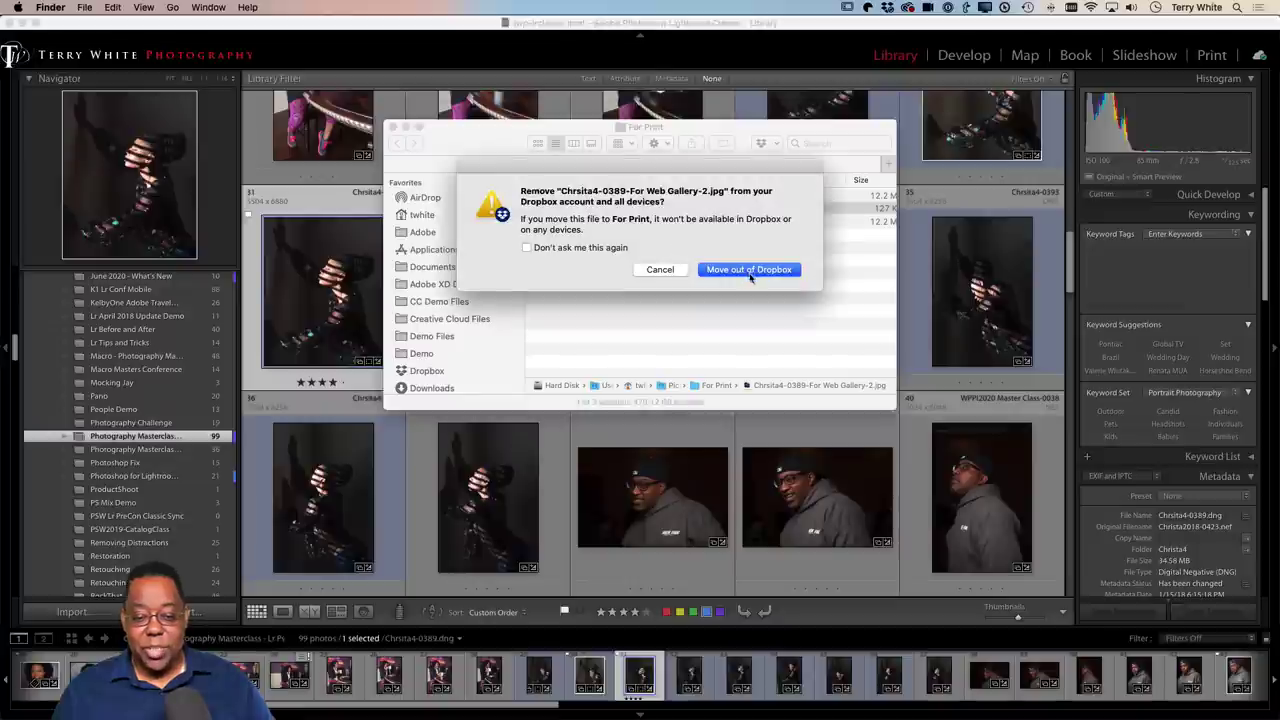
click(750, 269)
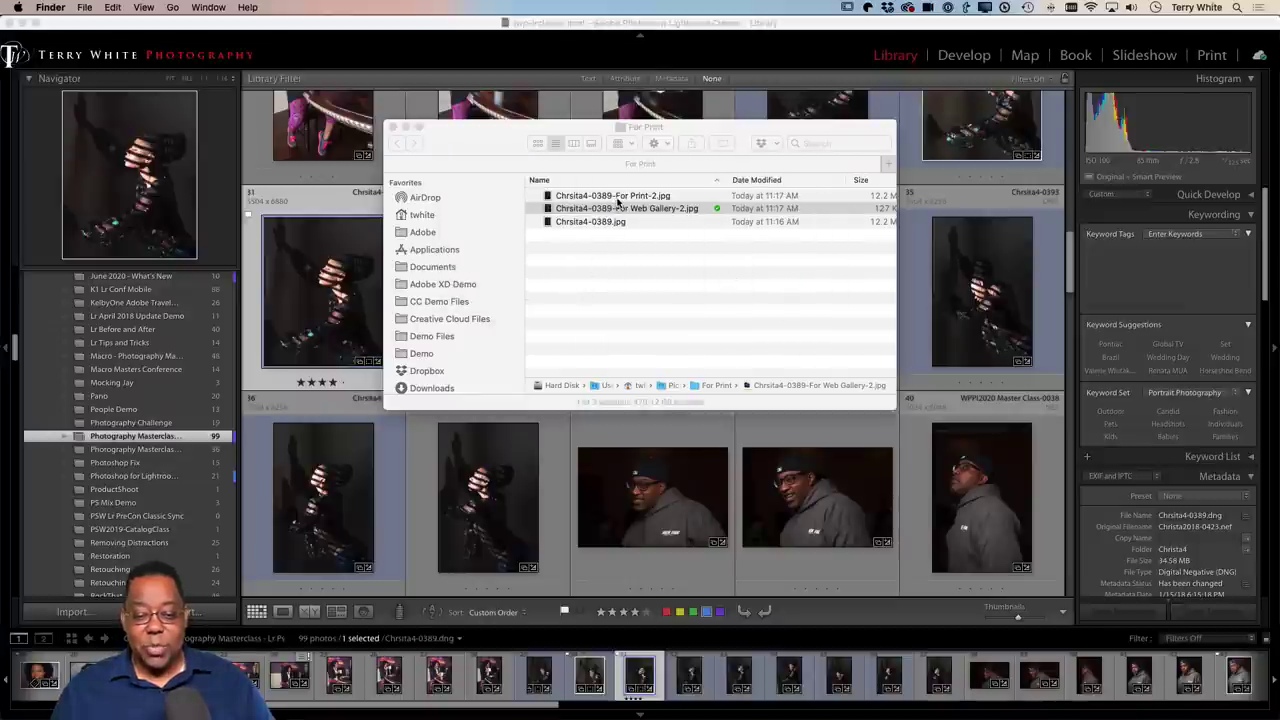
Quick Look the print JPEG and the watermarked web gallery JPEG, then switch back to Lightroom.
click(618, 196)
key(space)
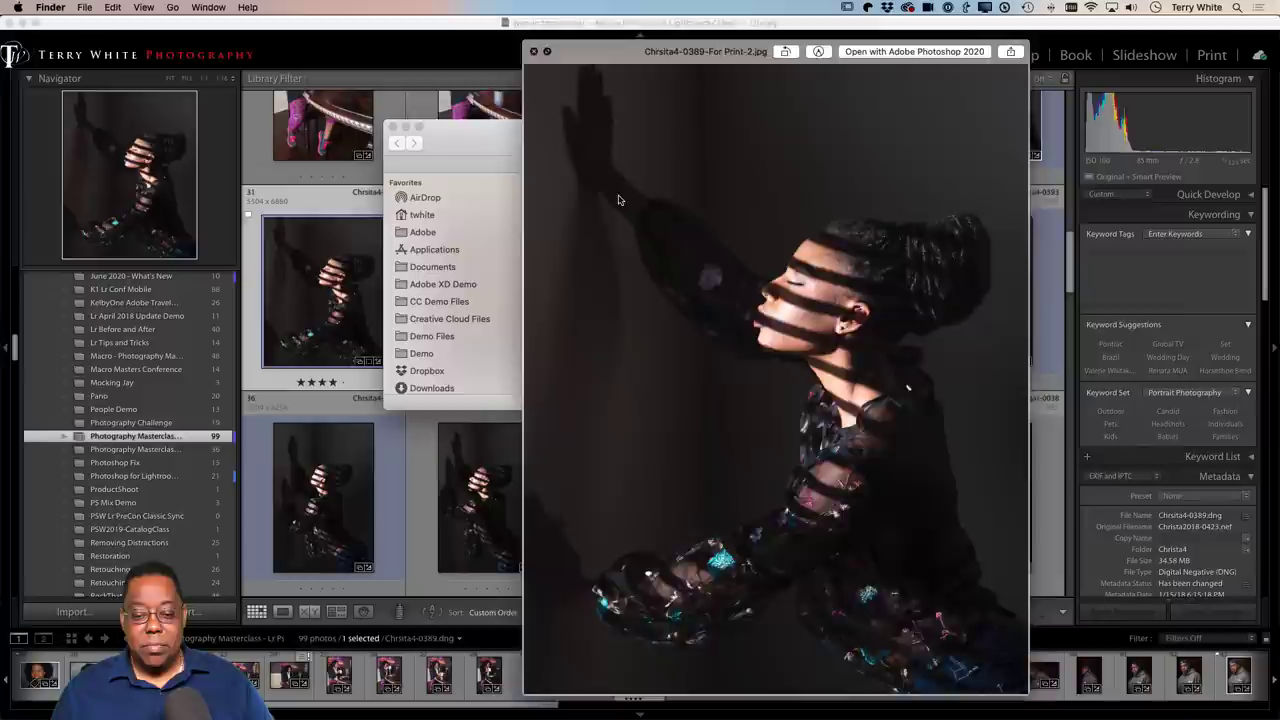
key(space)
click(612, 208)
key(space)
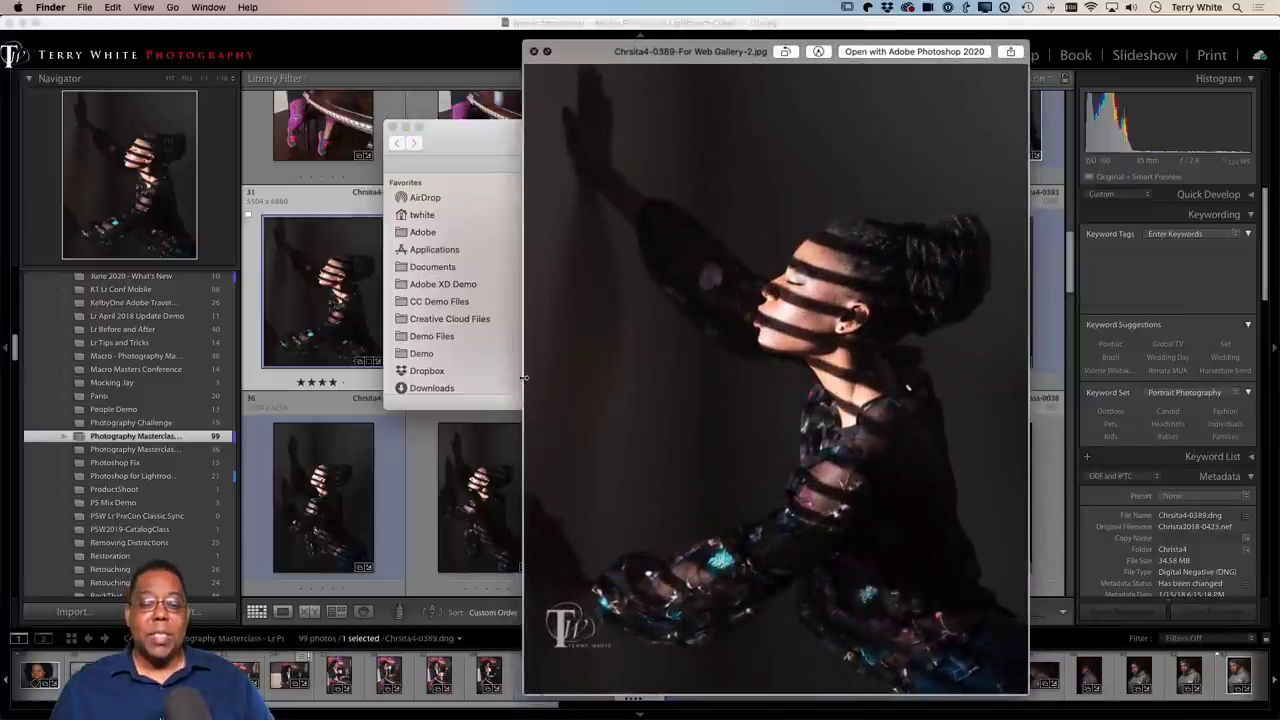
key(space)
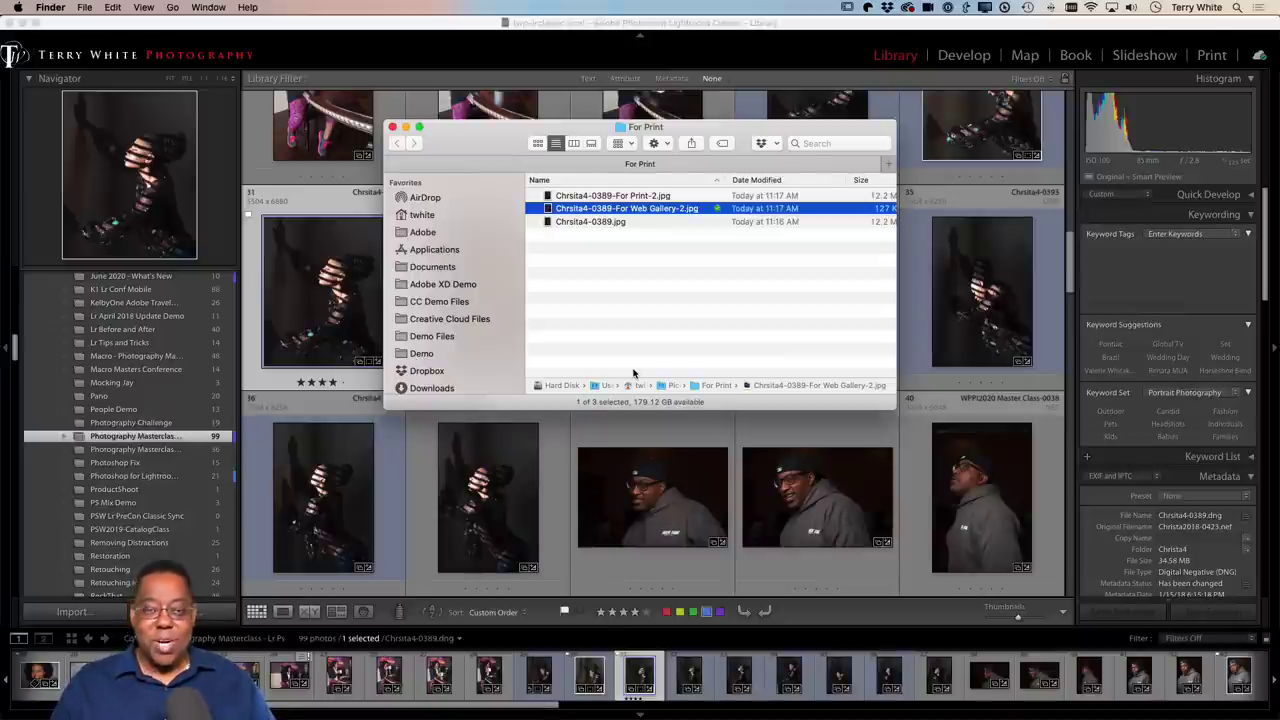
key(super+tab)
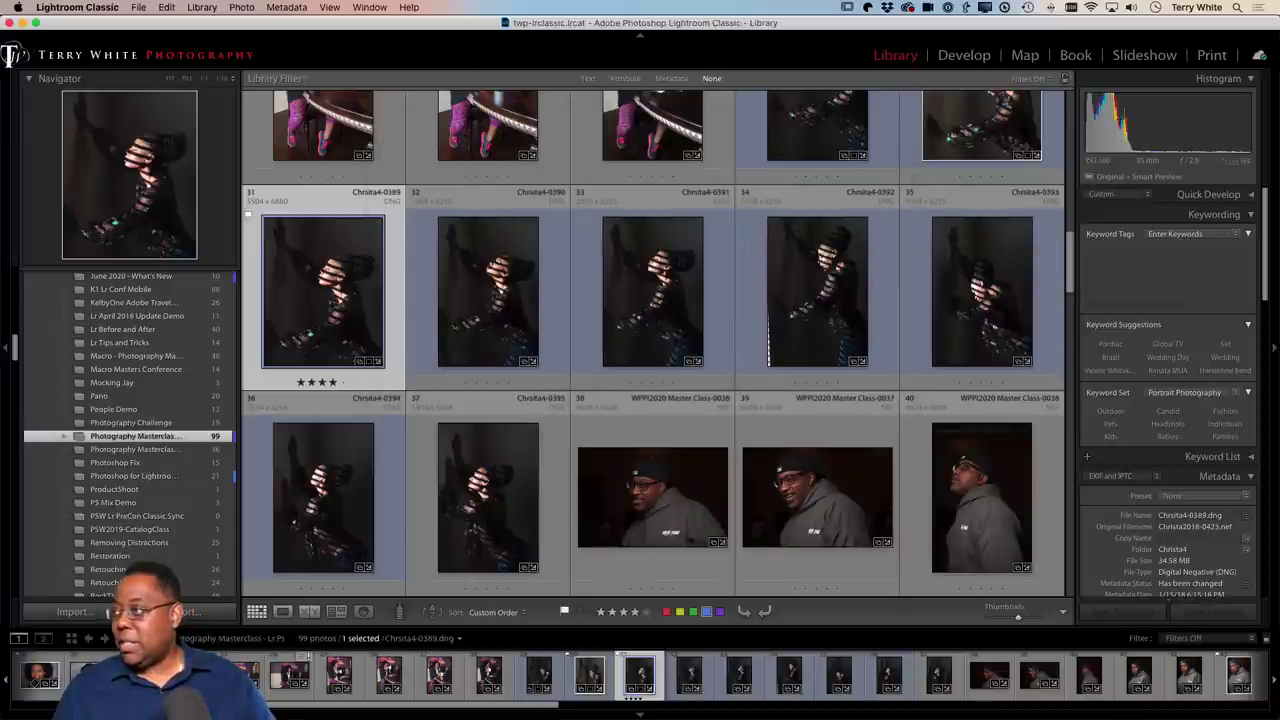
Open WPPI2020 Master Class-0036.nef in Develop, nudge Whites, then undo Blacks and Whites back to 0.
key(super+e)
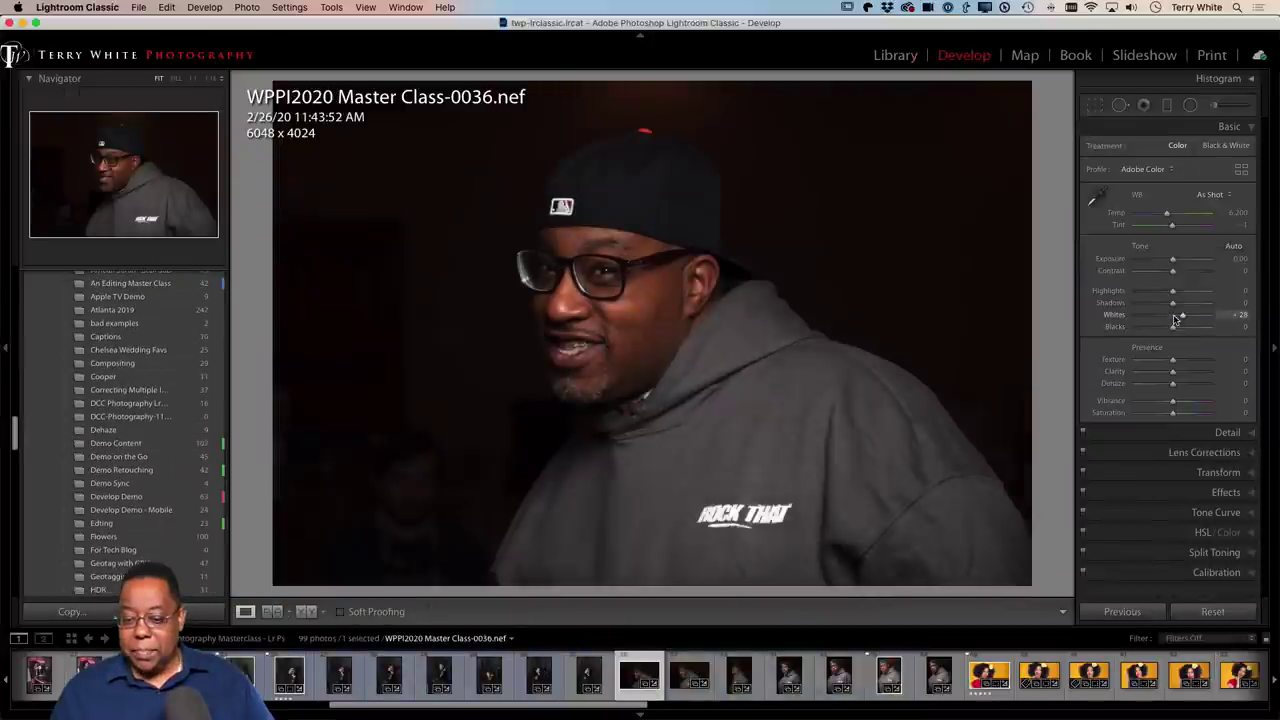
drag(1174, 316, 1183, 330)
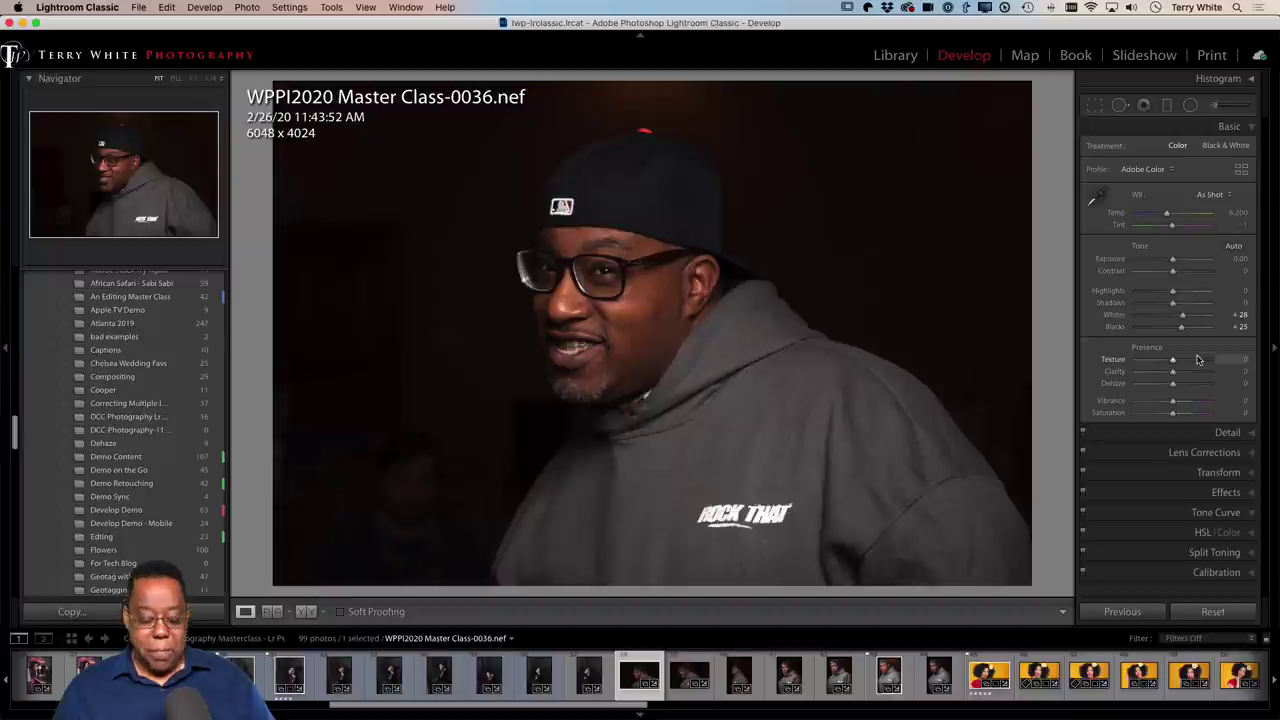
key(super+z)
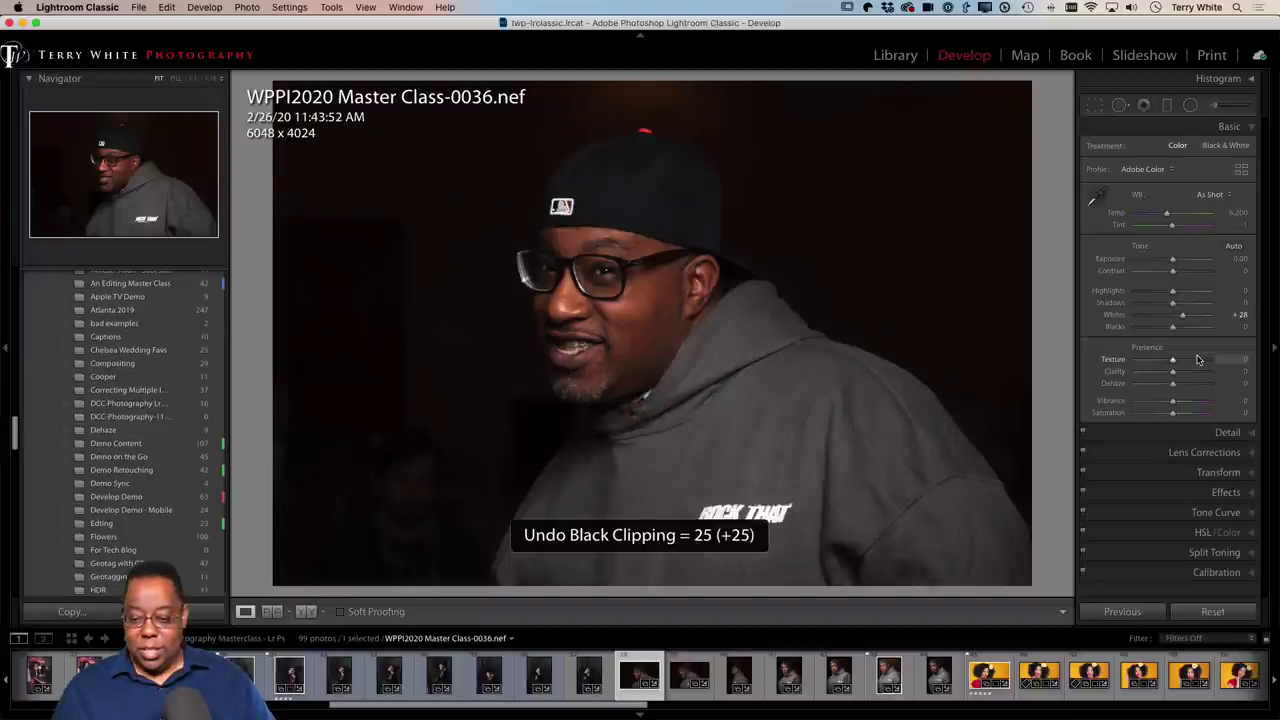
key(super+z)
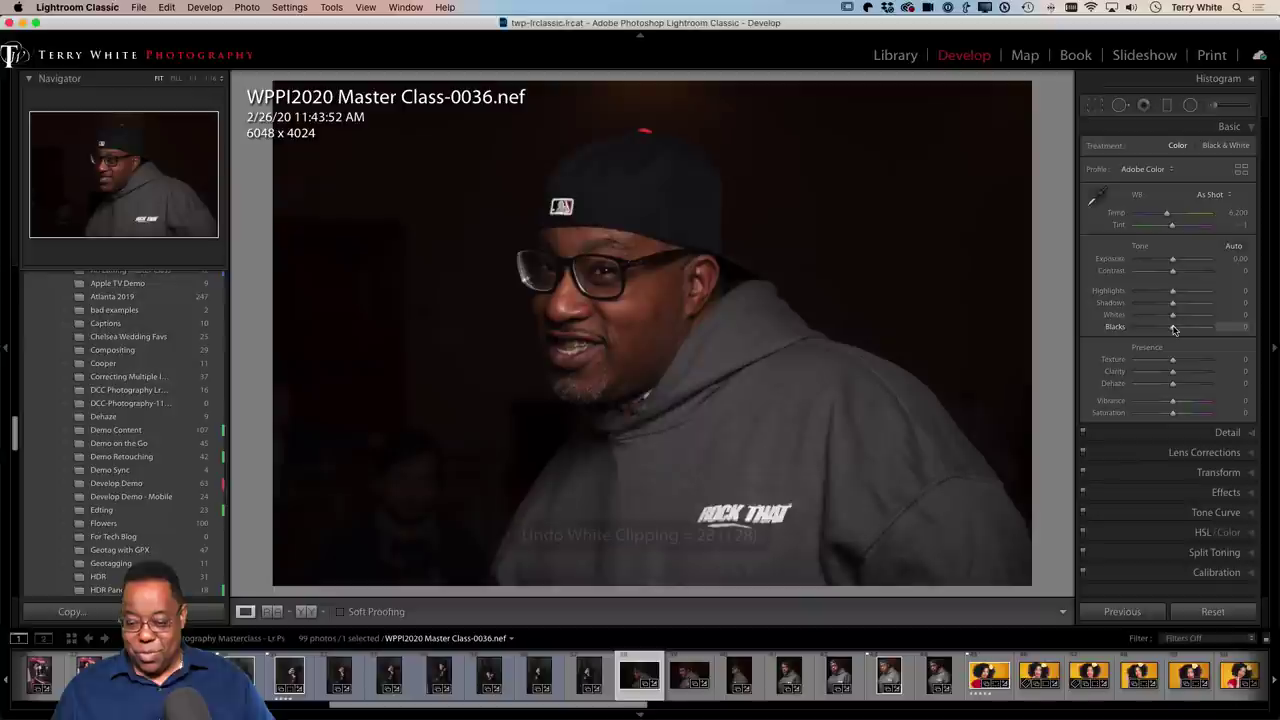
Lift Blacks to +25, reset it to 0, then raise it to +25 again.
drag(1174, 330, 1183, 330)
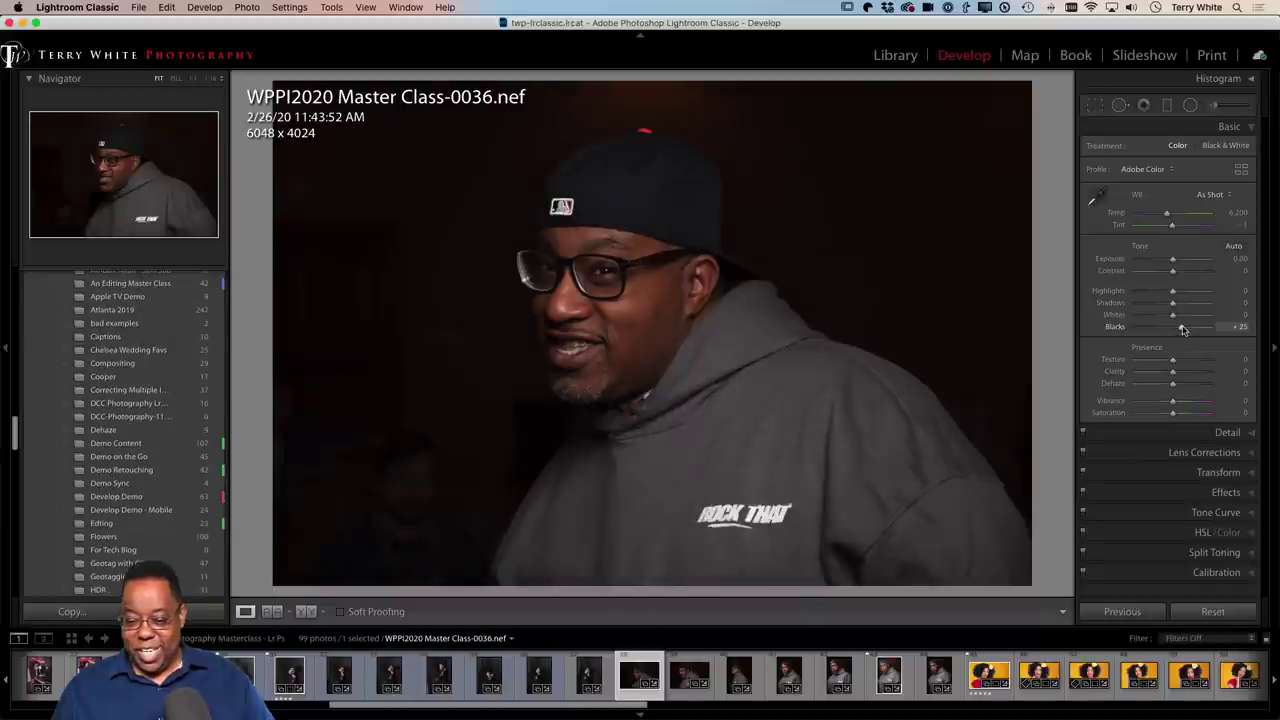
double_click(1183, 330)
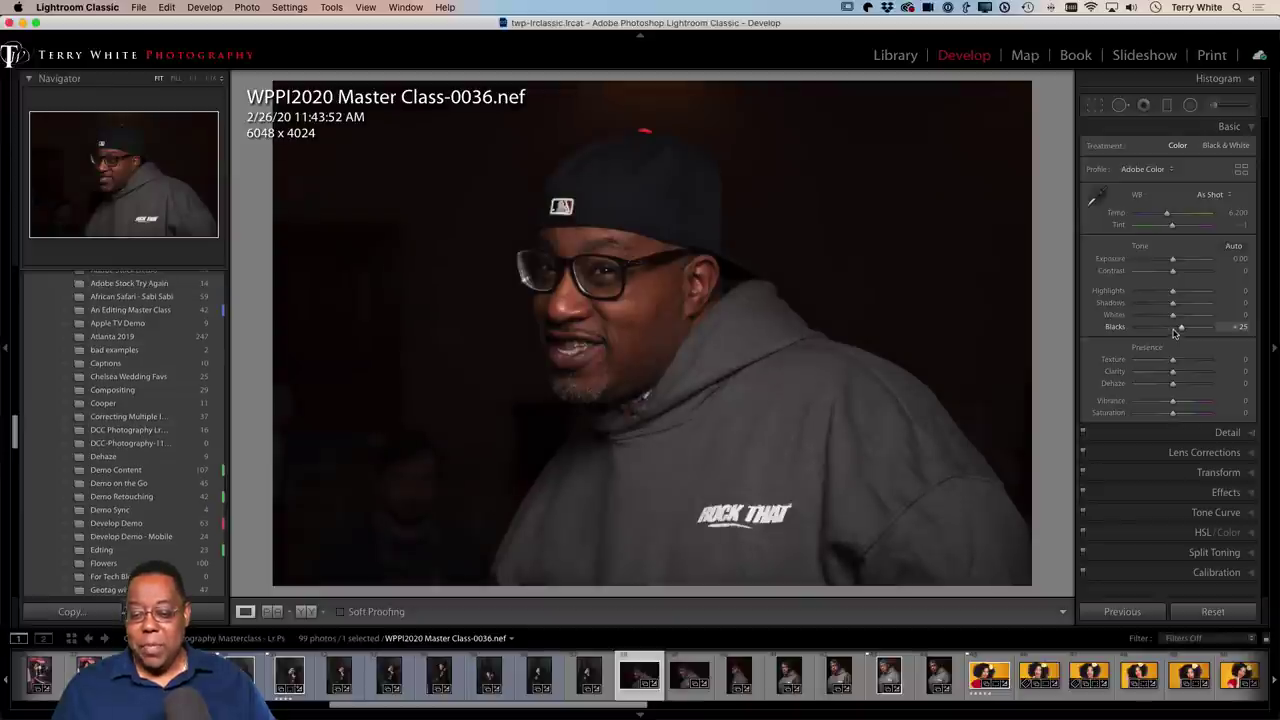
drag(1173, 327, 1183, 315)
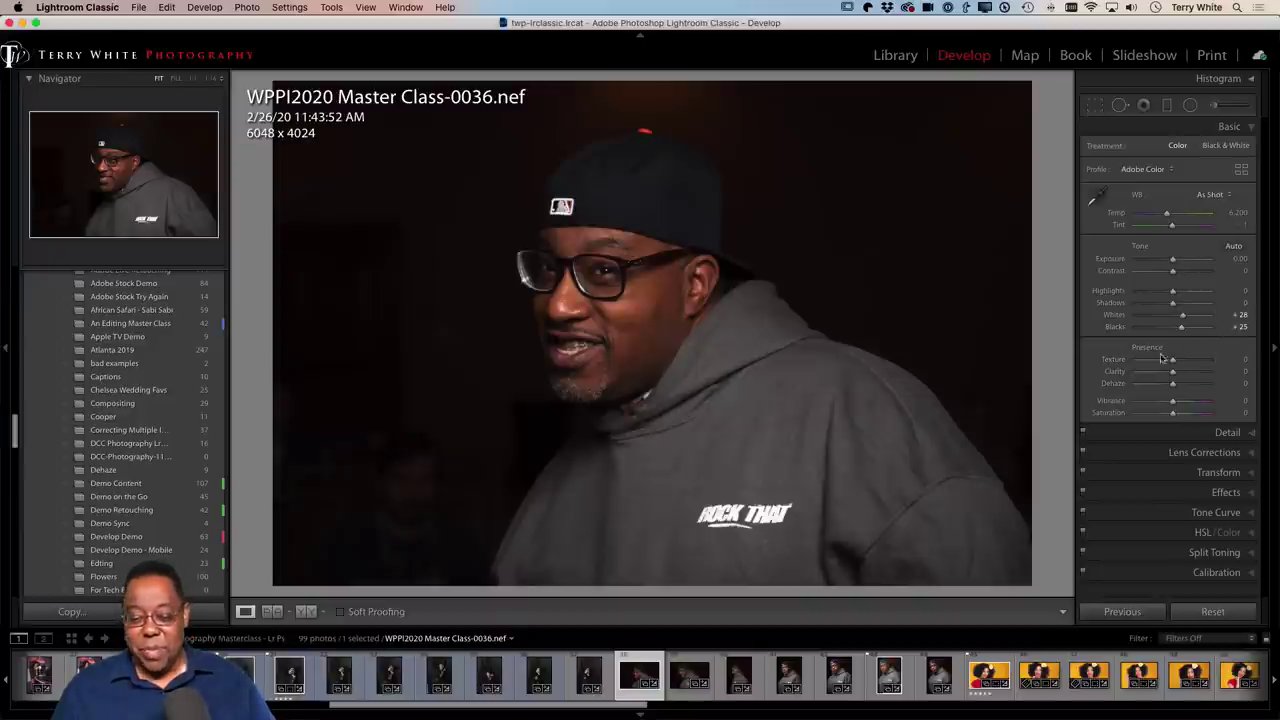
Return to the Library grid and open Christa-11-MasterClass-0014.dng large in Loupe view.
key(g)
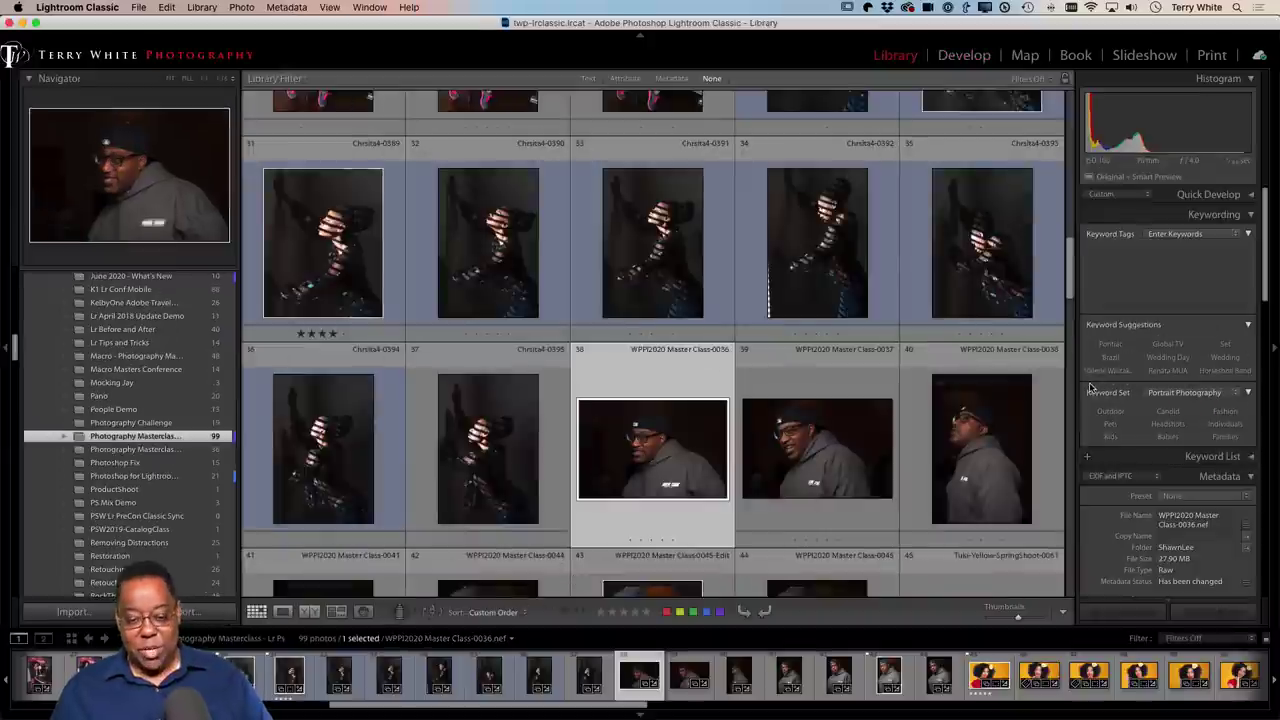
scroll(1002, 388, up, 3)
scroll(990, 388, up, 3)
scroll(970, 387, up, 3)
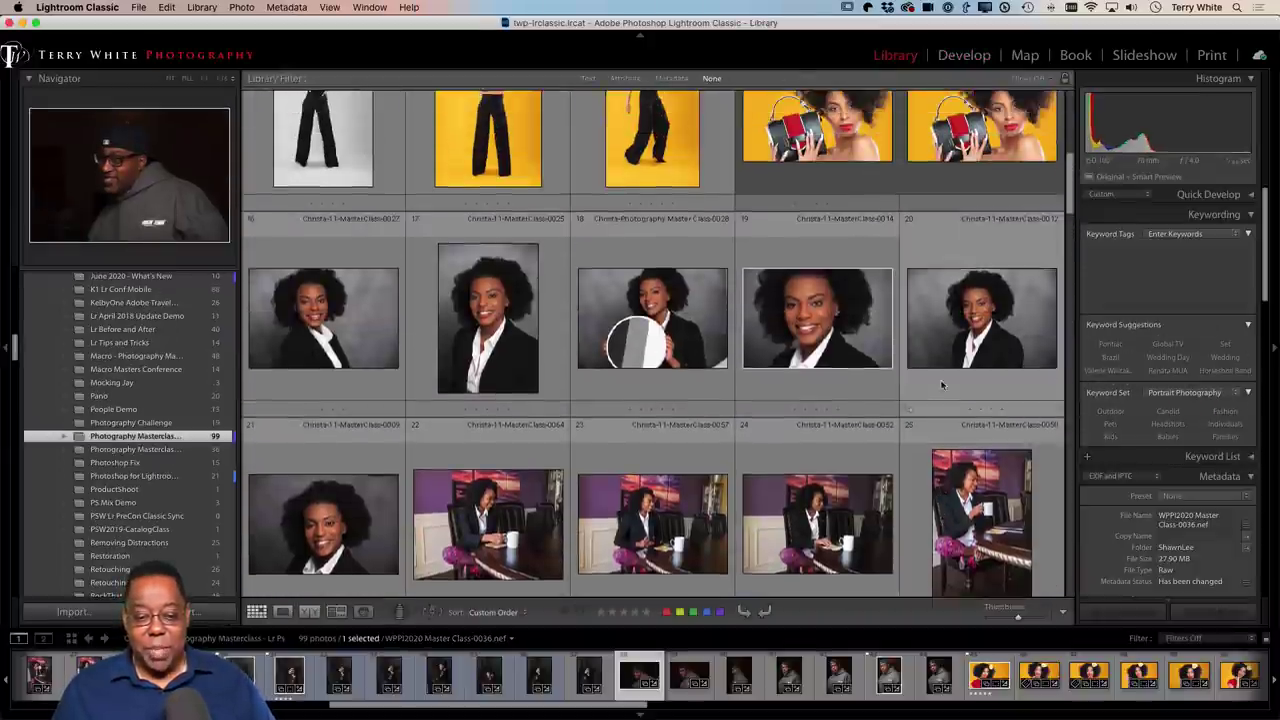
scroll(940, 385, up, 2)
mouse_move(817, 381)
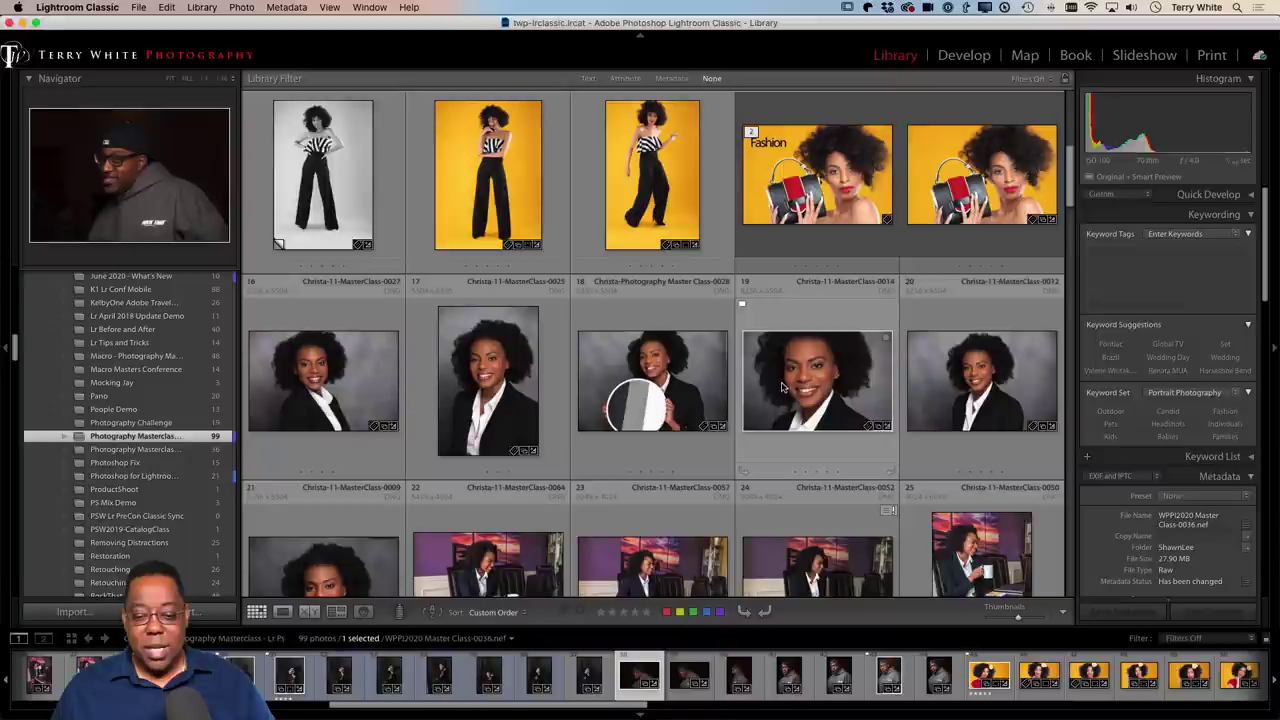
double_click(795, 387)
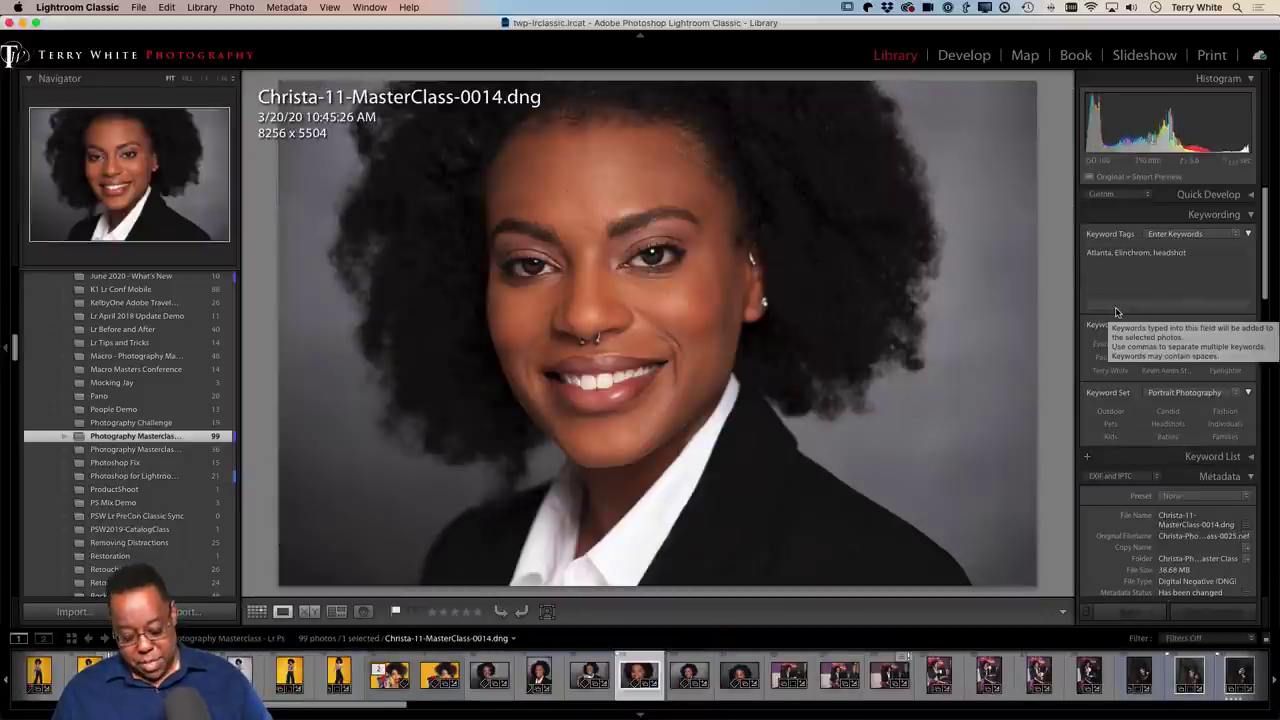
Open the headshot in Develop with Whites at +24, then activate the Adjustment Brush.
key(d)
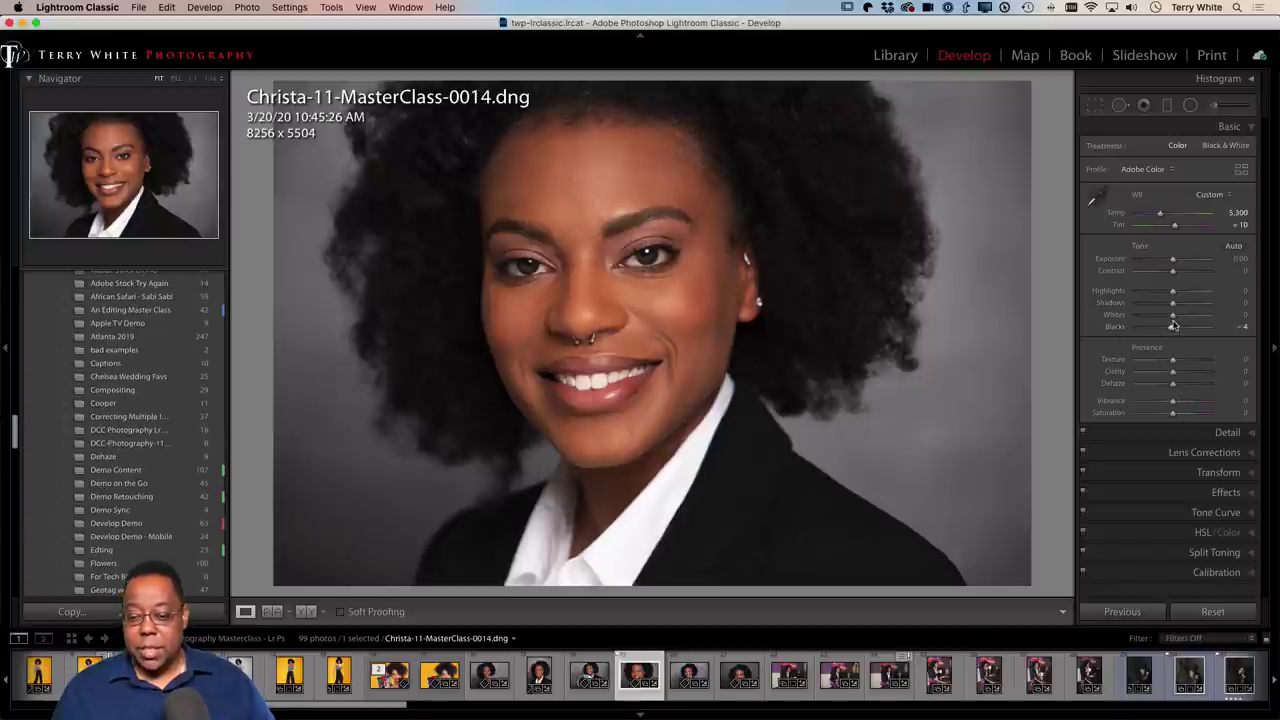
drag(1173, 314, 1182, 314)
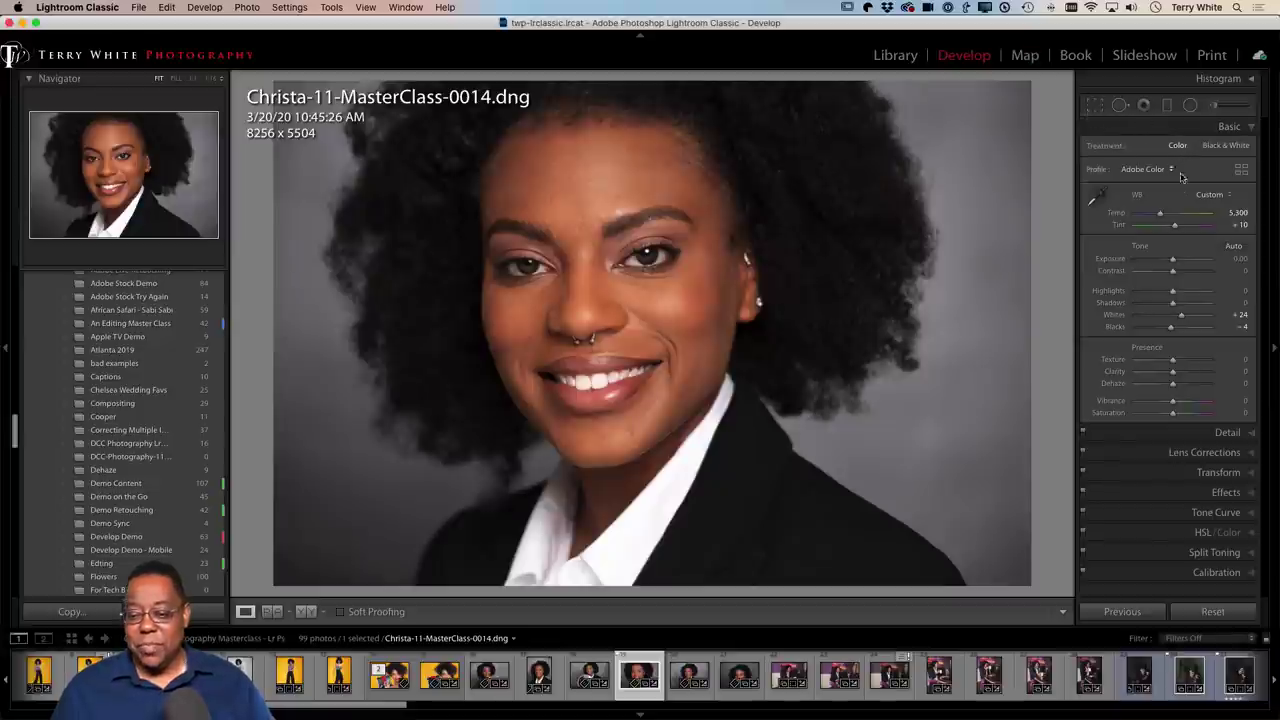
click(1093, 197)
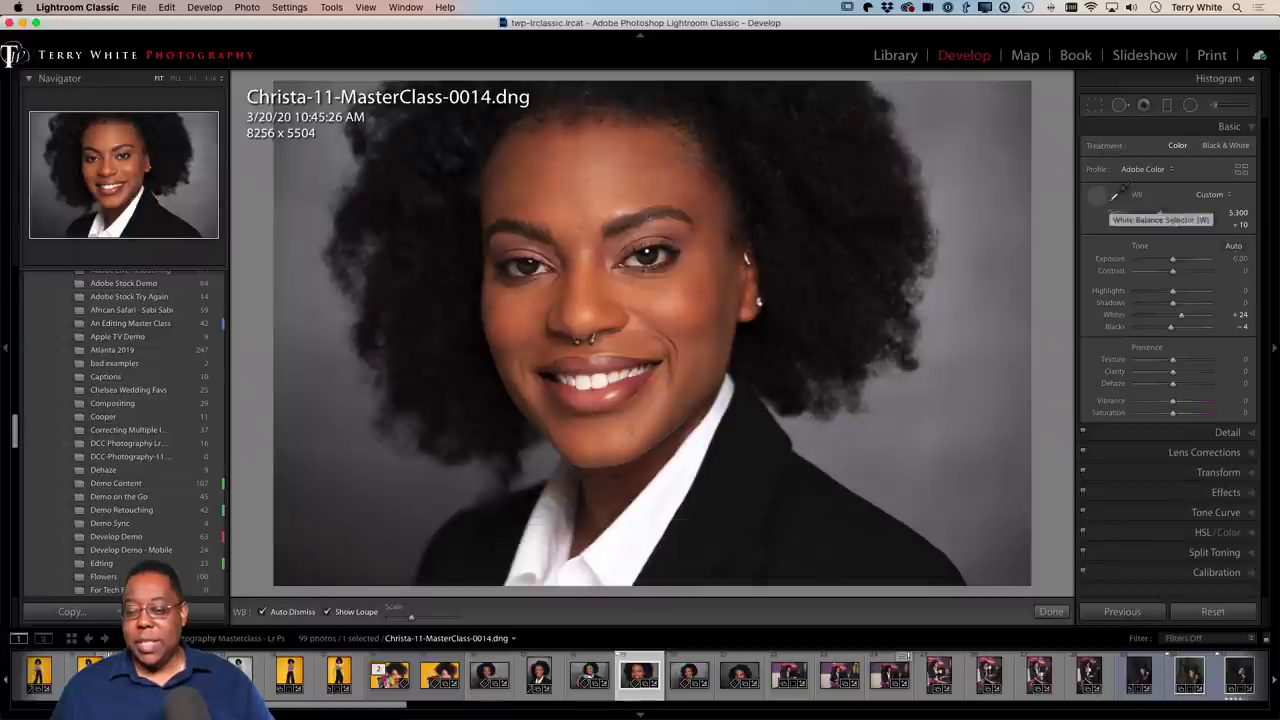
click(1102, 196)
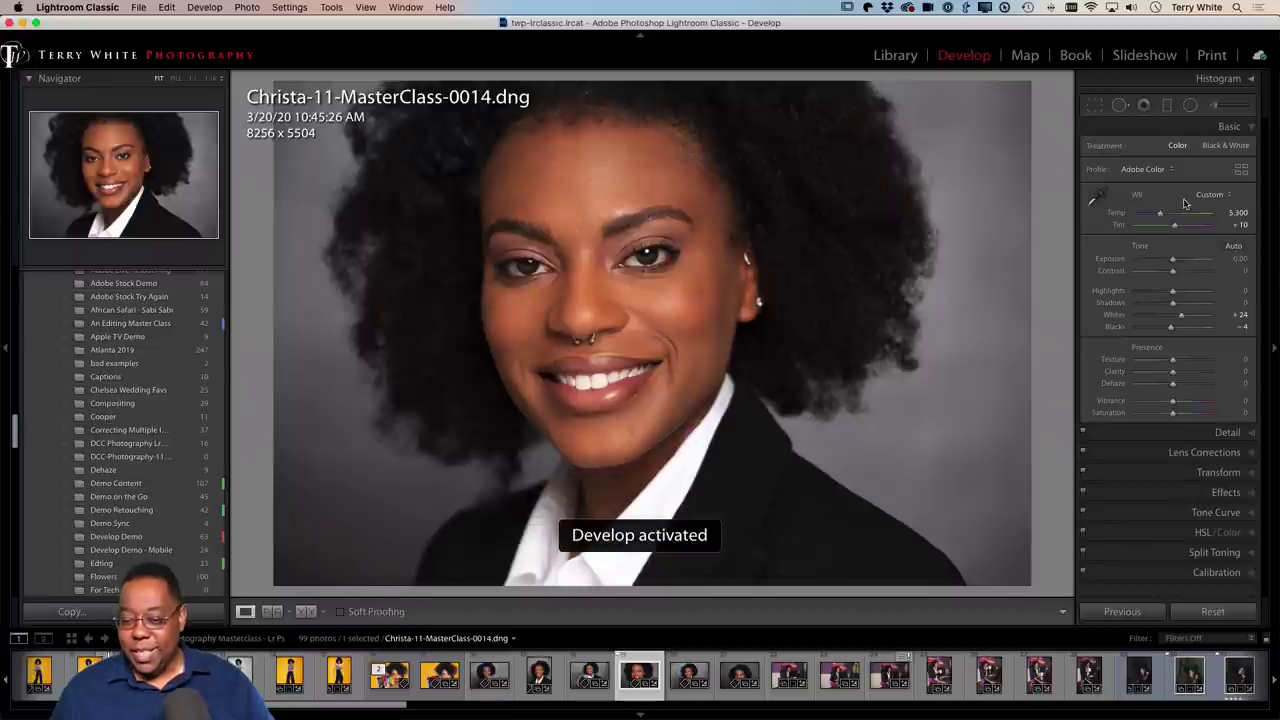
click(1213, 104)
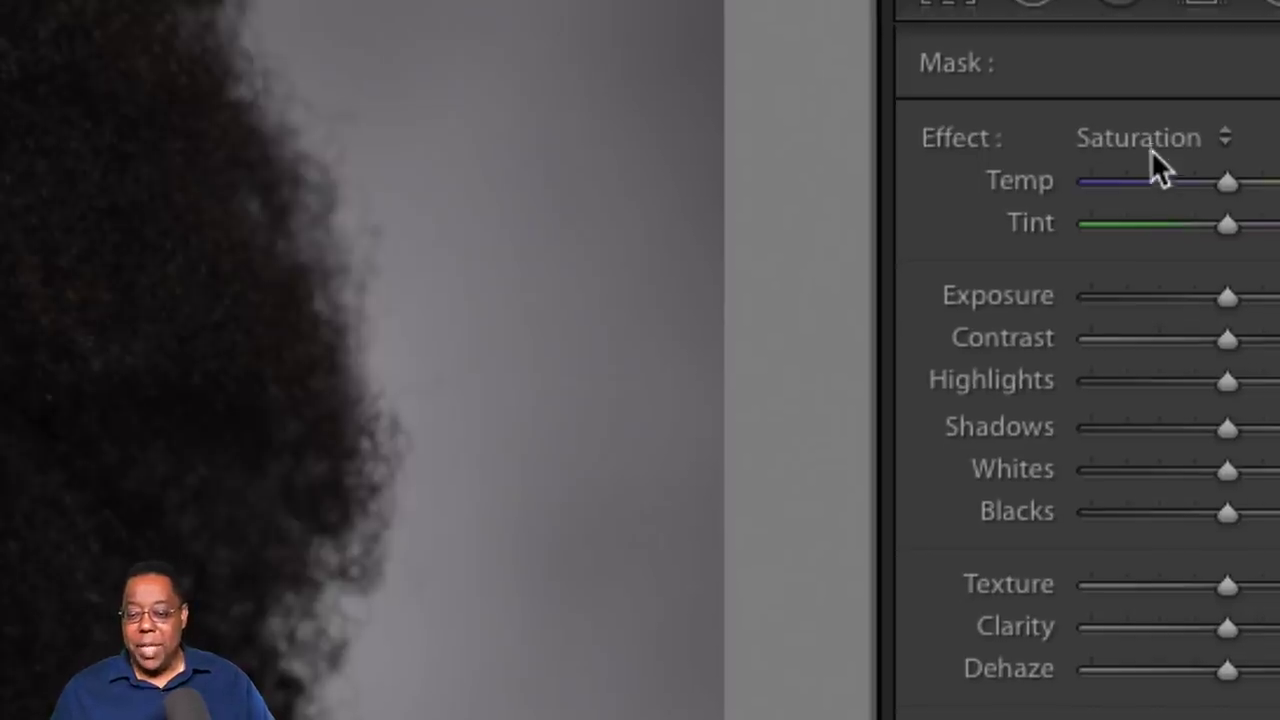
Switch the Adjustment Brush effect preset from Saturation to Exposure (0.75).
click(1151, 150)
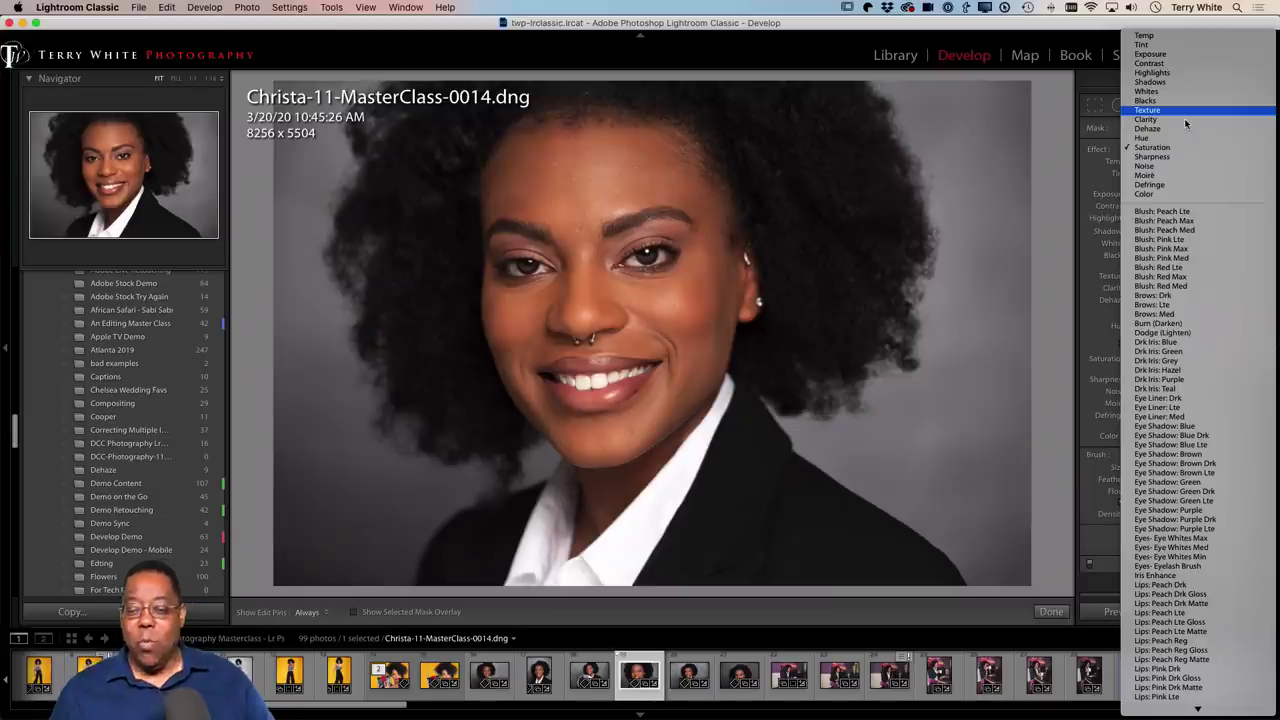
click(1082, 44)
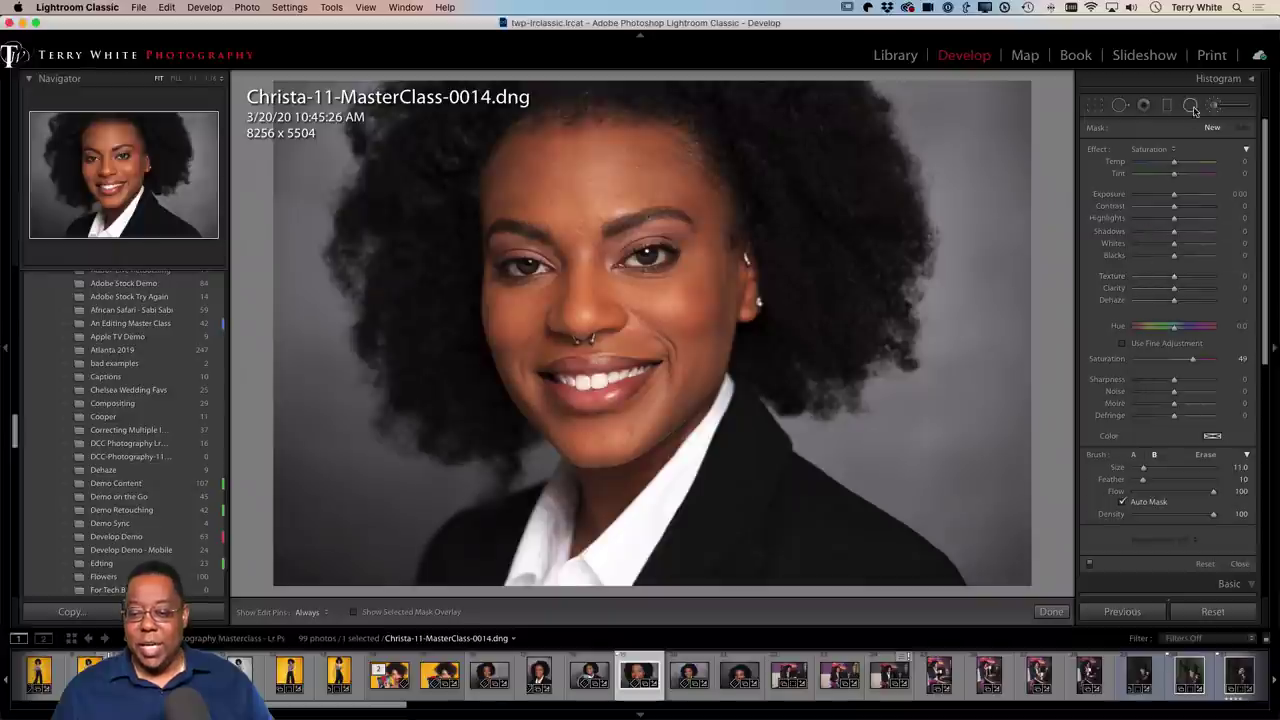
click(1155, 152)
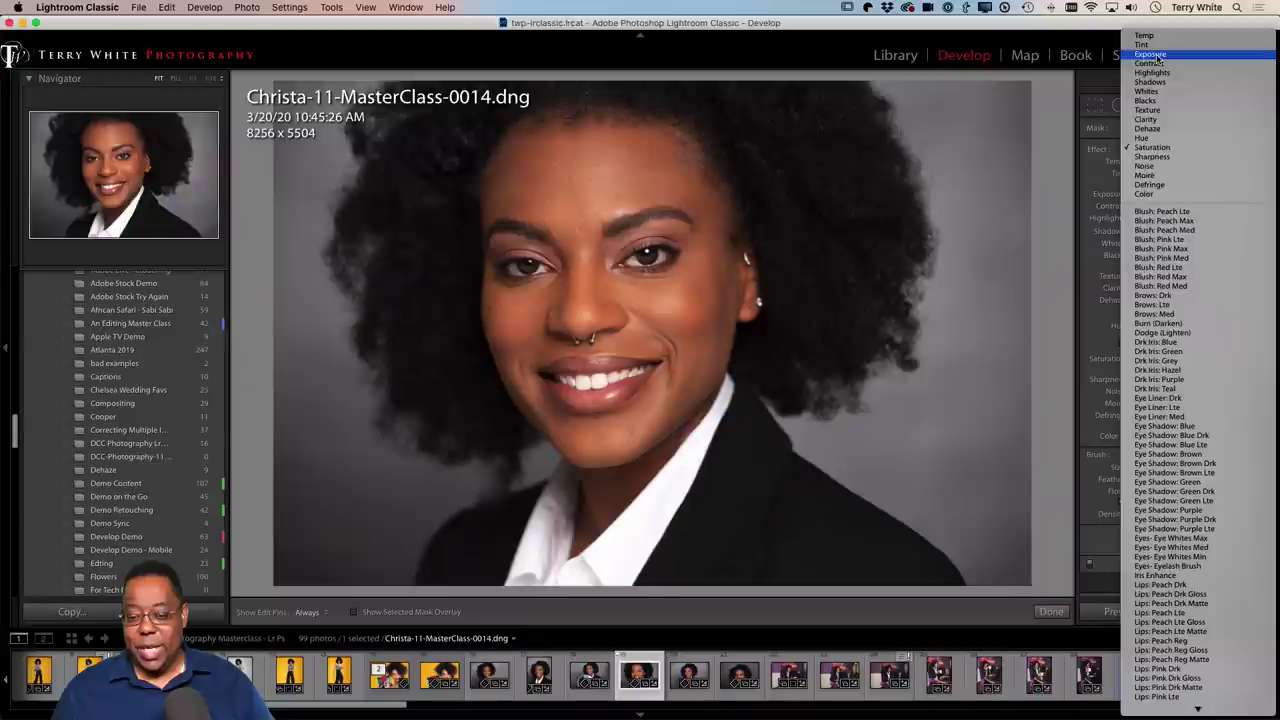
click(1157, 55)
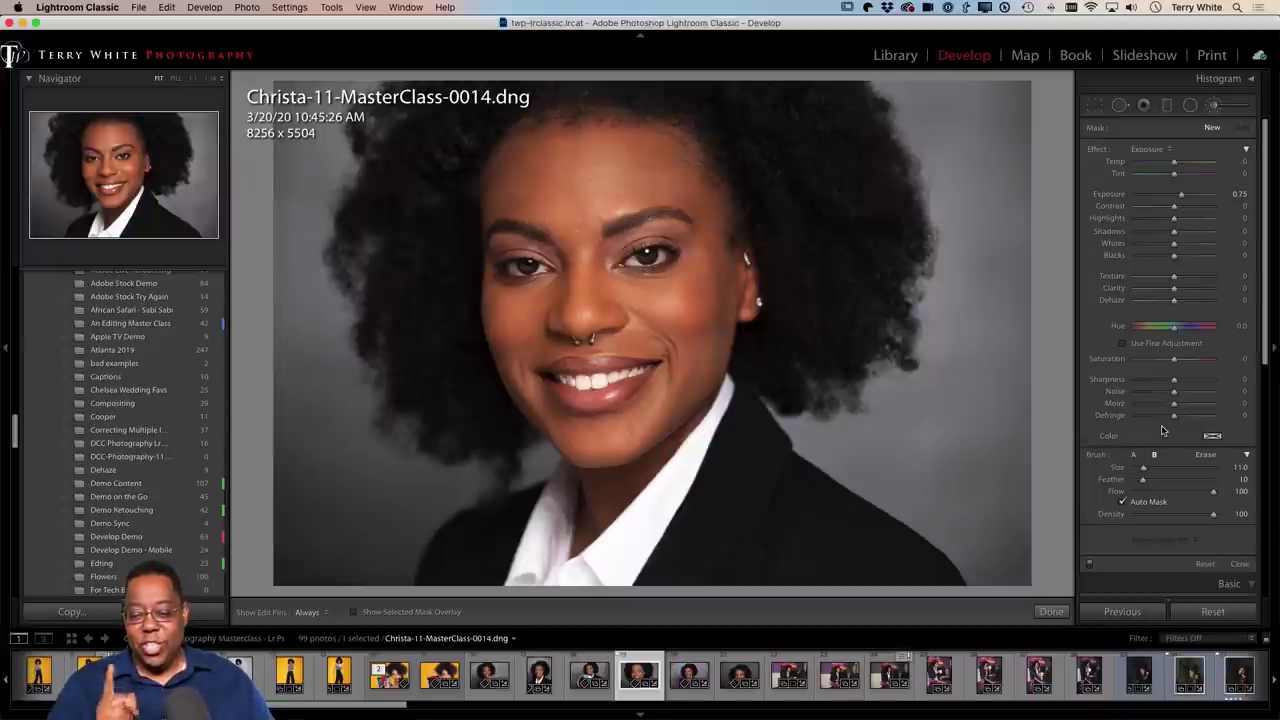
click(1149, 149)
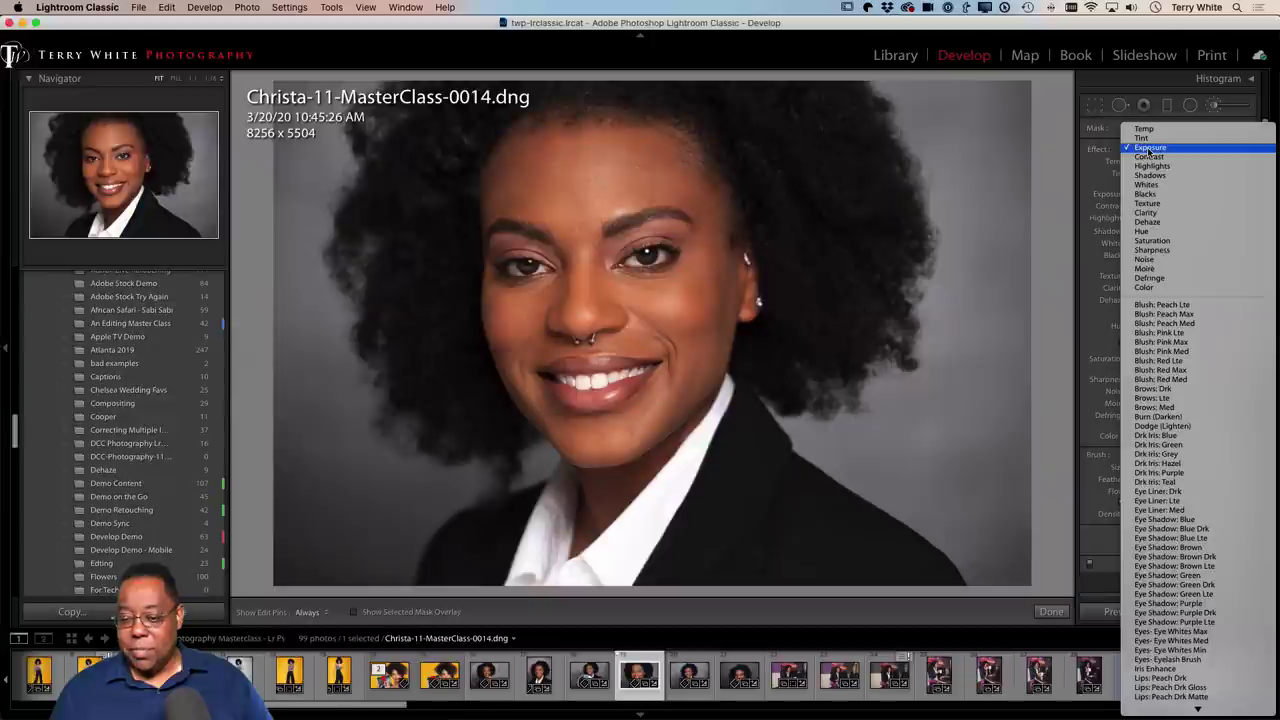
click(1172, 242)
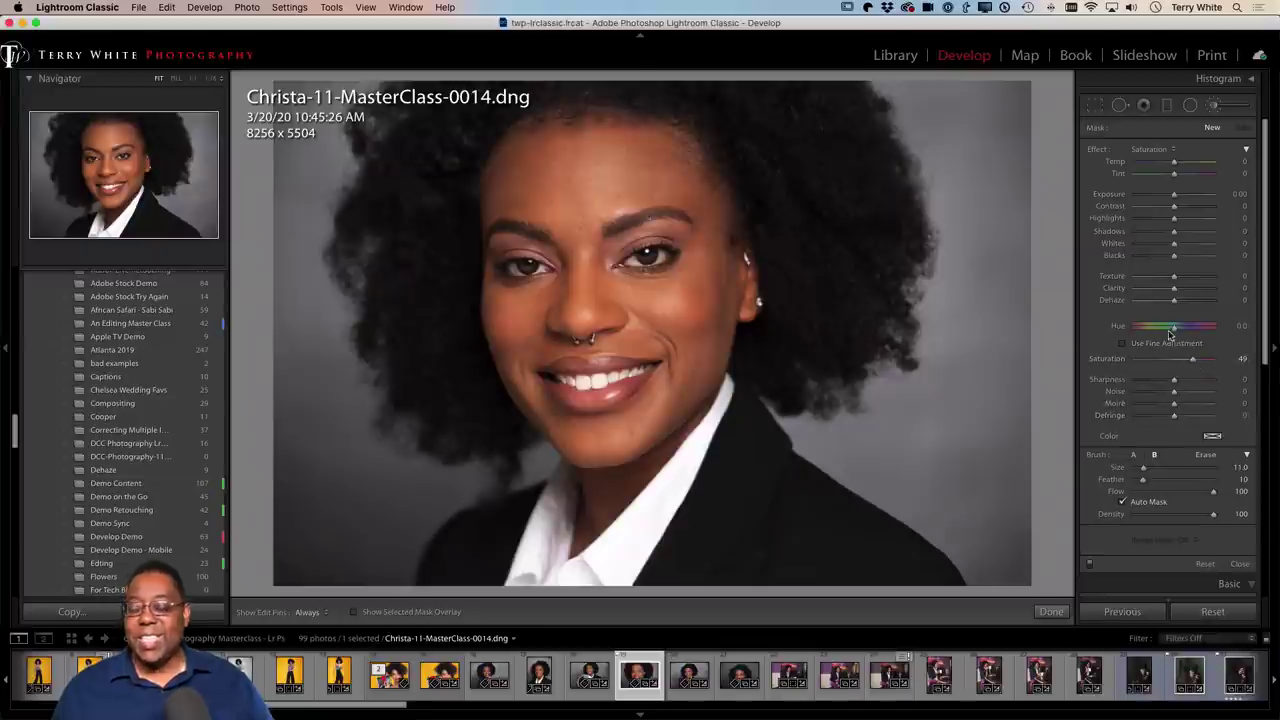
mouse_move(1169, 327)
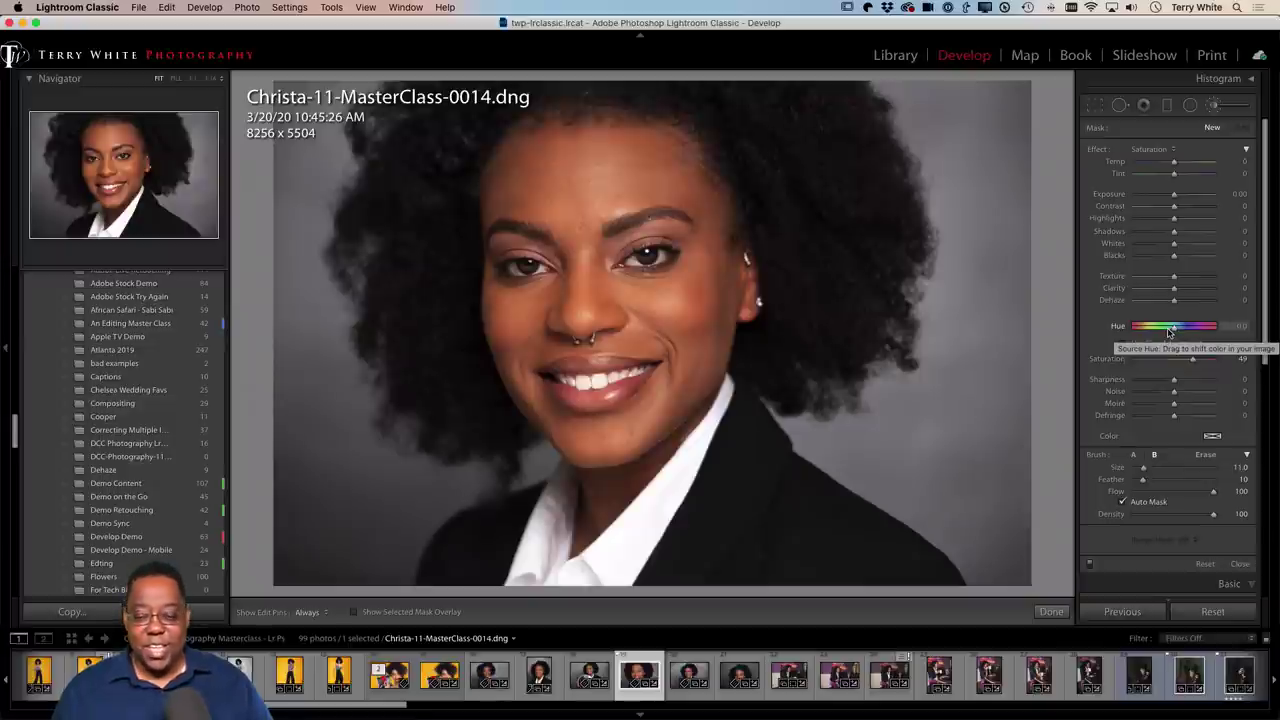
click(1162, 151)
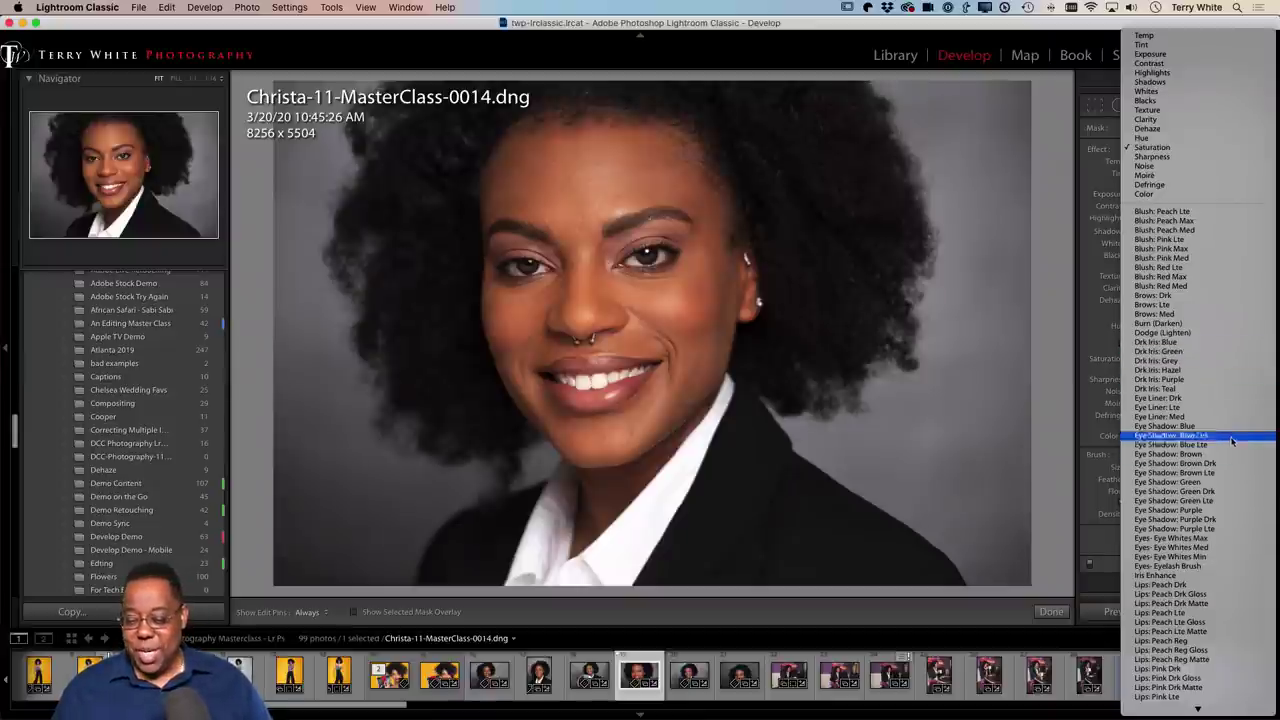
mouse_move(1197, 709)
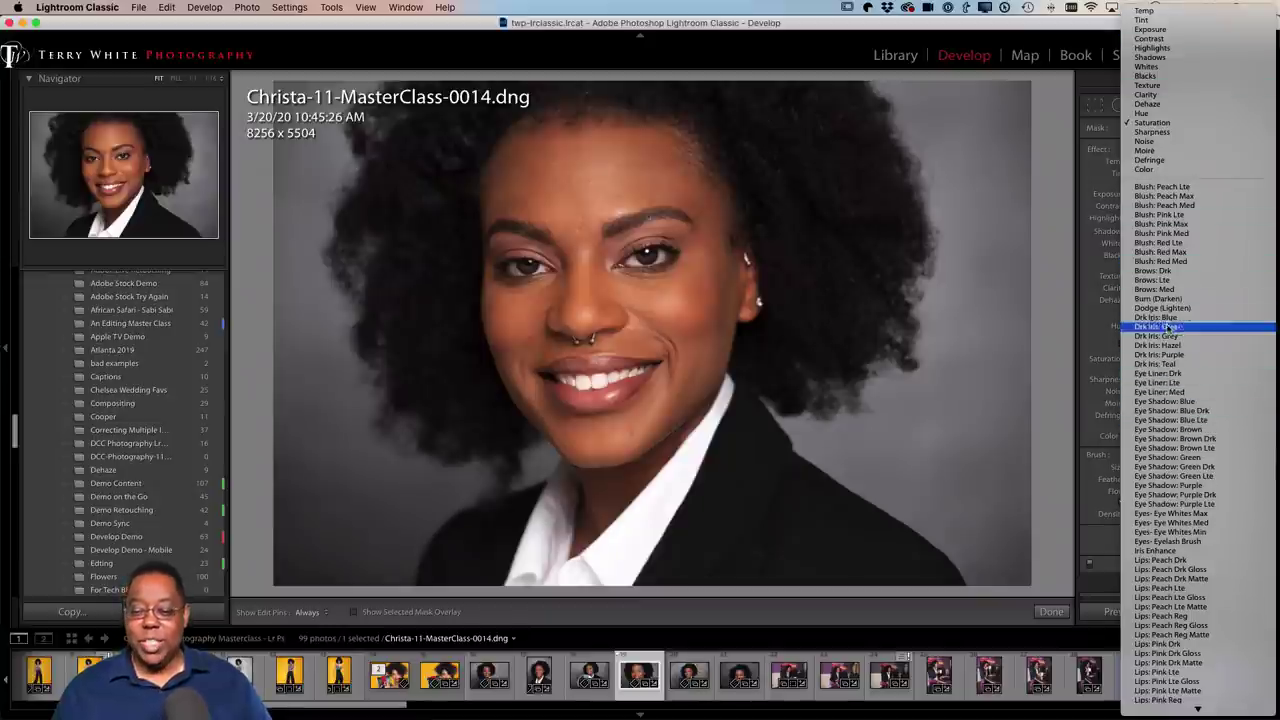
click(1093, 165)
click(1150, 149)
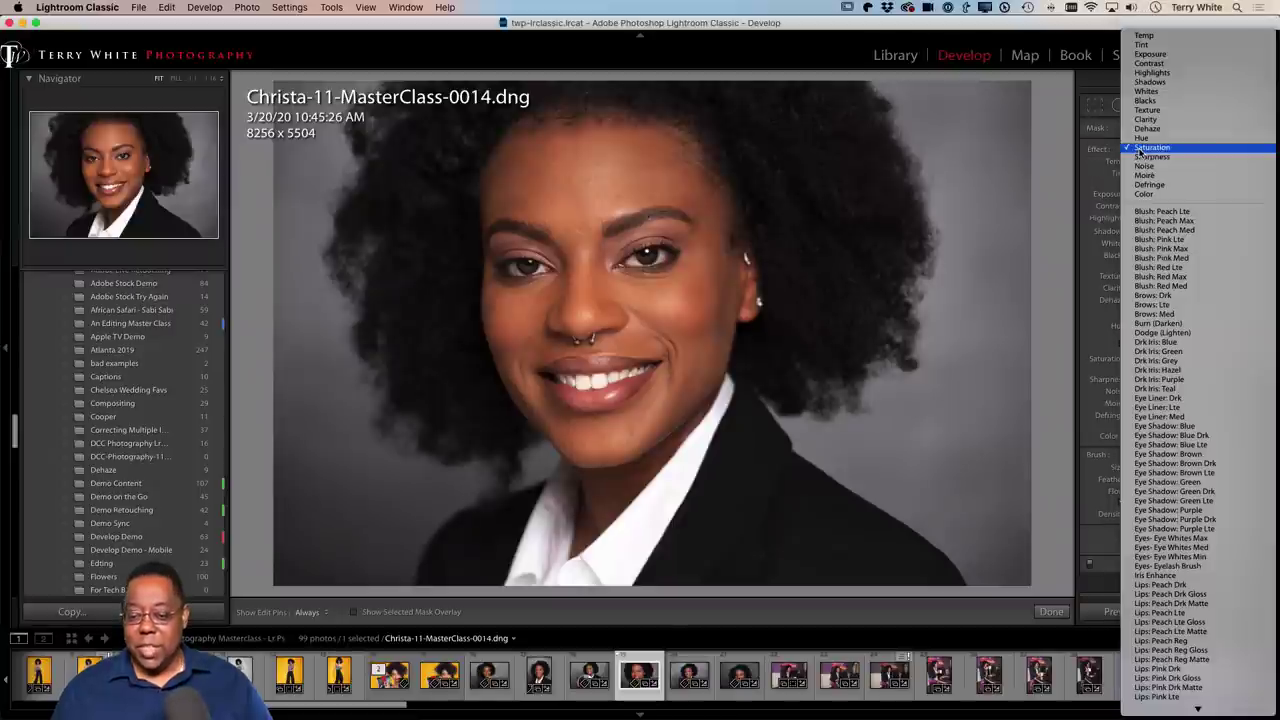
click(1150, 54)
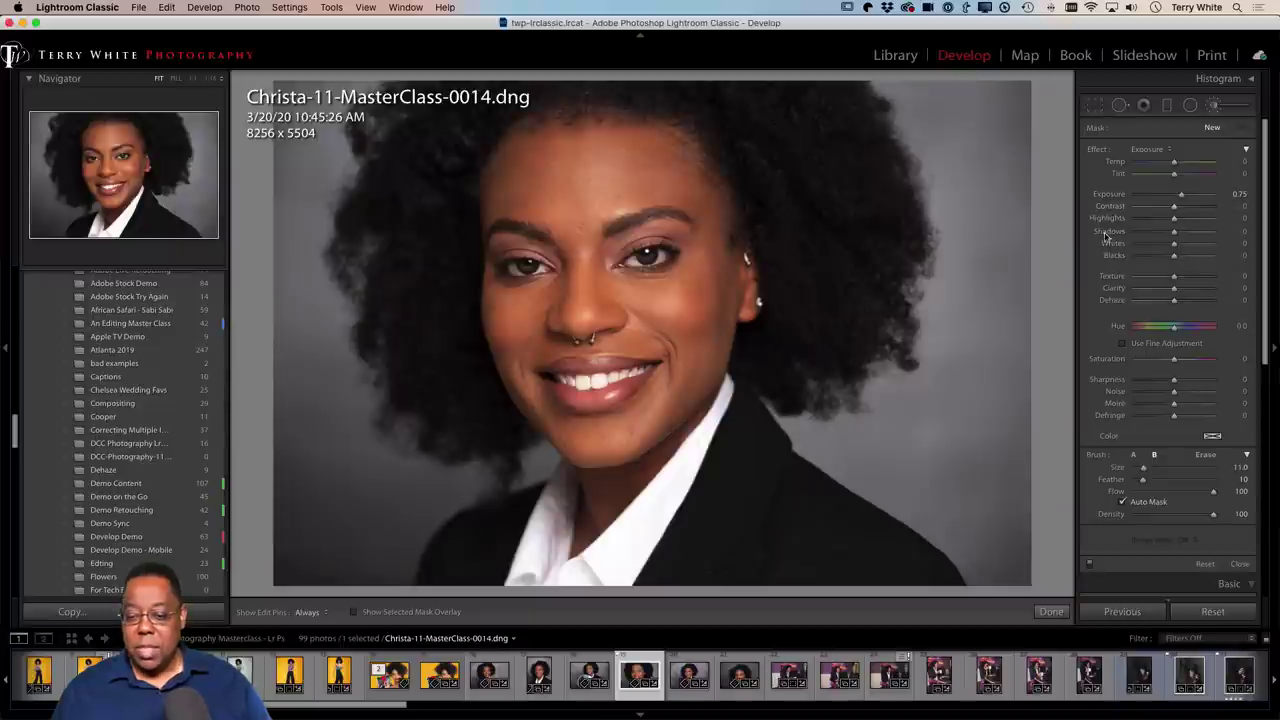
Hide edit pins, paint an exposure mask over the neck, and lower its Exposure to 0.11.
key(h)
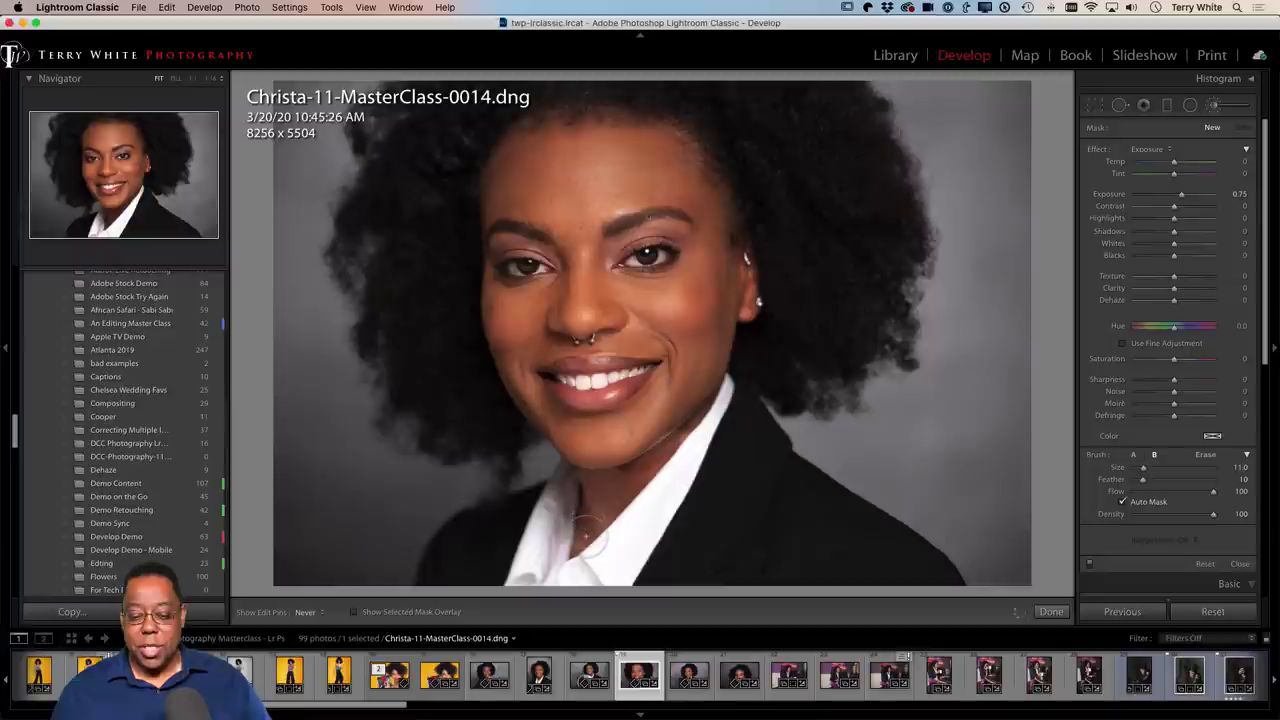
drag(728, 410, 625, 520)
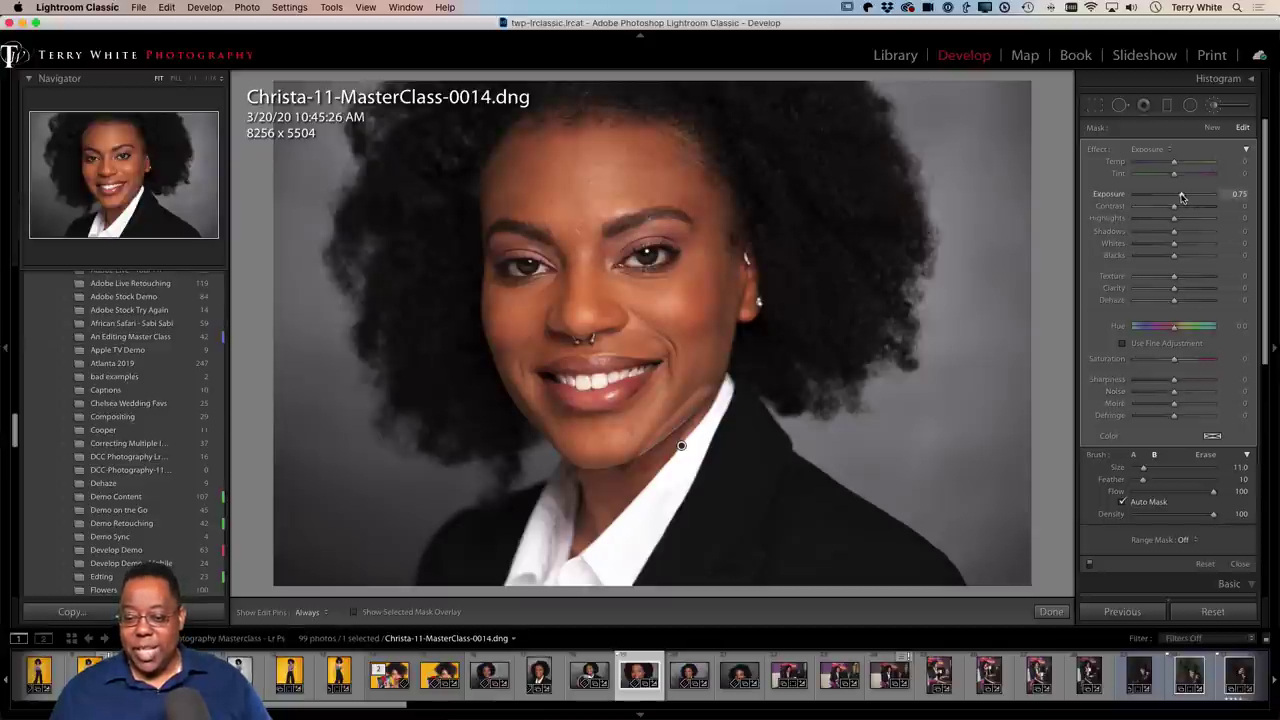
drag(1178, 197, 1174, 200)
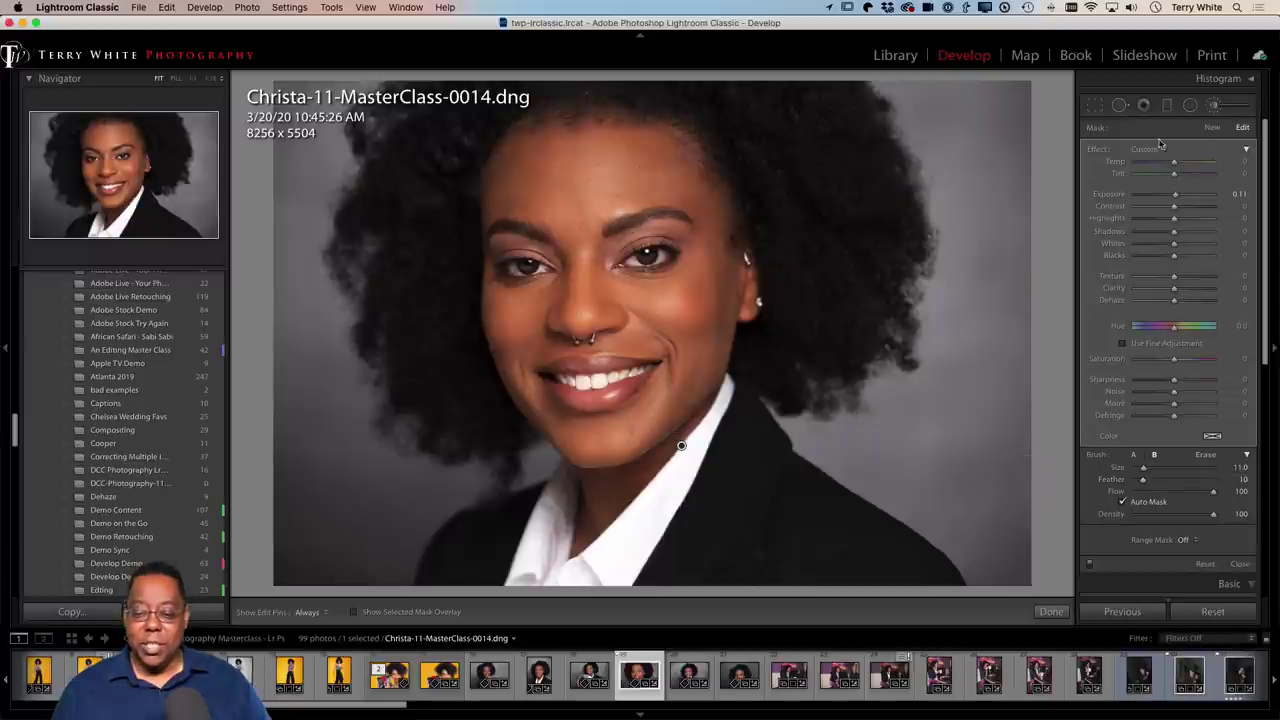
Finish brushing to return to Basic settings and open the Develop panel options menu.
click(1212, 106)
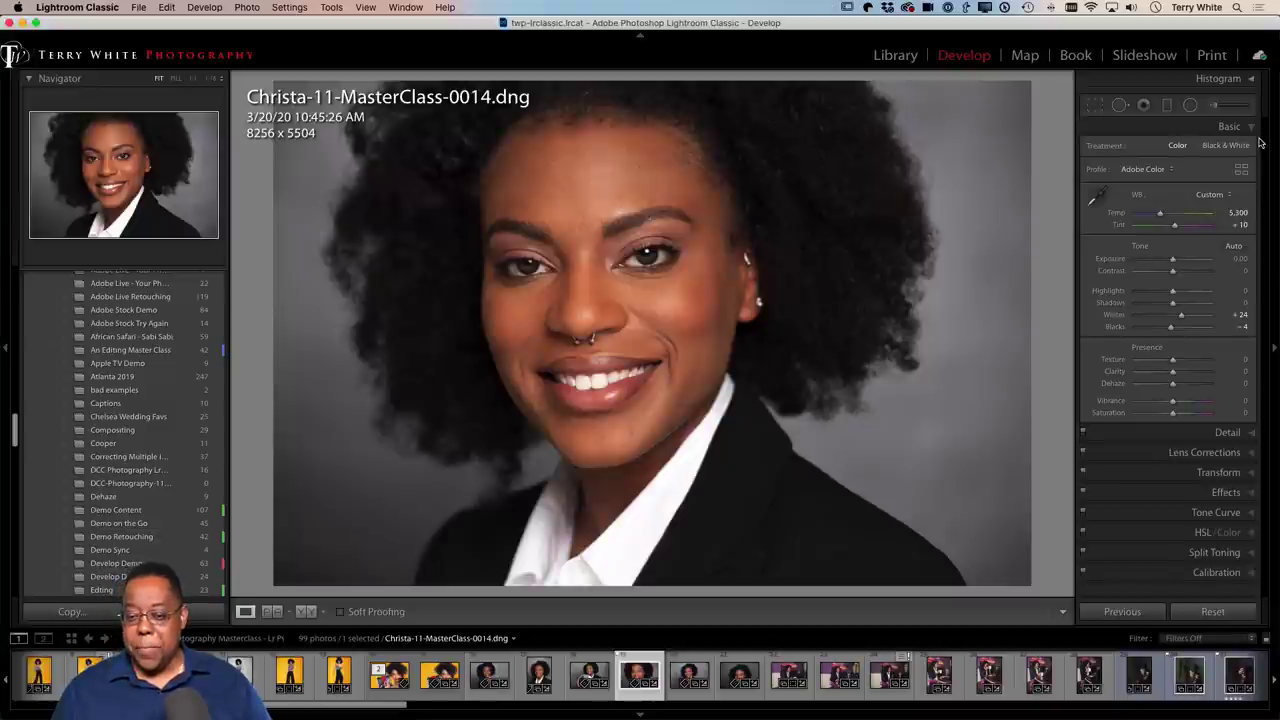
right_click(1219, 128)
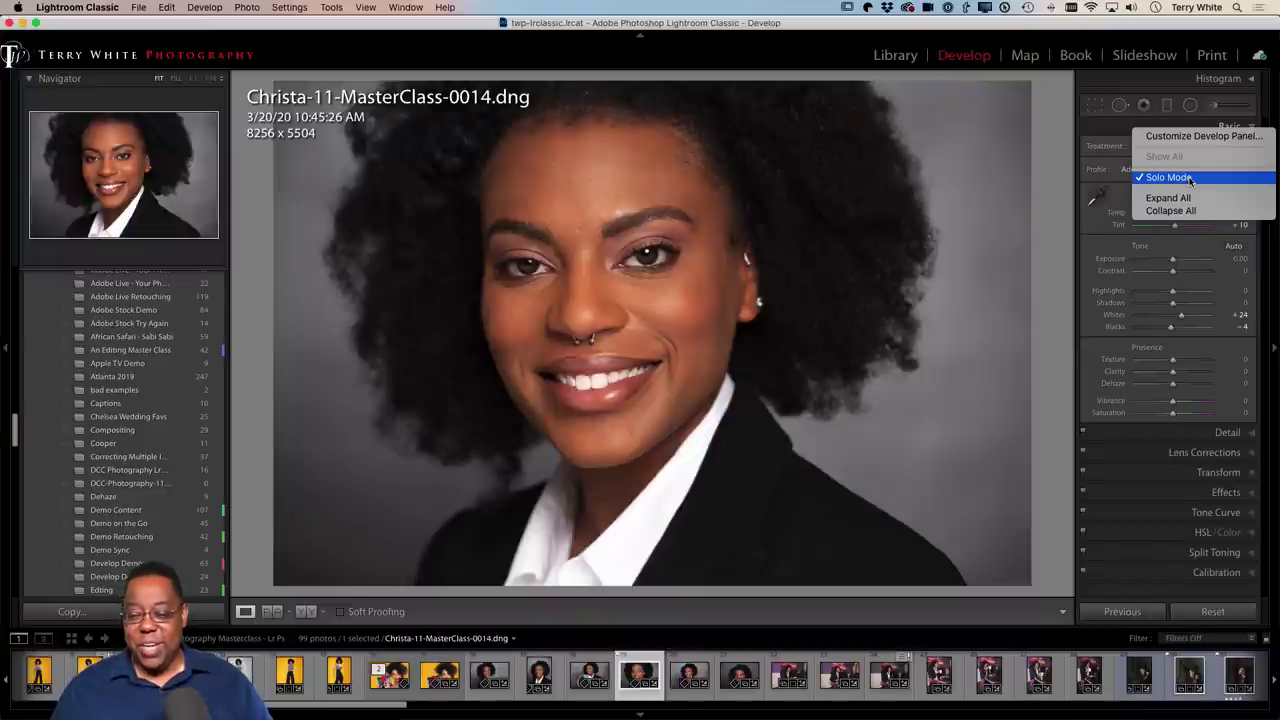
key(Escape)
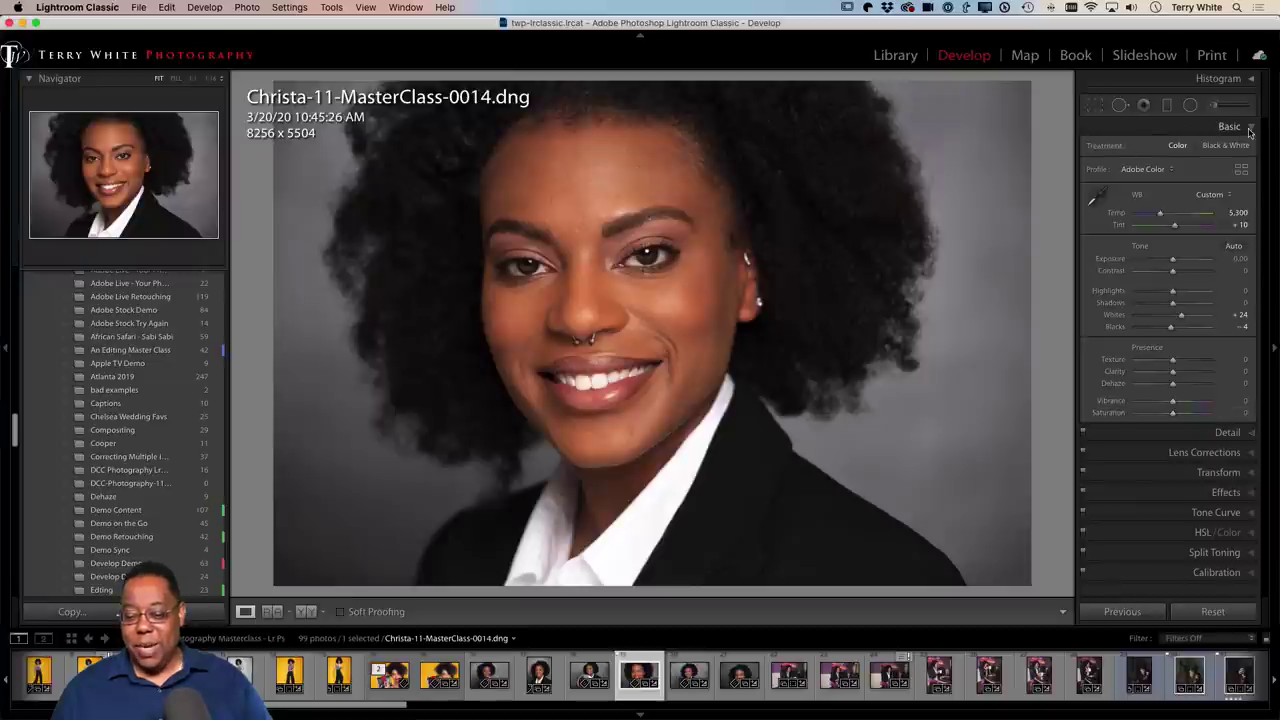
click(1248, 455)
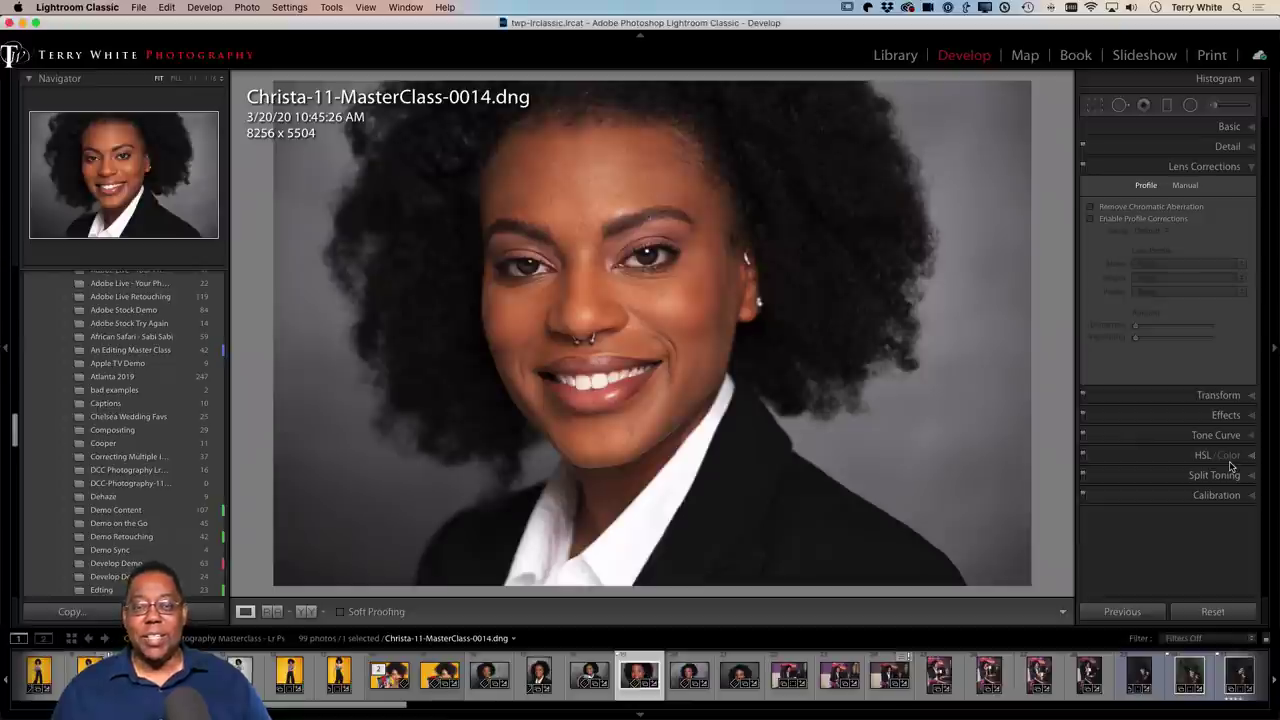
click(1236, 397)
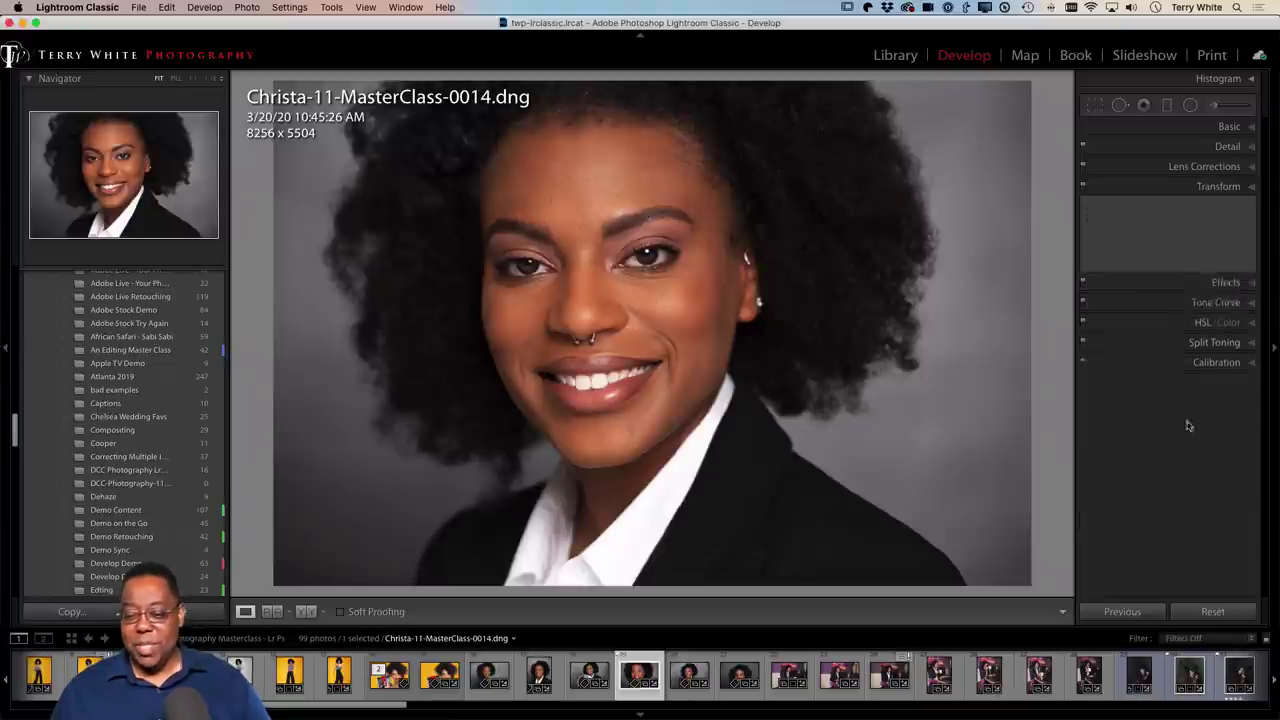
click(1229, 126)
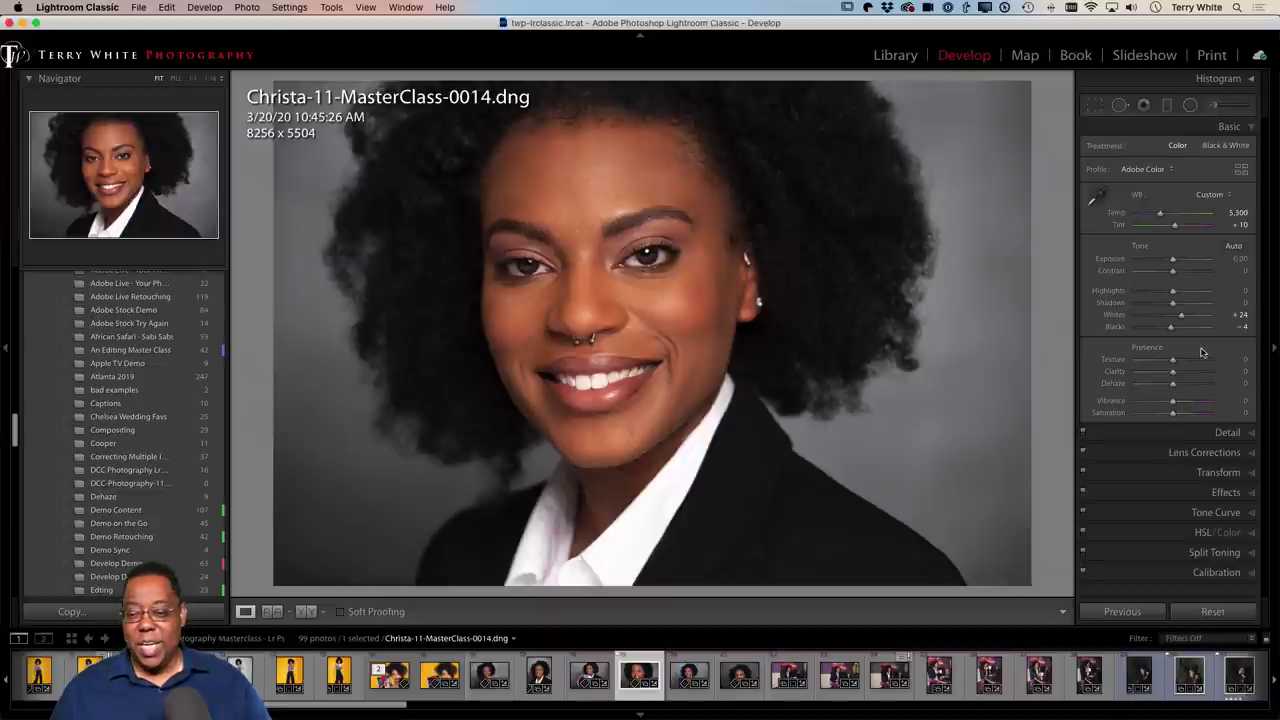
right_click(1223, 128)
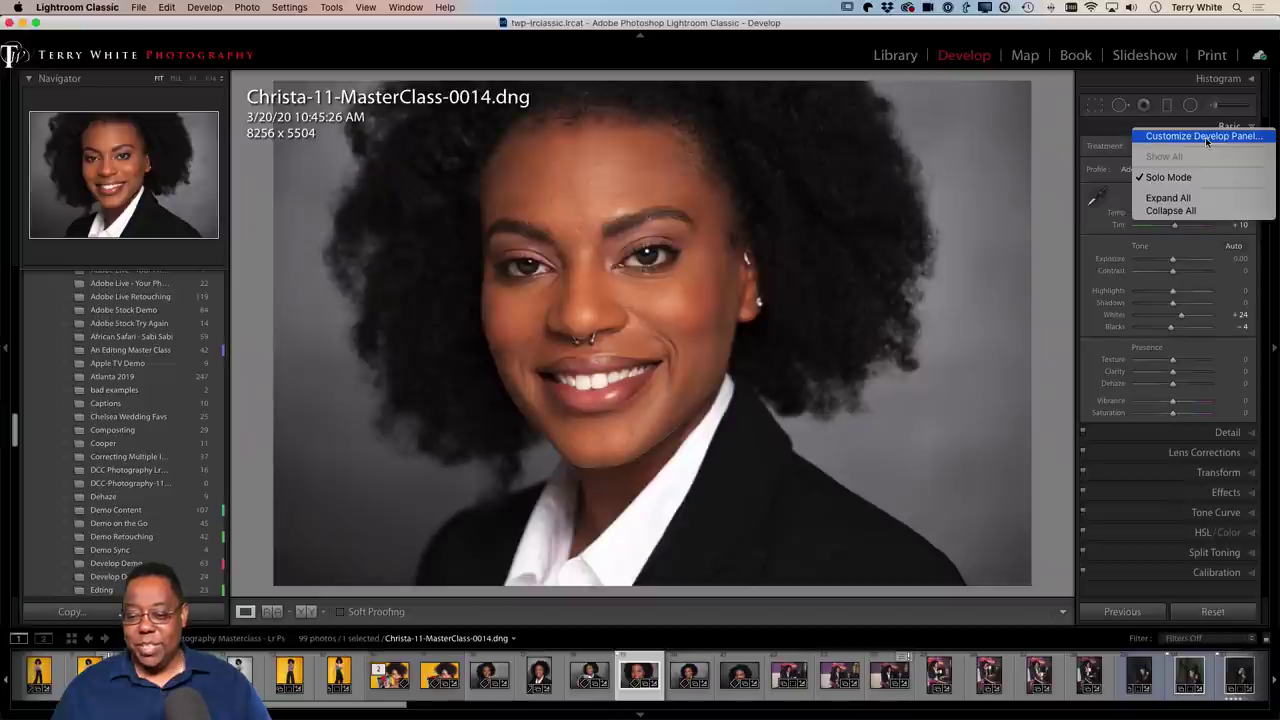
Open Customize Develop Panel, move the dialog aside, and reset the list to default order.
click(1205, 137)
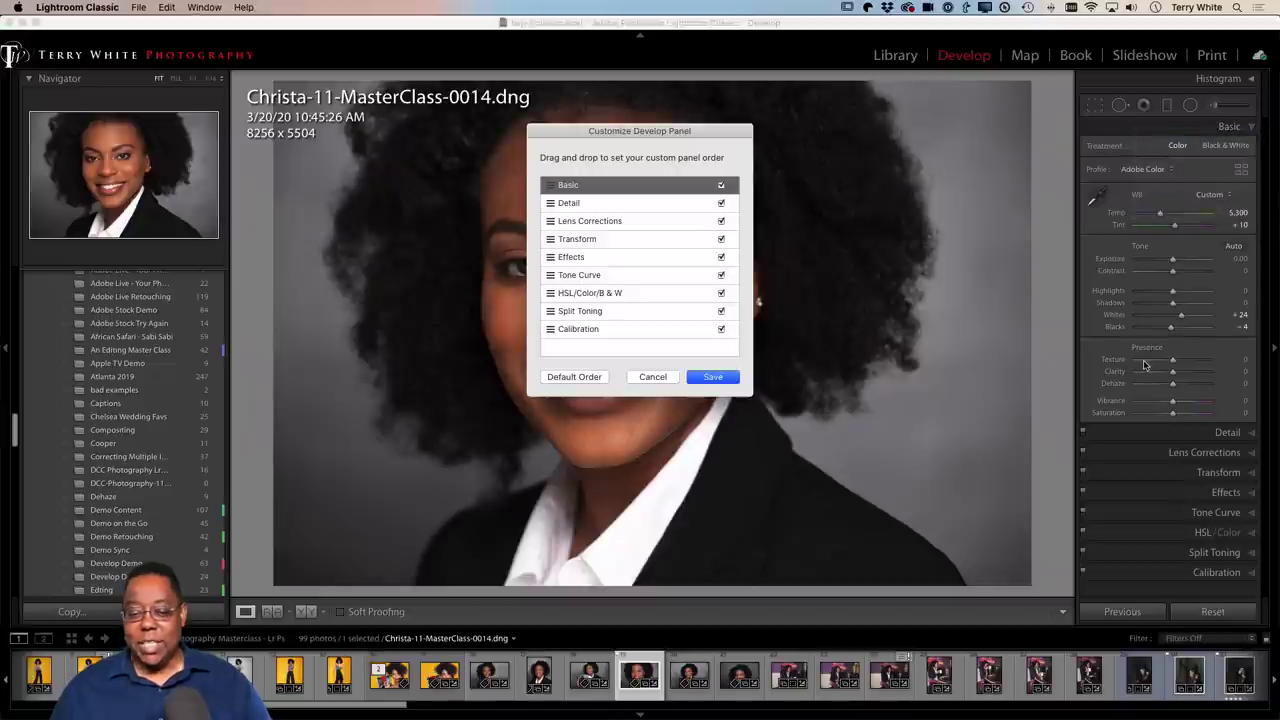
drag(690, 130, 861, 124)
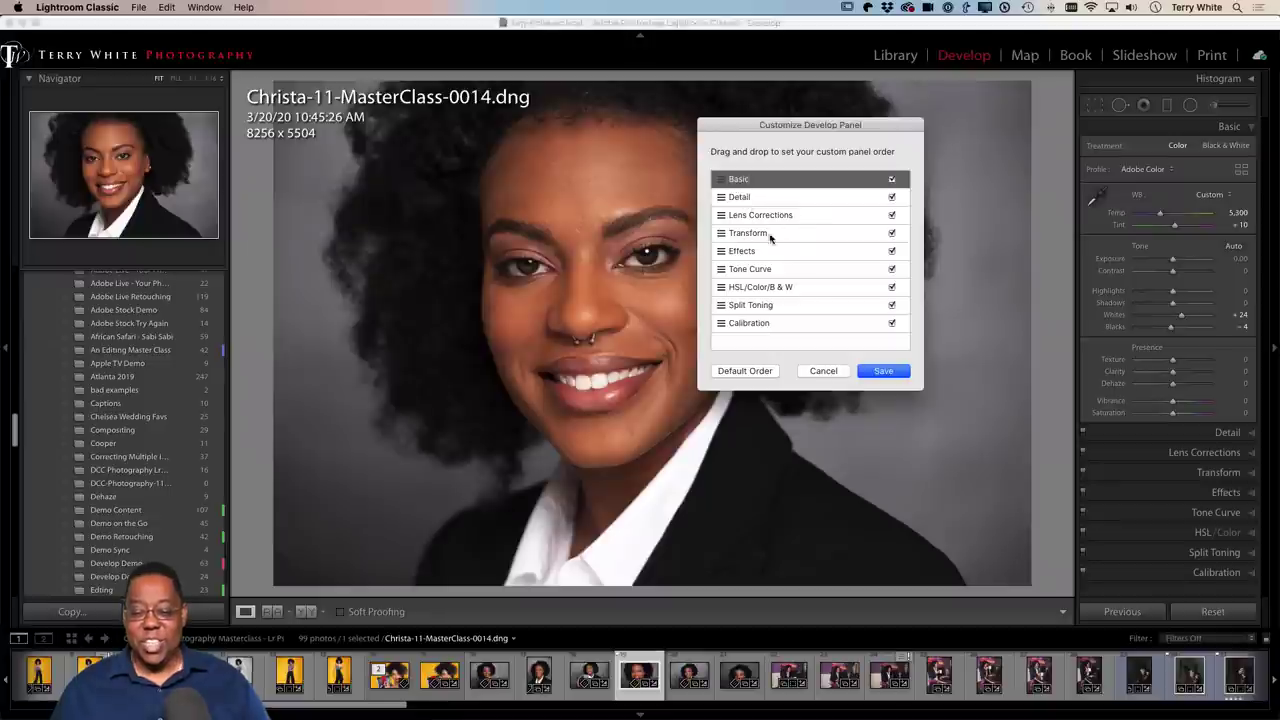
click(724, 376)
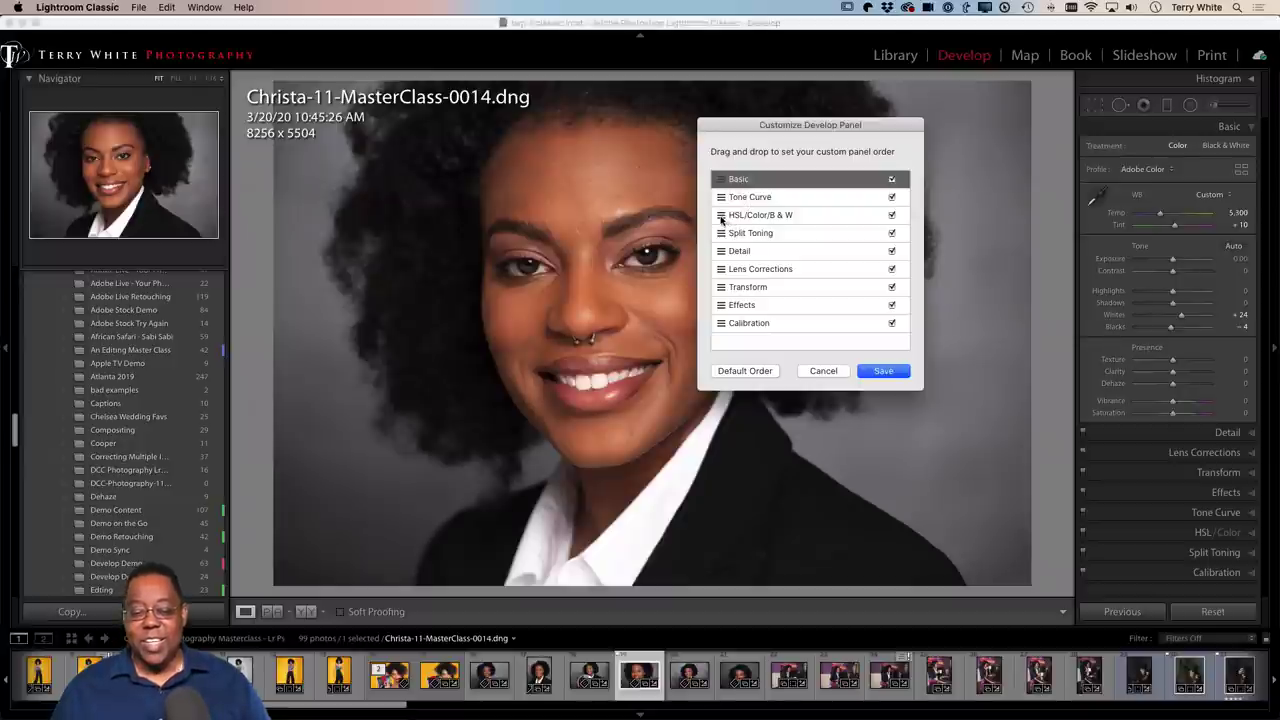
Arrange panels as Basic, Effects, Detail, Lens Corrections, Transform, Tone Curve, HSL, Split Toning.
drag(721, 219, 724, 296)
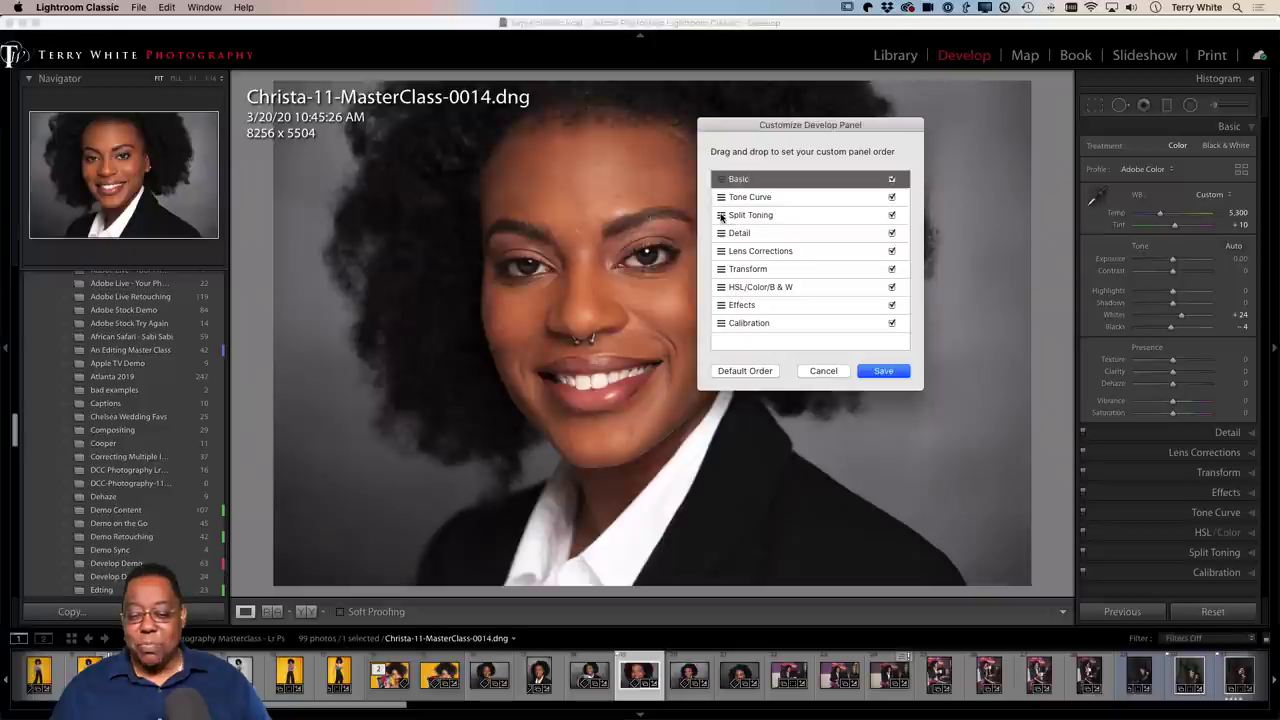
drag(721, 215, 726, 298)
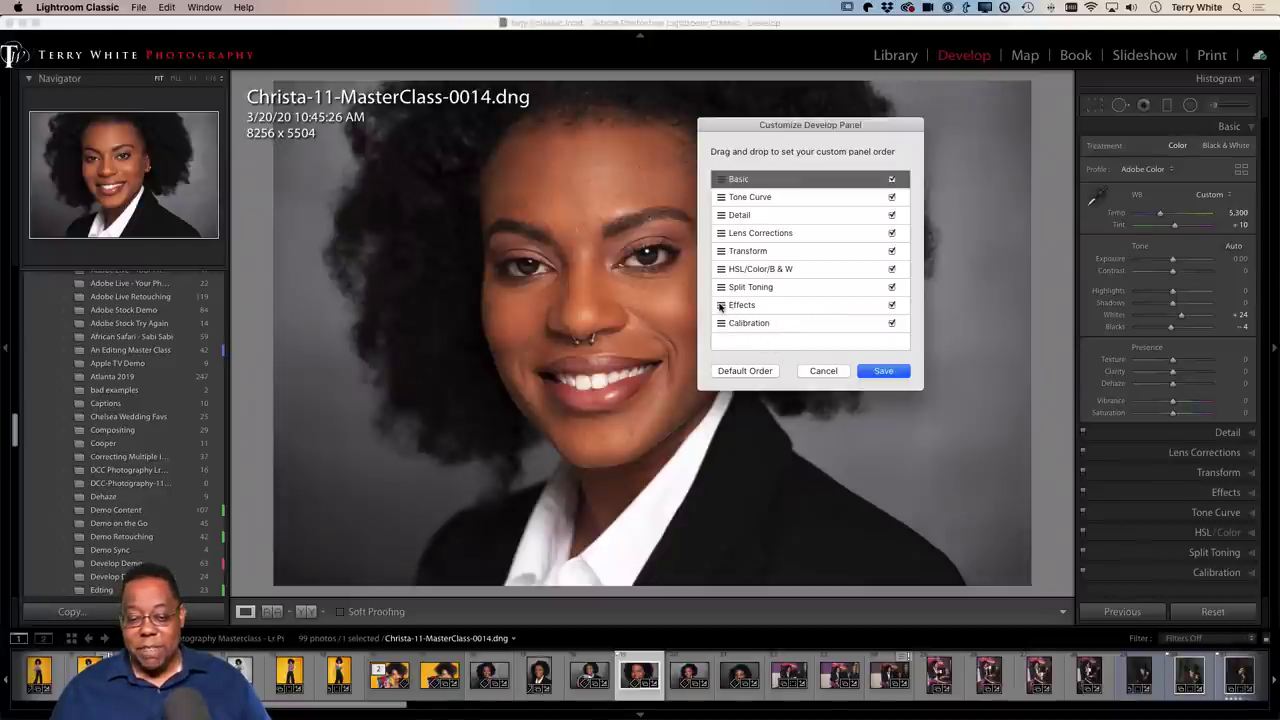
drag(721, 305, 740, 196)
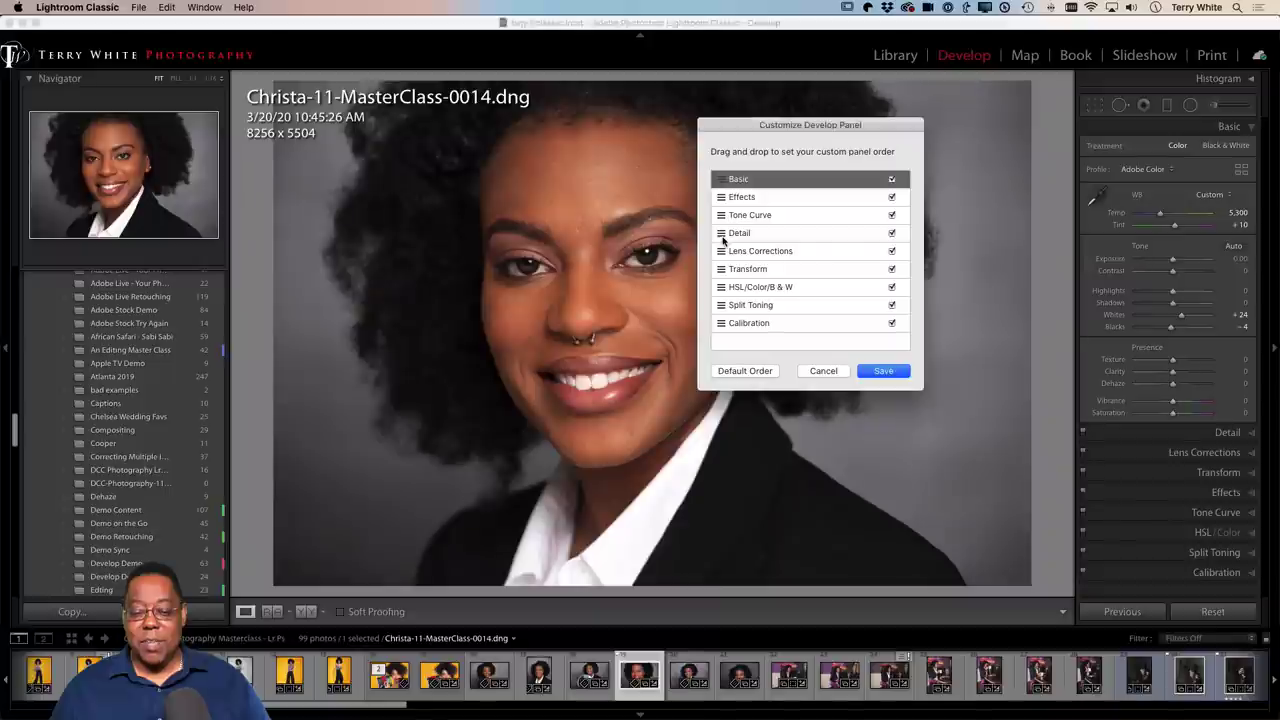
drag(721, 233, 721, 214)
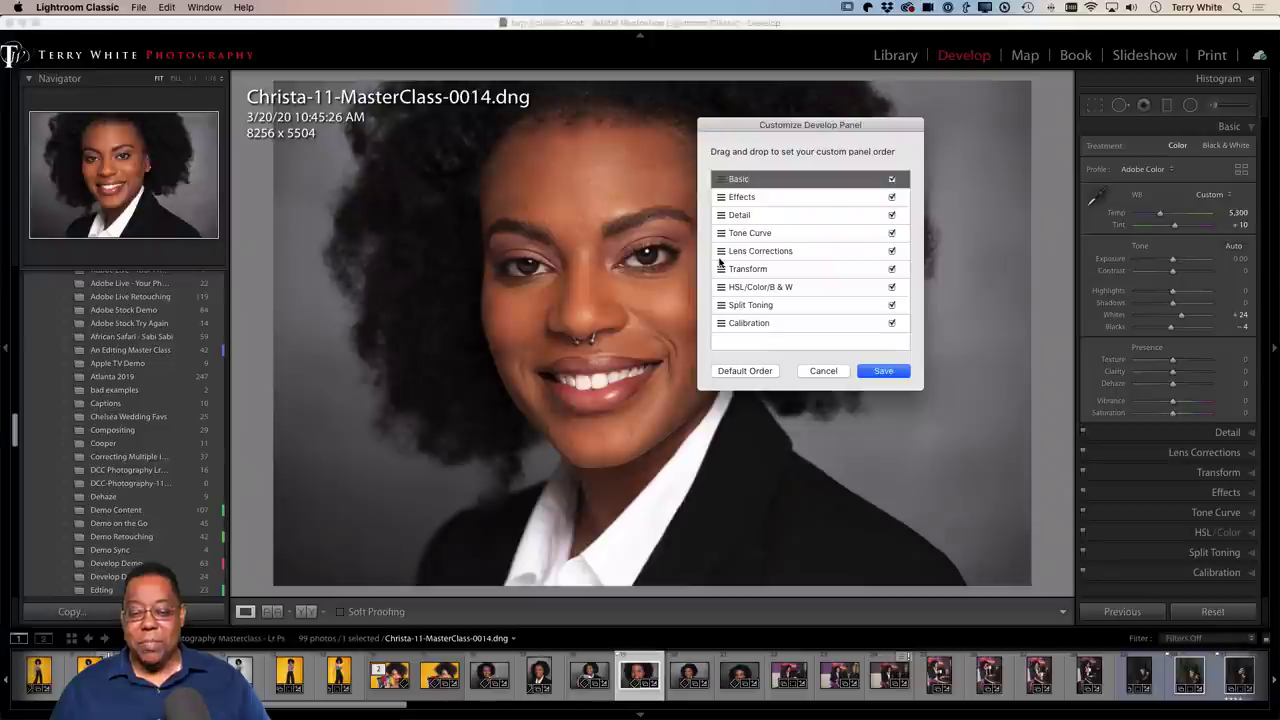
drag(721, 252, 721, 232)
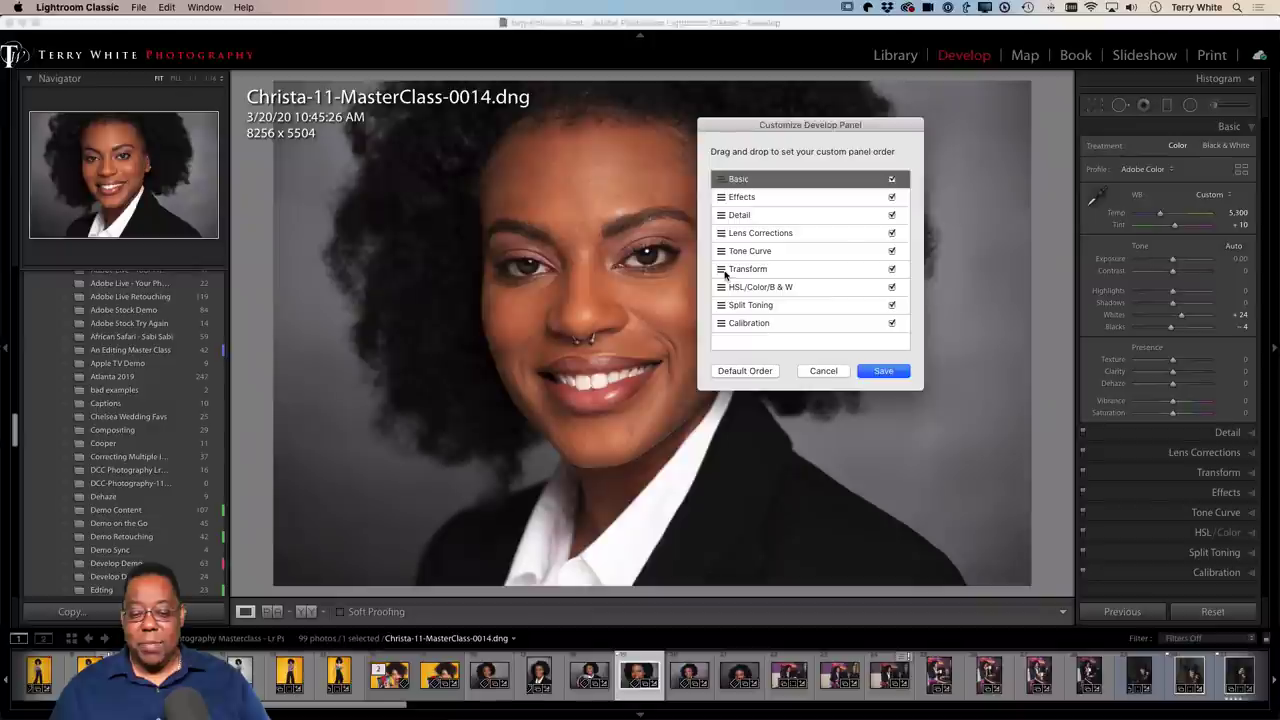
drag(722, 270, 722, 251)
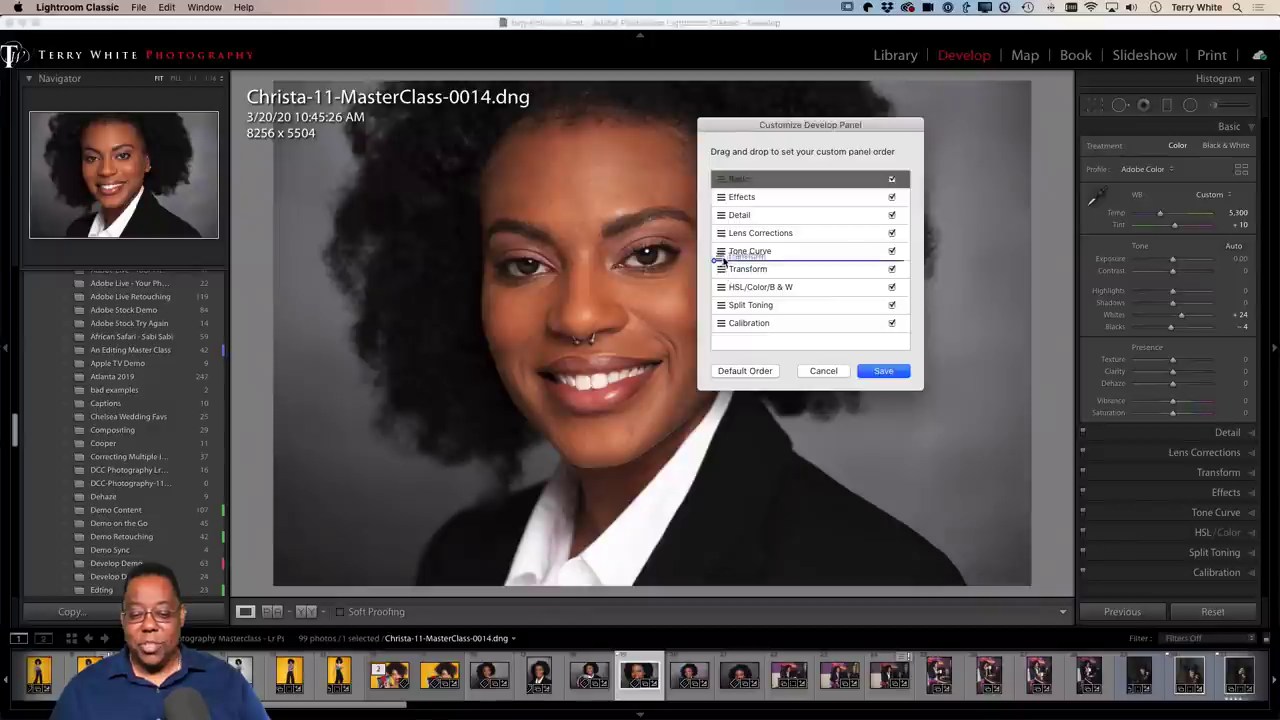
Save the new Develop panel order and choose Relaunch Later.
click(883, 374)
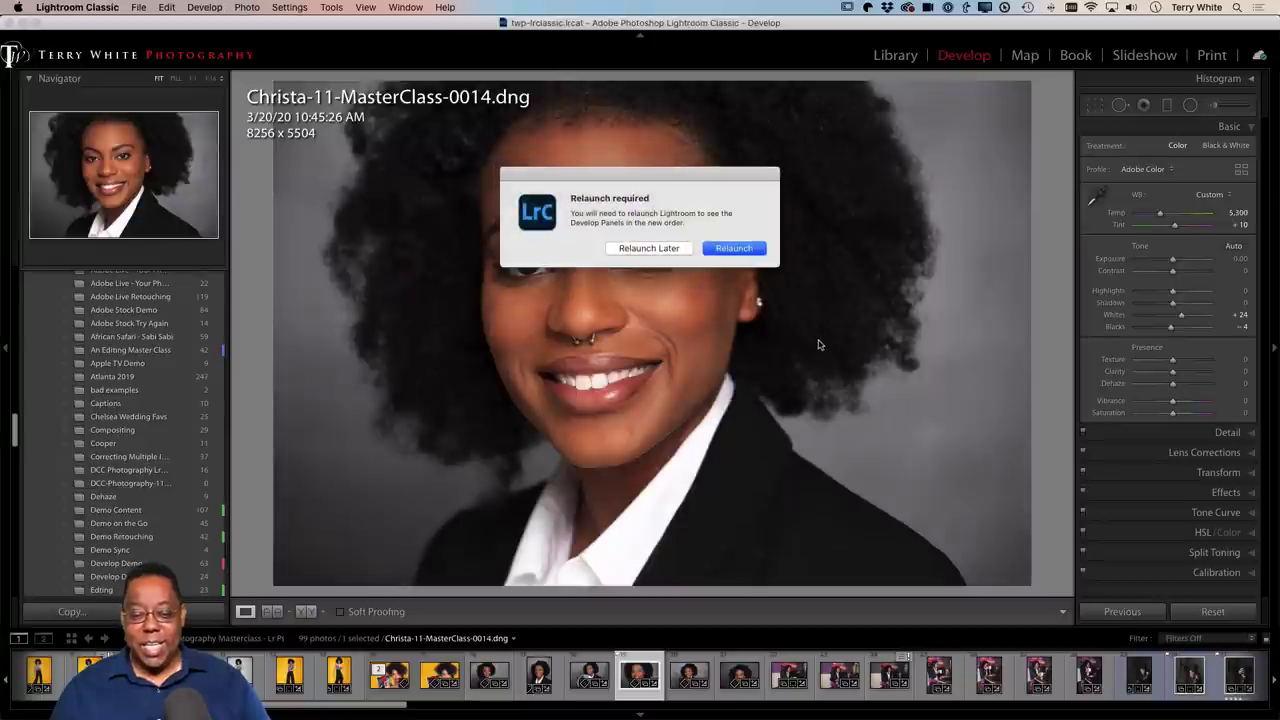
click(663, 249)
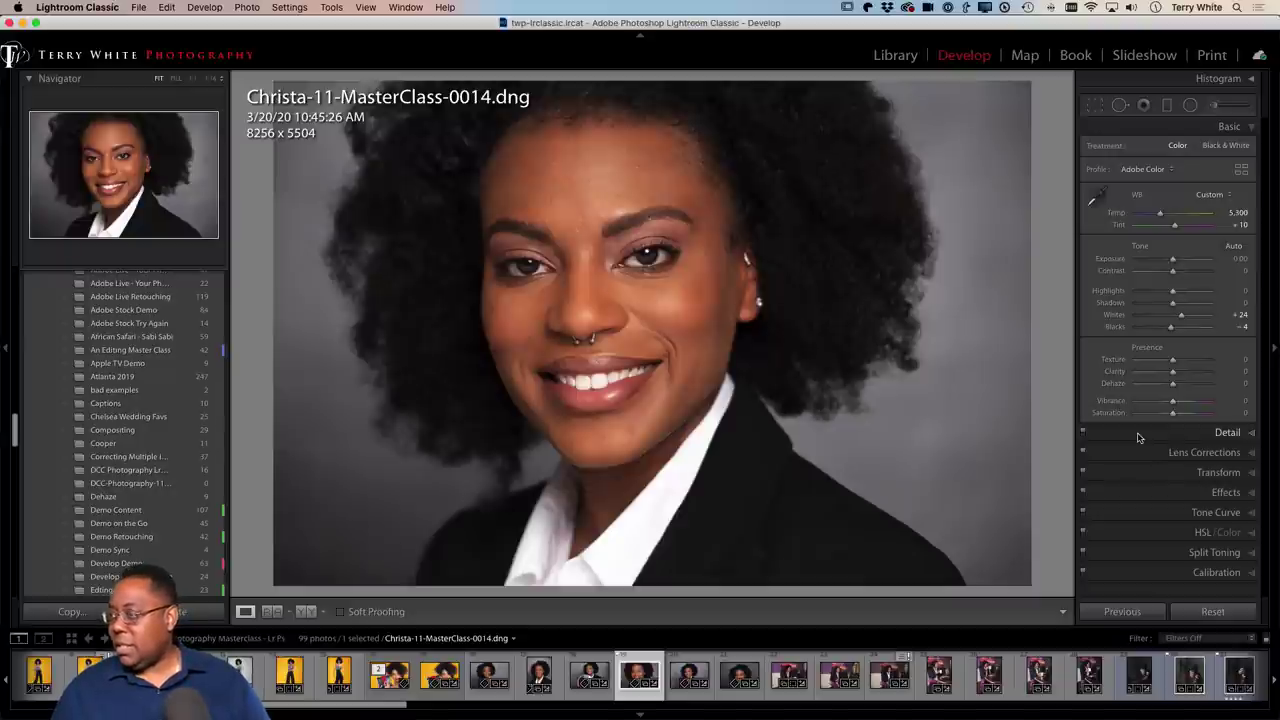
Return to the Library grid and scroll through the Photography Masterclass collection thumbnails.
key(backslash)
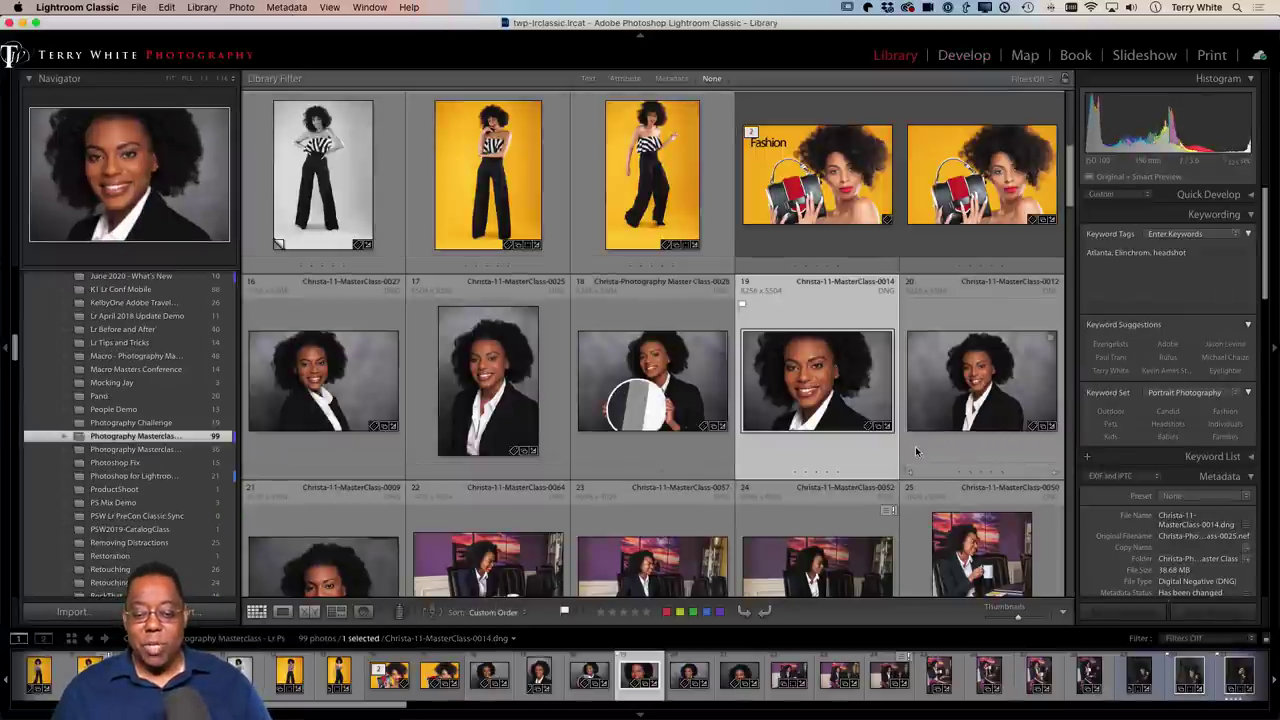
scroll(915, 451, down, 2)
scroll(915, 451, down, 1)
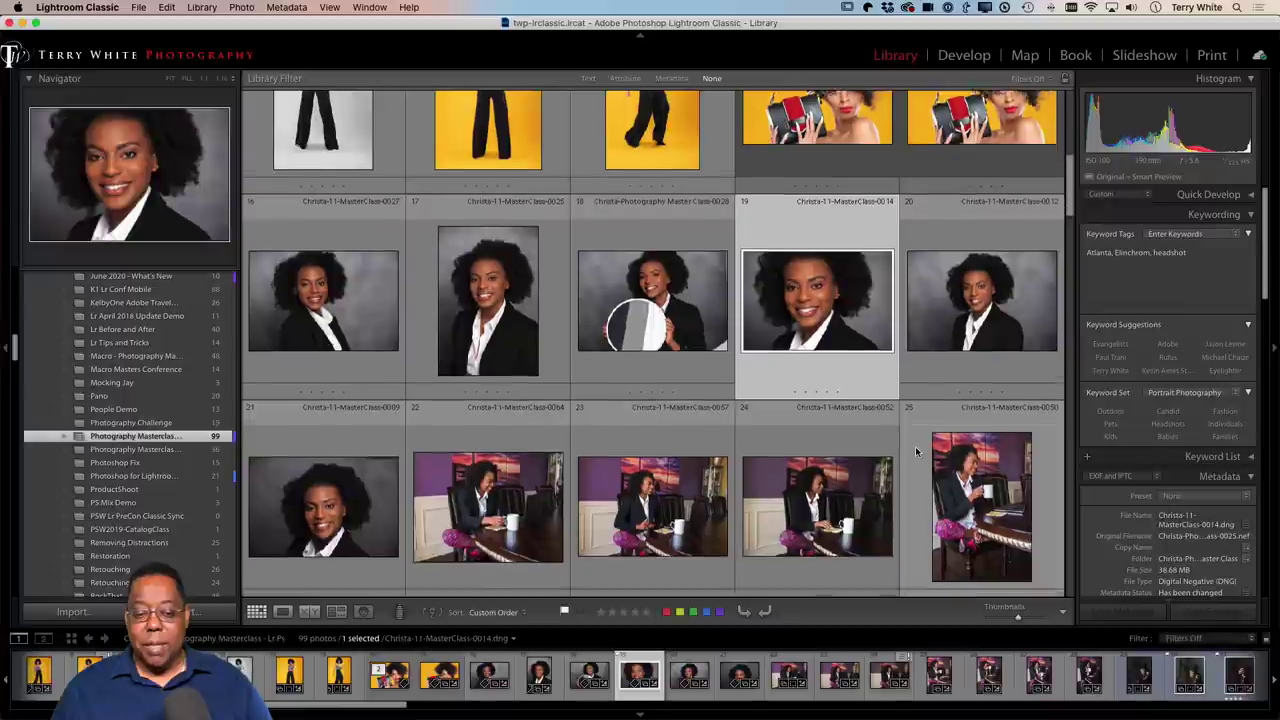
scroll(915, 451, down, 1)
scroll(915, 451, down, 1)
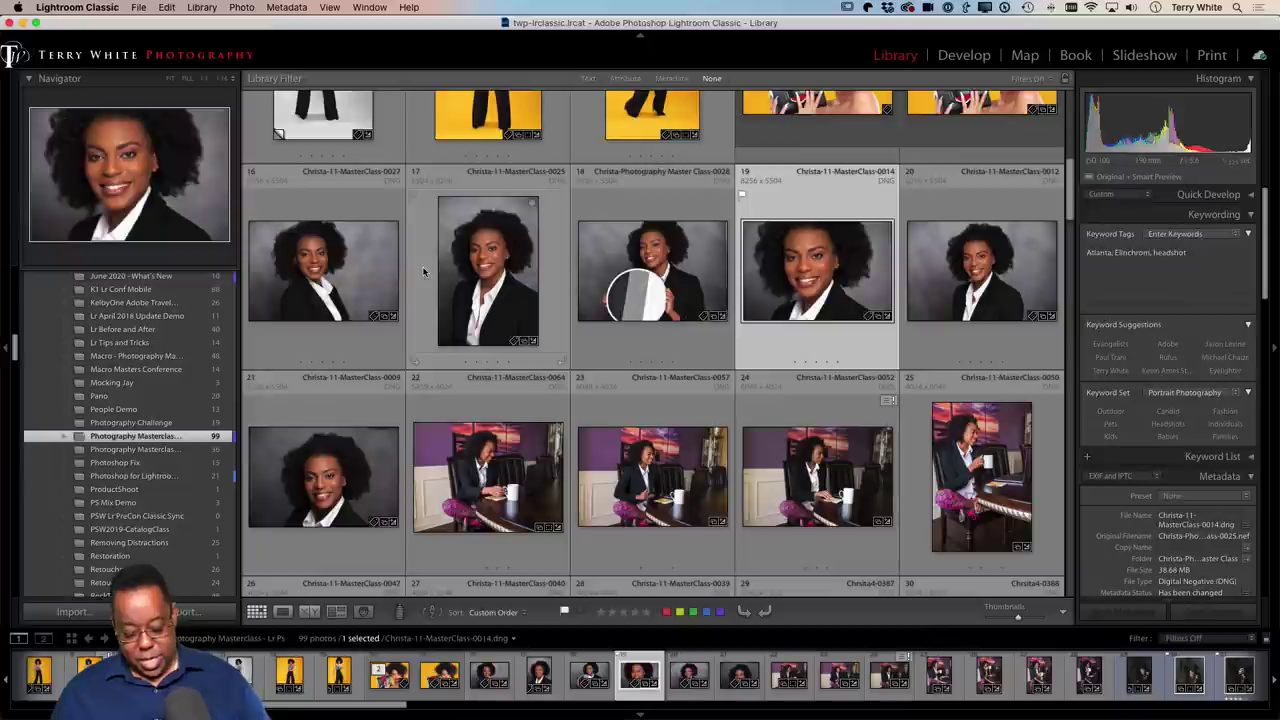
scroll(470, 282, up, 3)
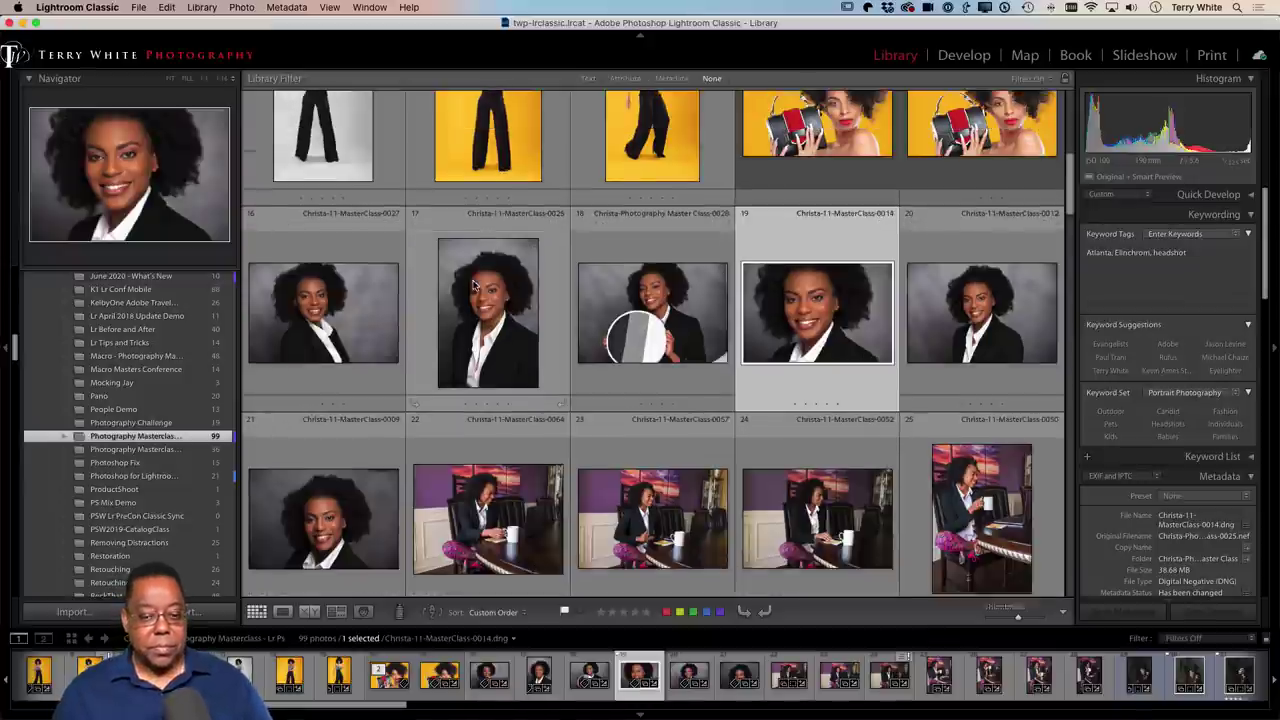
scroll(474, 285, up, 5)
scroll(474, 285, up, 4)
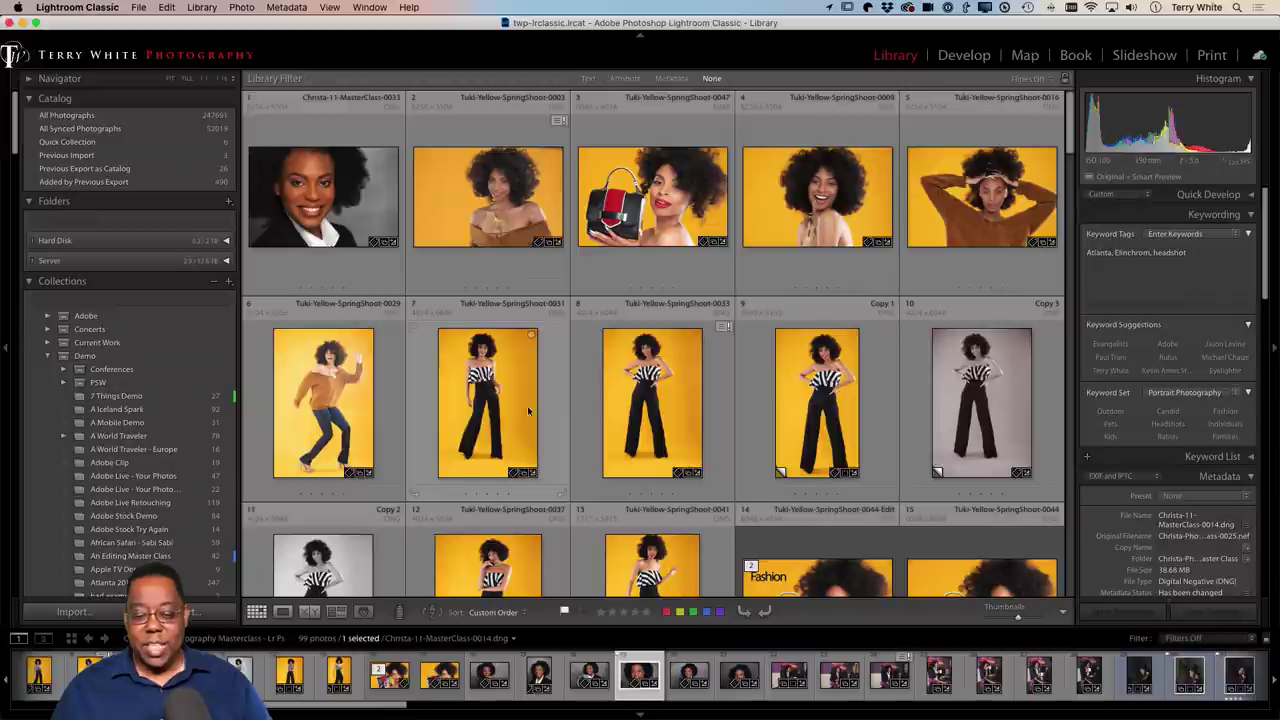
Build smart previews for the first eight photos, then make photo 4 the active photo.
shift+click(648, 413)
key(super+z)
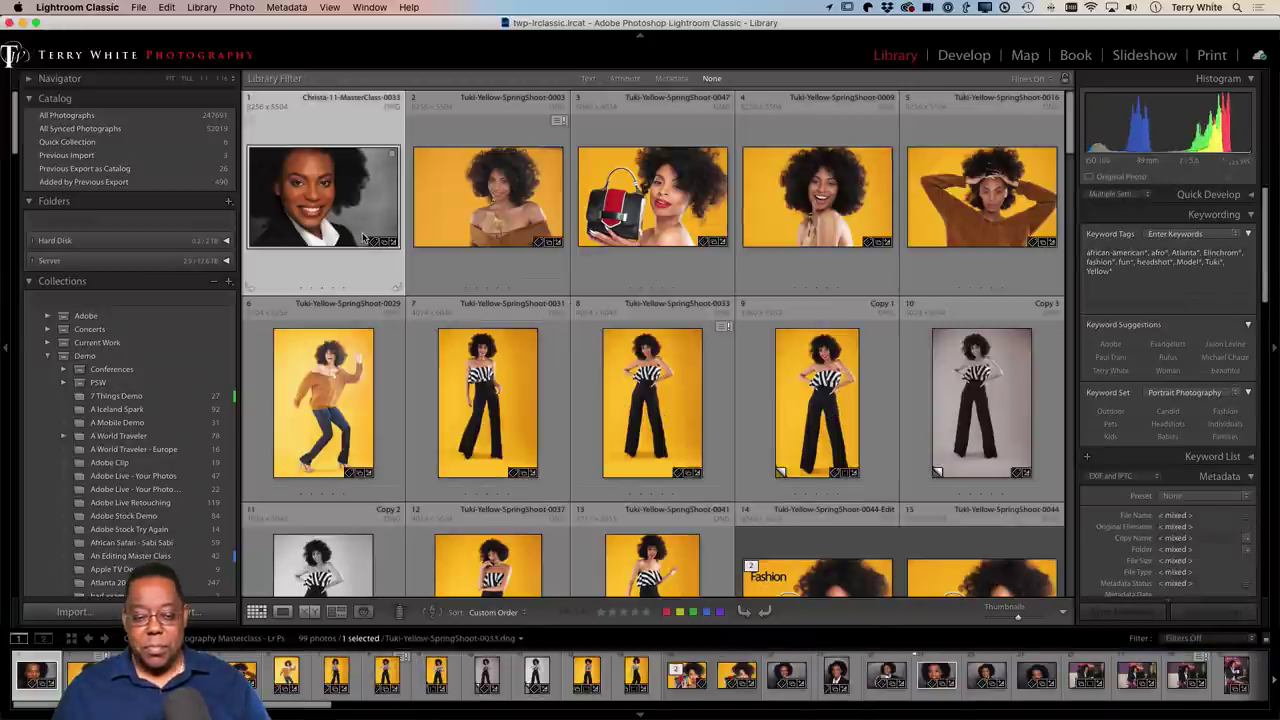
click(202, 8)
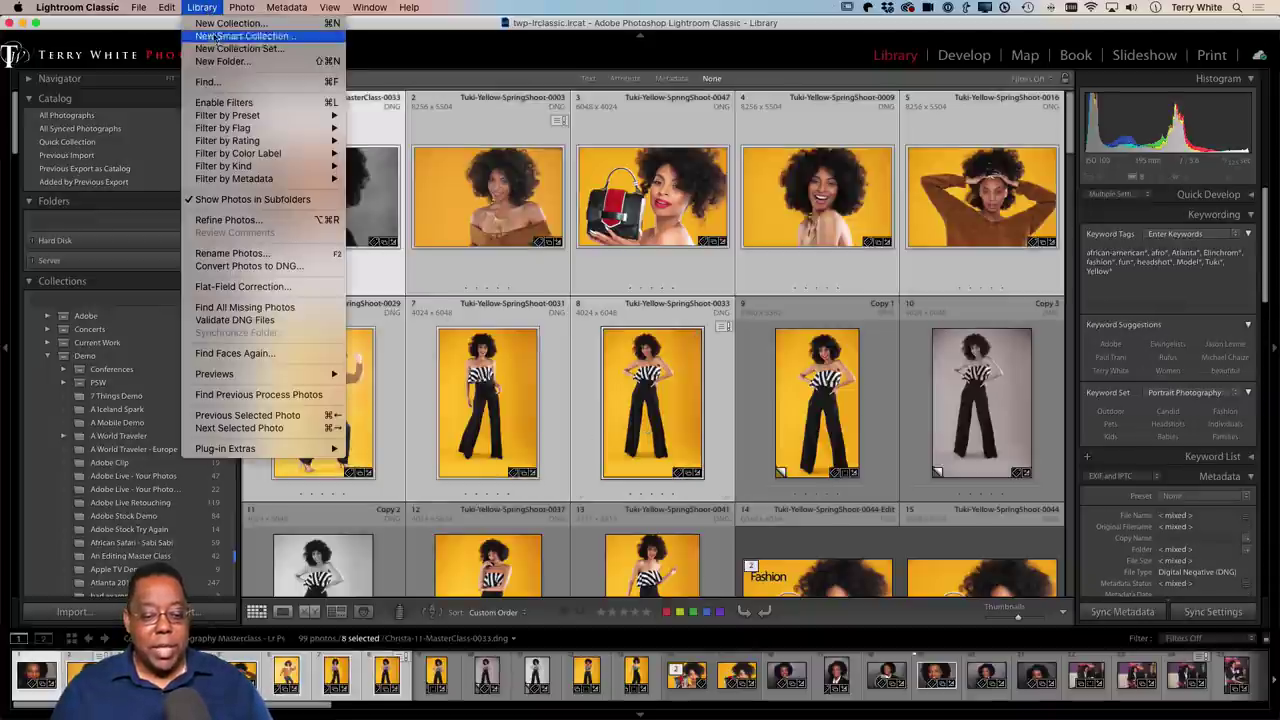
mouse_move(214, 374)
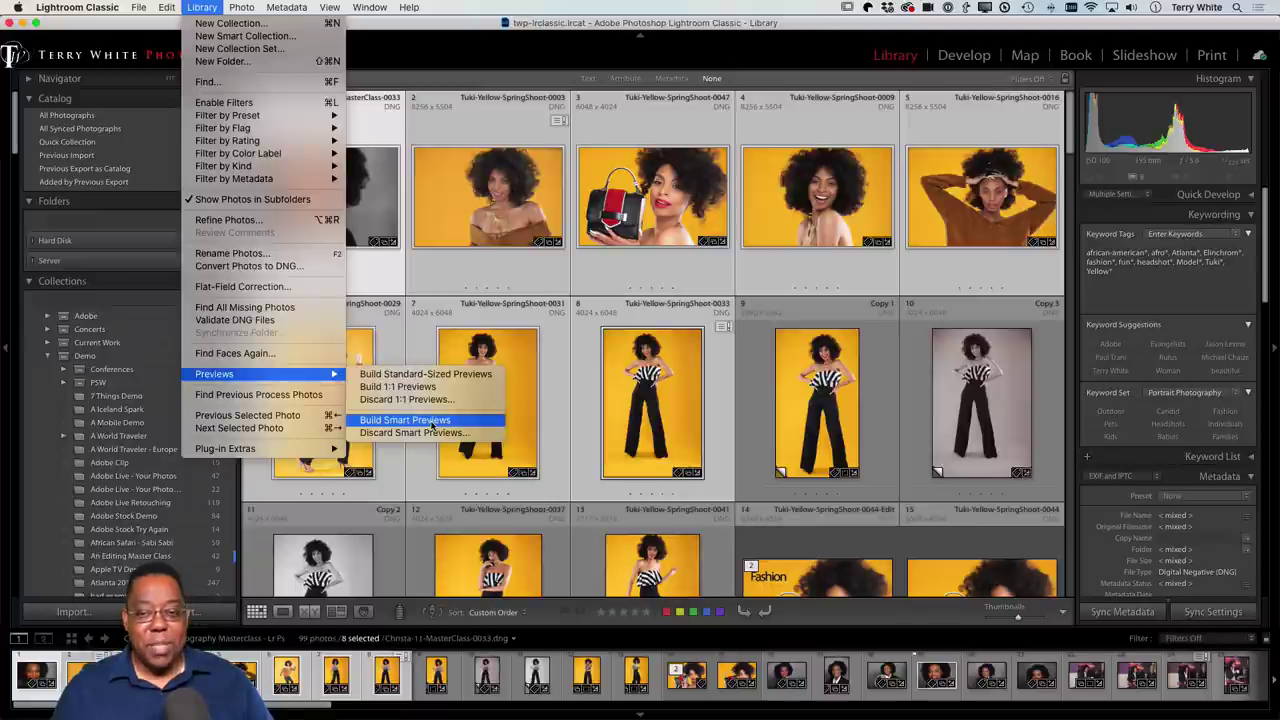
click(432, 421)
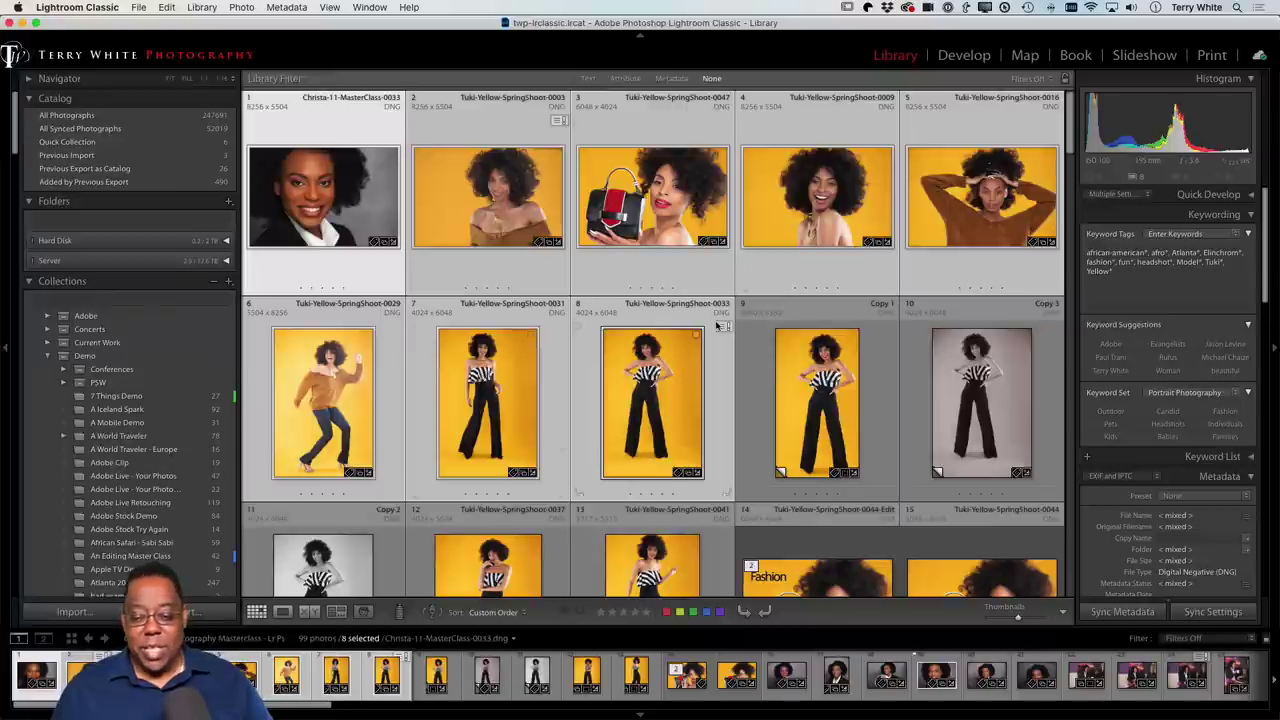
click(768, 236)
click(780, 264)
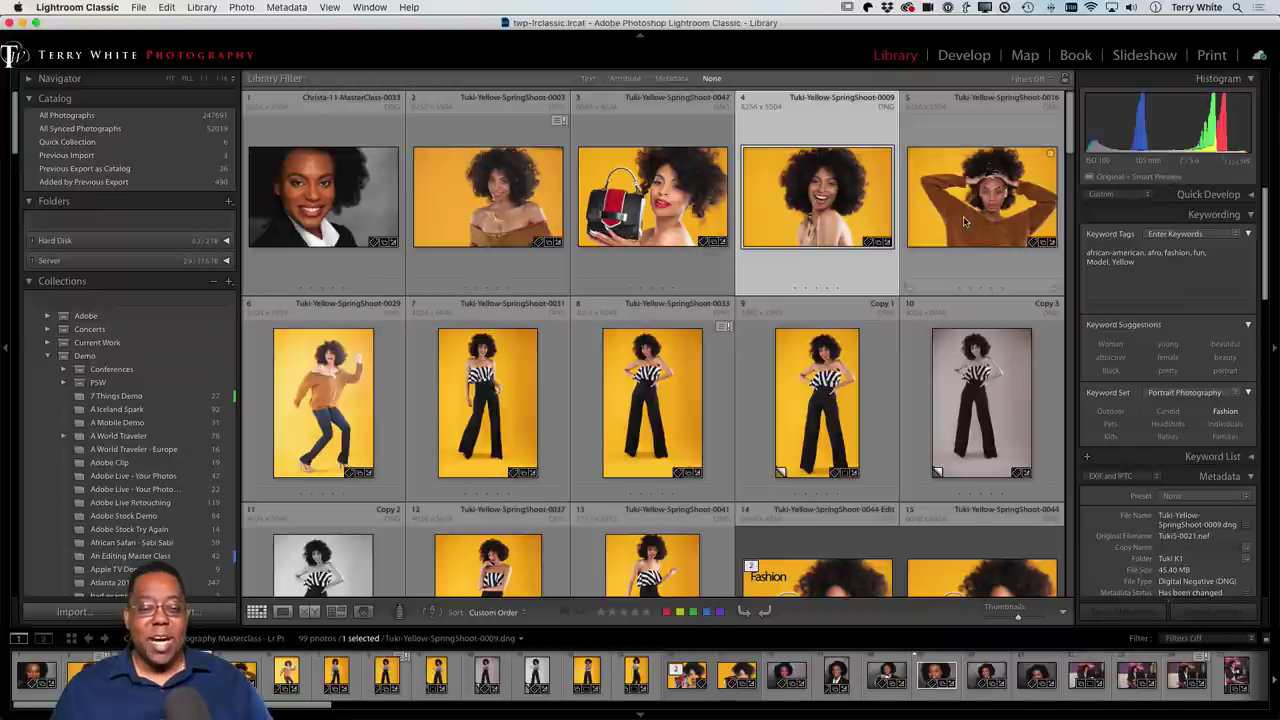
mouse_move(817, 196)
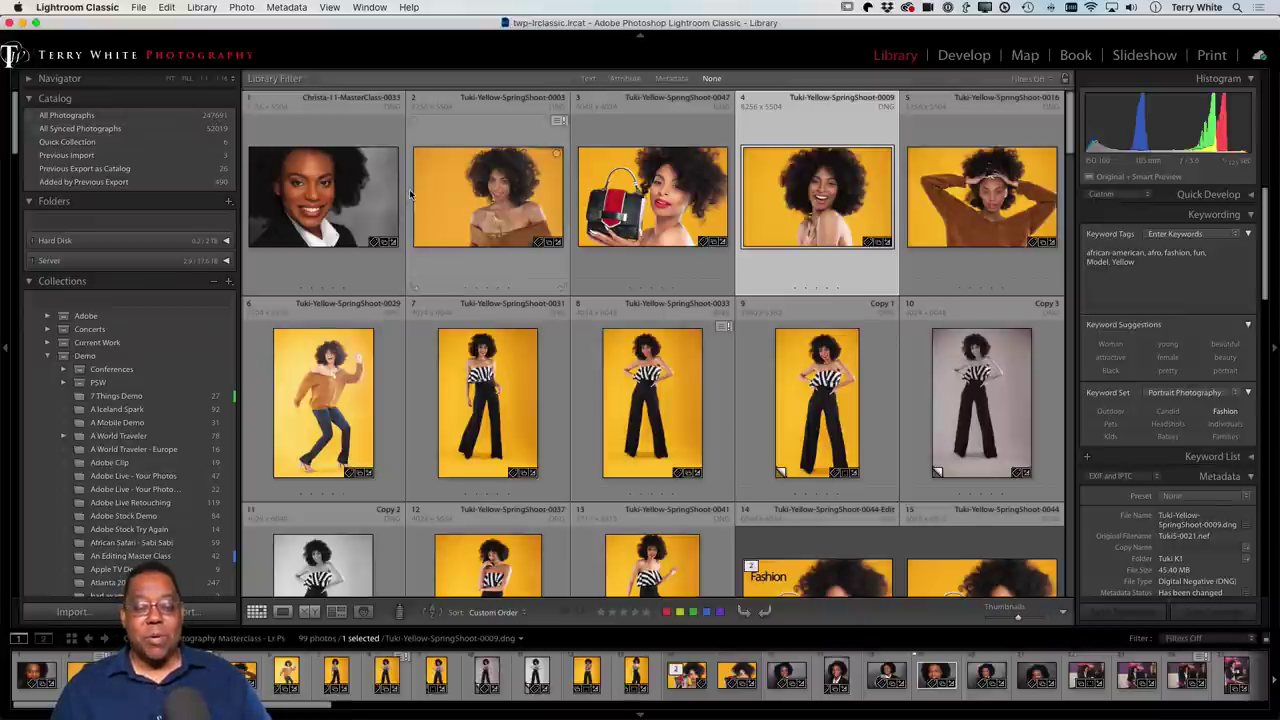
Switch to cloud Adobe Lightroom to view the Photography Masterclass - Lr Ps album's 98 photos.
key(super+Tab)
key(super+Tab)
key(super+Tab)
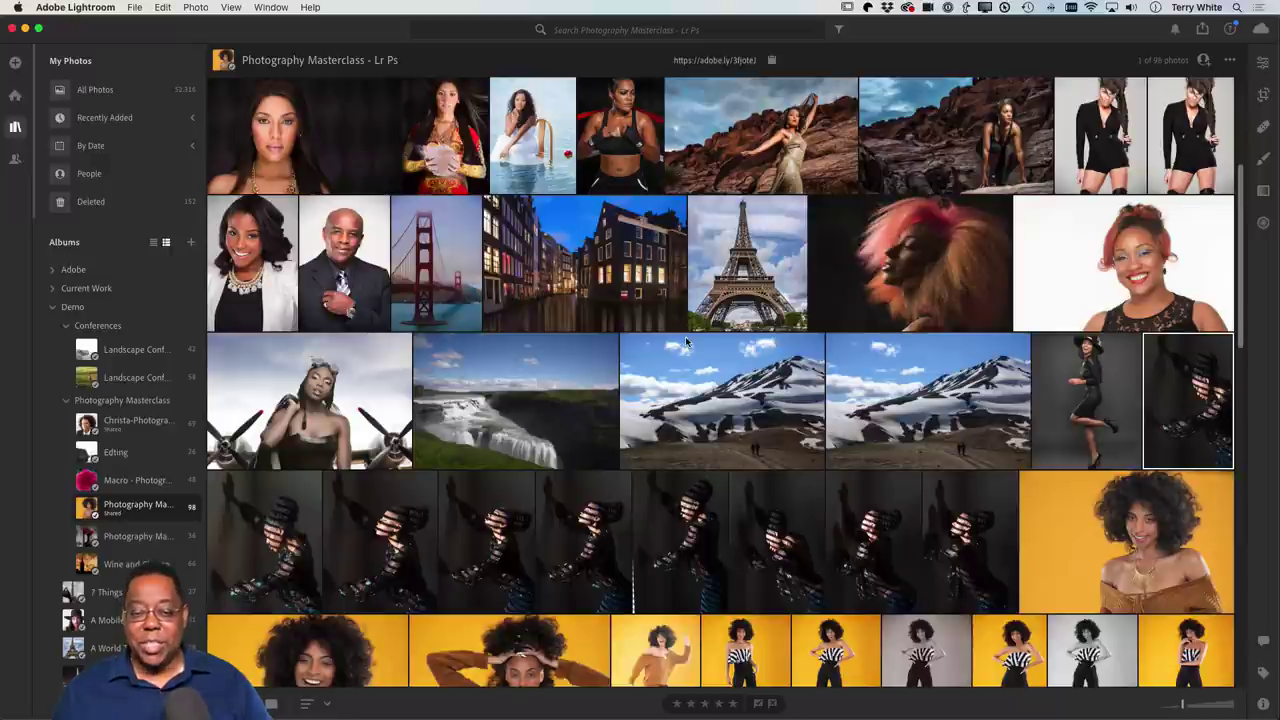
Return to Lightroom Classic's 99-photo grid with Tuki-Yellow-SpringShoot-0009.dng still selected.
key(super+Tab)
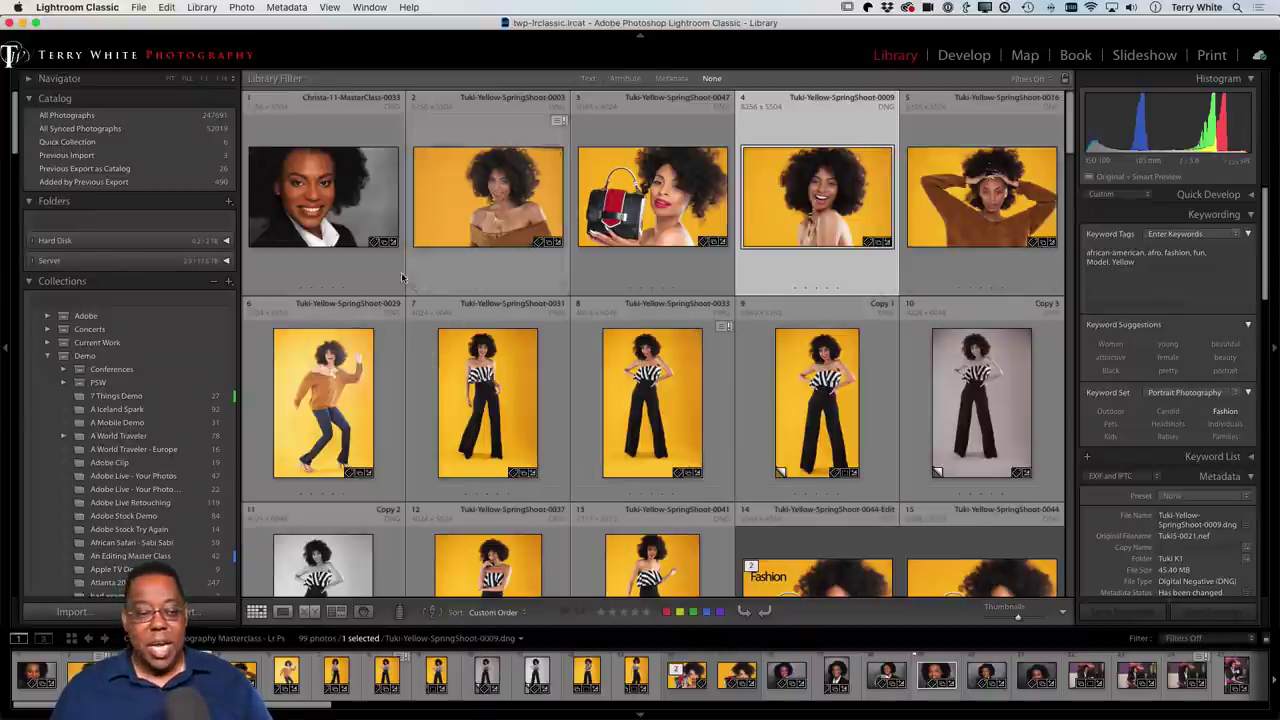
Open Catalog Settings on General, showing the 2.55 GB catalog with weekly backup on exit.
click(96, 7)
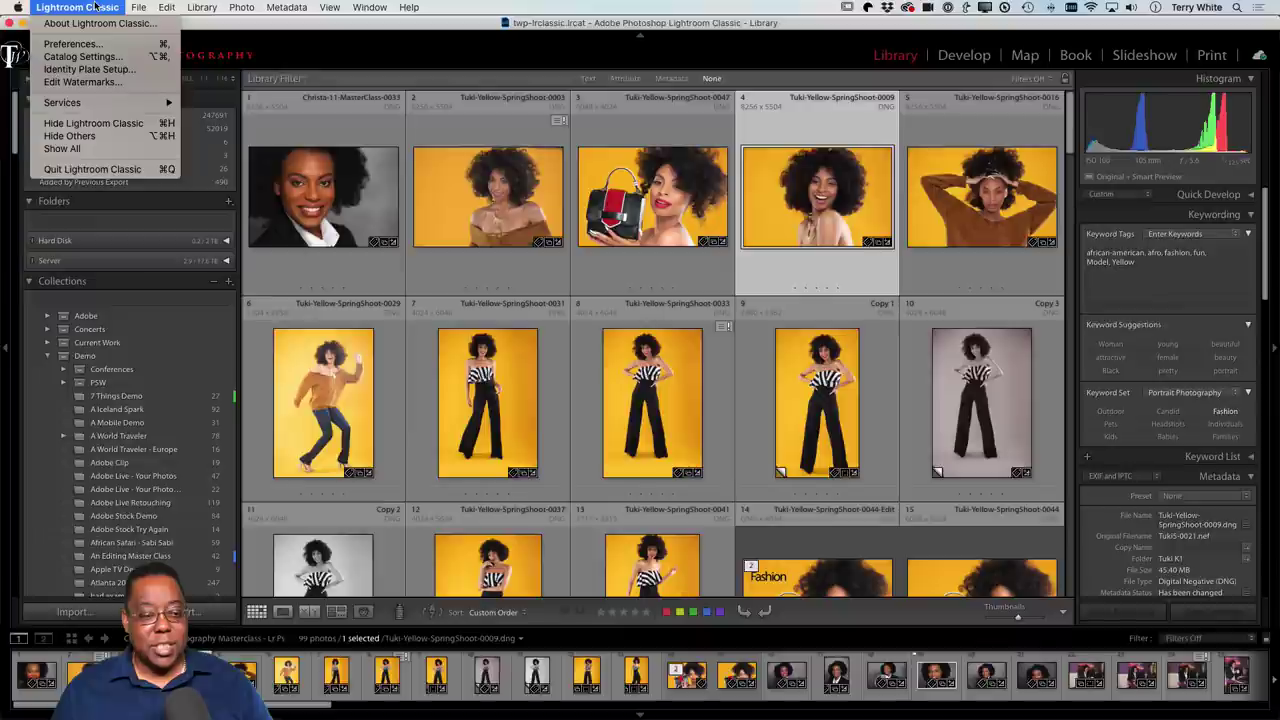
click(468, 186)
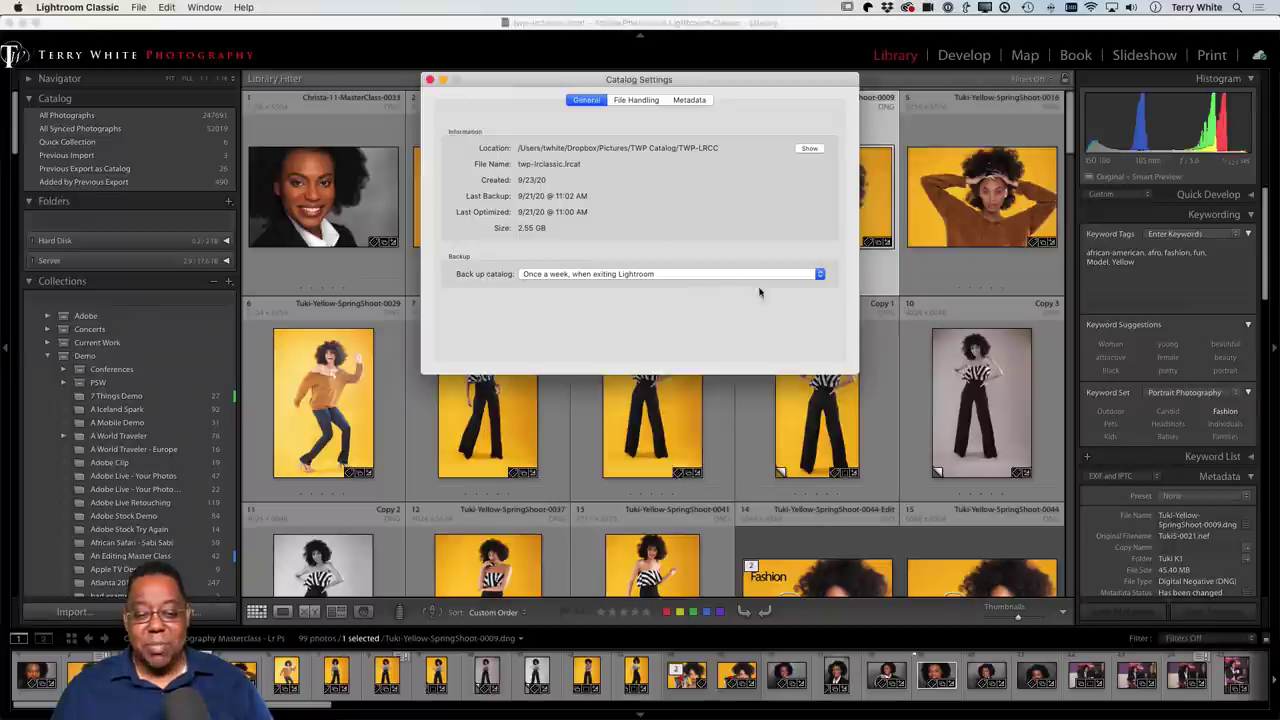
Close Catalog Settings after reviewing them, returning to the 99-photo Library grid.
click(430, 79)
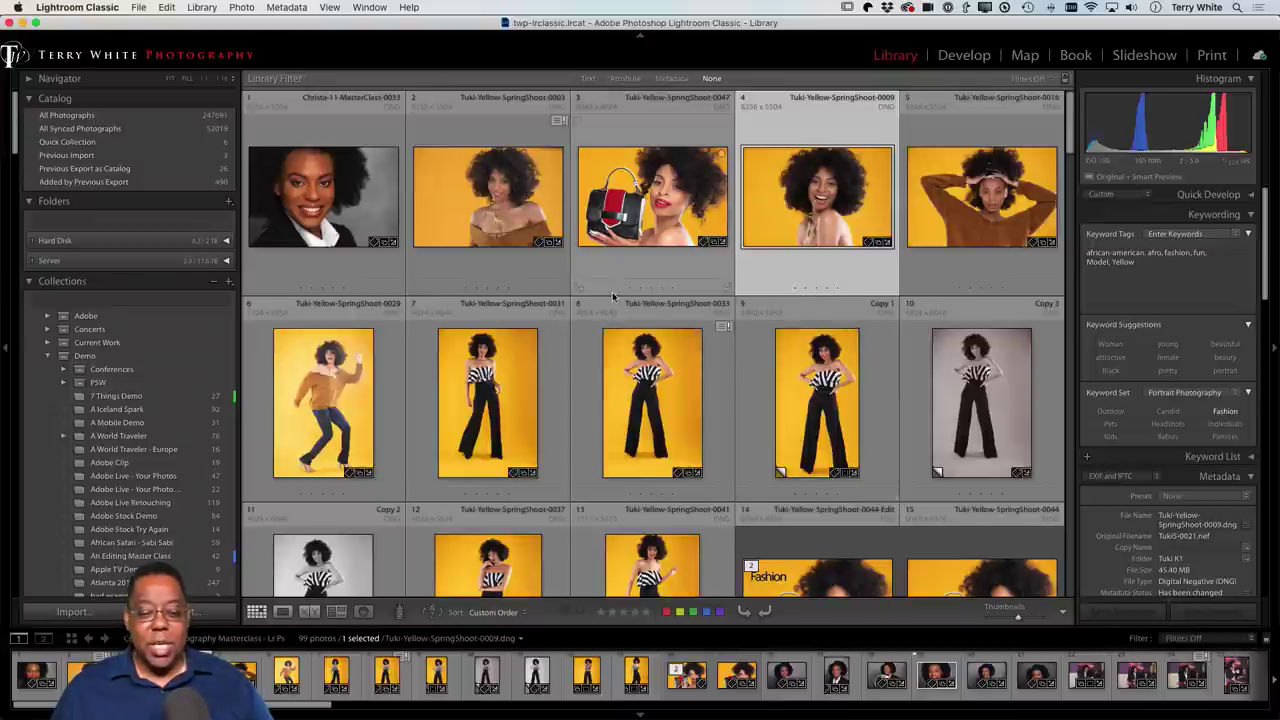
Make the headshot Christa-11-MasterClass-0033.dng active and scroll Collections to Photography Masterclass.
click(338, 184)
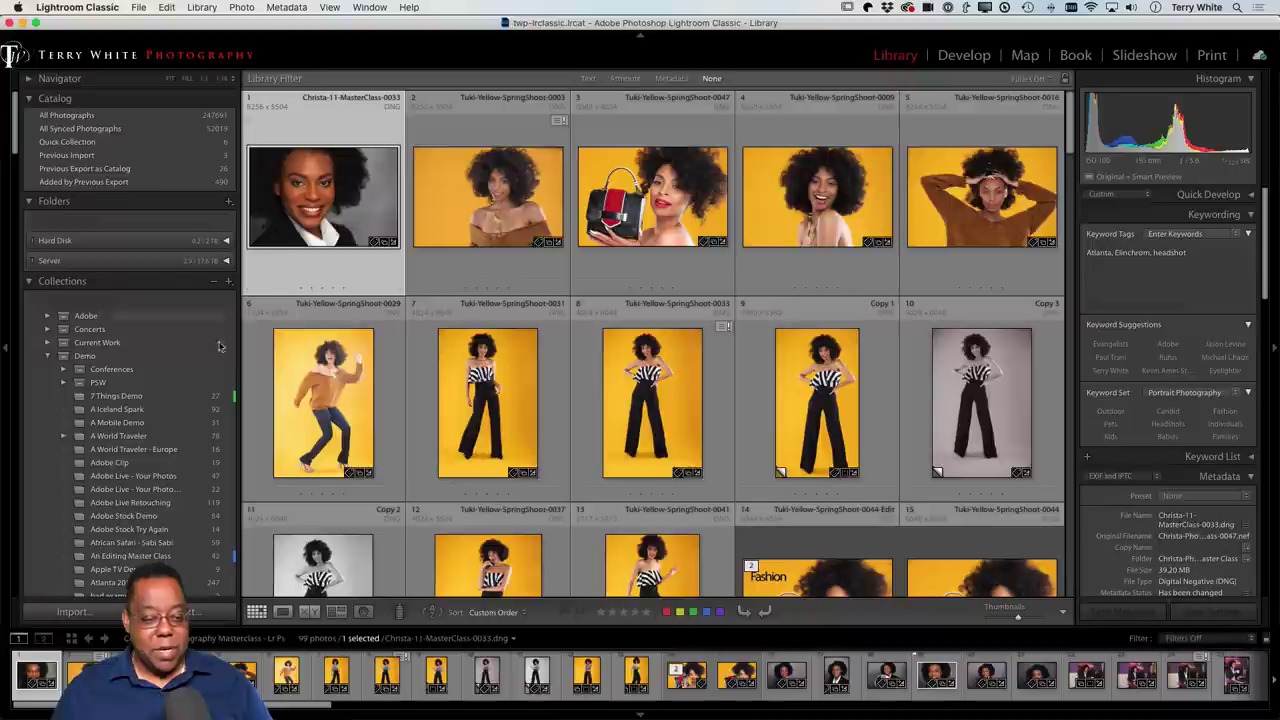
scroll(200, 365, down, 1)
scroll(200, 365, down, 5)
scroll(200, 365, down, 5)
scroll(200, 365, down, 5)
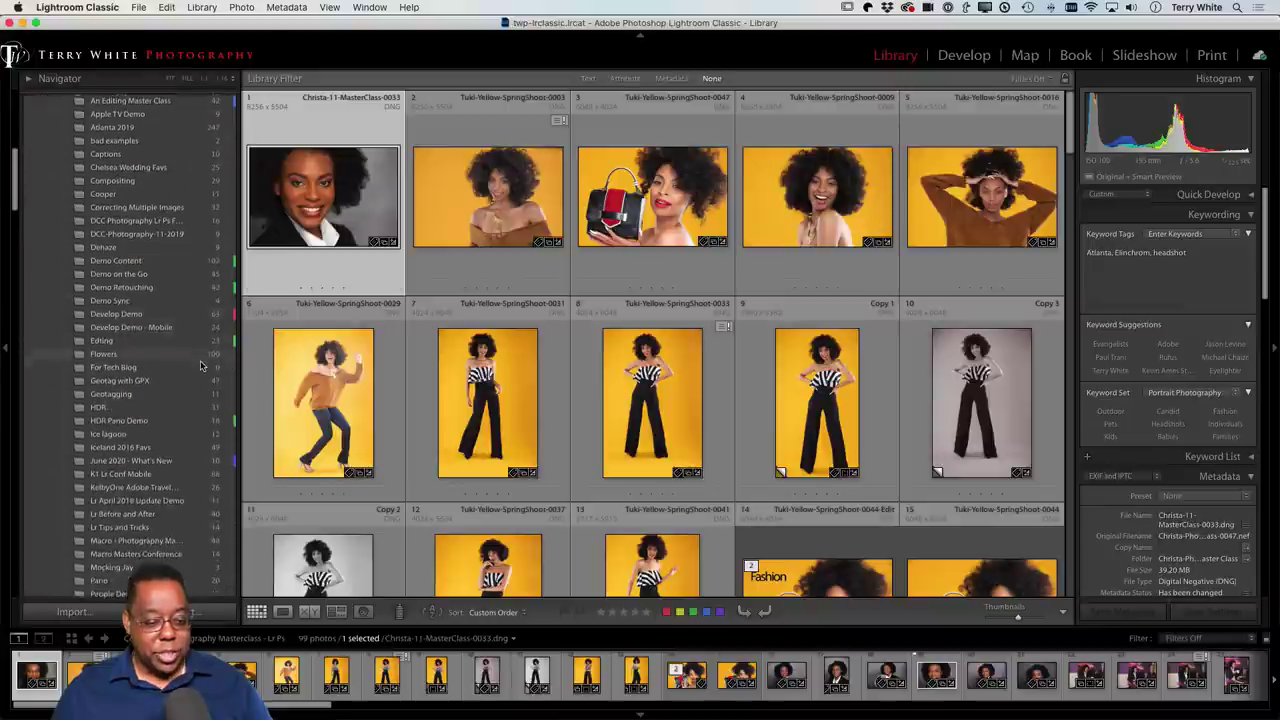
scroll(200, 365, down, 5)
scroll(200, 365, down, 2)
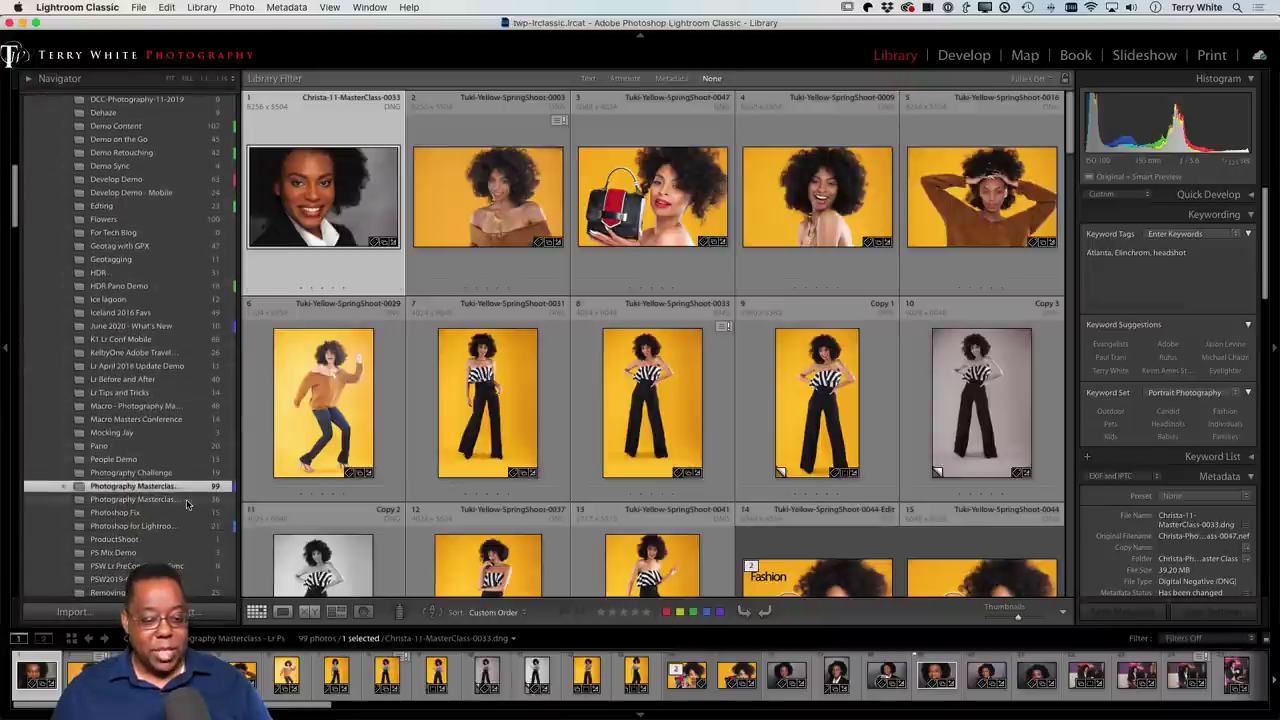
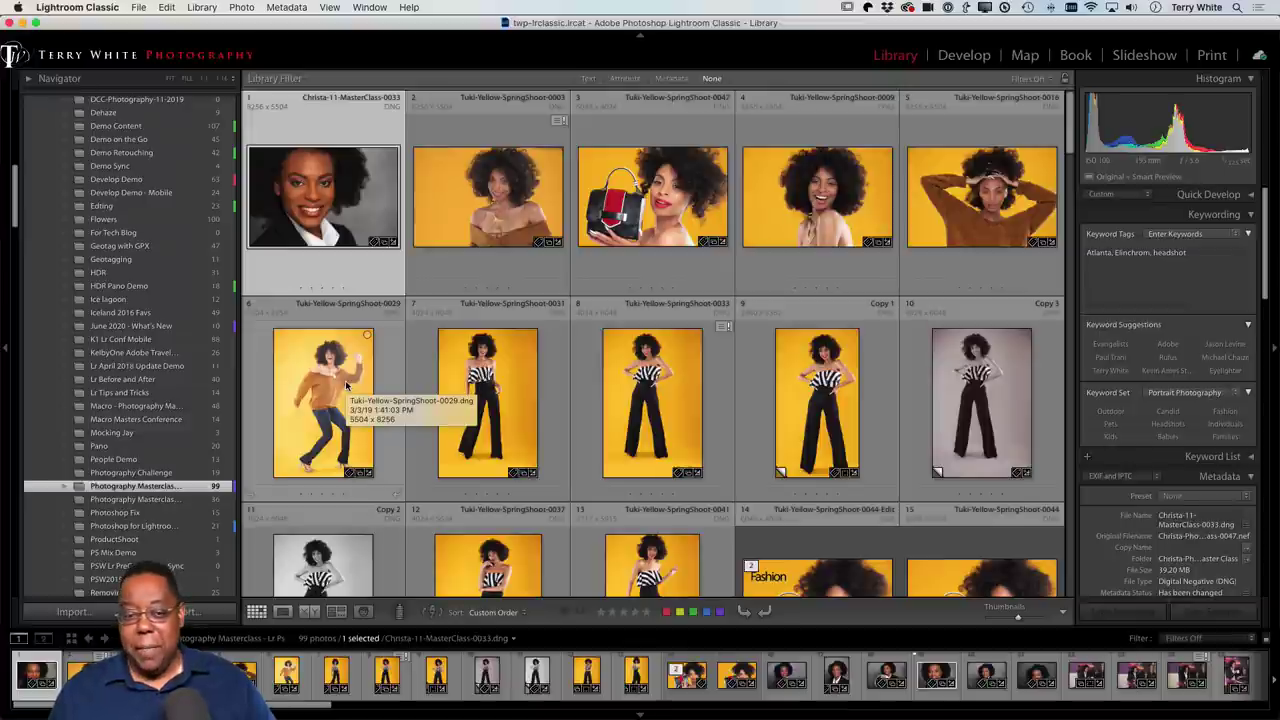
Bring up the first headshot's context menu and browse the collections it belongs to.
scroll(345, 198, down, 1)
right_click(347, 198)
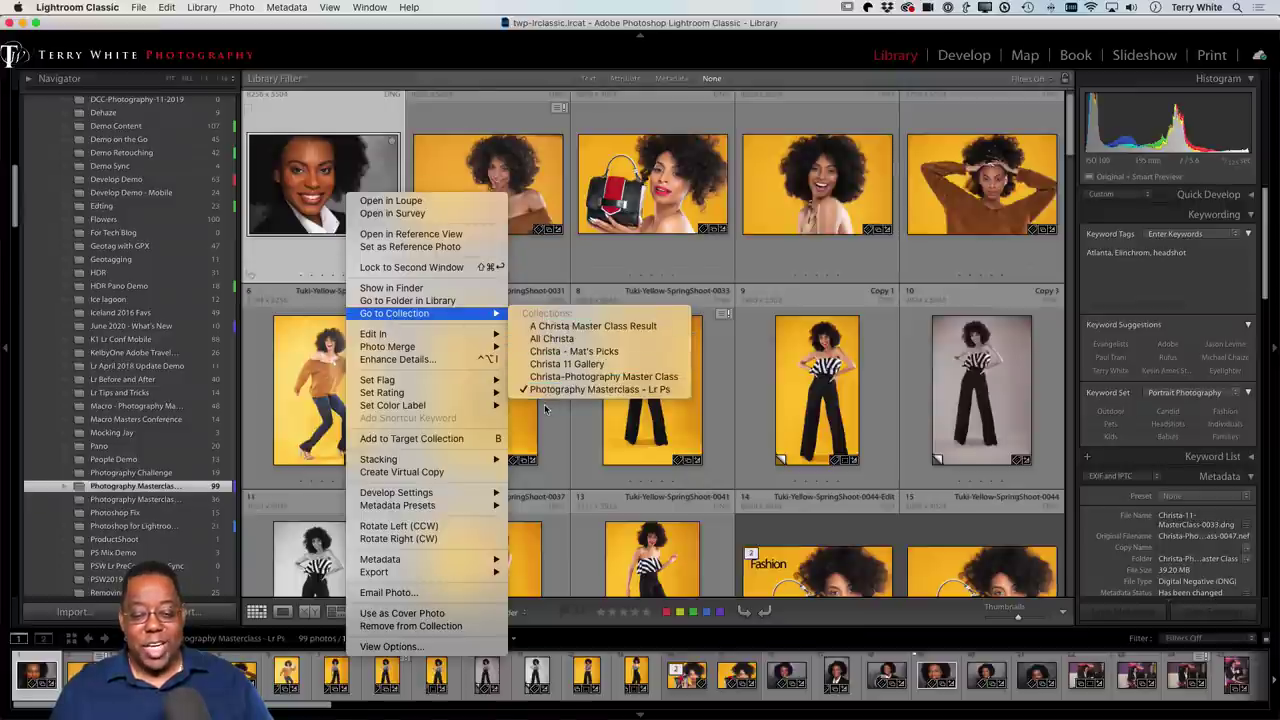
mouse_move(394, 313)
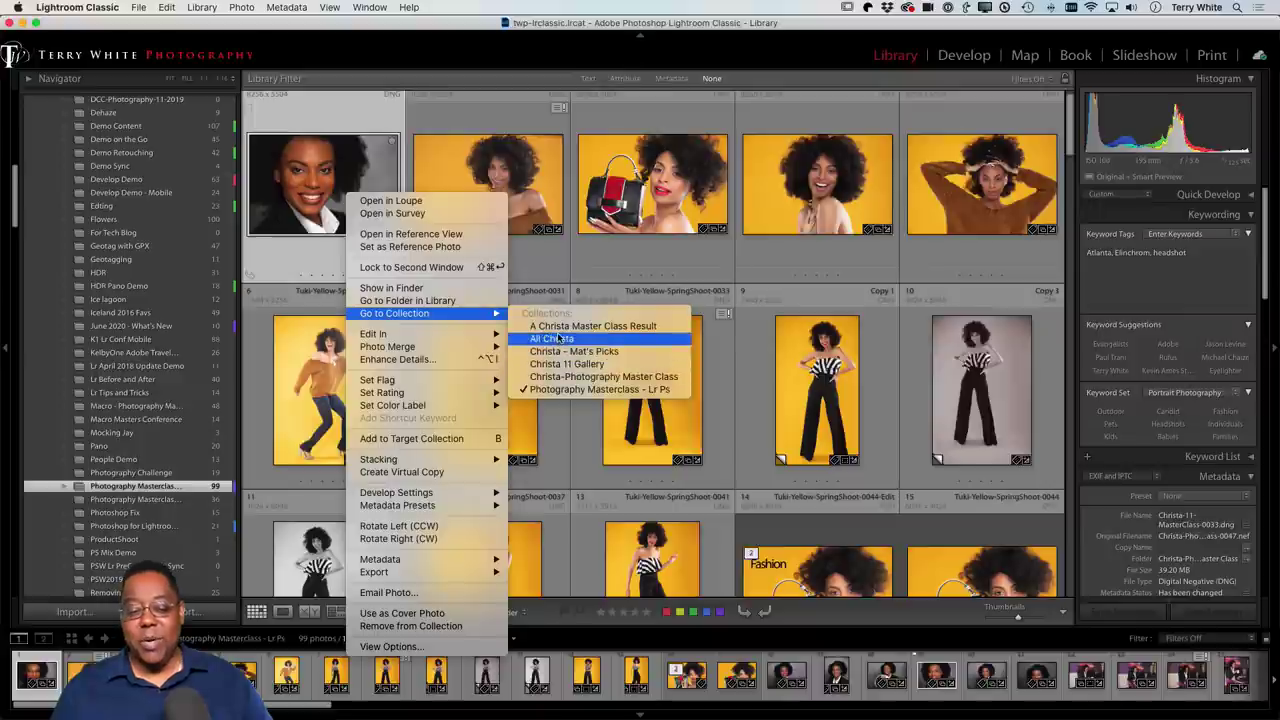
key(Up)
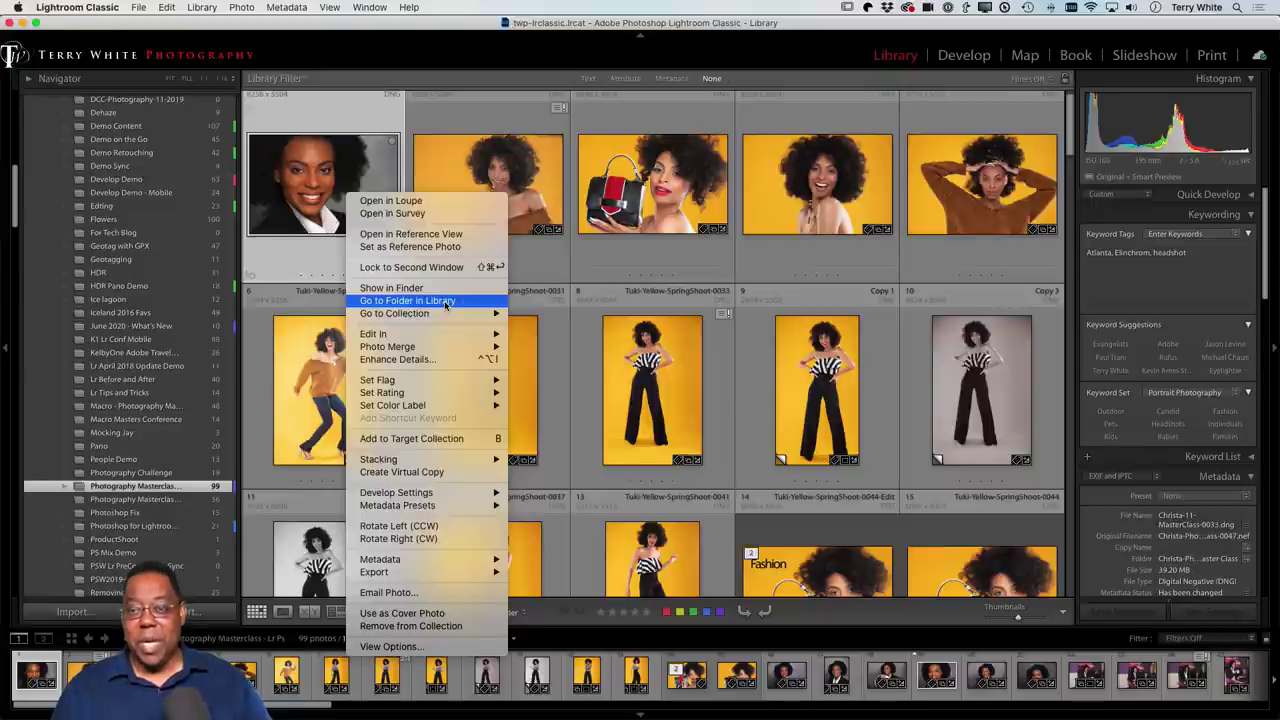
Dismiss the headshot's context menu and bring up the app switcher.
click(736, 254)
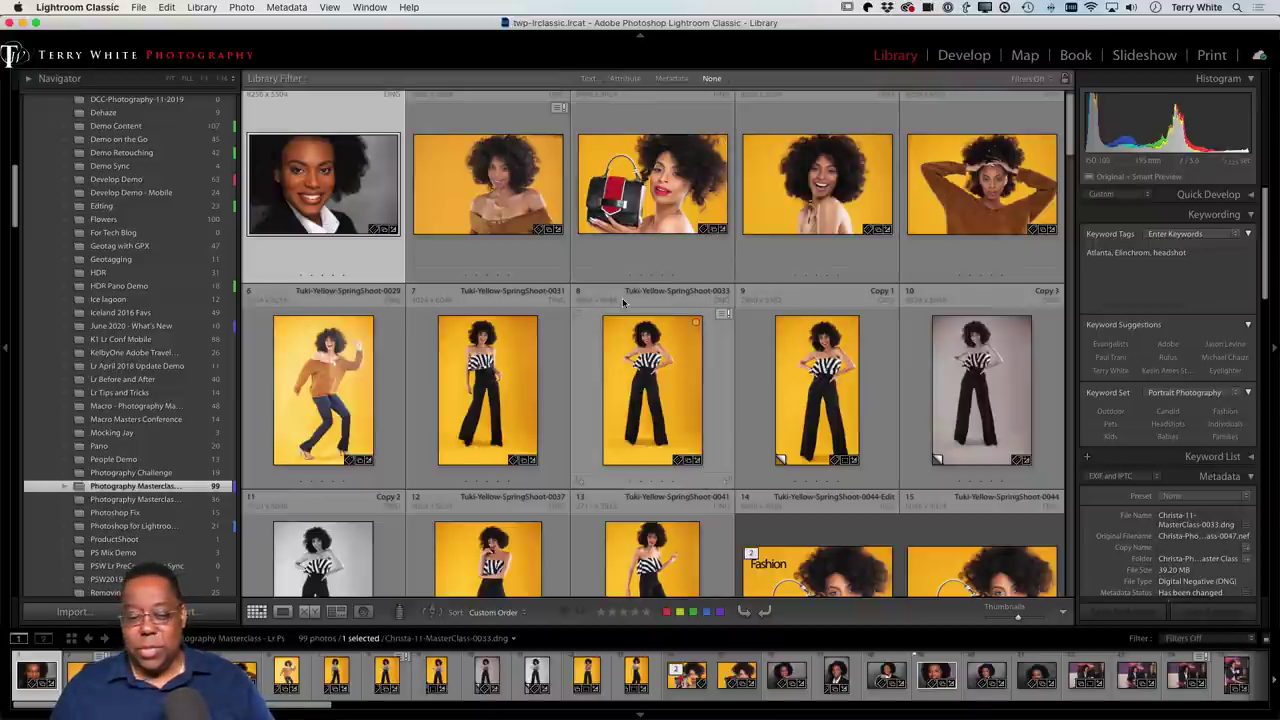
key(super+Tab)
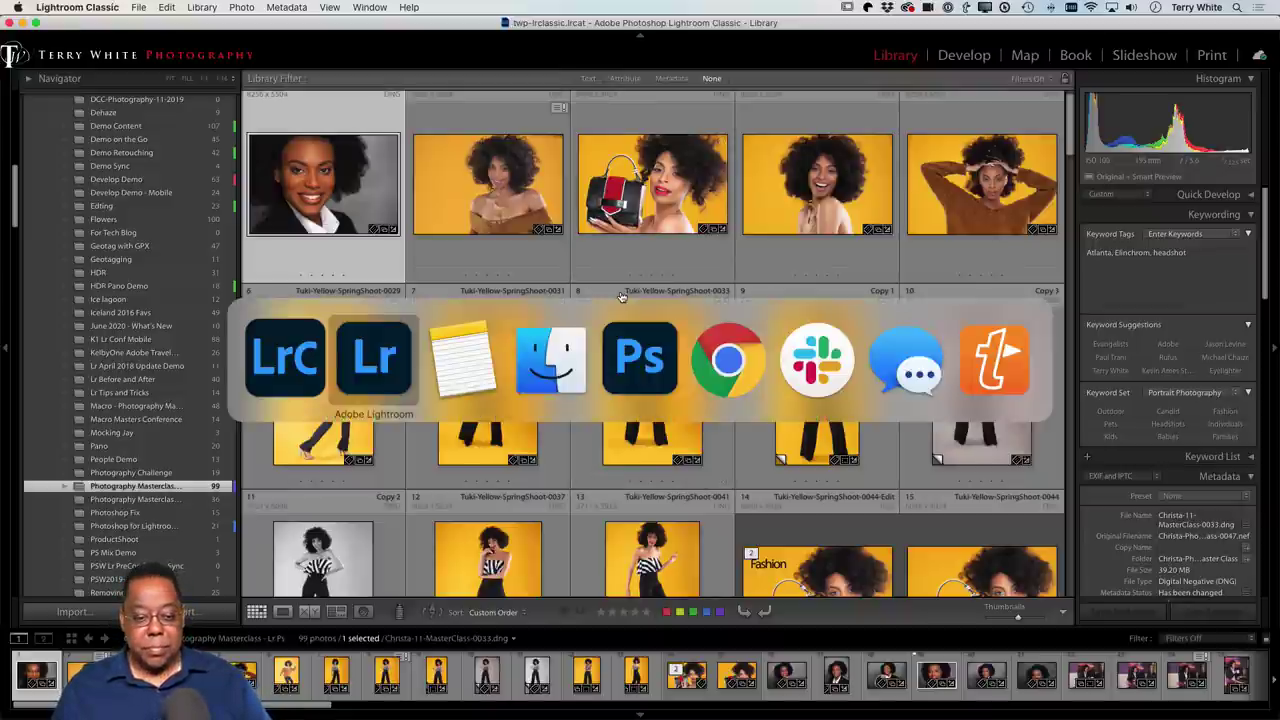
Switch to Photoshop, zoom in and pan over the lion's muzzle, then fit it to the window.
key(super+Tab)
key(super+Tab)
key(super+Tab)
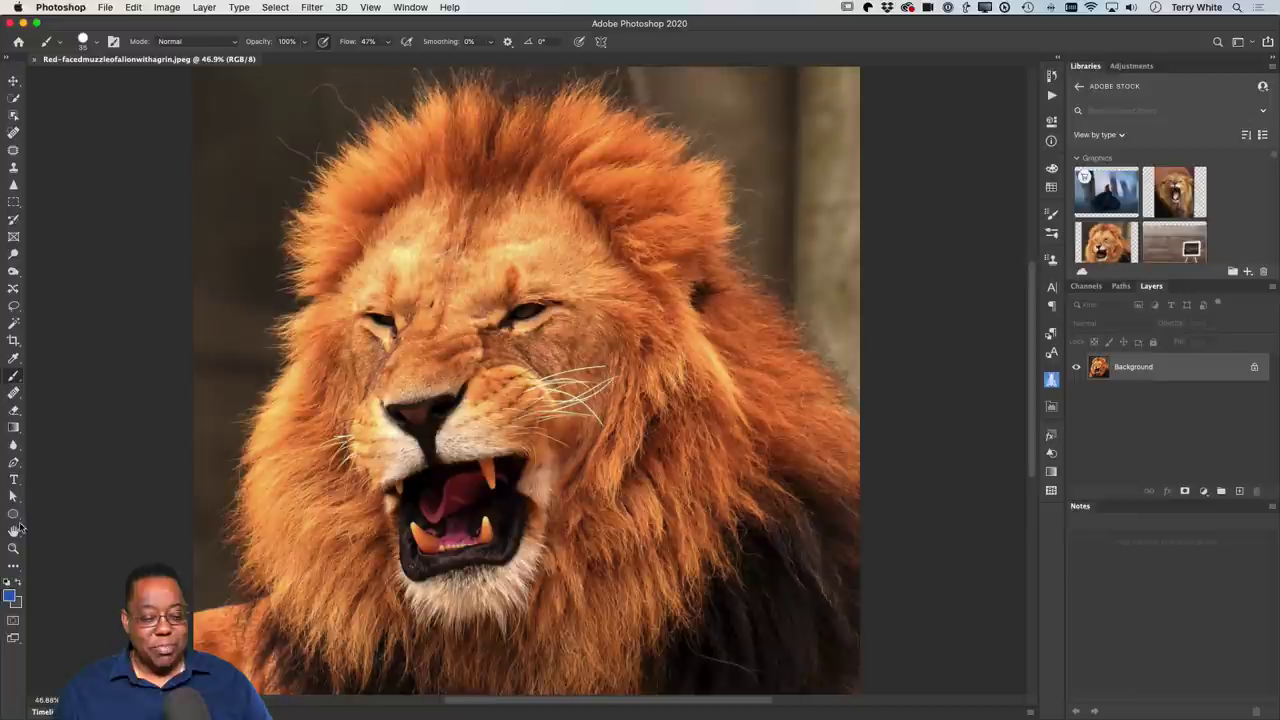
click(14, 530)
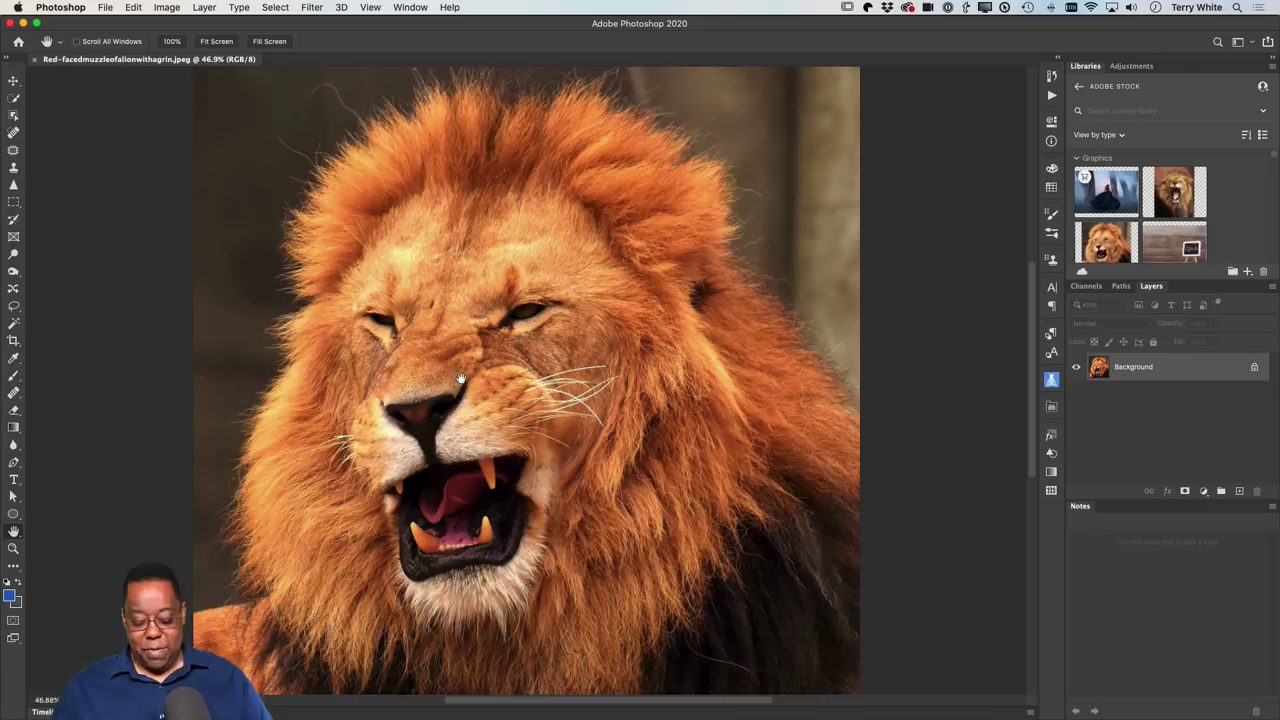
key(super+equal)
key(super+equal)
key(super+equal)
key(super+equal)
key(super+equal)
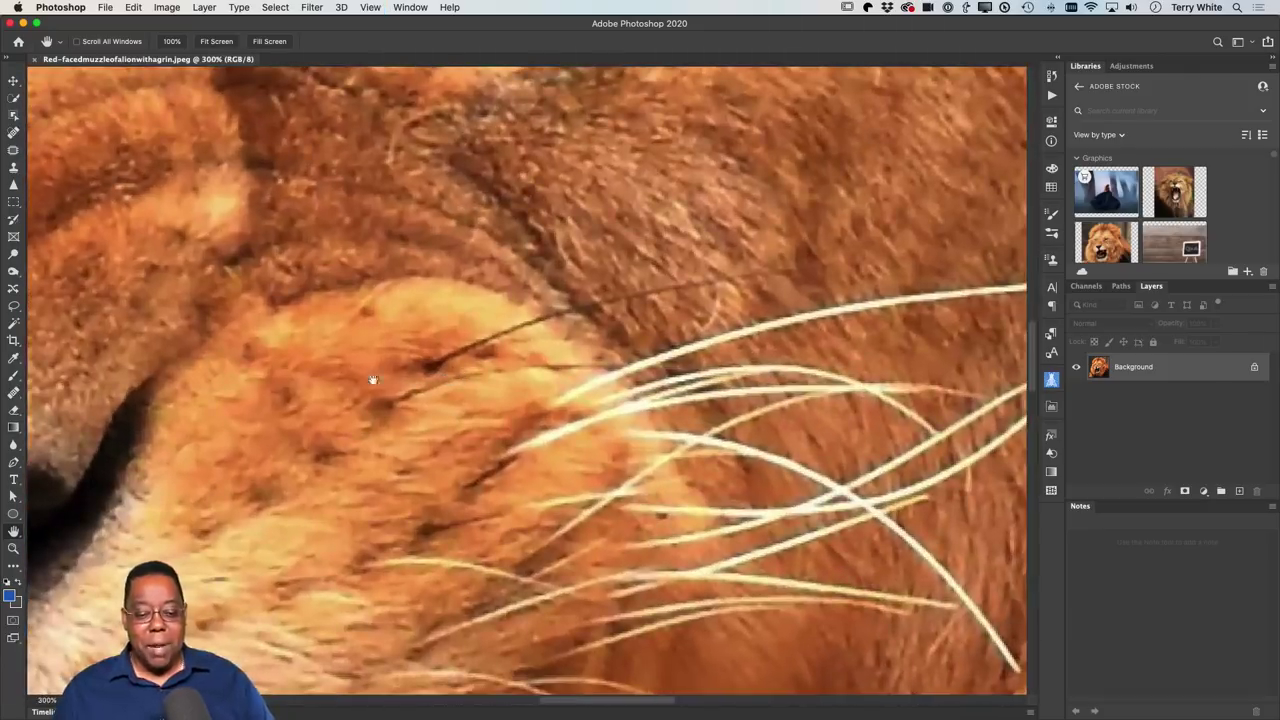
mouse_move(371, 377)
mouse_down()
mouse_move(771, 341)
mouse_move(643, 442)
mouse_up()
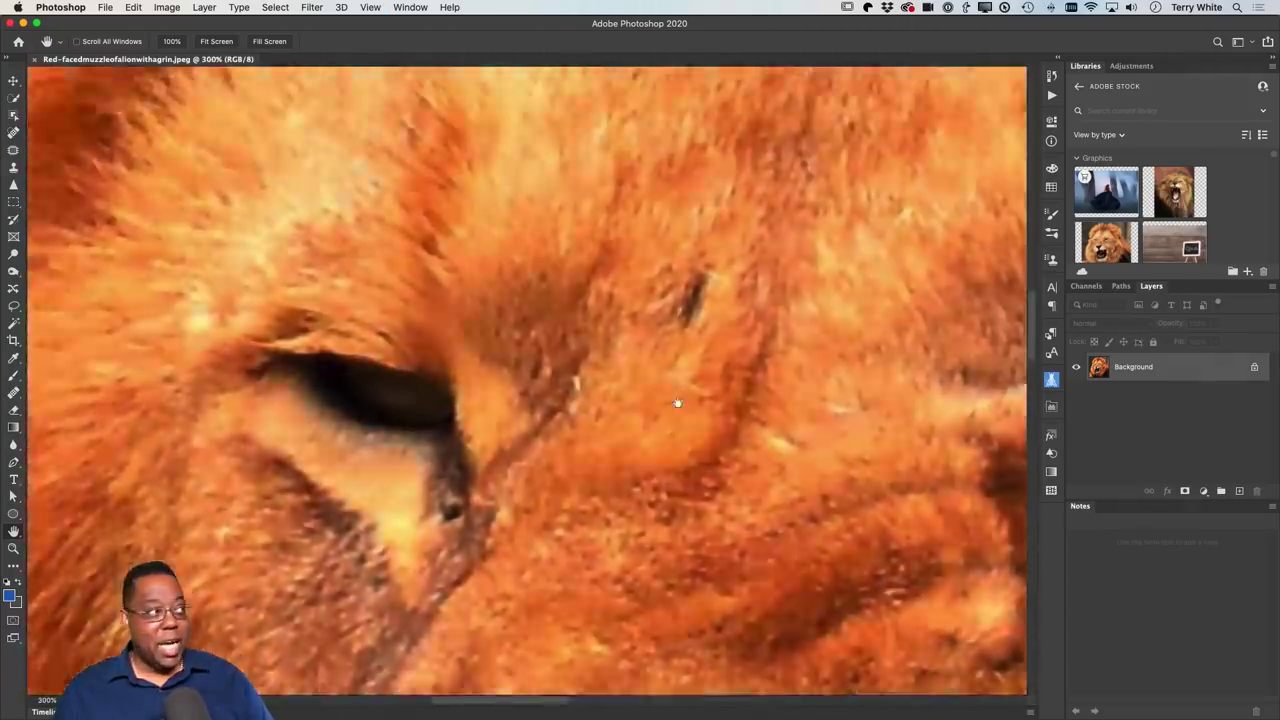
scroll(634, 428, down, 5)
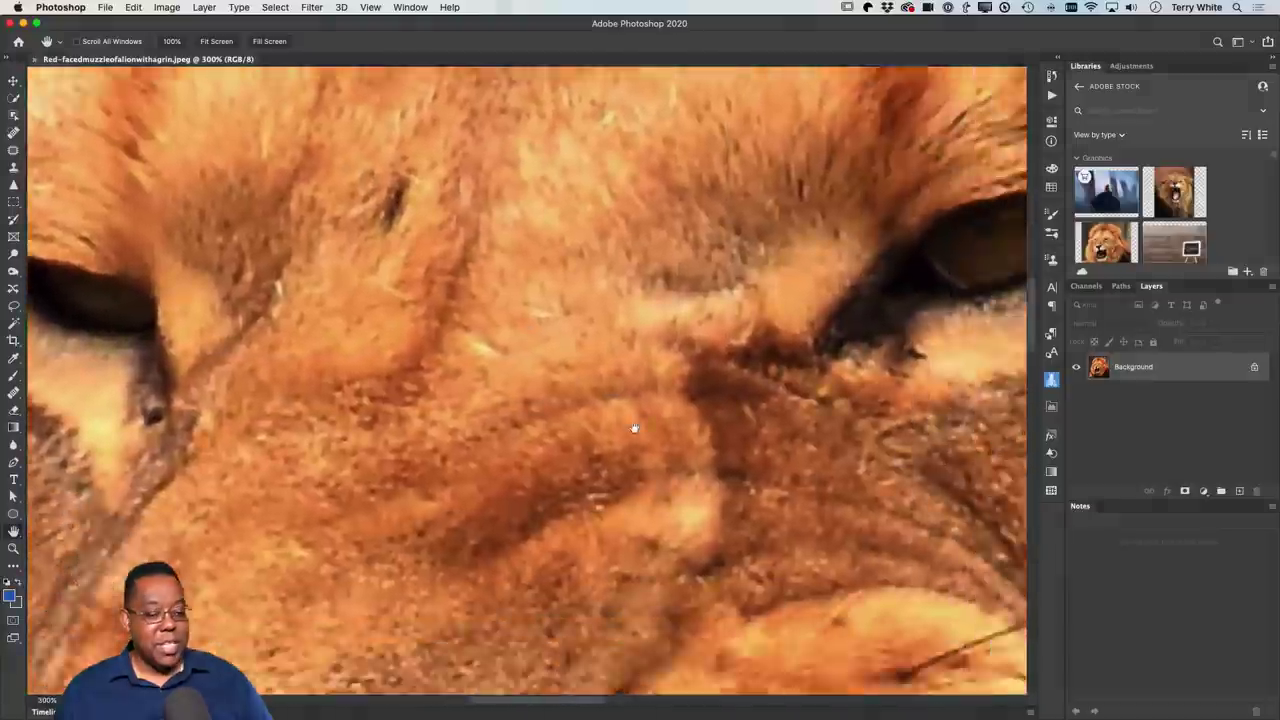
scroll(634, 428, right, 5)
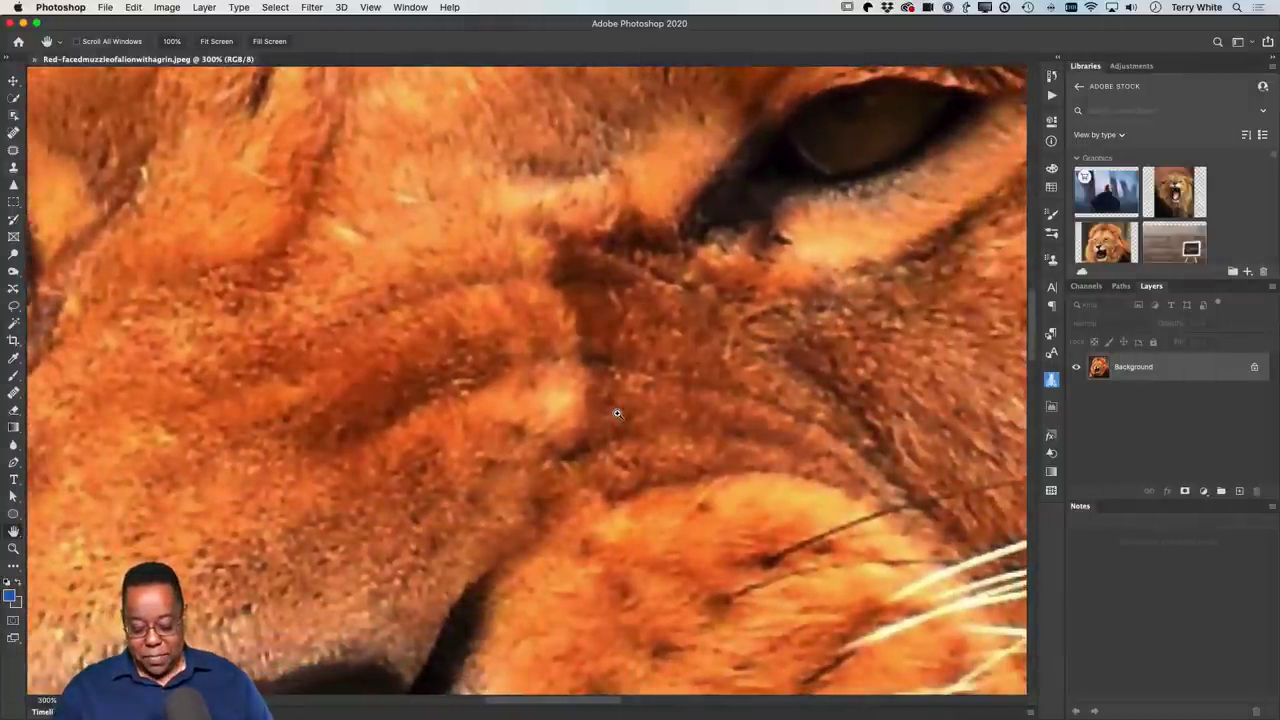
key(super+0)
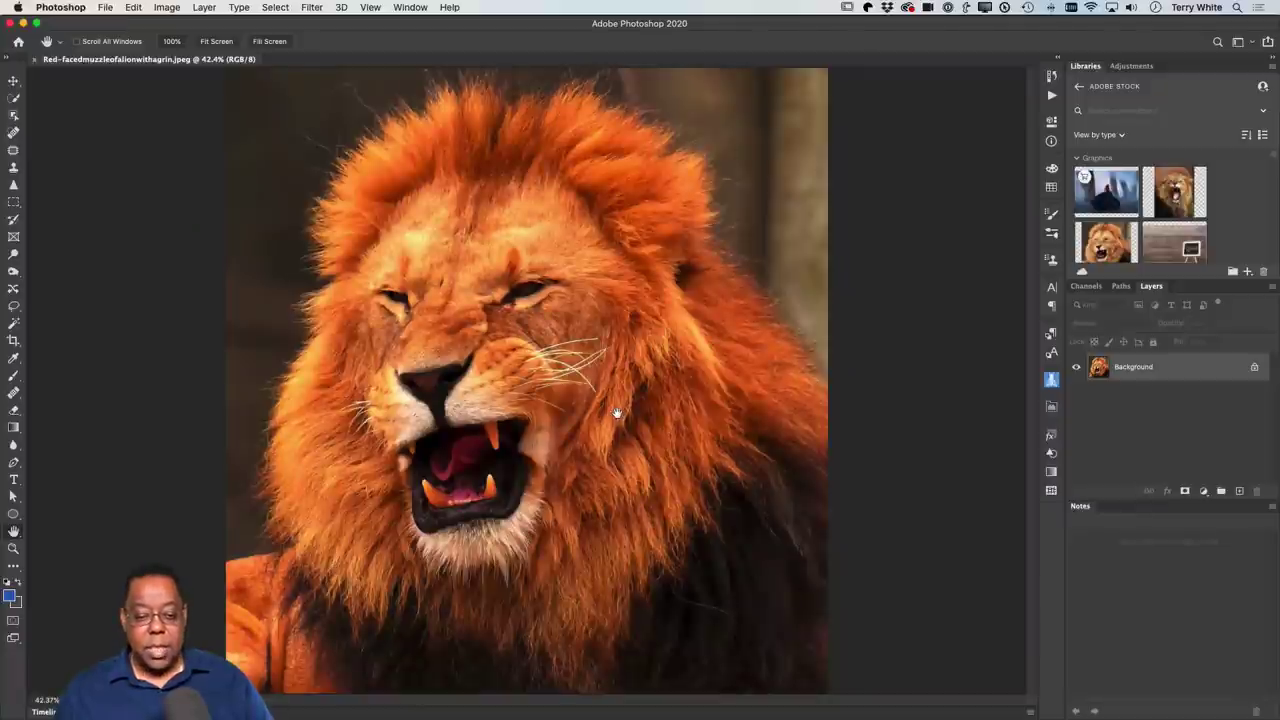
key(ctrl+z)
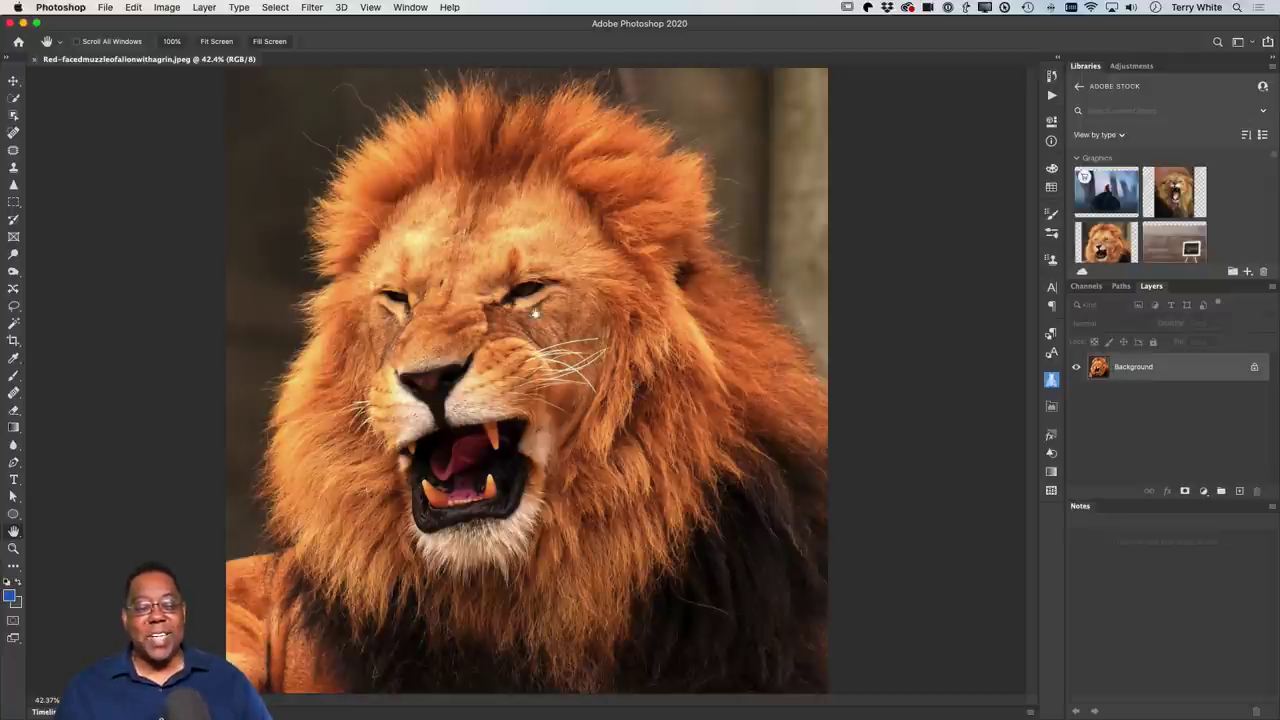
Confirm Overscroll is enabled in the Tools preferences.
click(67, 8)
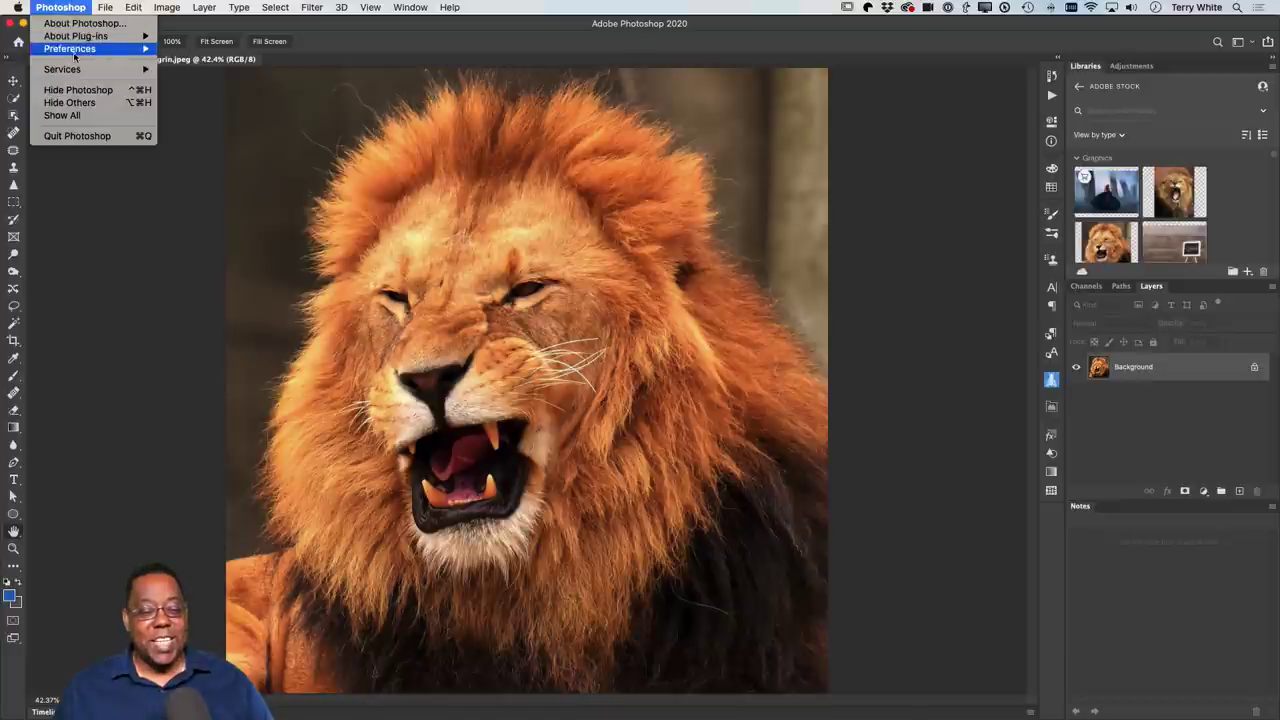
mouse_move(70, 49)
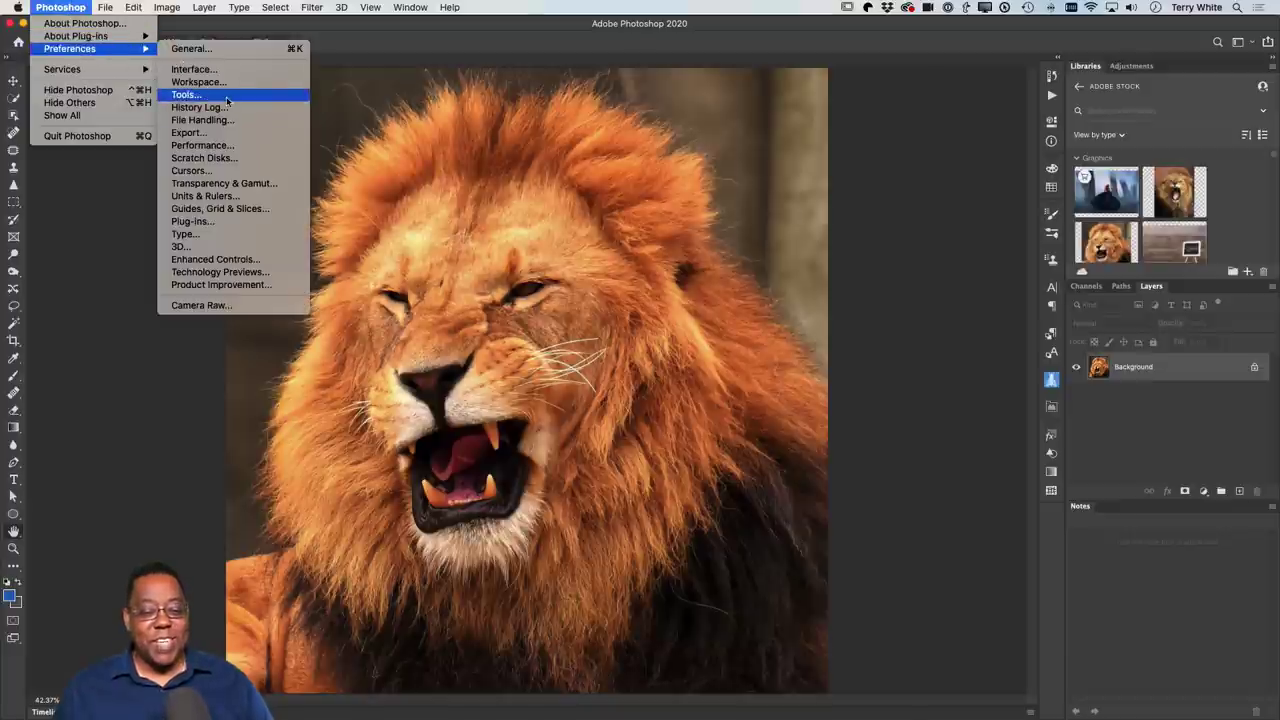
click(227, 96)
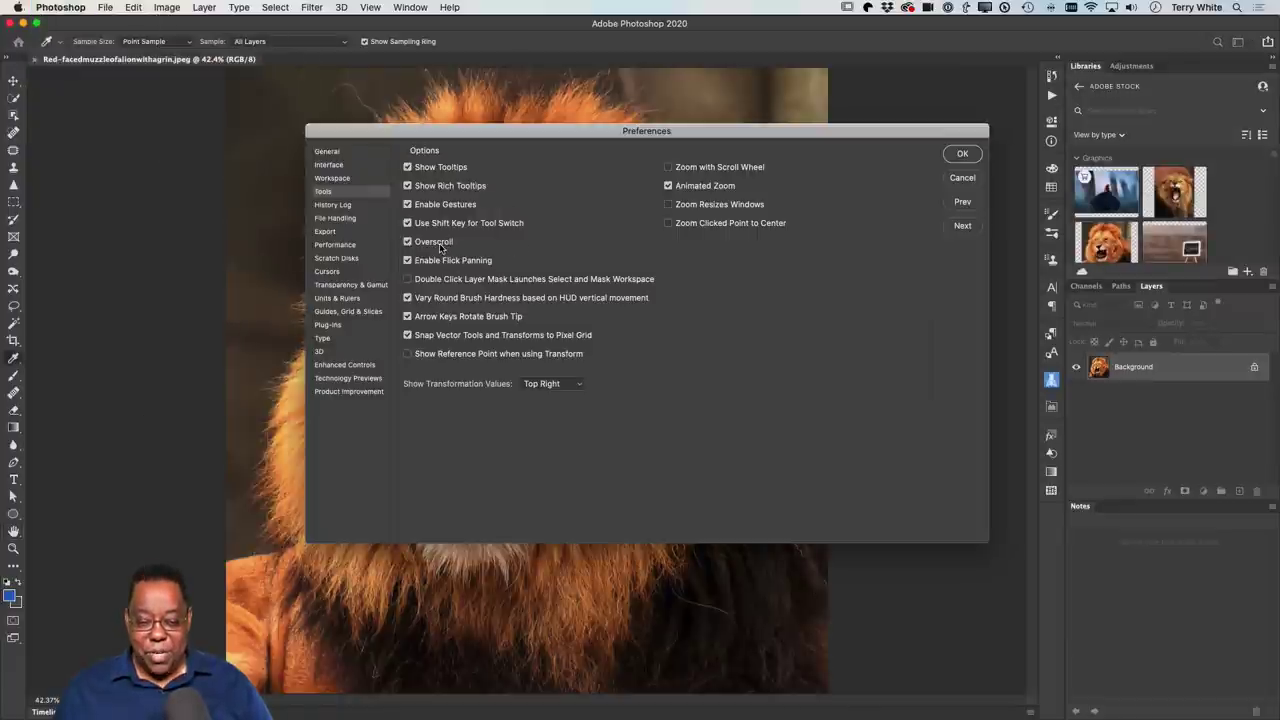
click(950, 157)
Pan the lion photo beyond the window edges and back to centre.
key(h)
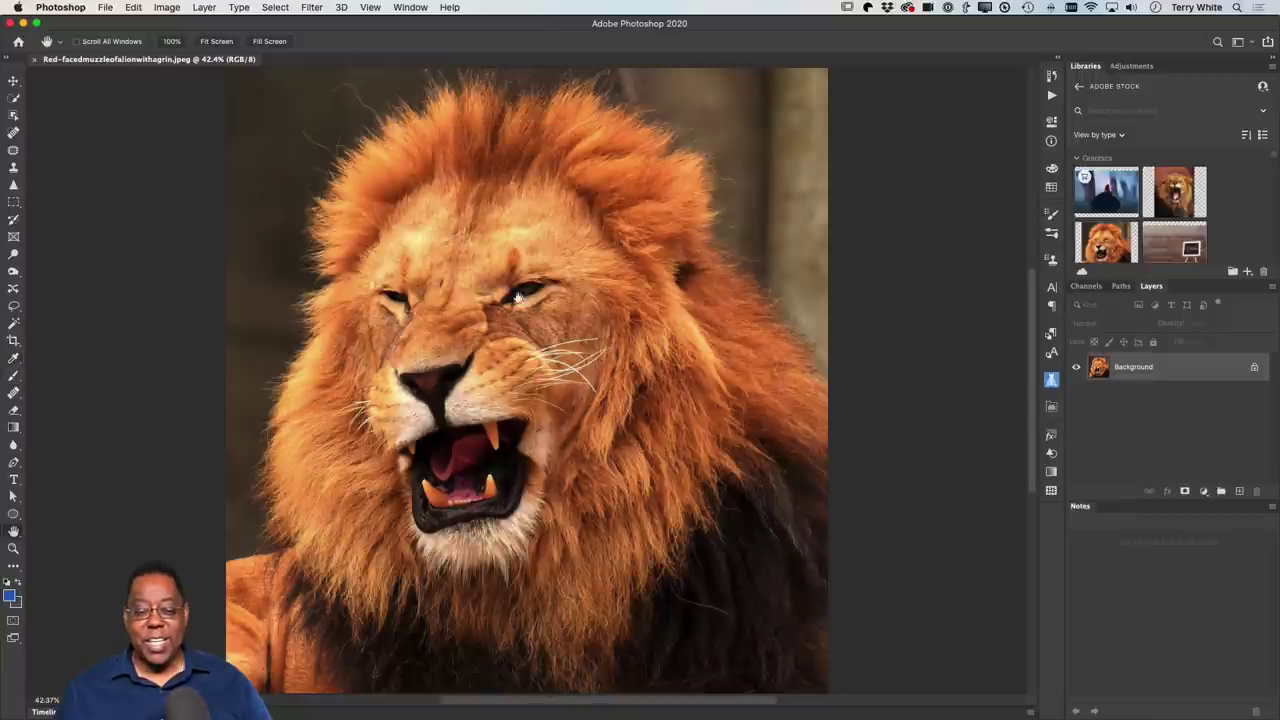
mouse_move(348, 272)
mouse_down()
mouse_move(481, 112)
mouse_move(503, 313)
mouse_up()
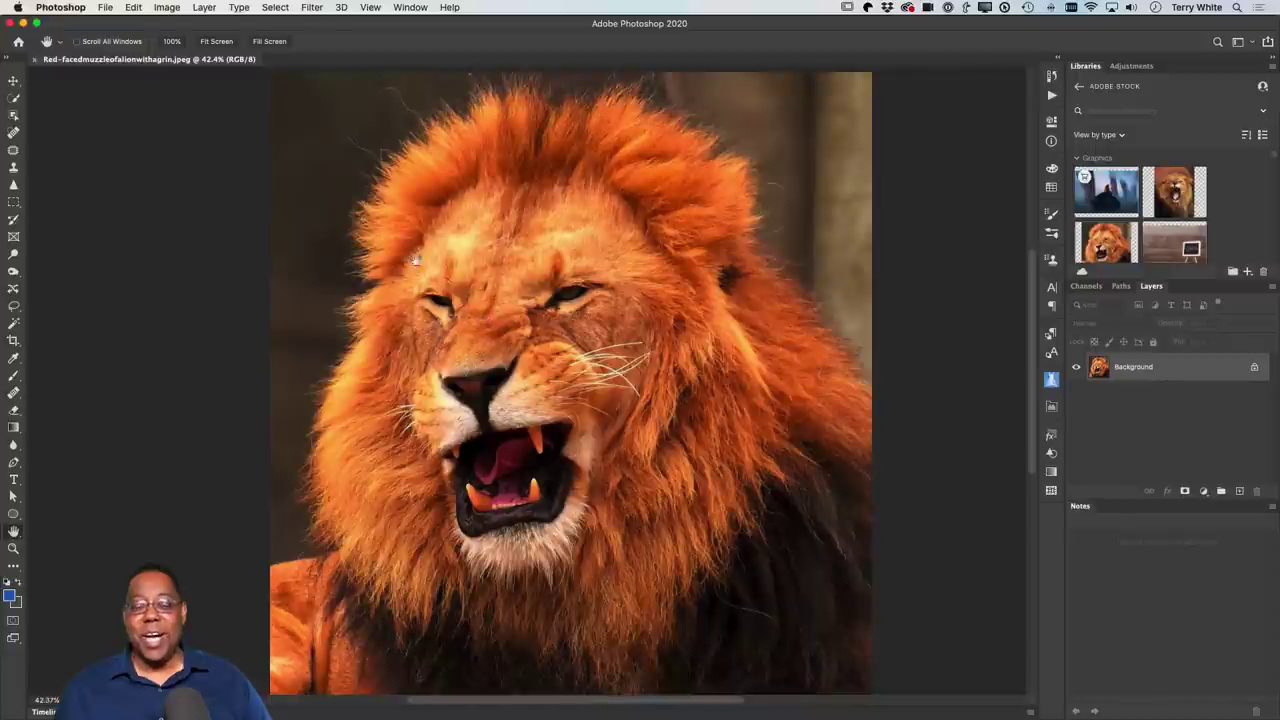
drag(400, 212, 777, 380)
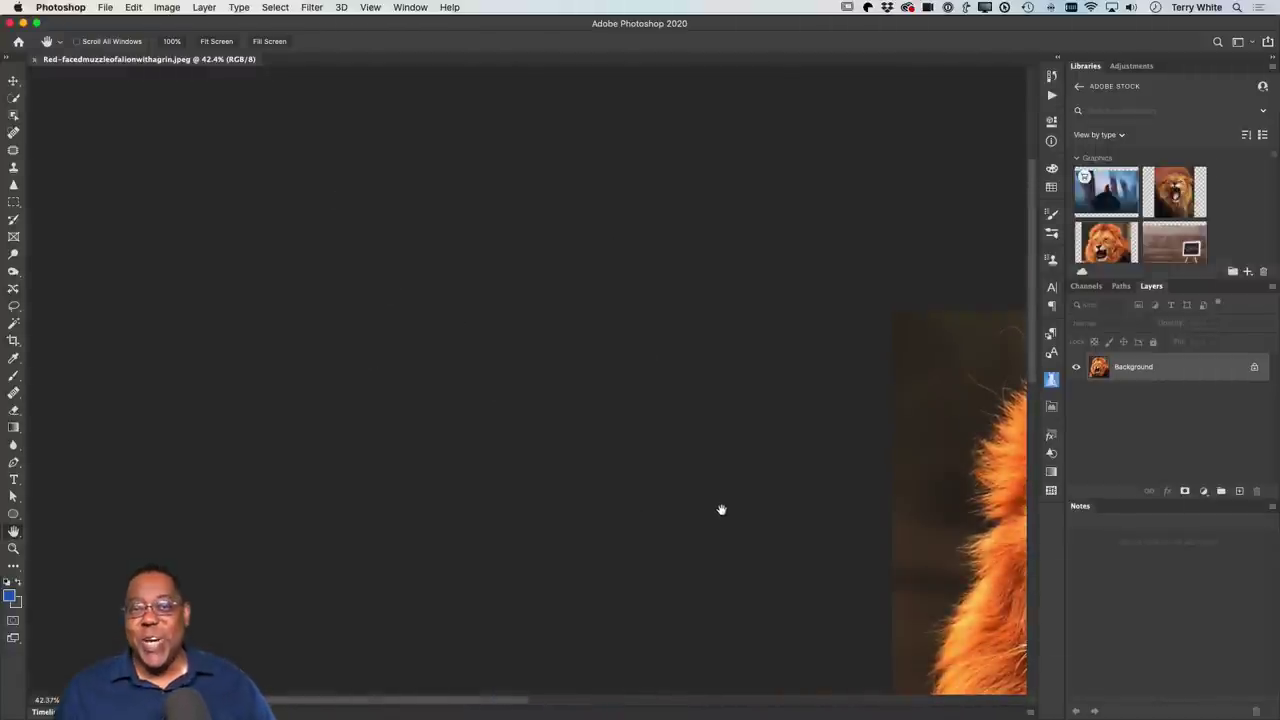
drag(966, 500, 406, 245)
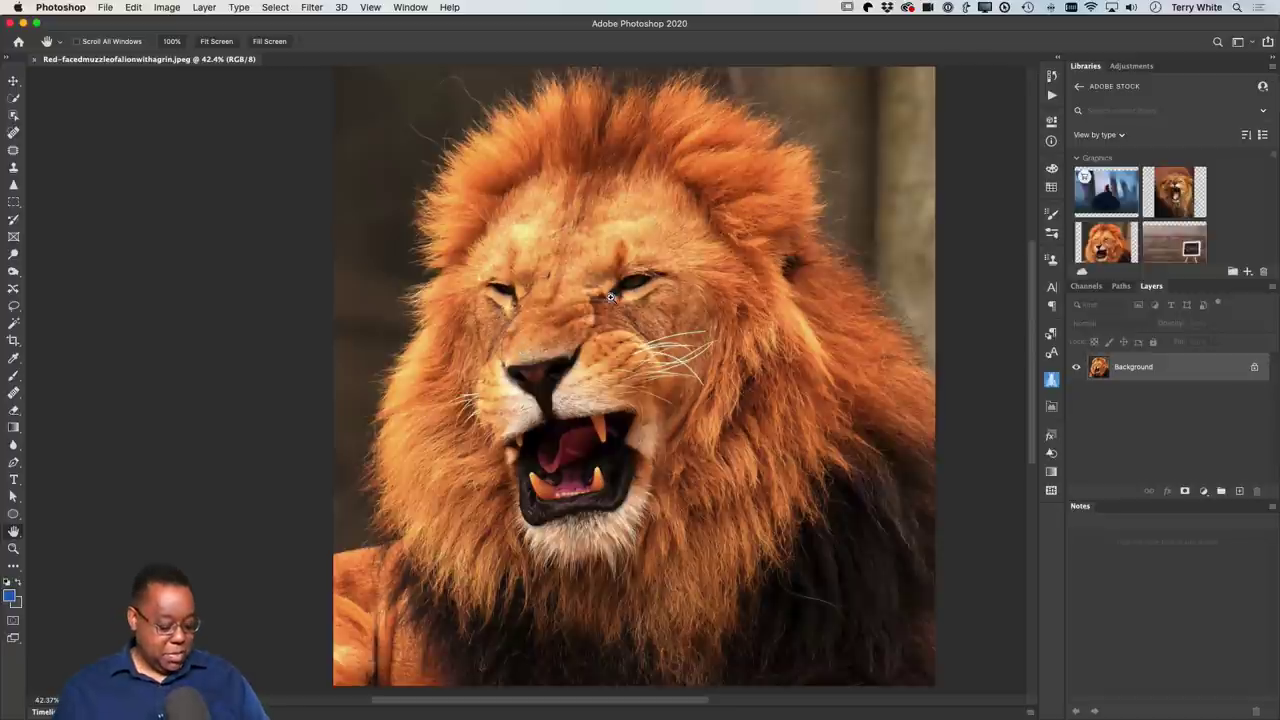
Close the lion photo and open the lawn photo of a man with a laptop from Libraries.
key(super+w)
scroll(1166, 252, down, 5)
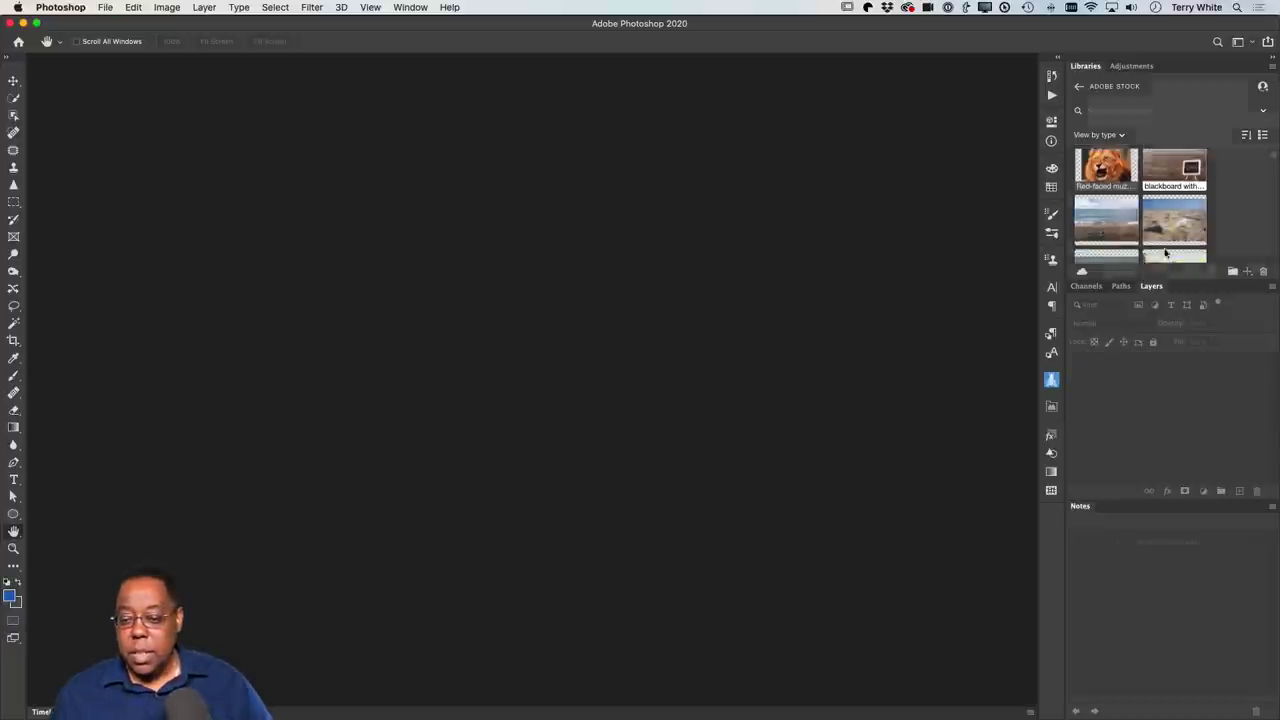
scroll(1166, 252, down, 2)
scroll(1166, 252, down, 2)
scroll(1166, 252, up, 2)
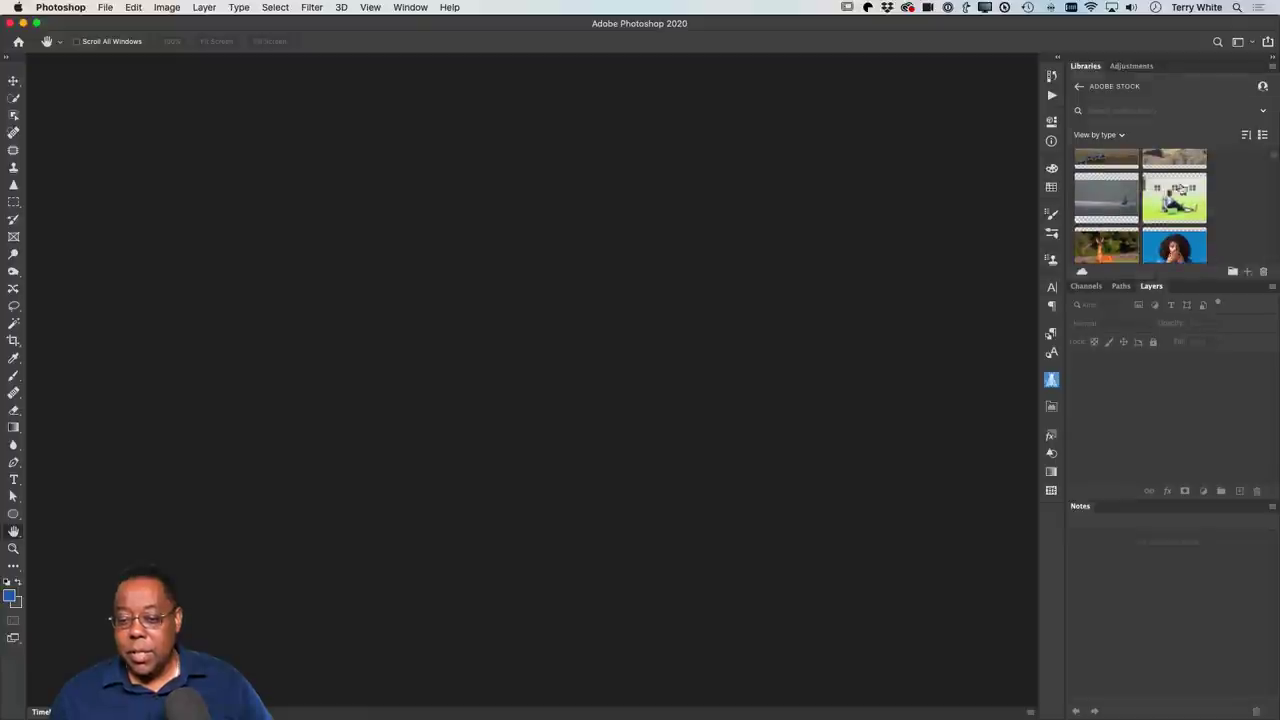
scroll(1172, 190, down, 1)
double_click(1172, 188)
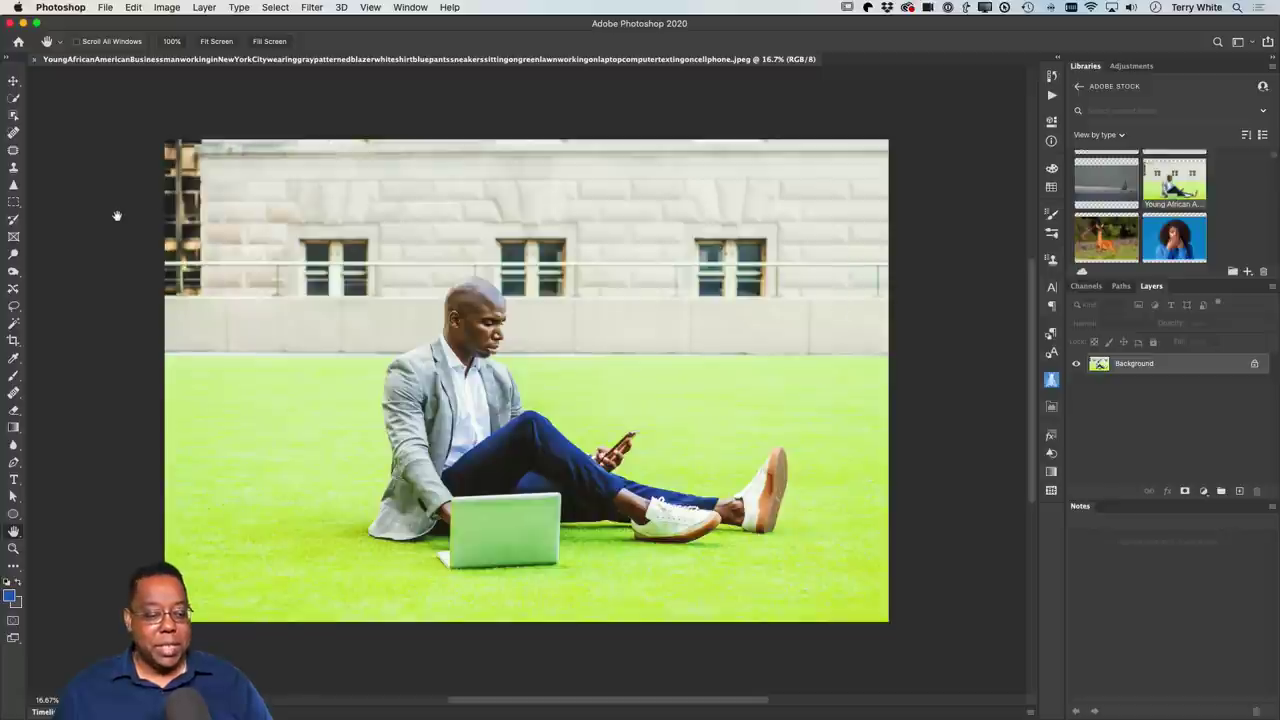
click(13, 340)
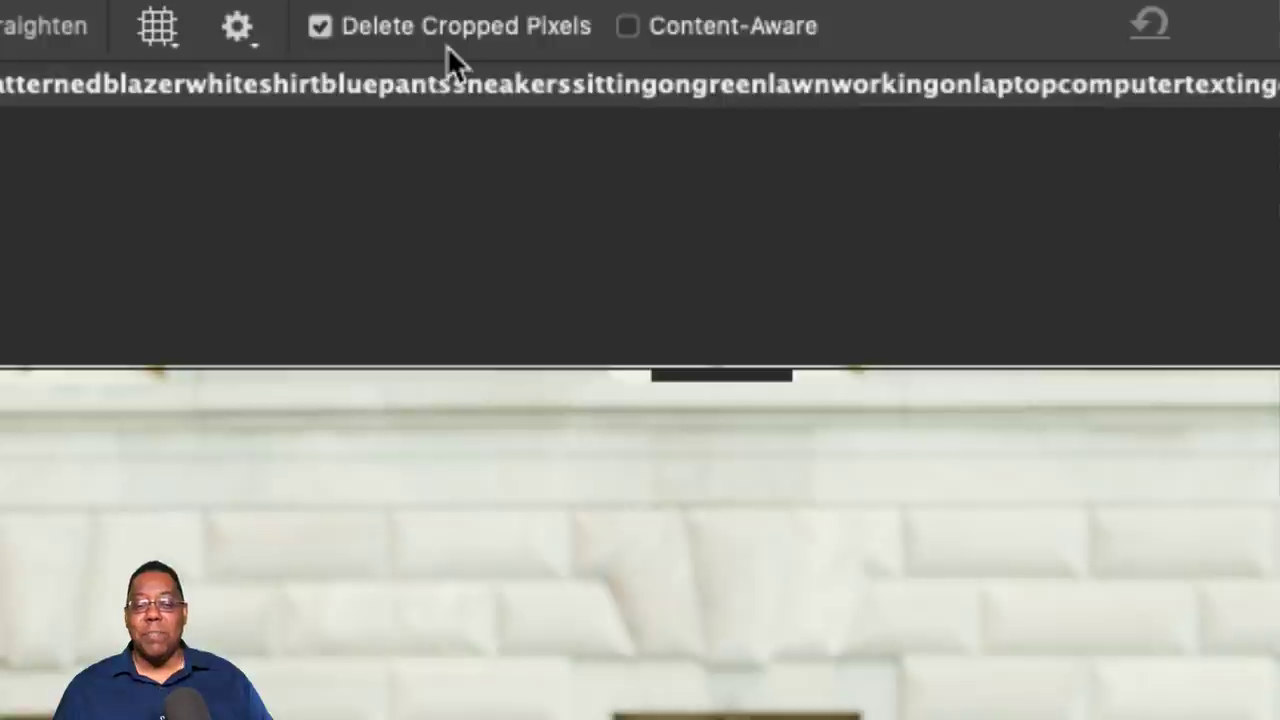
Turn off Delete Cropped Pixels and crop a sliver off the photo's left edge.
click(447, 44)
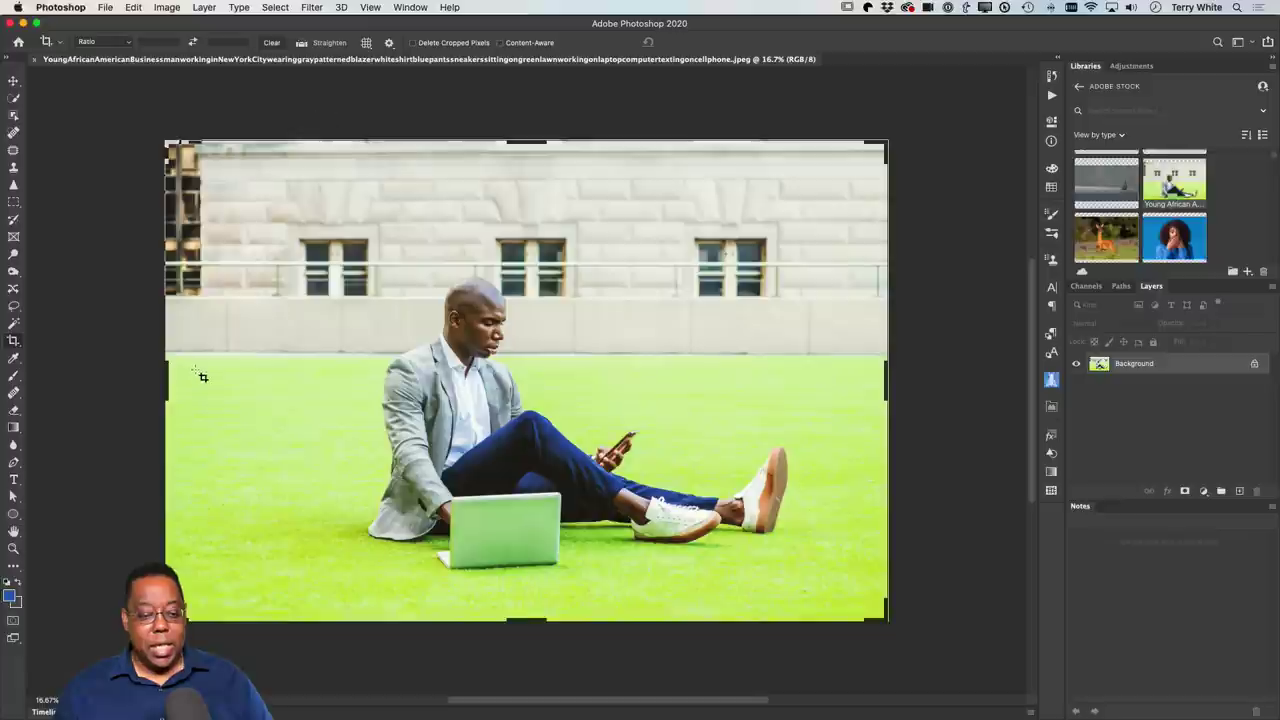
drag(166, 383, 190, 380)
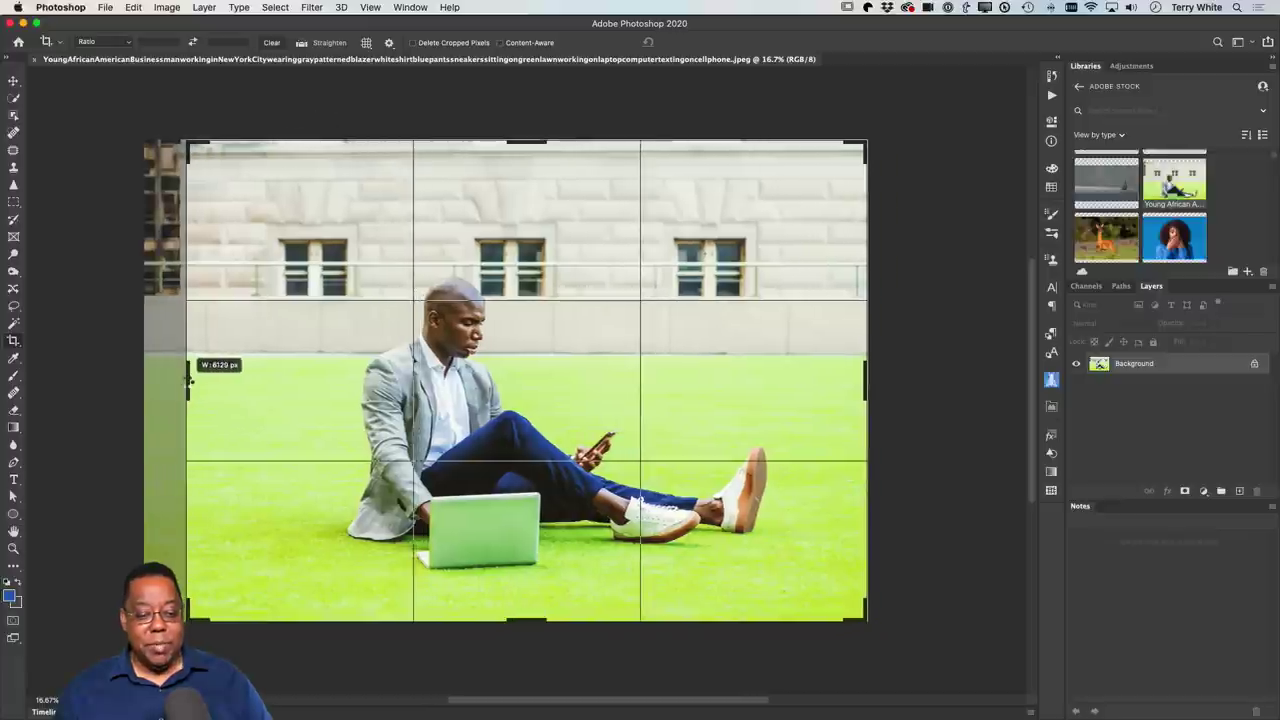
key(Return)
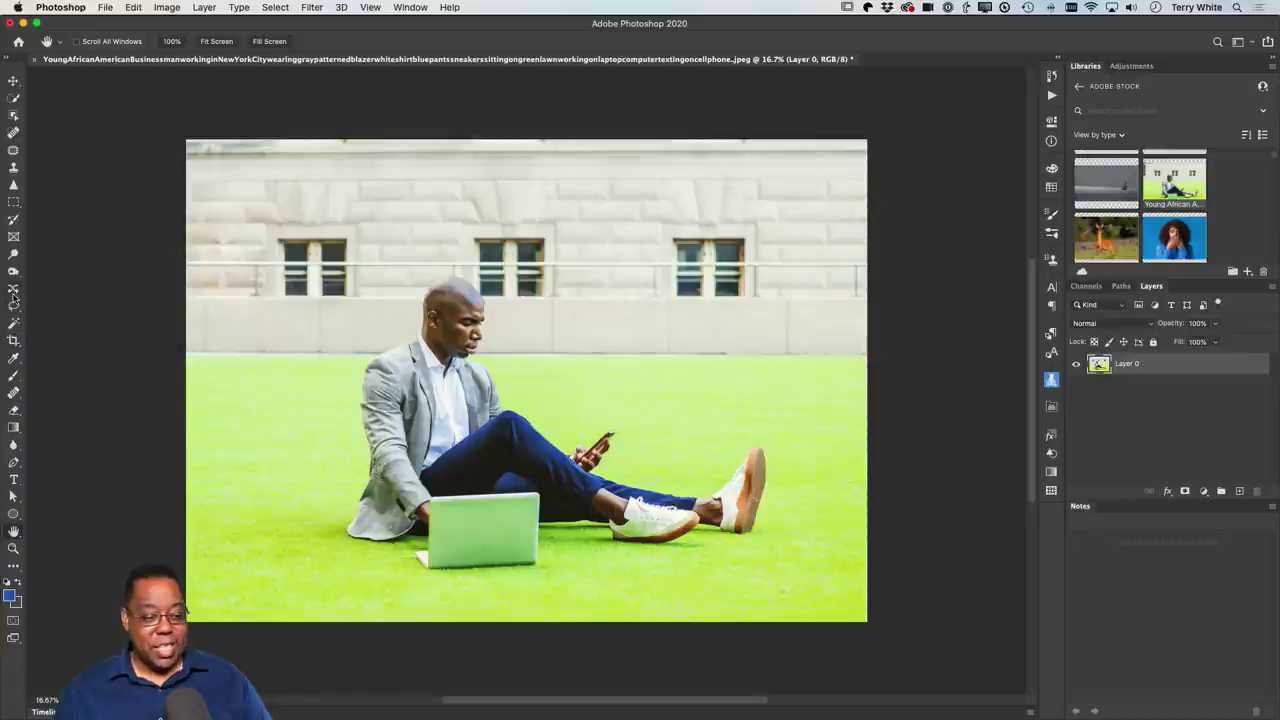
Widen the crop past the photo's left edge, then undo the resulting transparent strip.
click(13, 289)
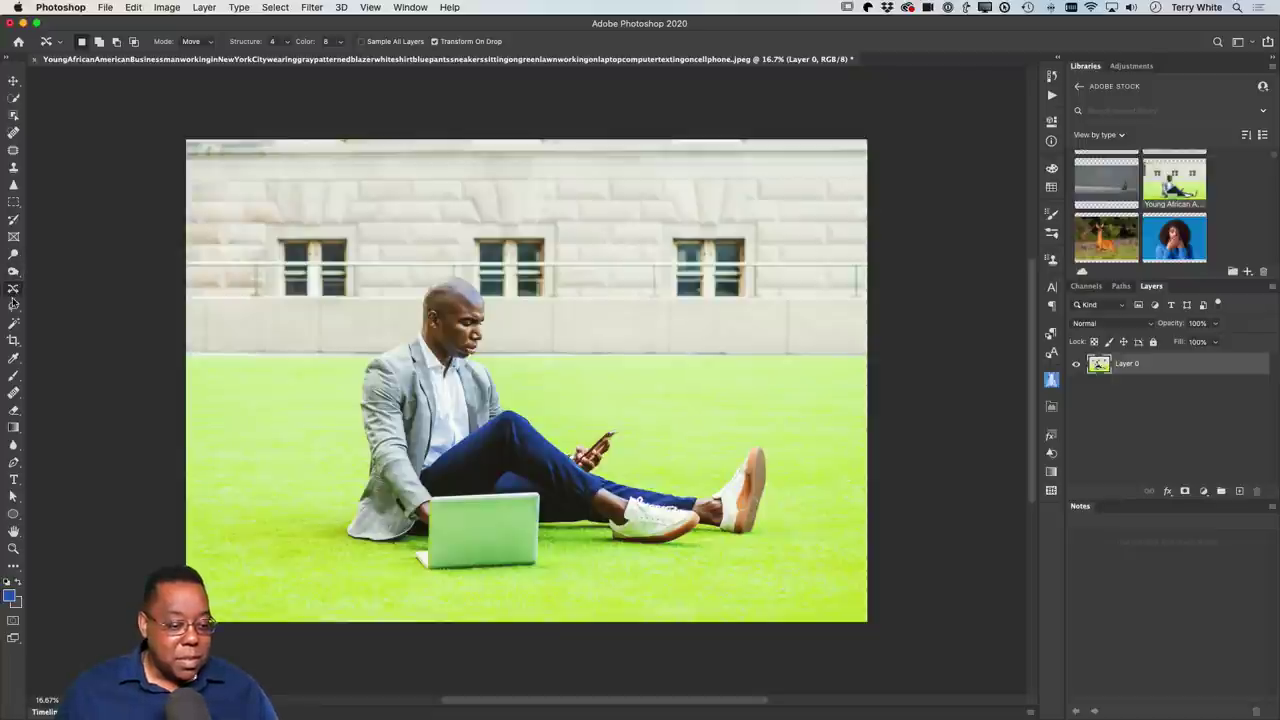
click(13, 340)
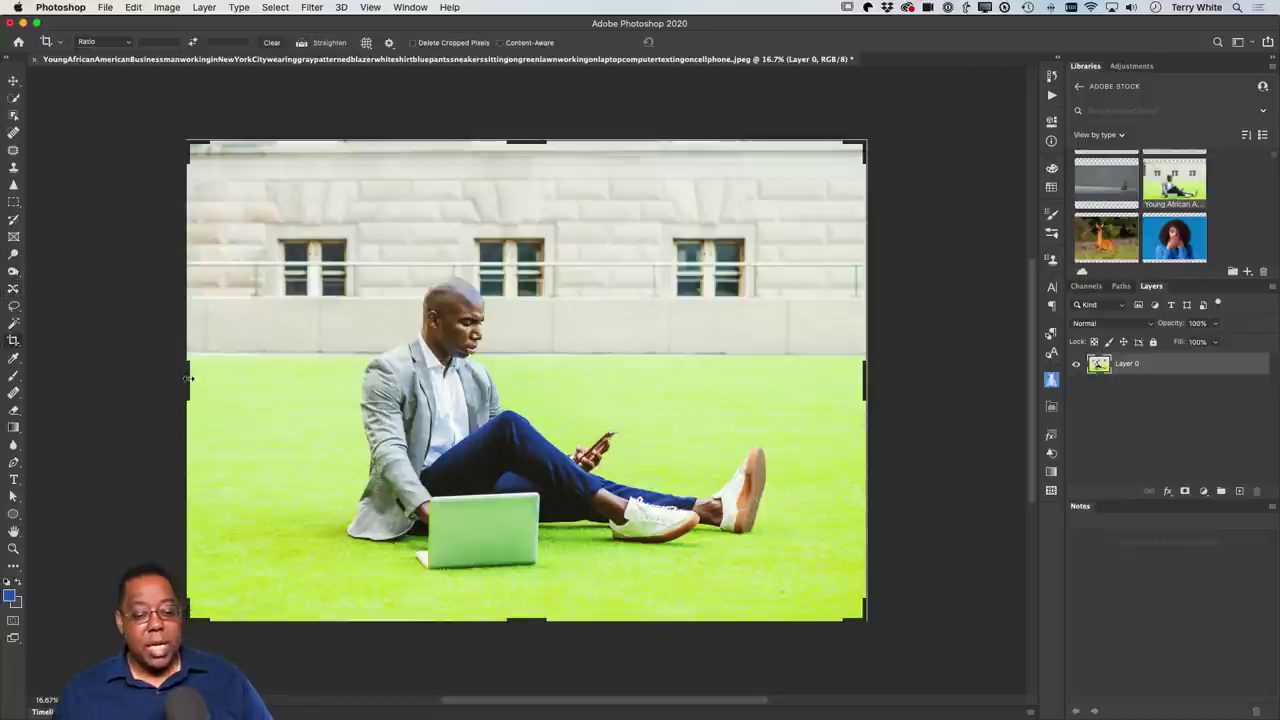
mouse_move(187, 380)
mouse_down()
mouse_move(94, 382)
mouse_move(166, 380)
mouse_up()
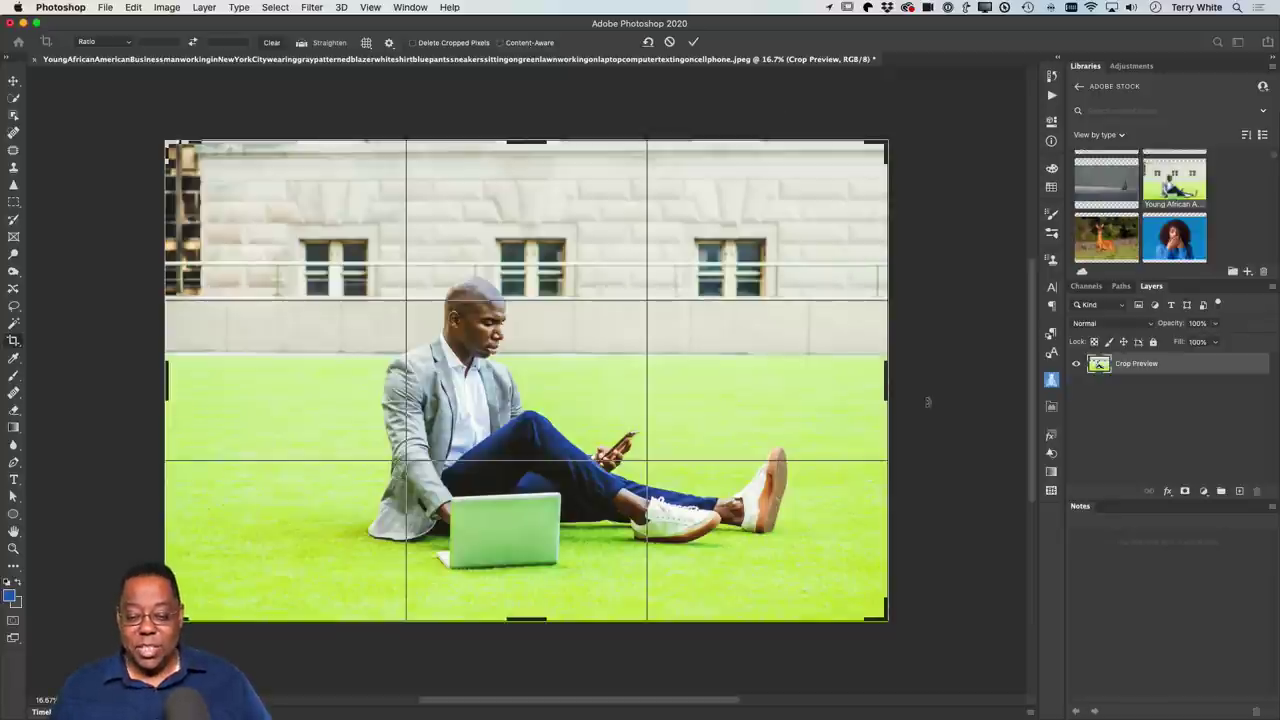
drag(164, 377, 132, 378)
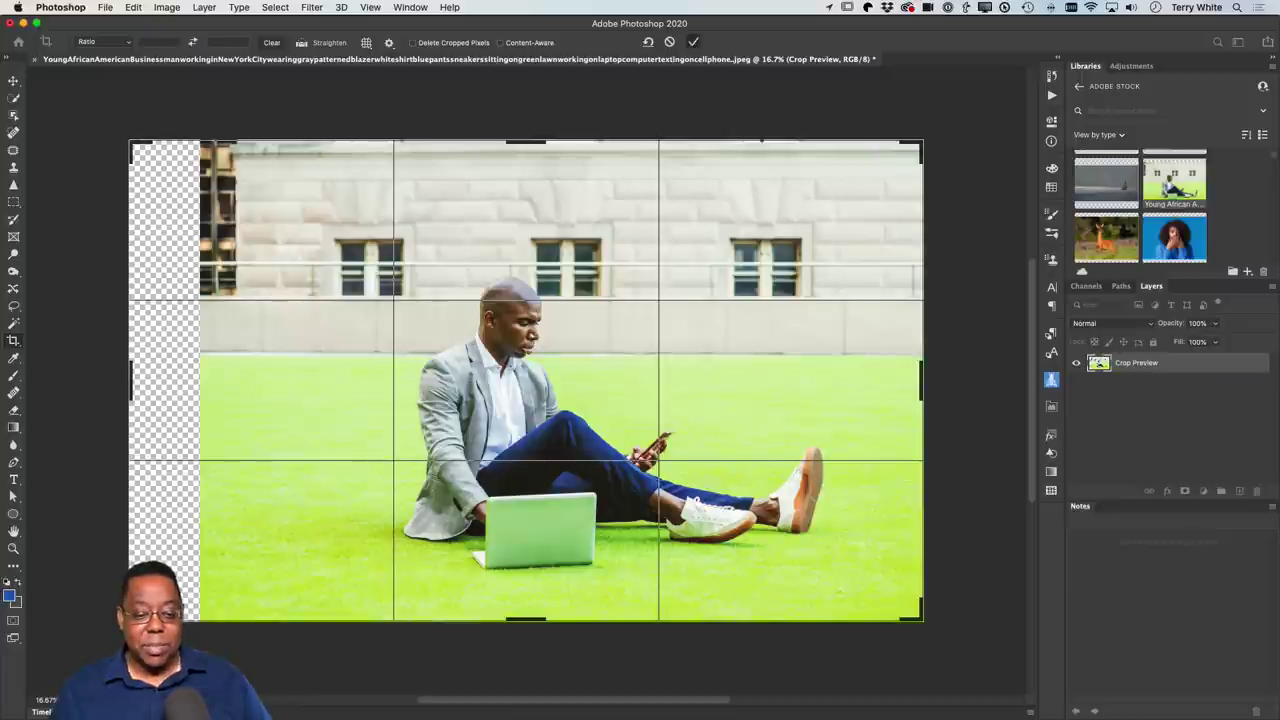
click(695, 45)
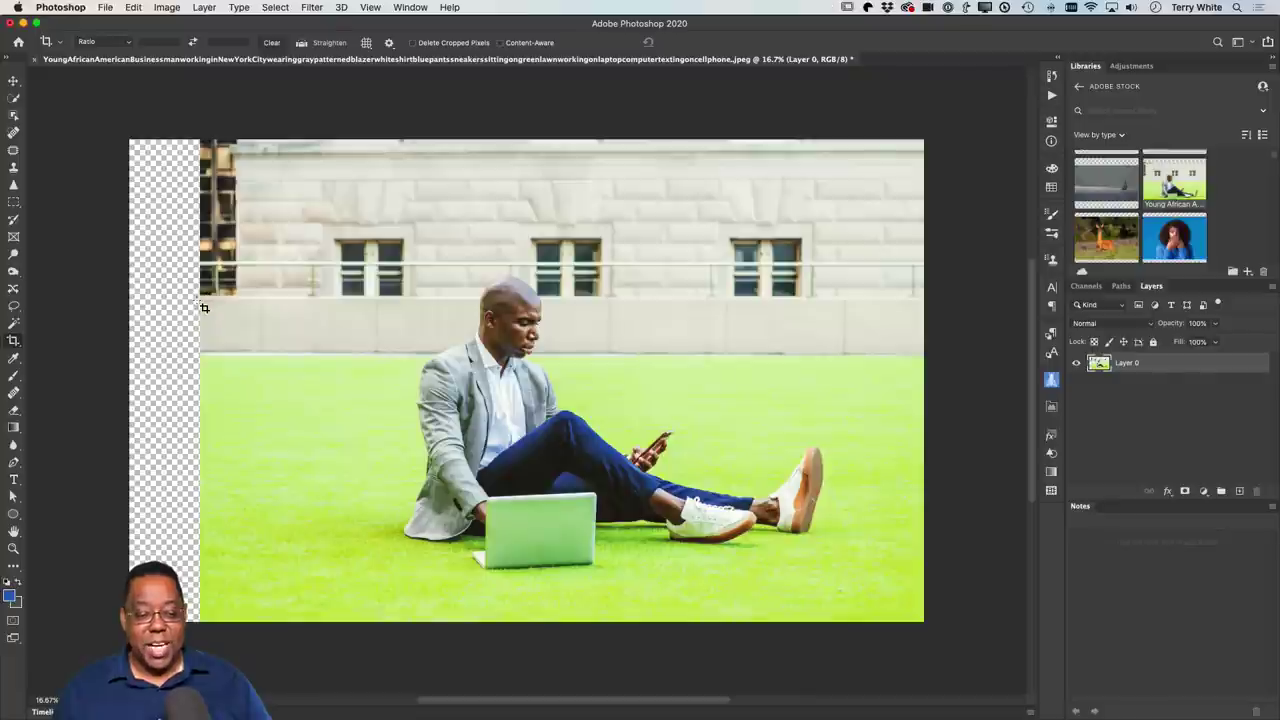
key(ctrl+z)
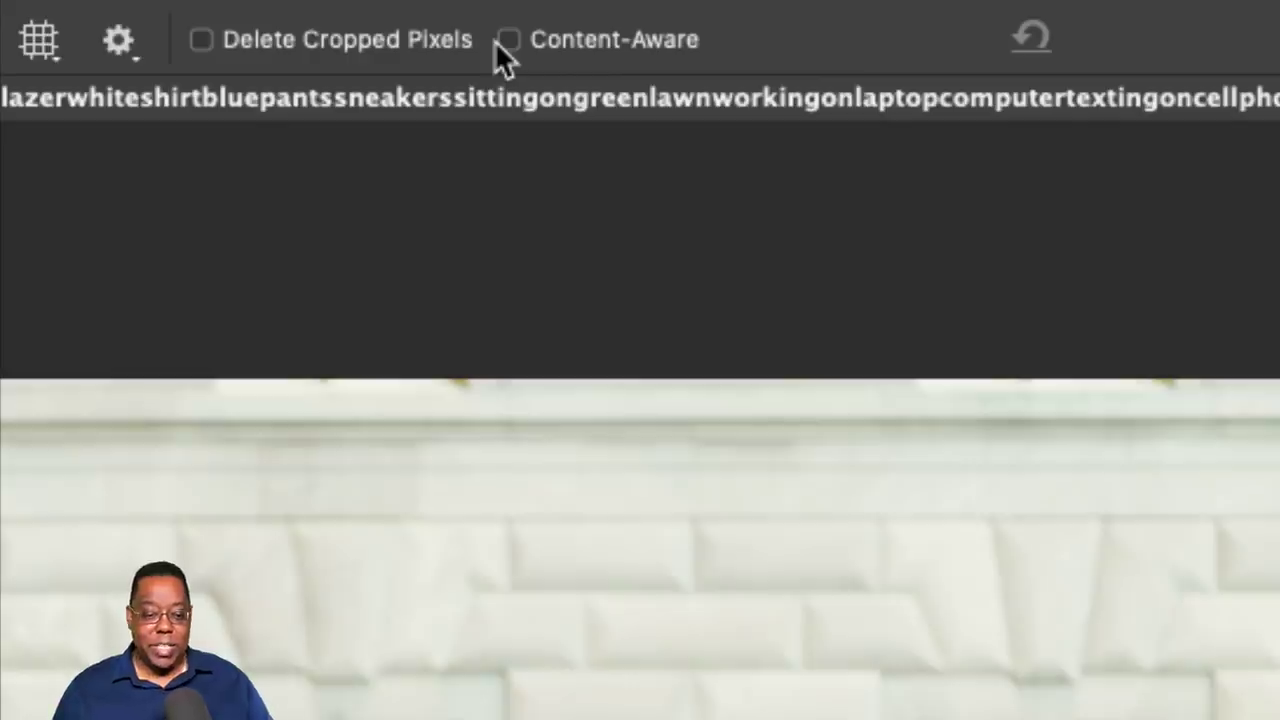
With Content-Aware on, extend the canvas rightward and fill it with matching wall and grass.
click(496, 40)
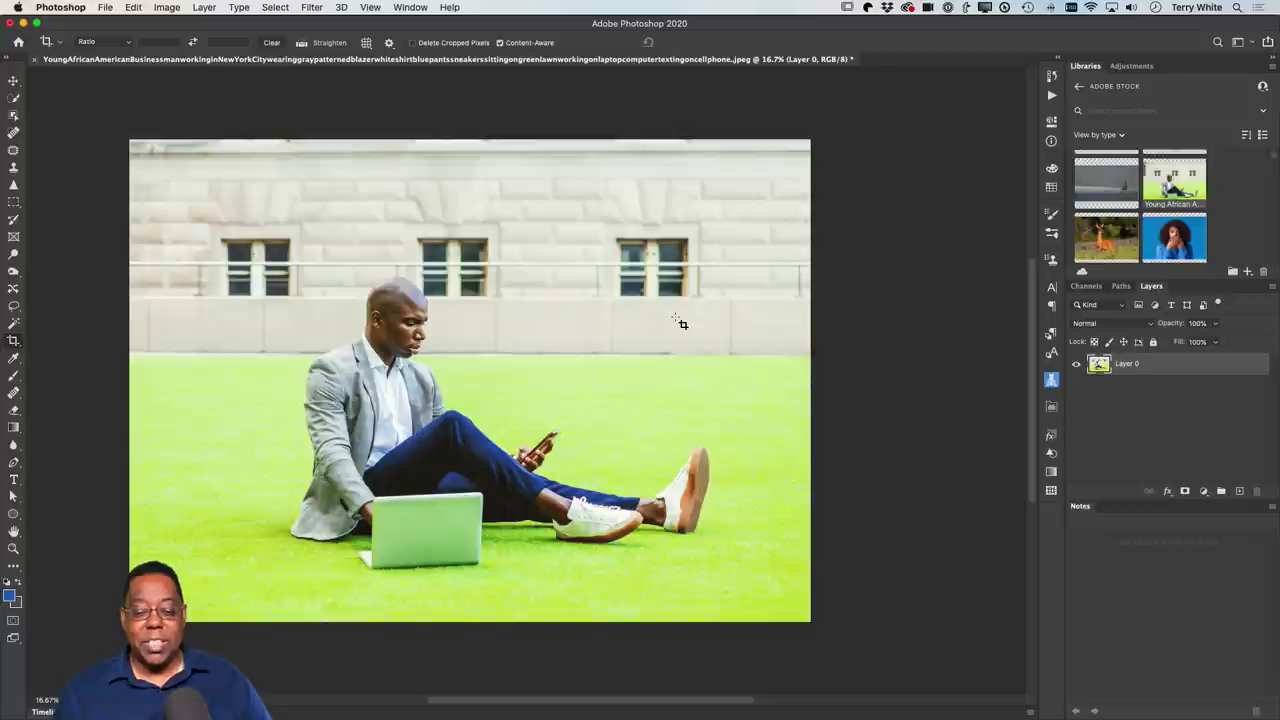
click(675, 322)
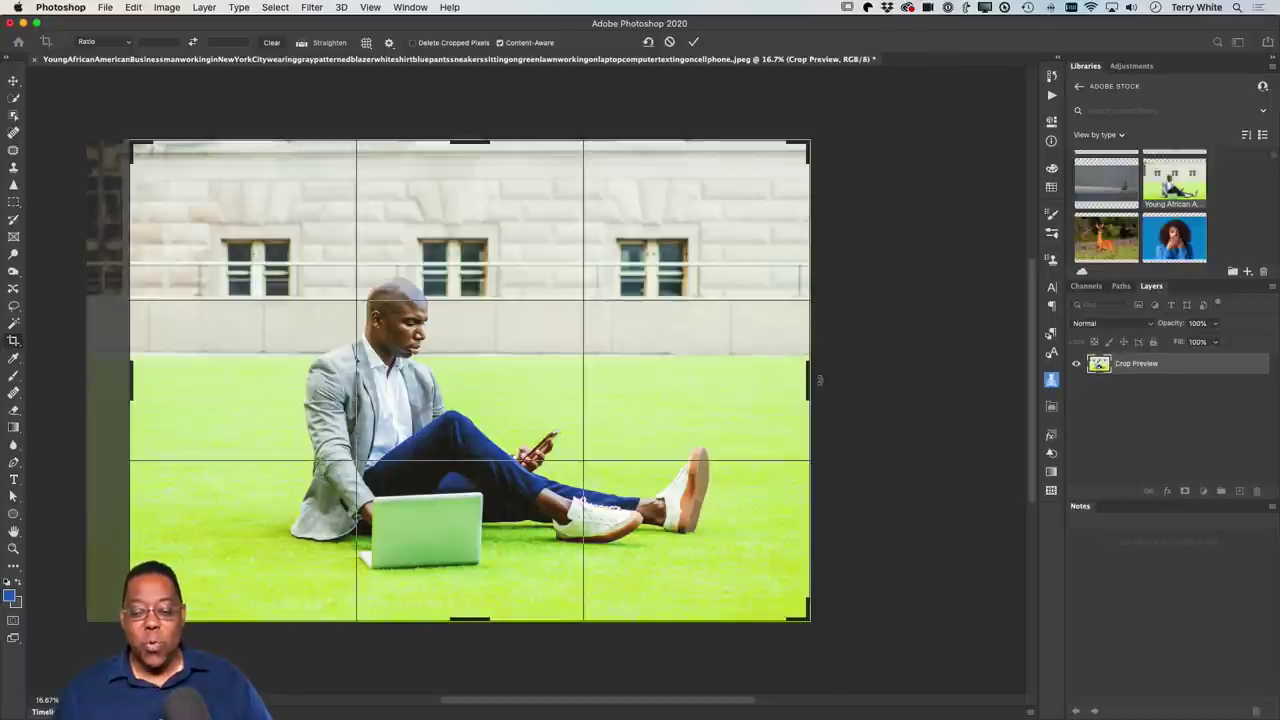
drag(810, 378, 893, 375)
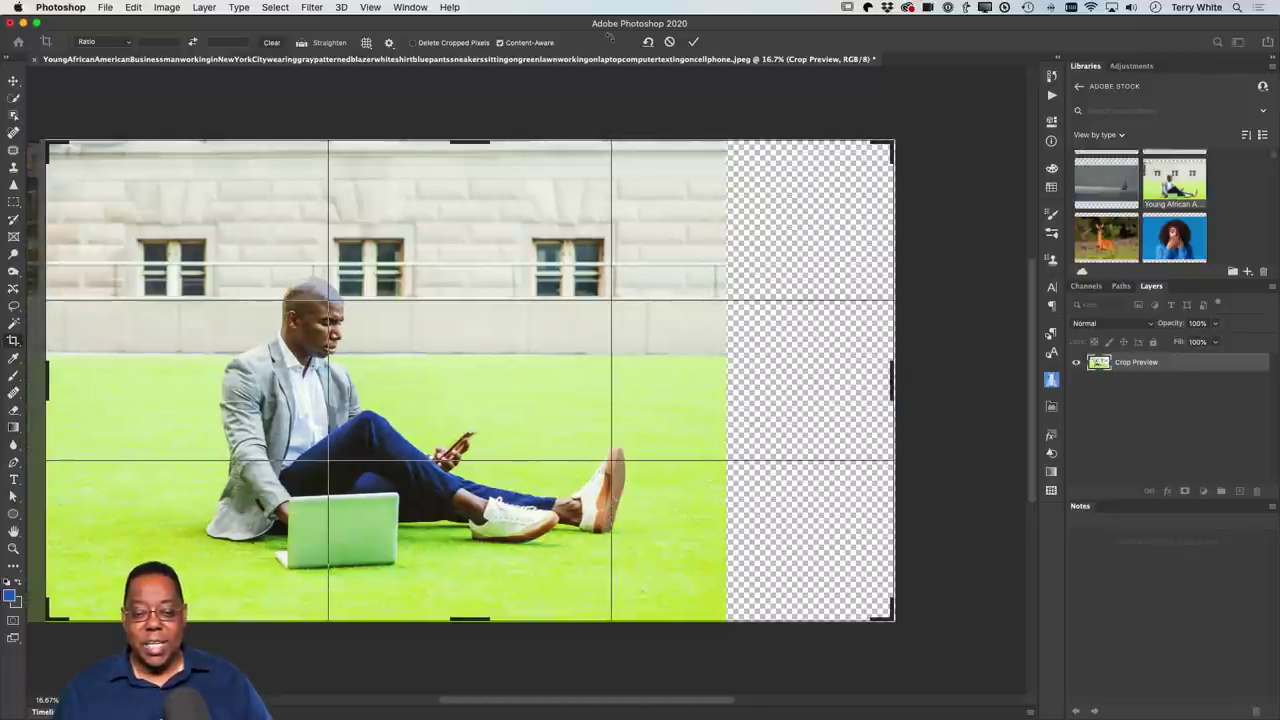
key(Return)
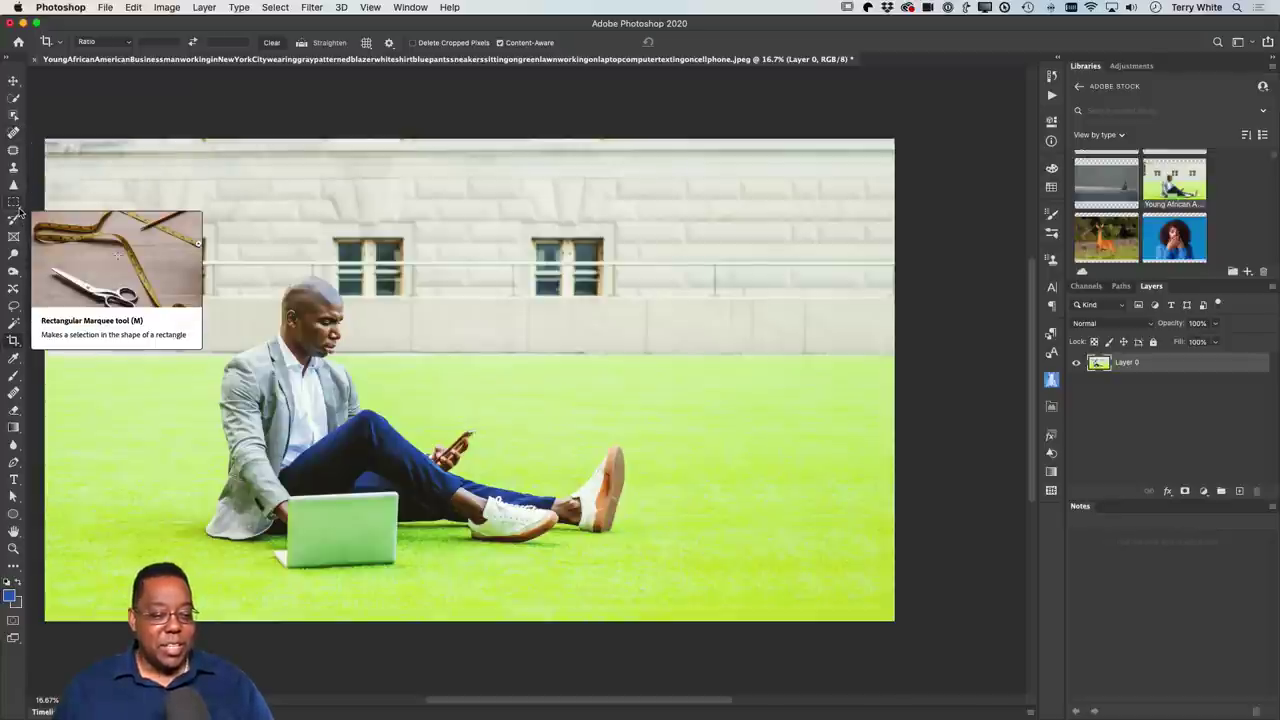
Outline a small Patch tool selection on the wall, then zoom in on the man's shoulder.
click(13, 150)
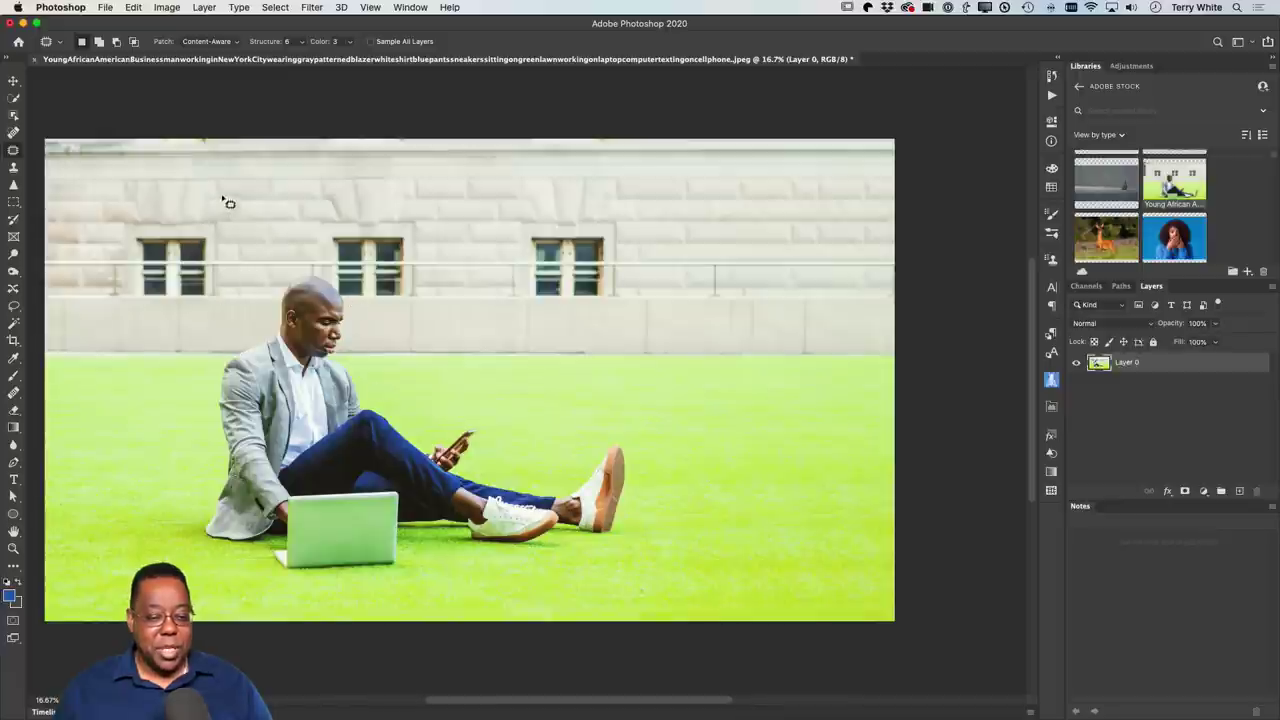
mouse_move(218, 182)
mouse_down()
mouse_move(148, 185)
mouse_move(212, 183)
mouse_up()
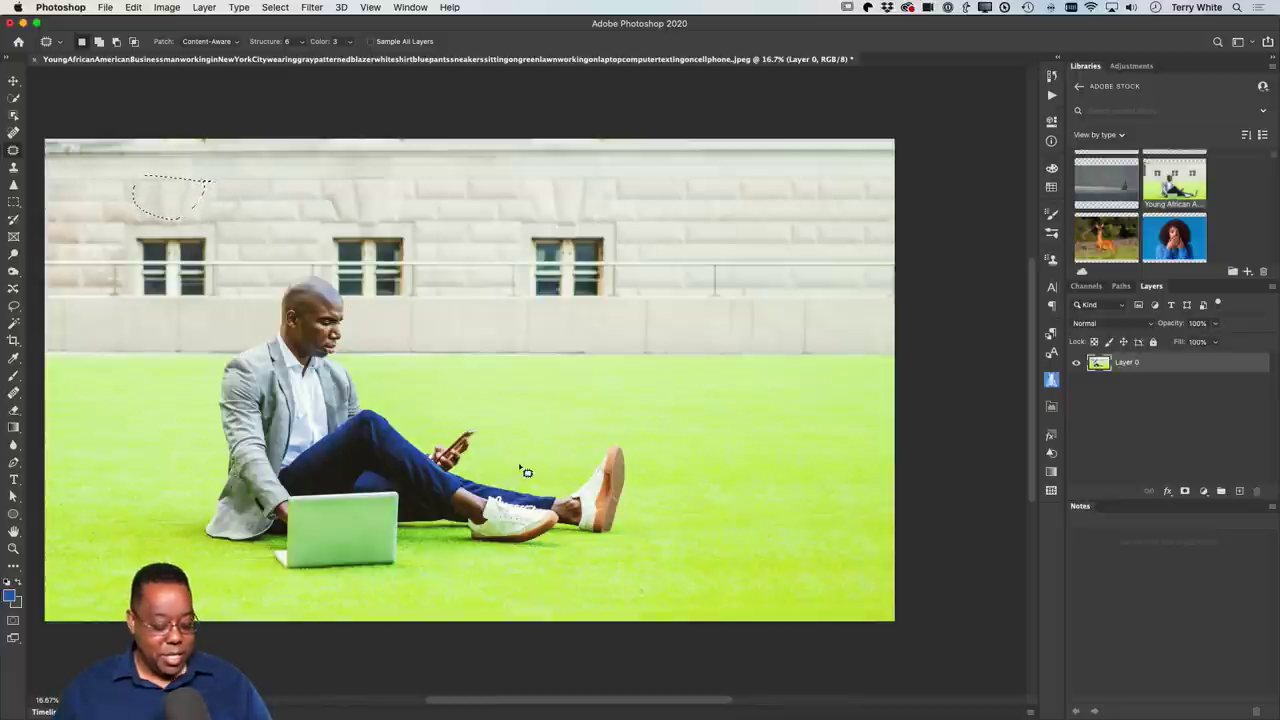
key(z)
drag(366, 380, 447, 458)
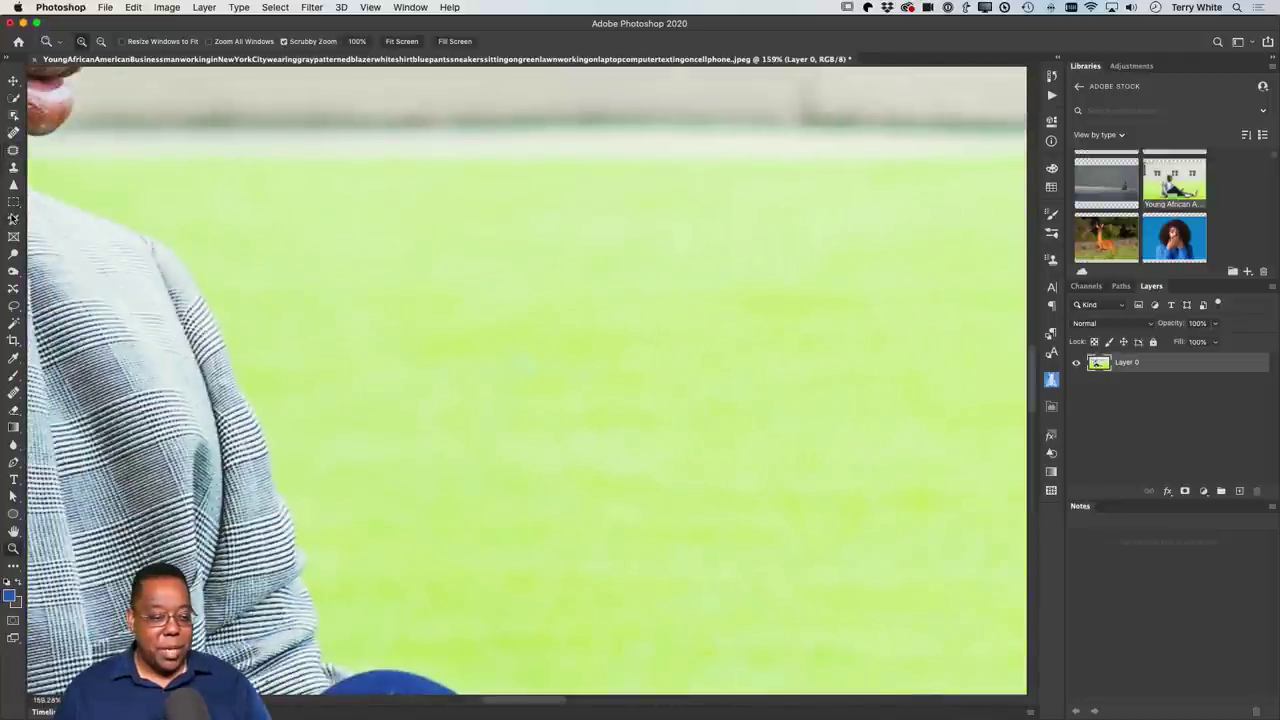
Pan across the photo, fit it to the window, then zoom in on the jacket sleeve.
click(13, 186)
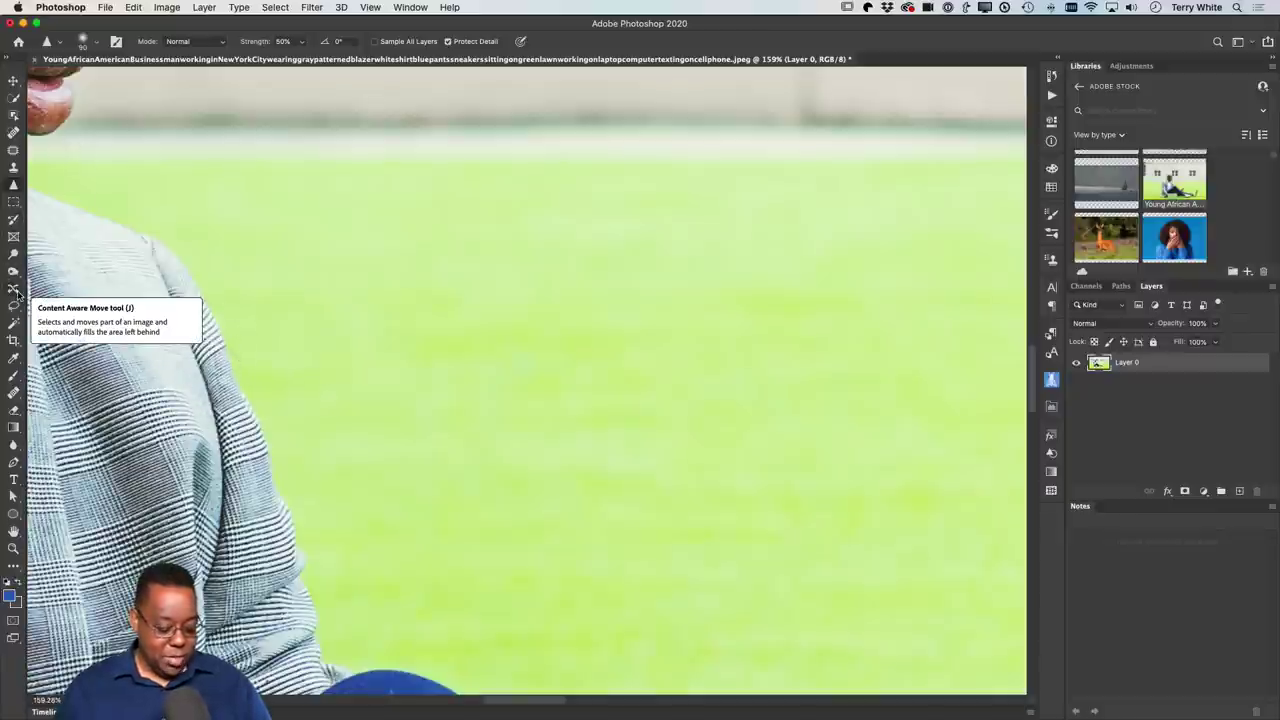
key(b)
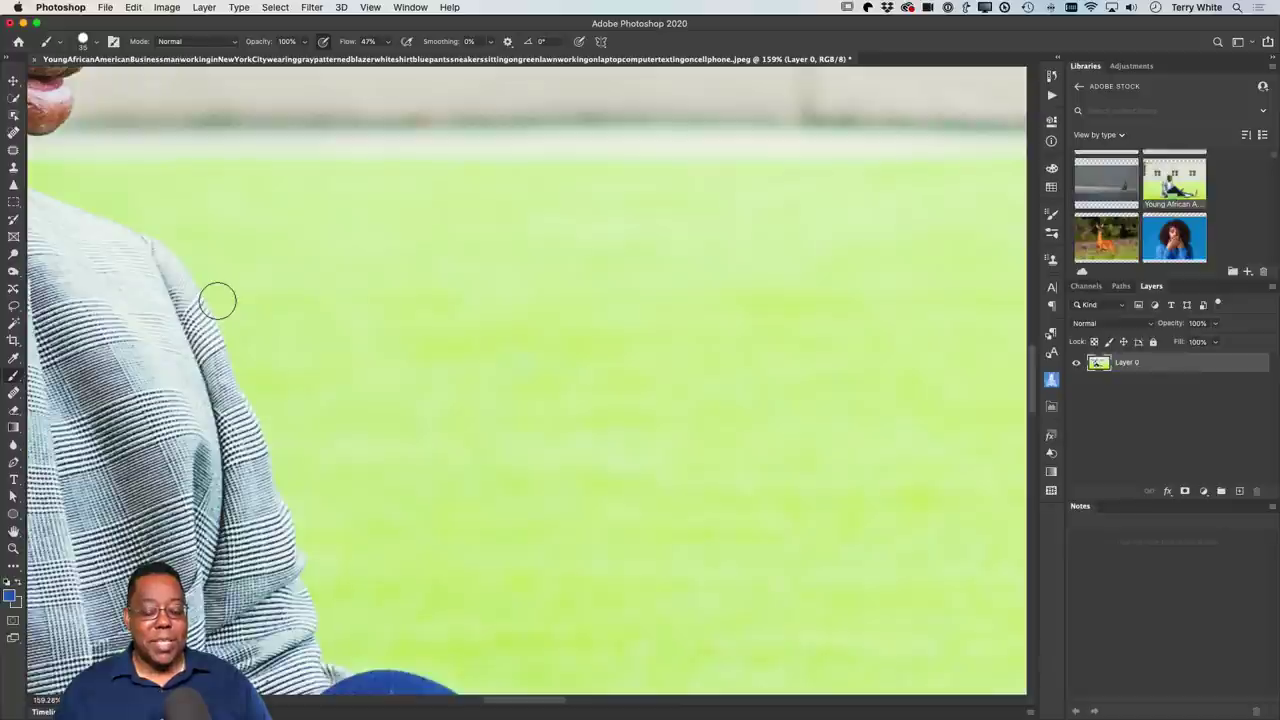
drag(146, 232, 823, 637)
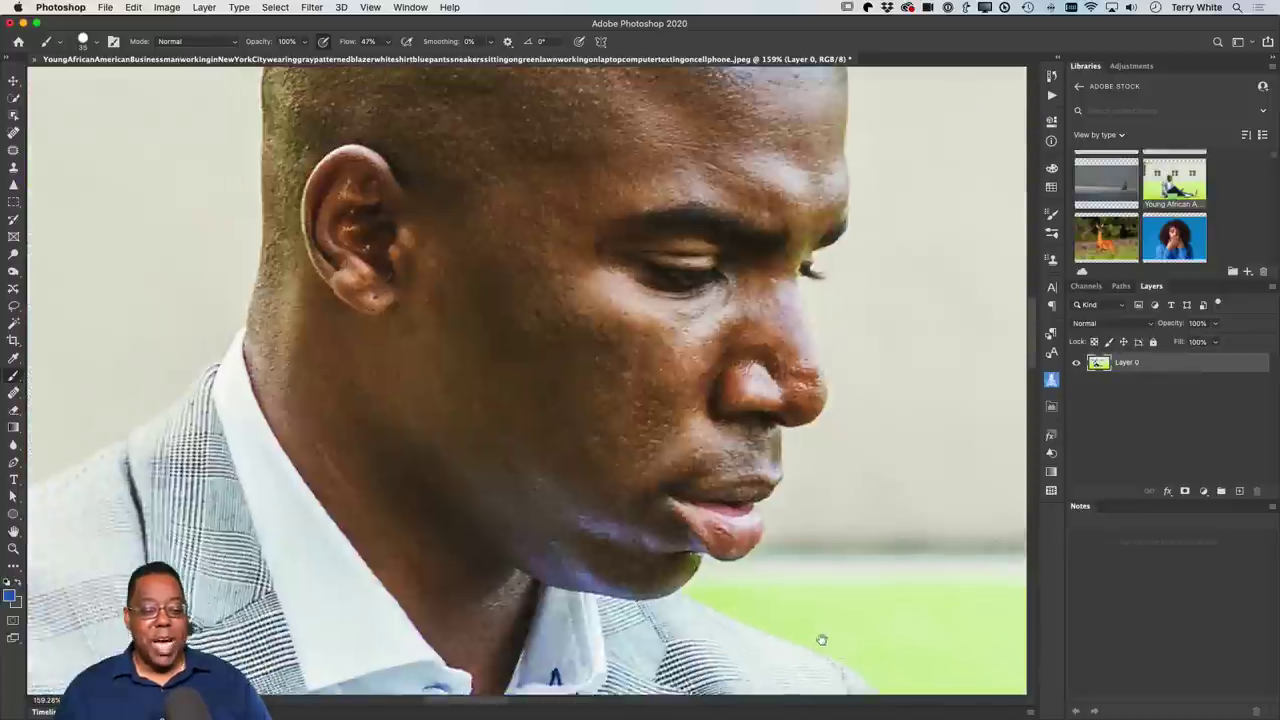
drag(489, 451, 674, 637)
scroll(562, 542, up, 5)
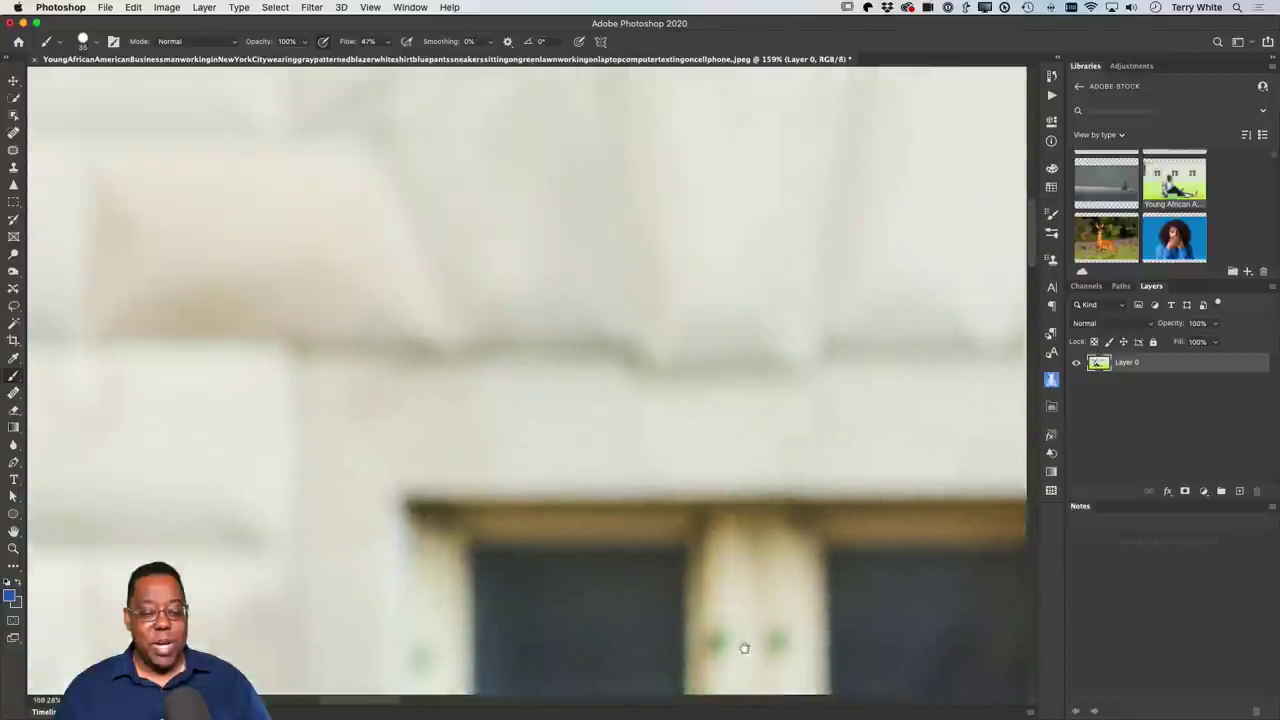
key(super+0)
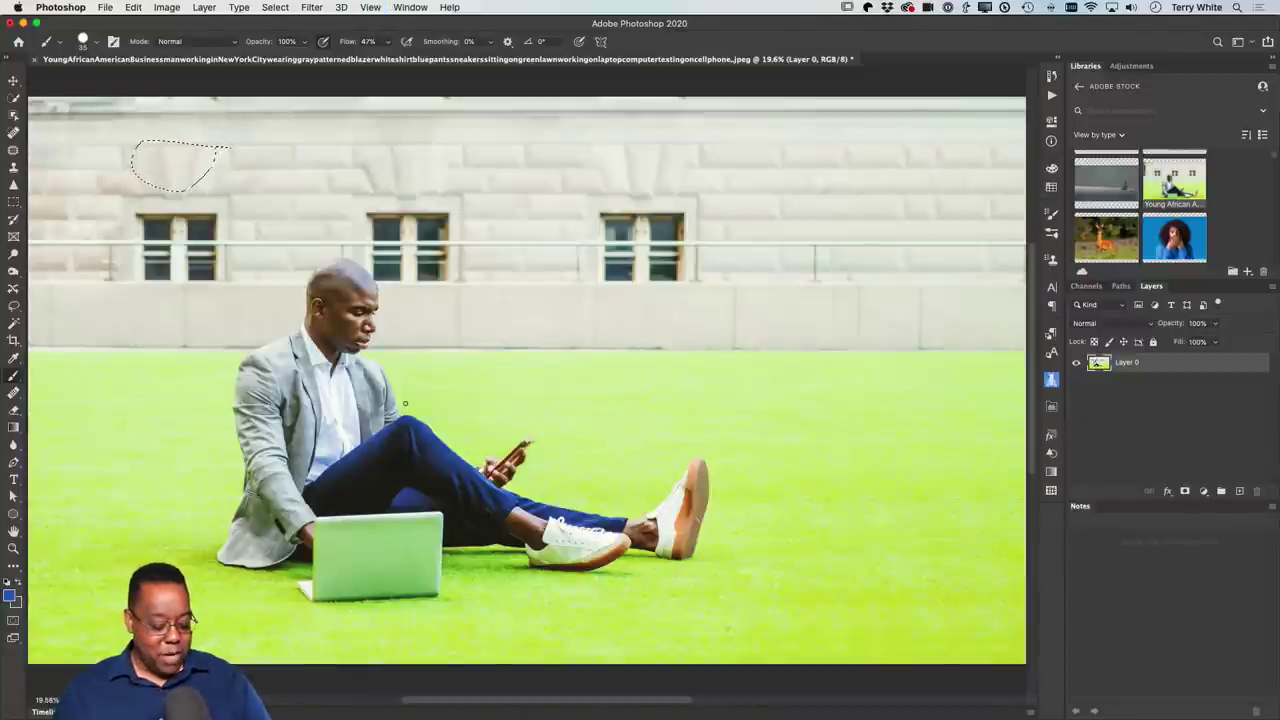
key(z)
mouse_move(376, 390)
mouse_down()
mouse_move(563, 586)
mouse_move(326, 372)
mouse_up()
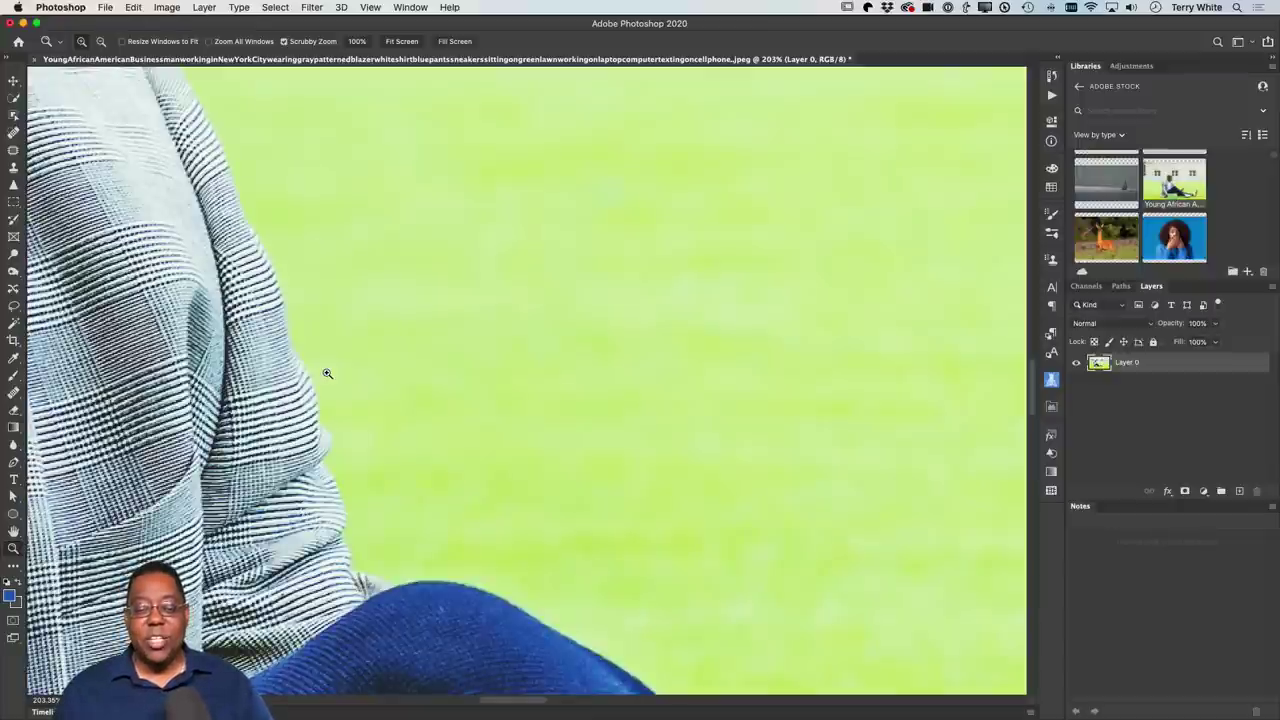
Paint a blue test stroke on the jacket edge, undo it, and fit the photo to the window.
click(13, 374)
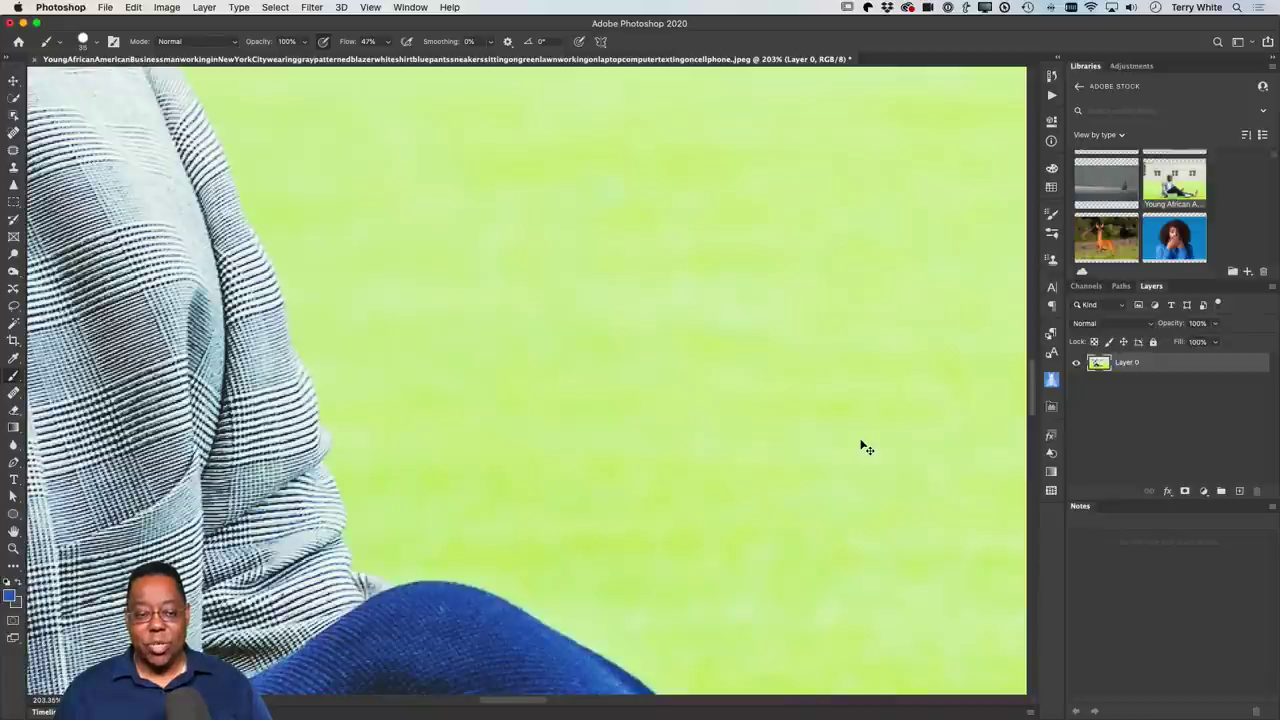
mouse_move(285, 335)
mouse_down()
mouse_move(300, 272)
mouse_move(330, 300)
mouse_up()
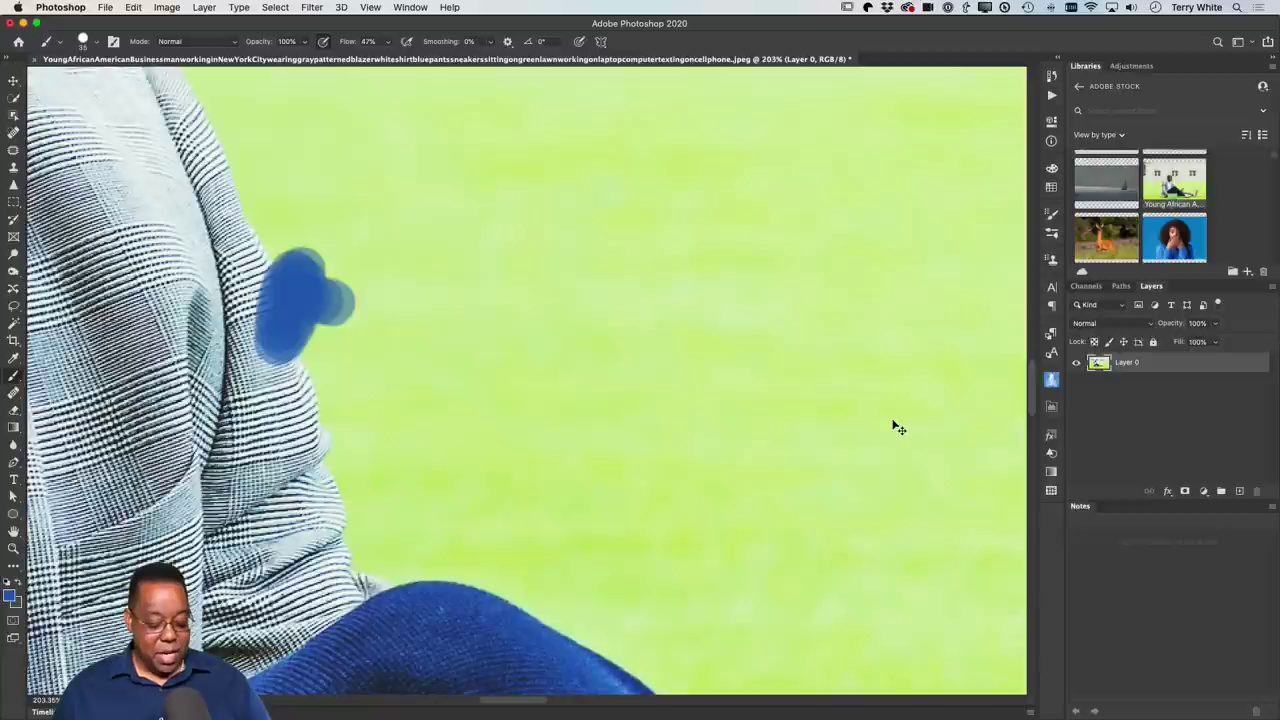
key(ctrl+z)
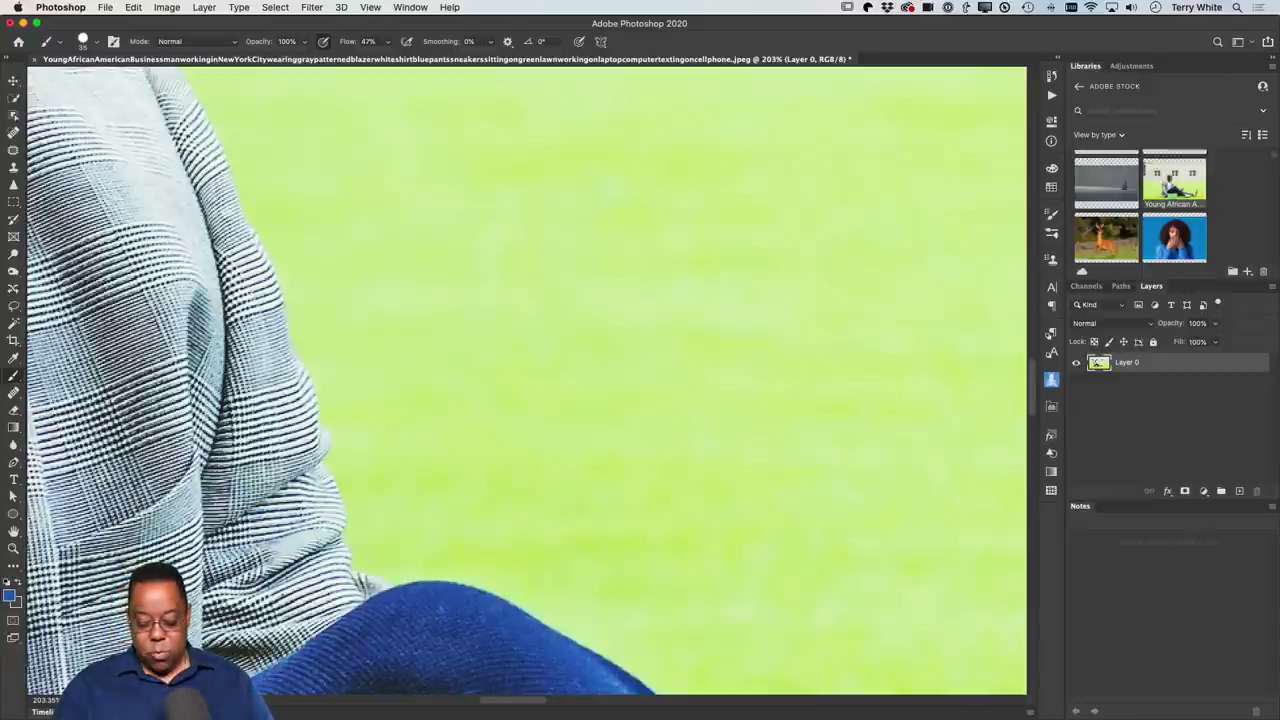
key(ctrl+0)
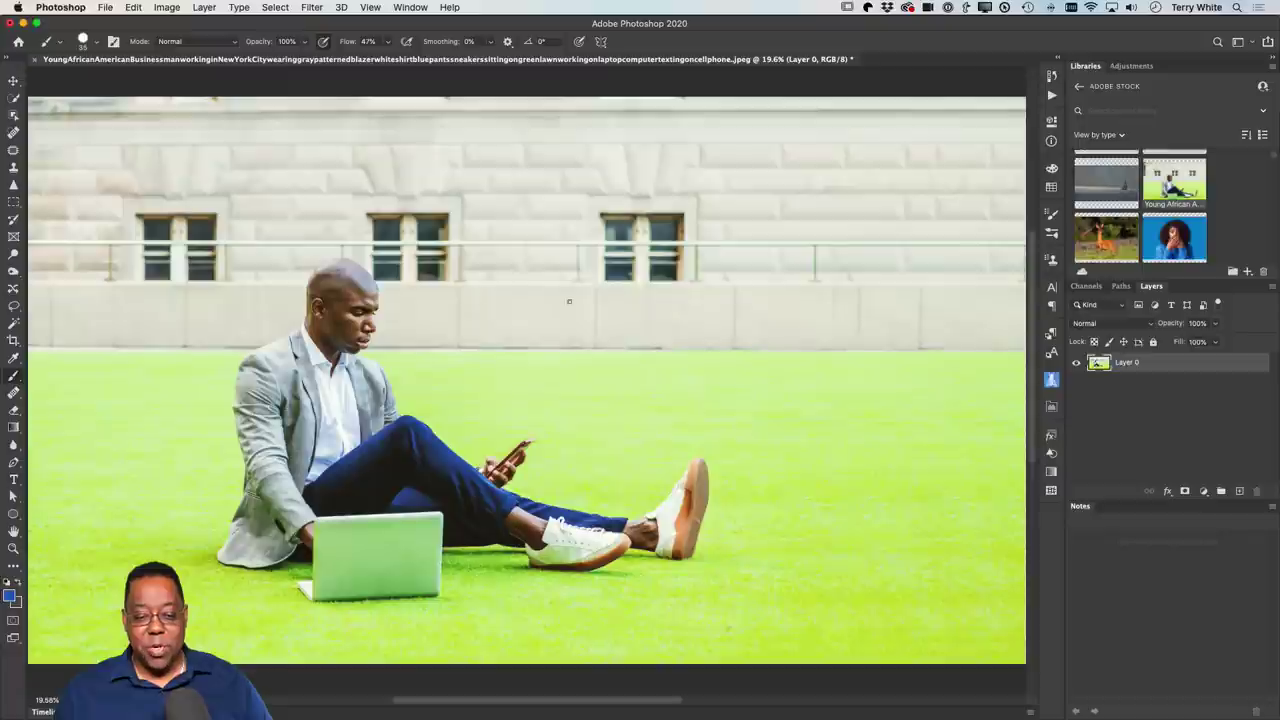
click(312, 7)
mouse_move(322, 280)
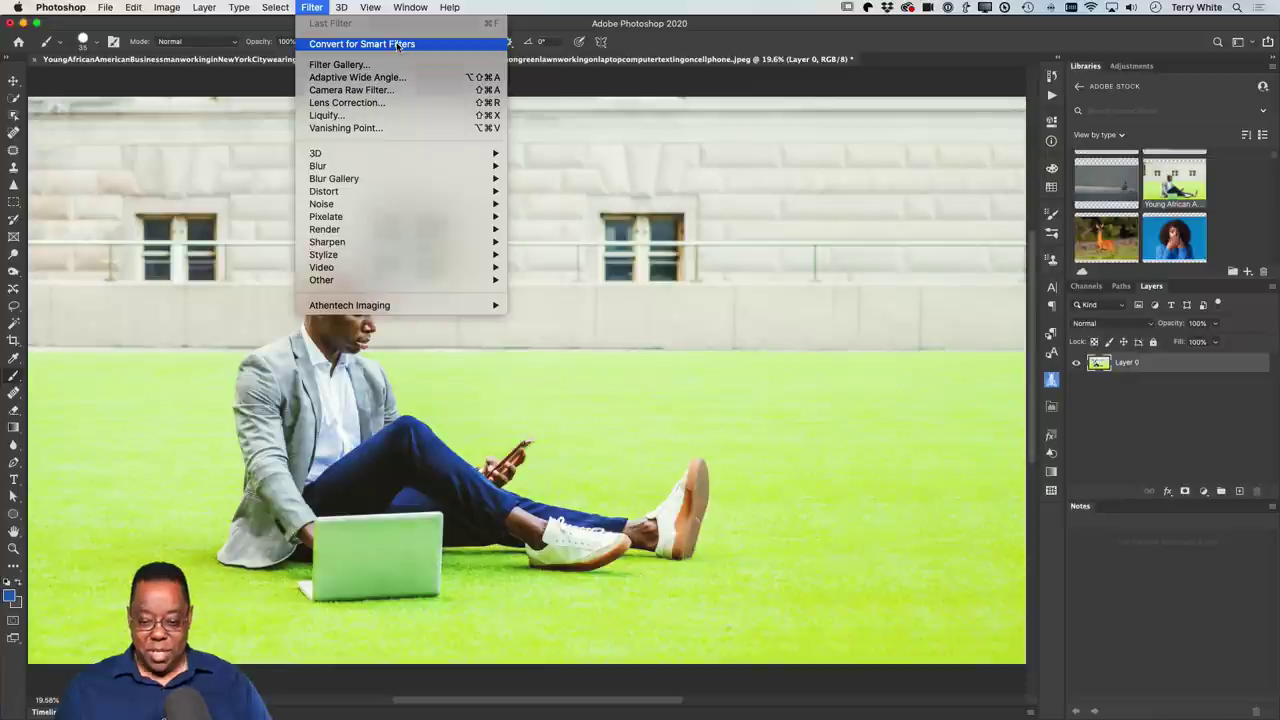
Convert Layer 0 for Smart Filters and reopen the Filter menu.
click(397, 44)
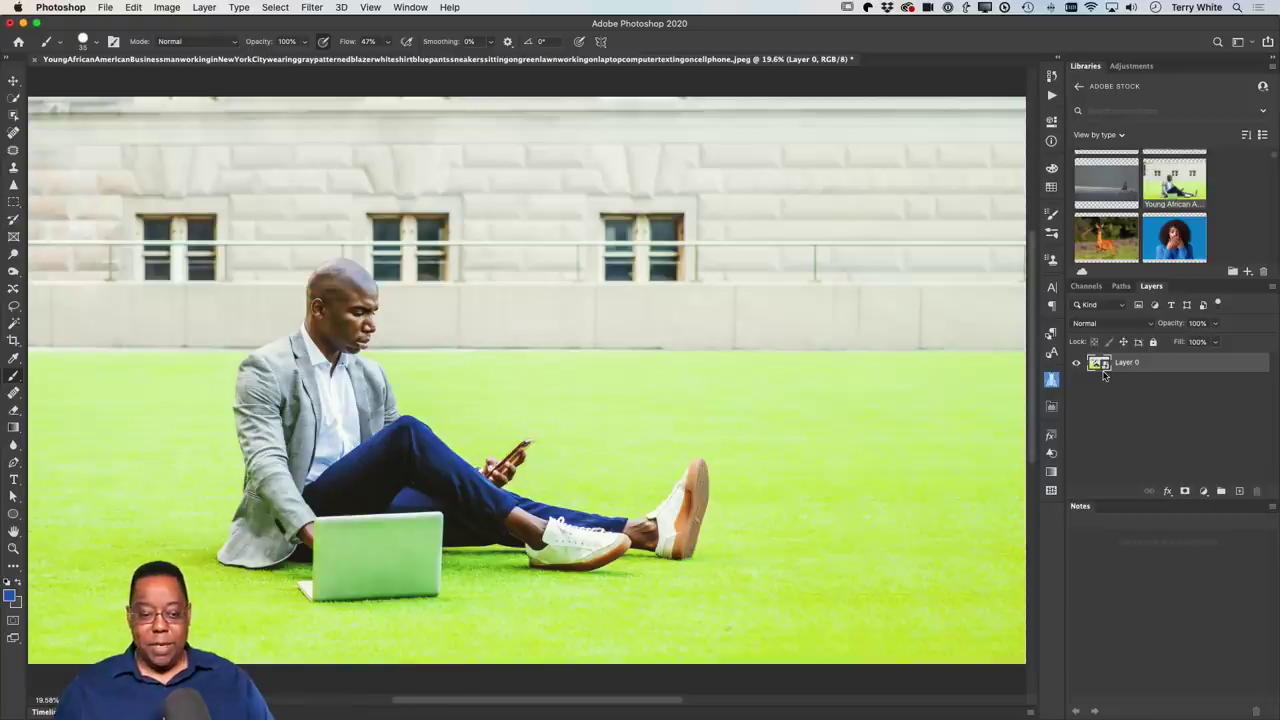
click(311, 8)
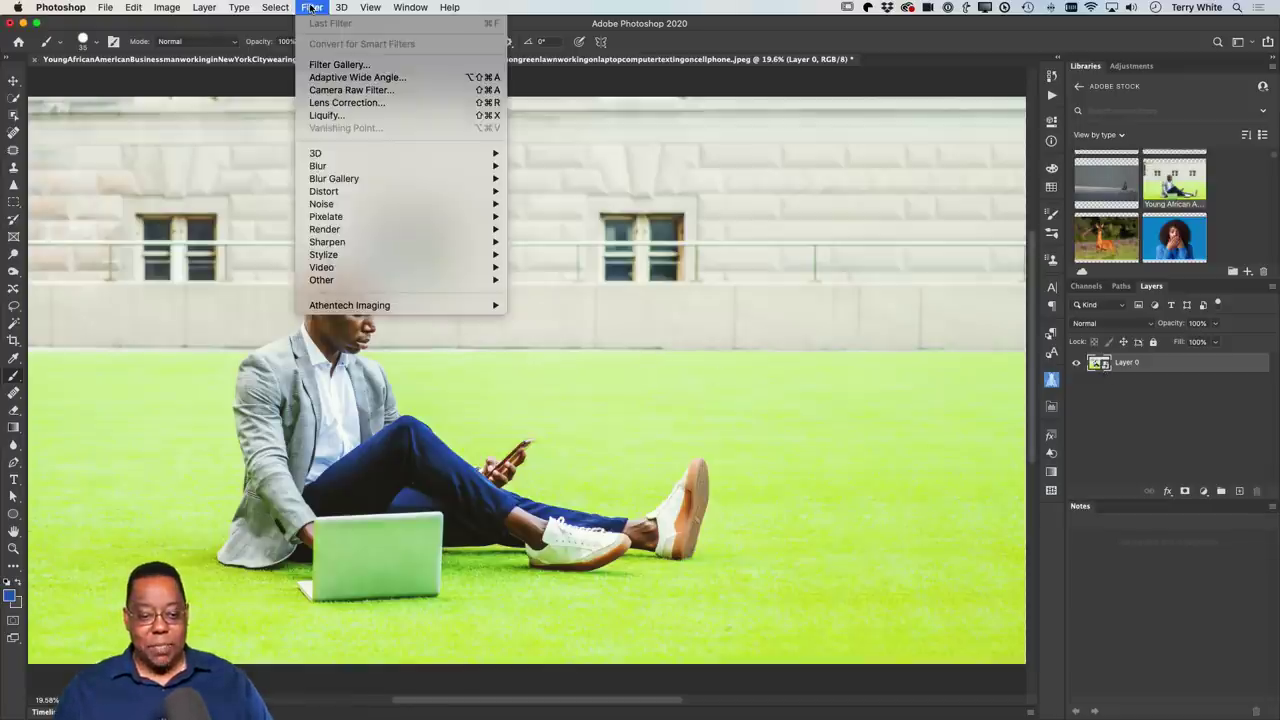
Apply a Camera Raw Filter to Layer 0 with Auto tones and Shadows raised to +63.
click(350, 90)
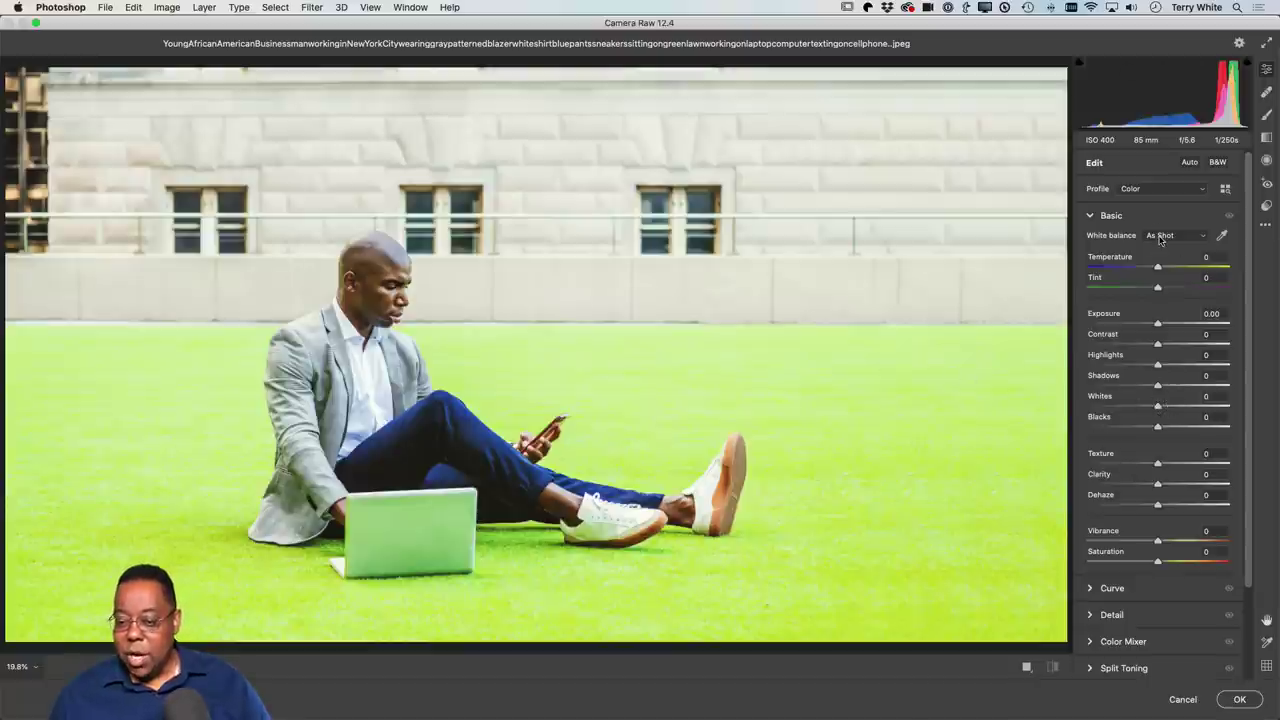
click(1189, 162)
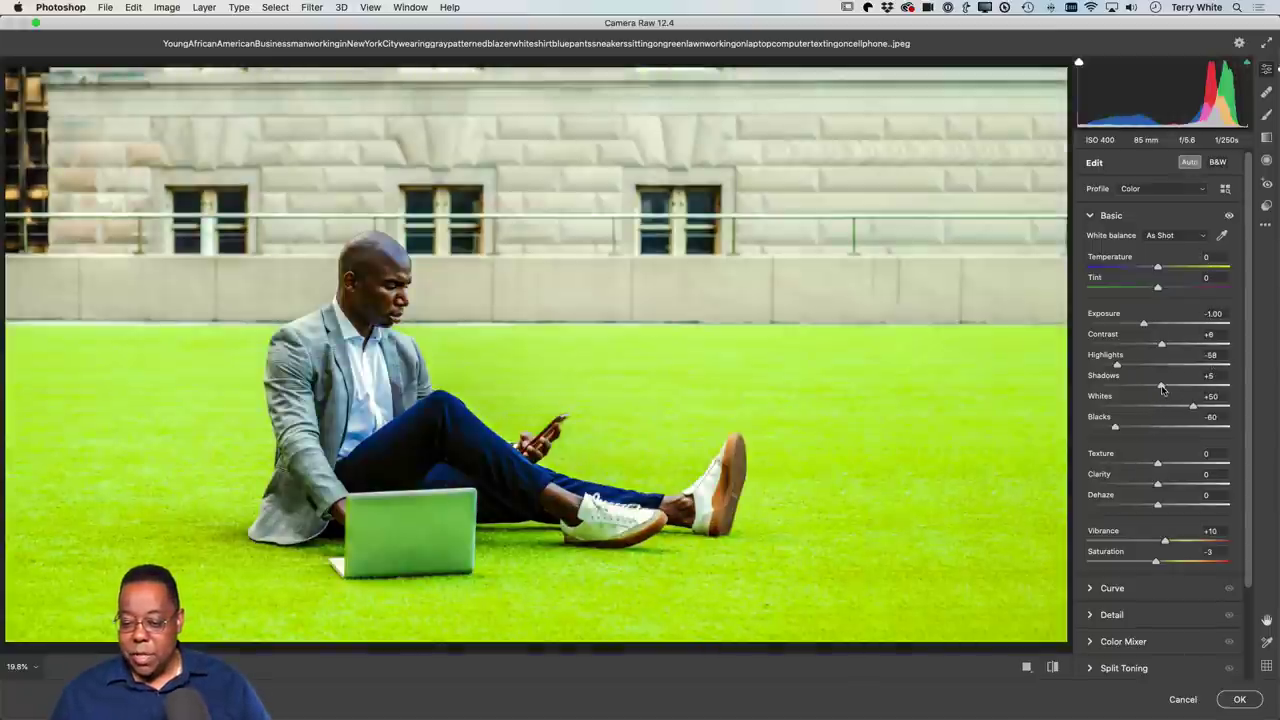
drag(1162, 388, 1203, 387)
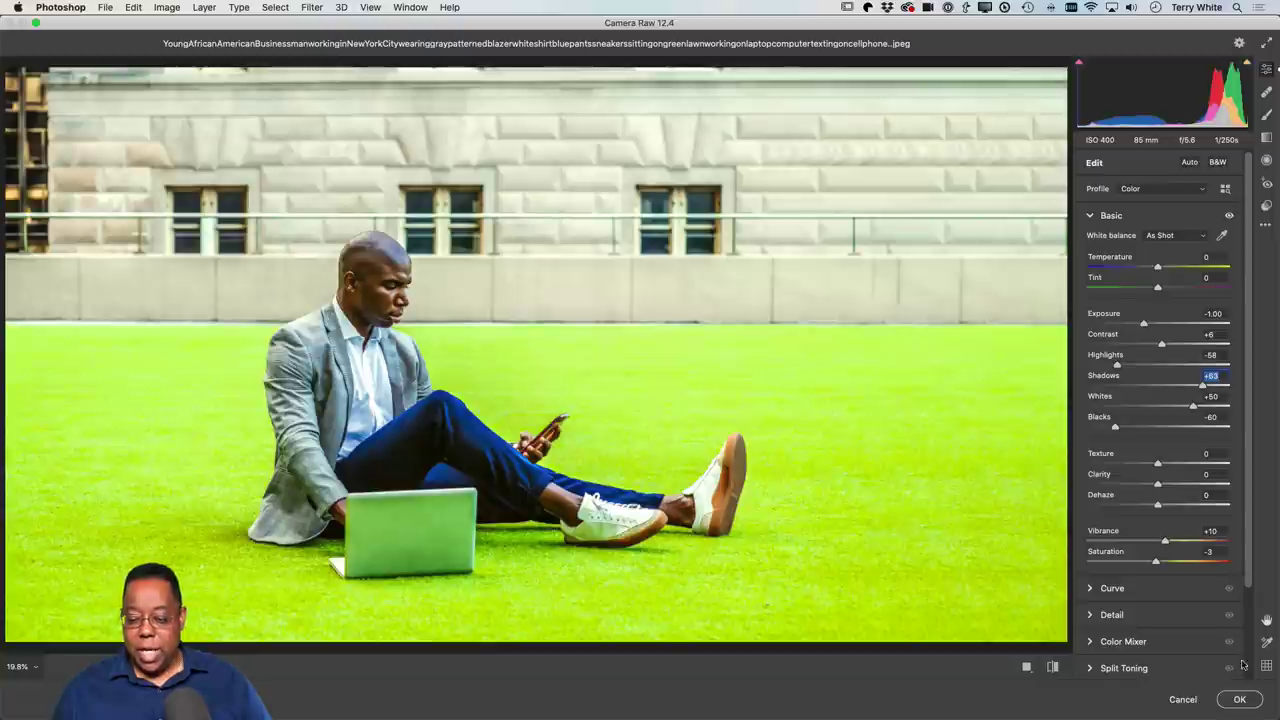
click(1239, 700)
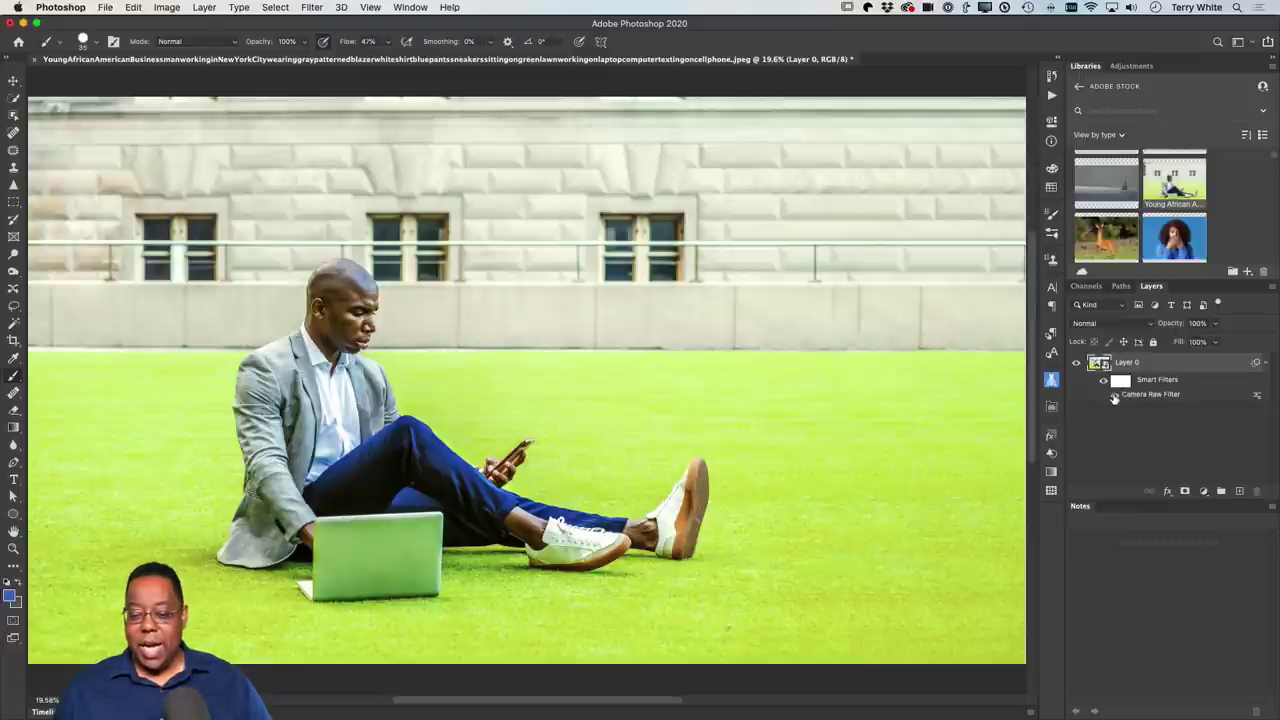
Compare the Camera Raw effect, then revise it to Saturation 0, Vibrance +1, Shadows +89.
click(1114, 396)
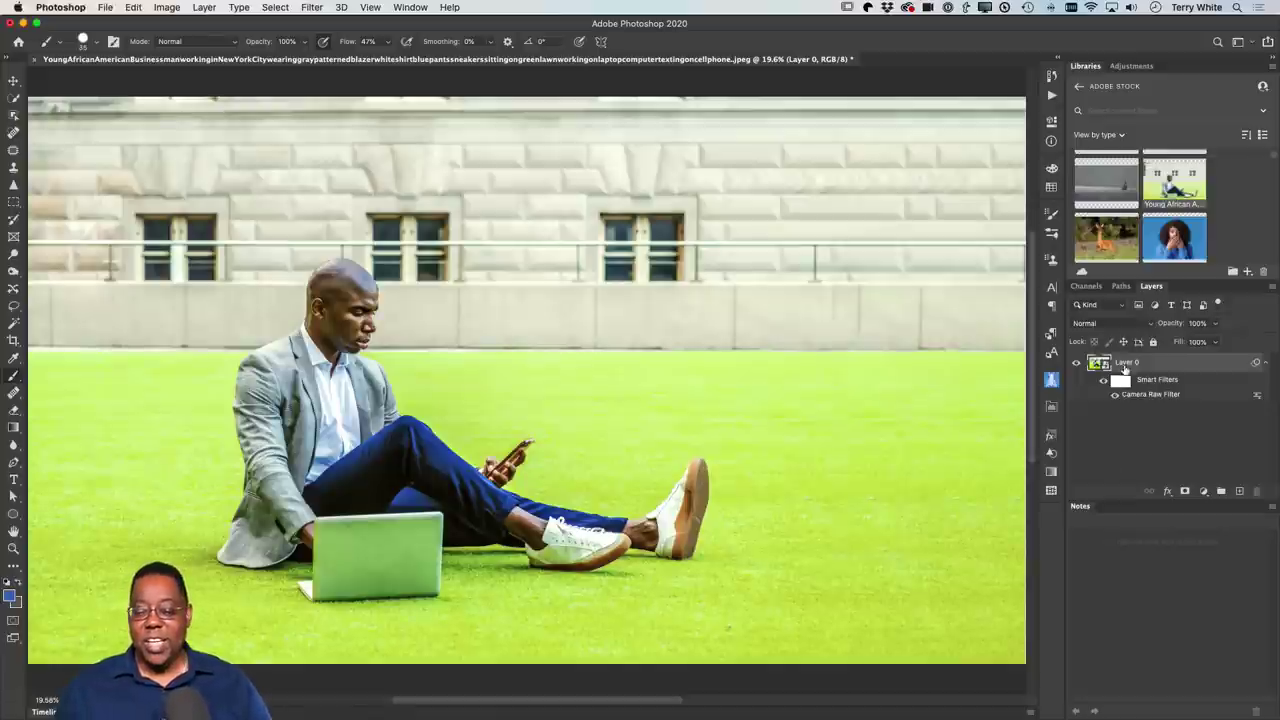
double_click(1137, 395)
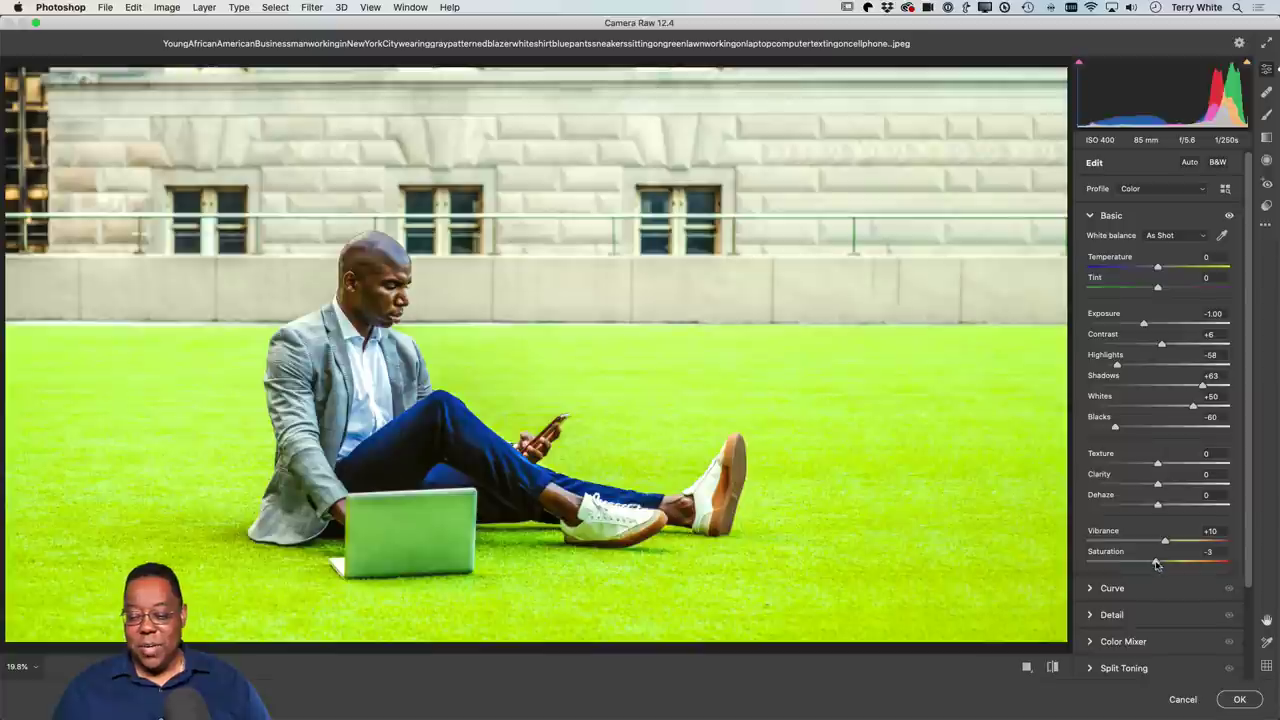
double_click(1155, 563)
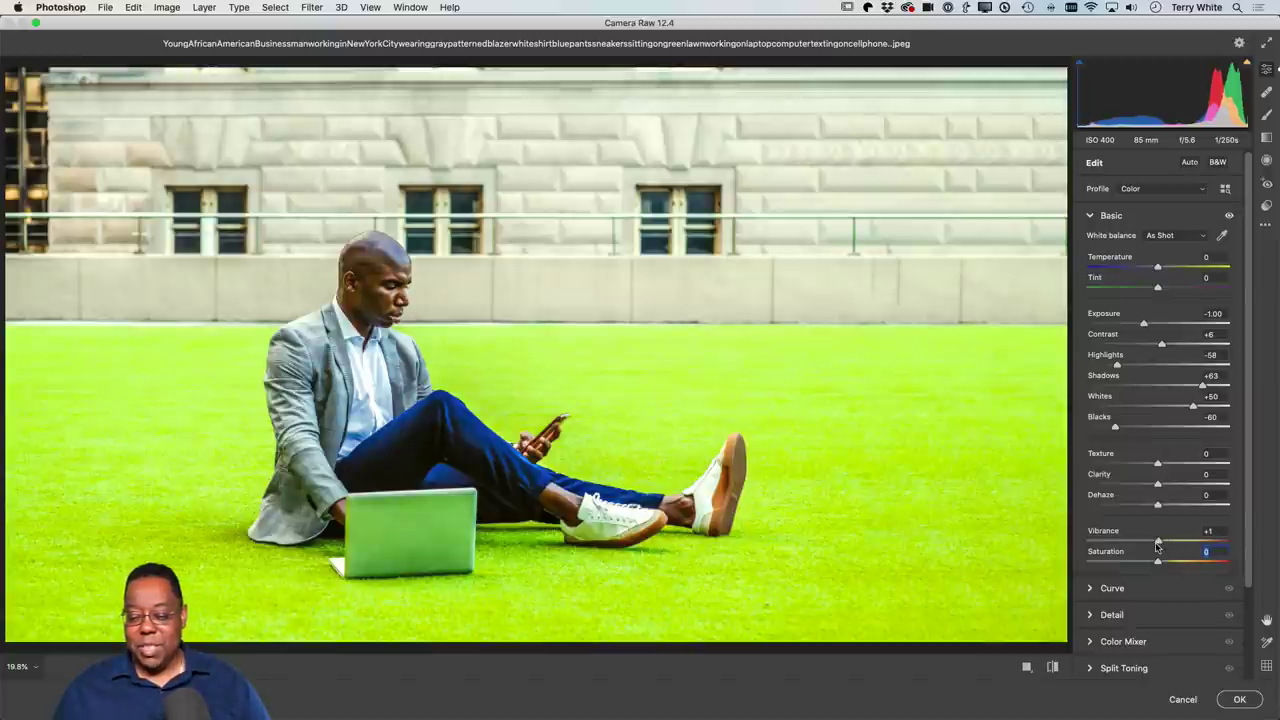
drag(1164, 541, 1157, 541)
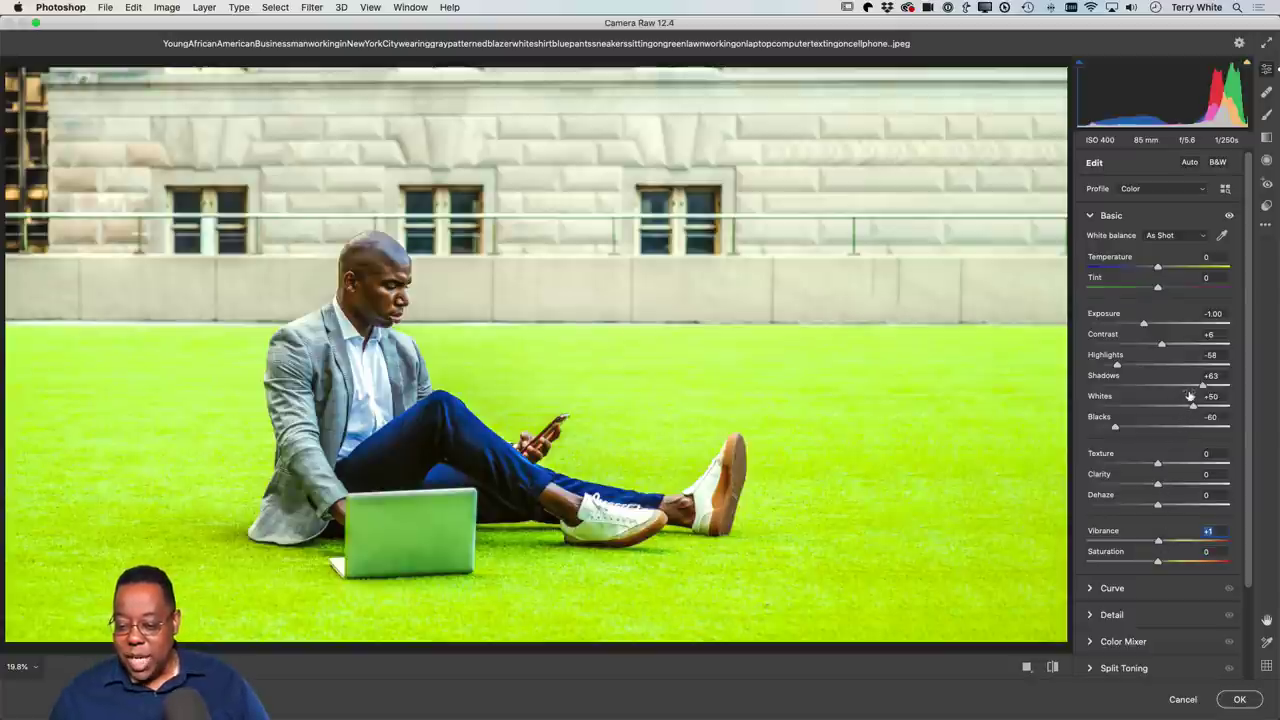
drag(1203, 385, 1222, 387)
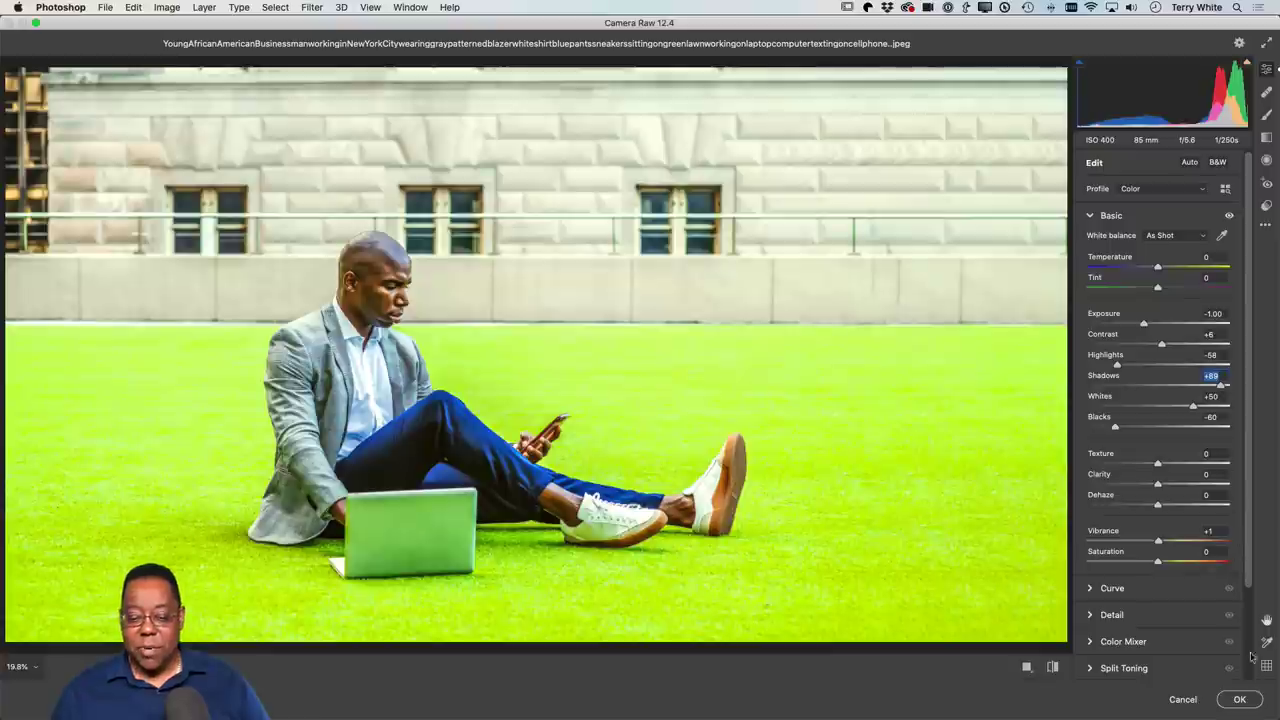
click(1239, 699)
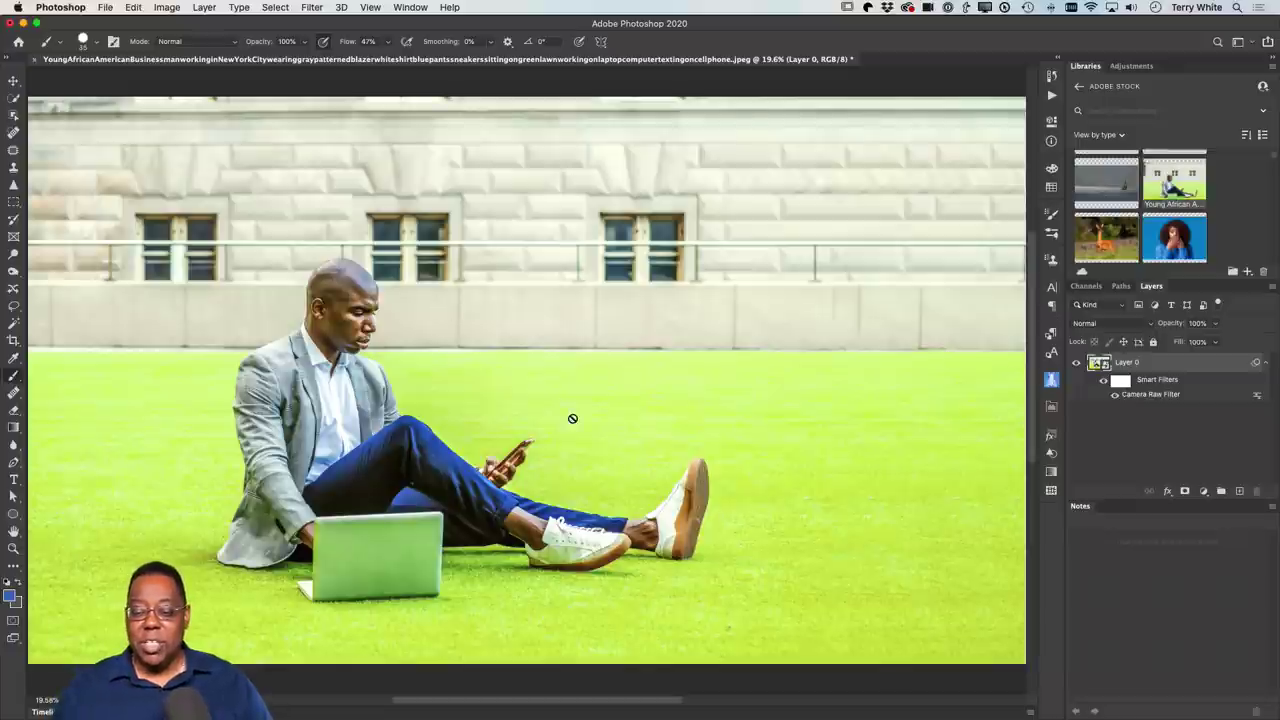
Open the Layer 0 smart object's contents, undo a stray brush stroke, and close it.
double_click(1104, 366)
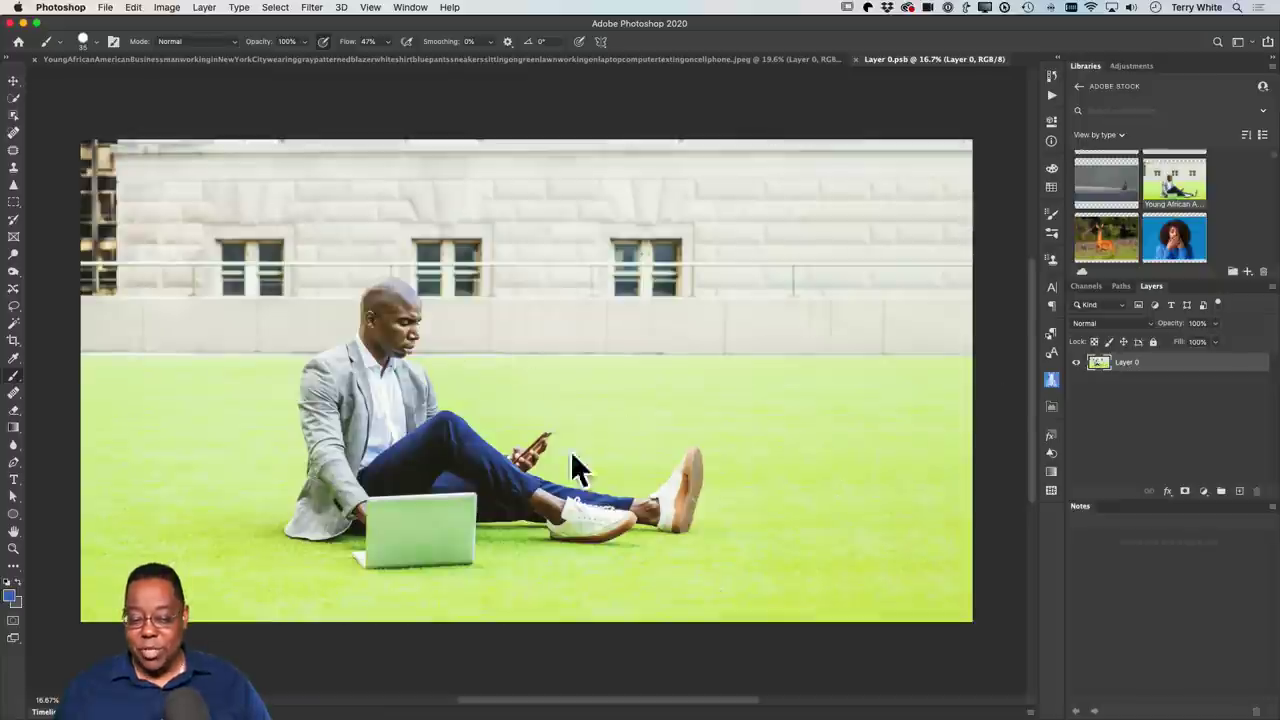
drag(508, 358, 793, 412)
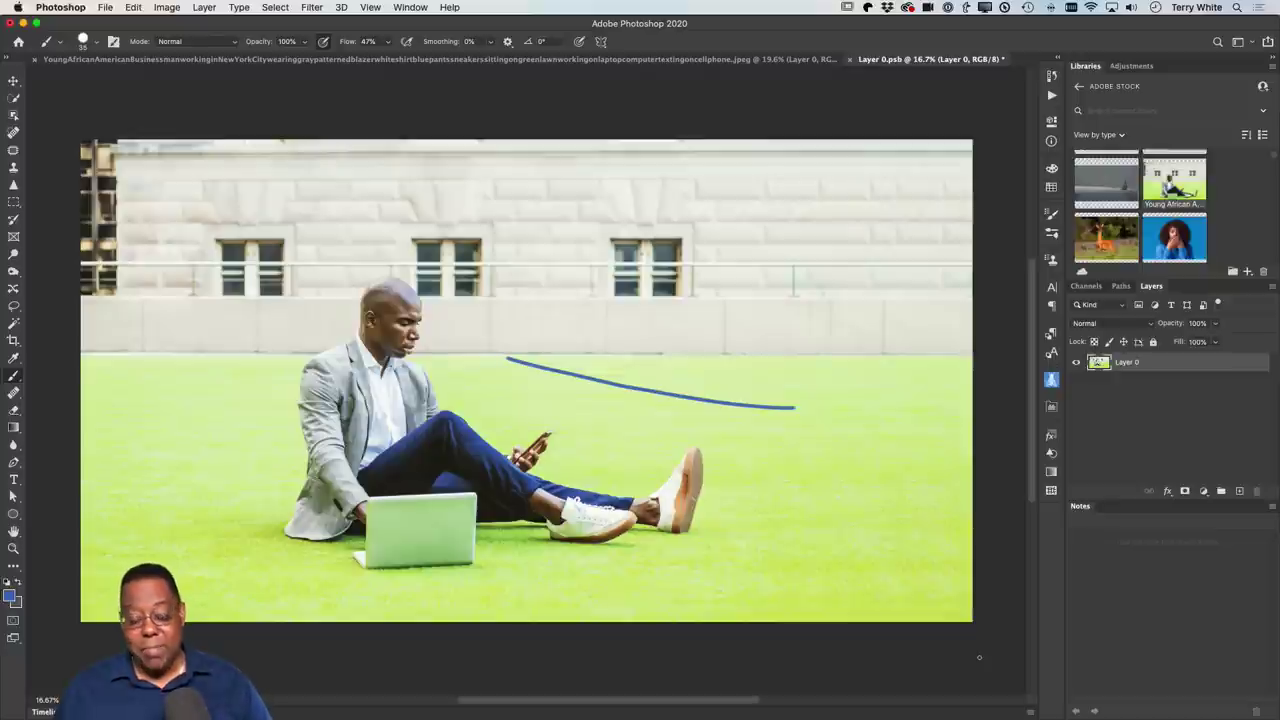
key(ctrl+z)
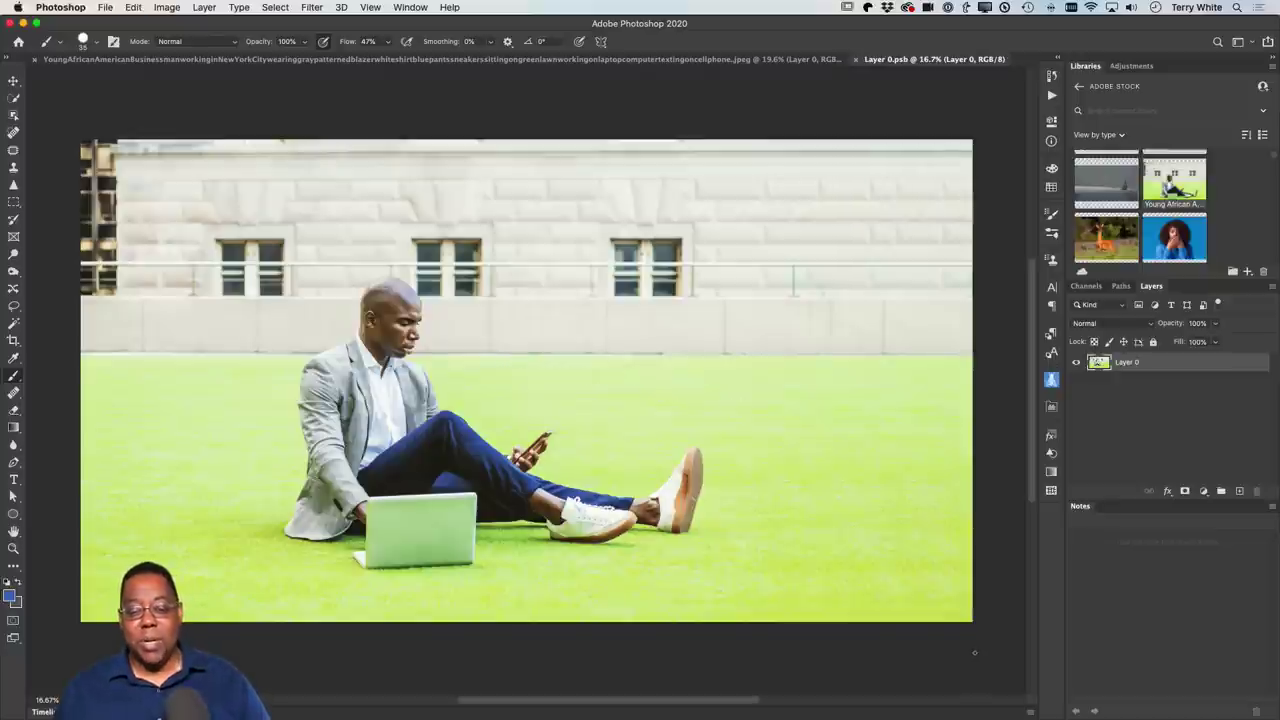
key(super+w)
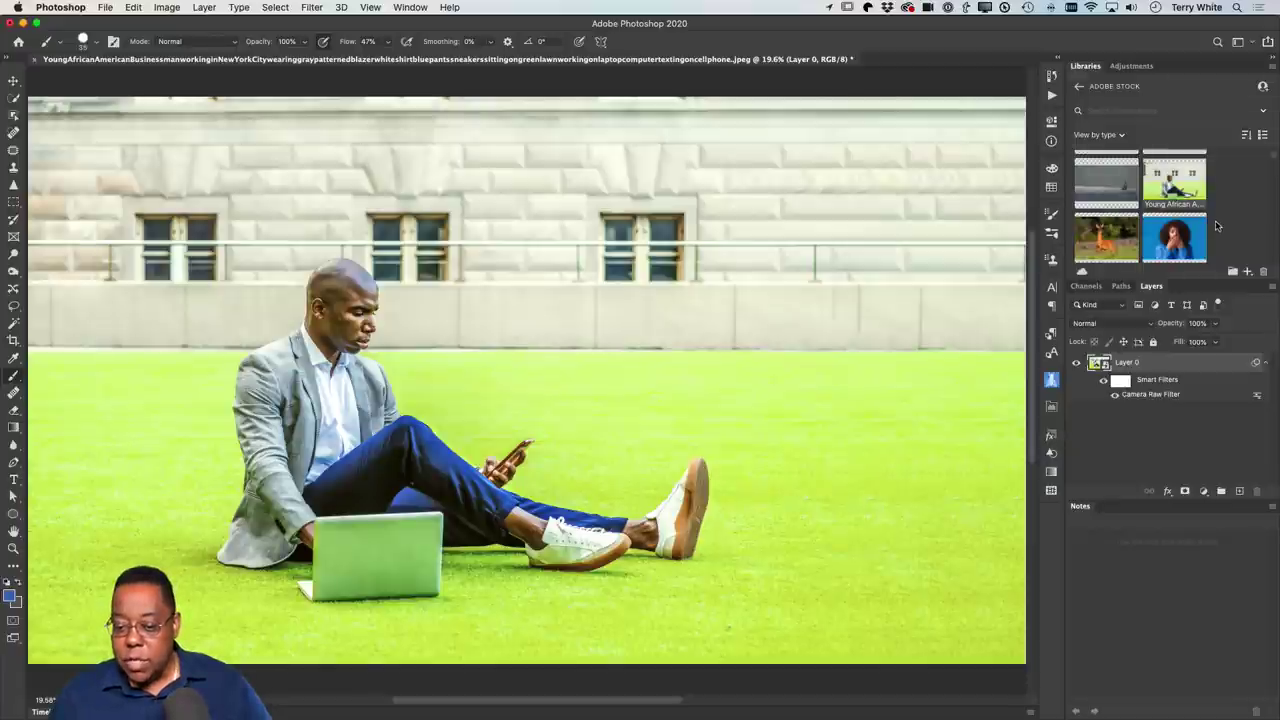
Place the Q&A blackboard stock image and shrink it into the lower-right corner.
scroll(1192, 240, down, 3)
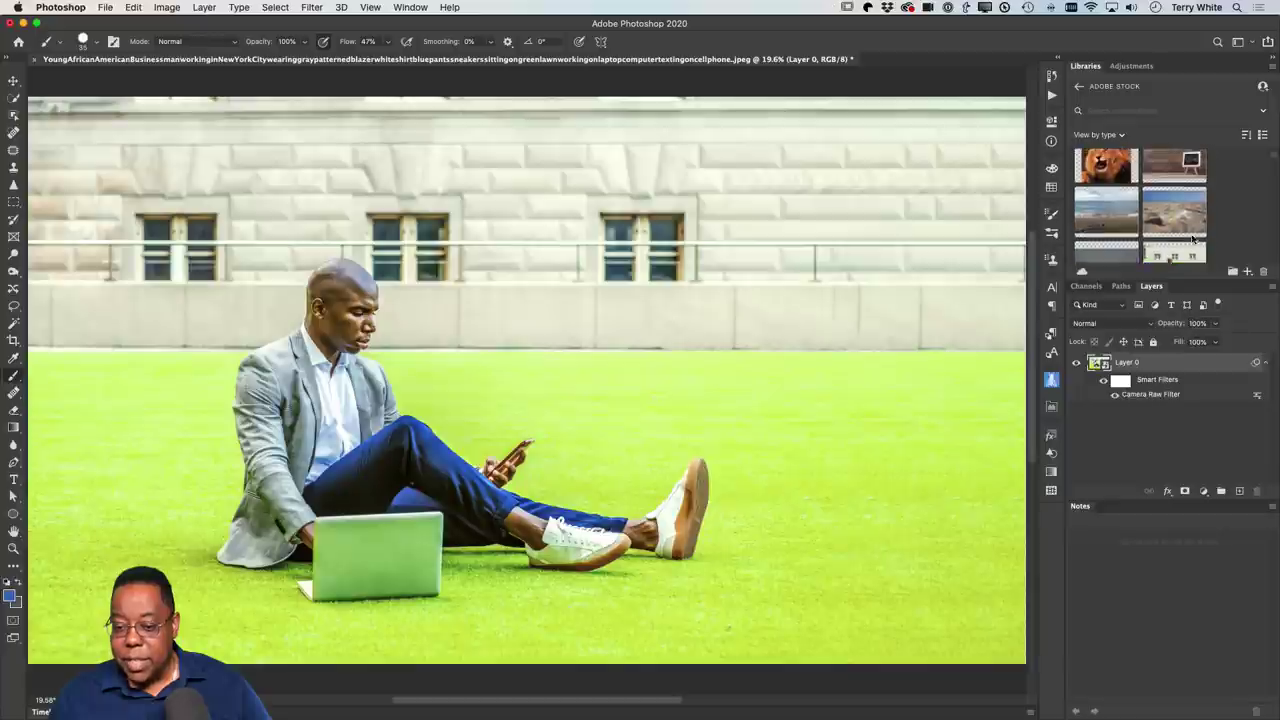
scroll(1192, 240, down, 2)
scroll(1192, 240, down, 2)
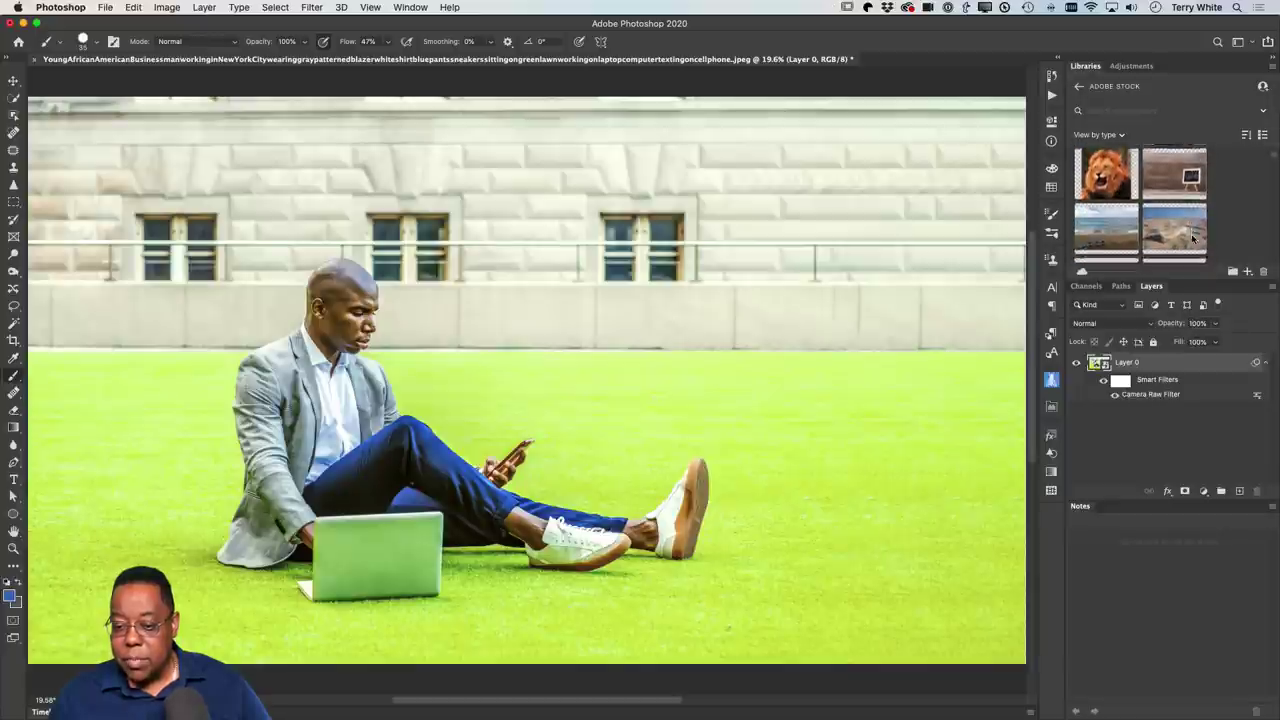
scroll(1192, 240, up, 2)
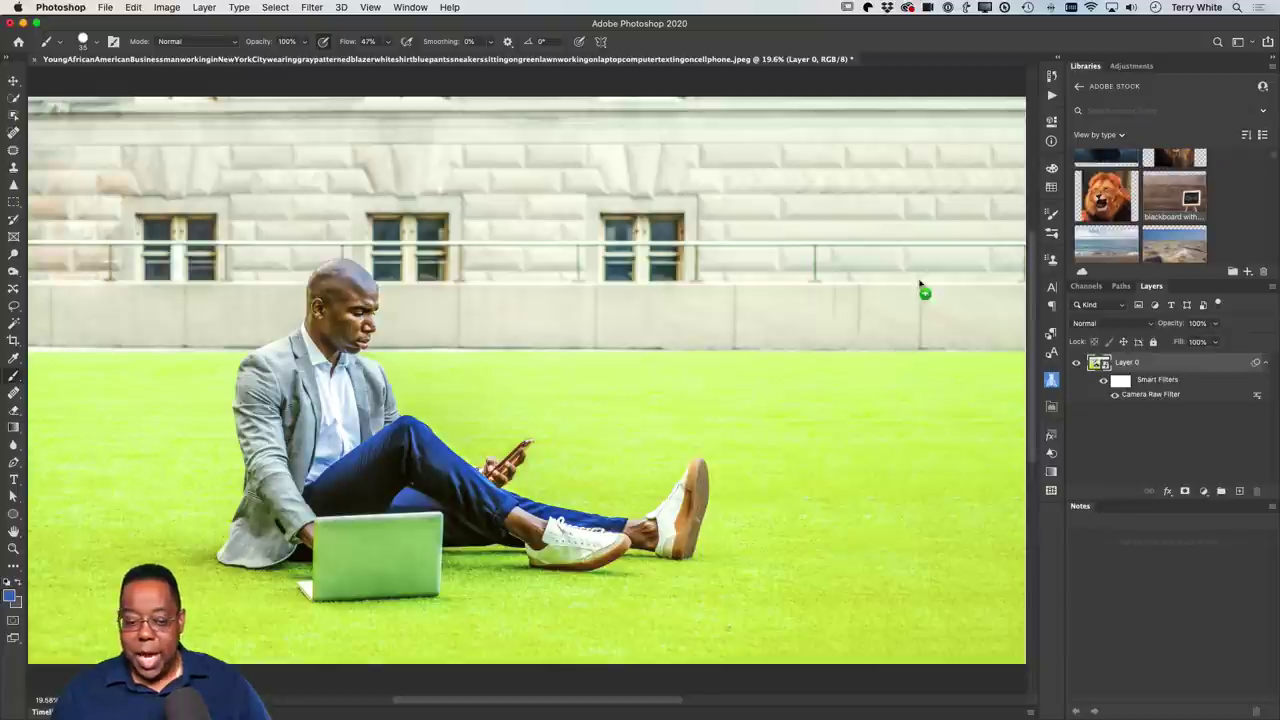
drag(1175, 196, 877, 320)
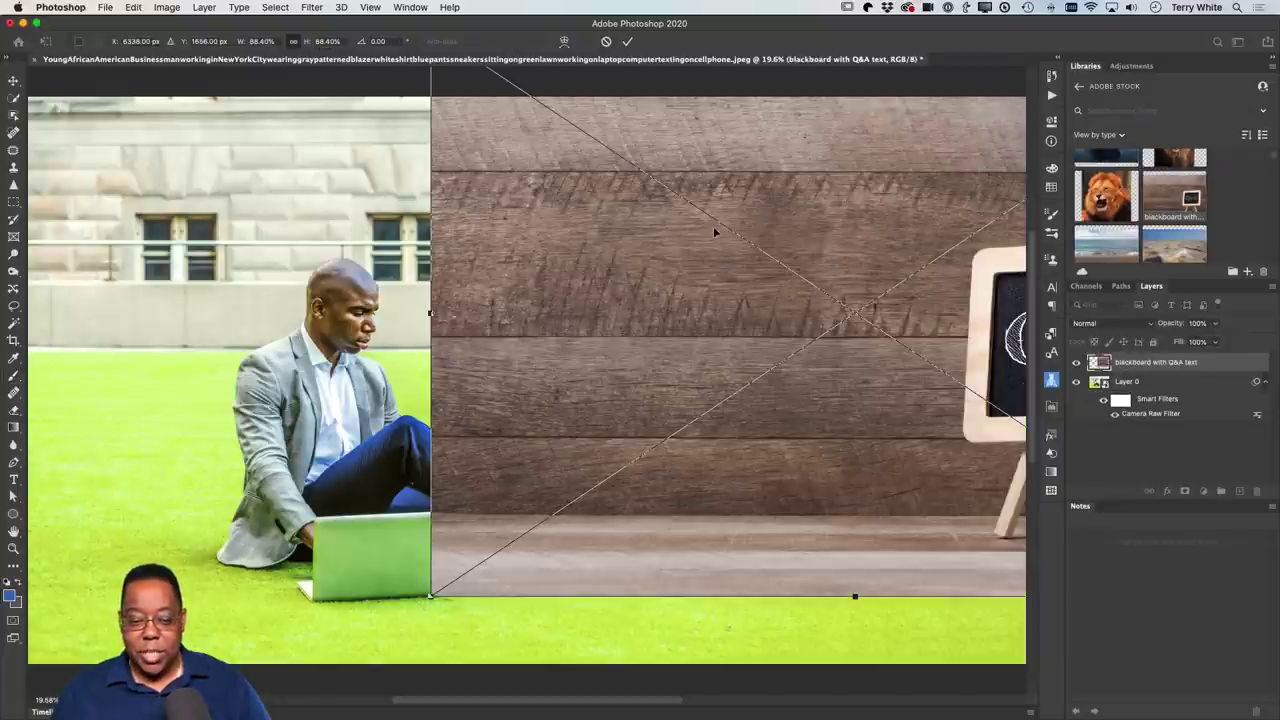
drag(713, 226, 565, 390)
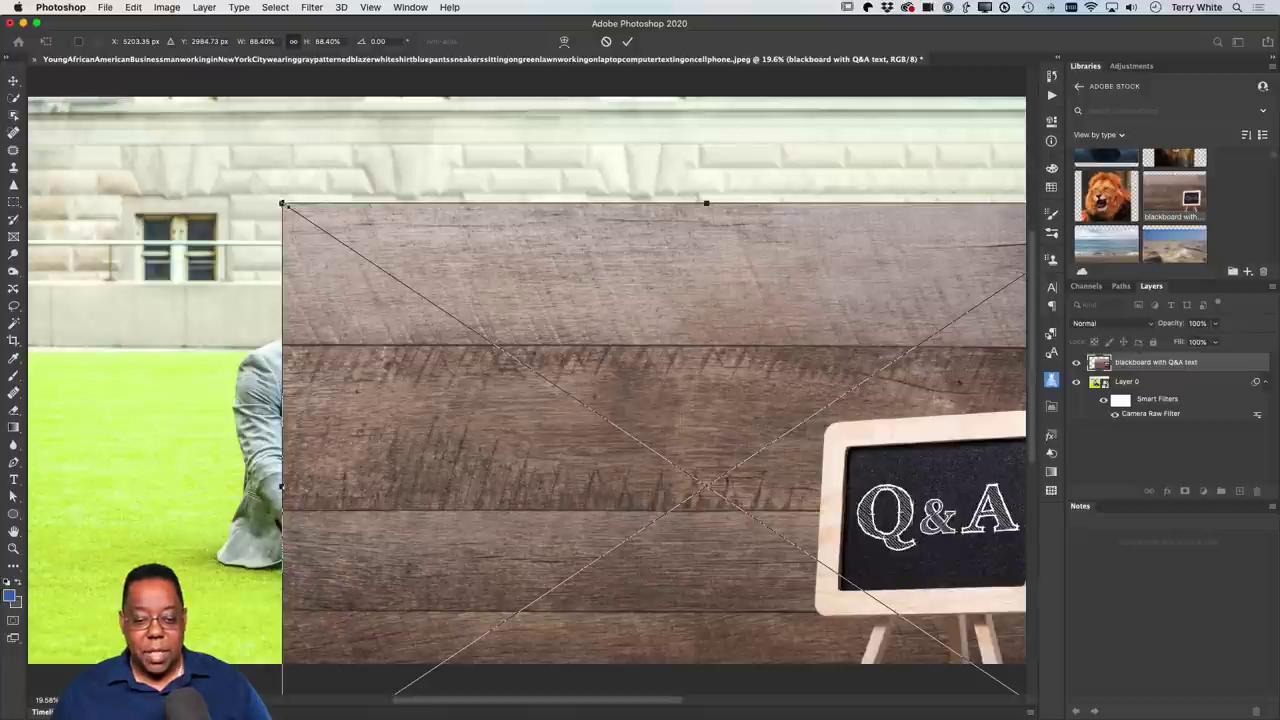
mouse_move(283, 204)
mouse_down()
mouse_move(918, 629)
mouse_move(844, 523)
mouse_up()
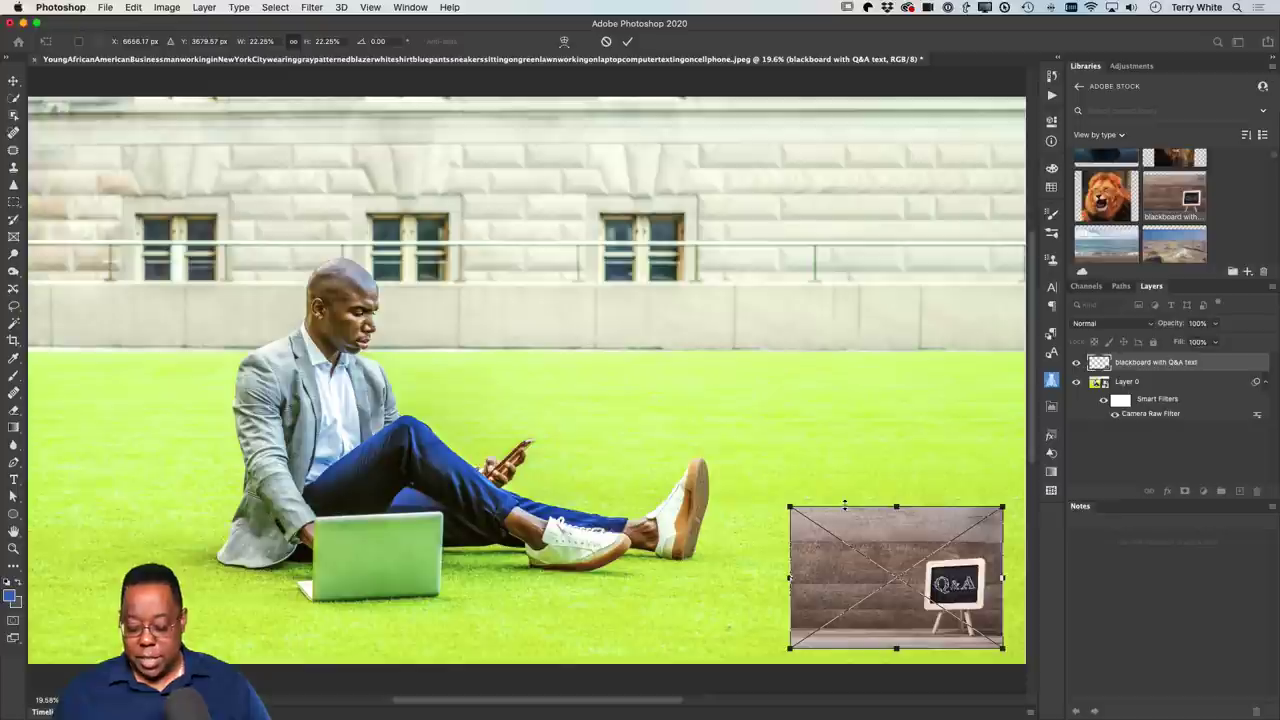
key(Return)
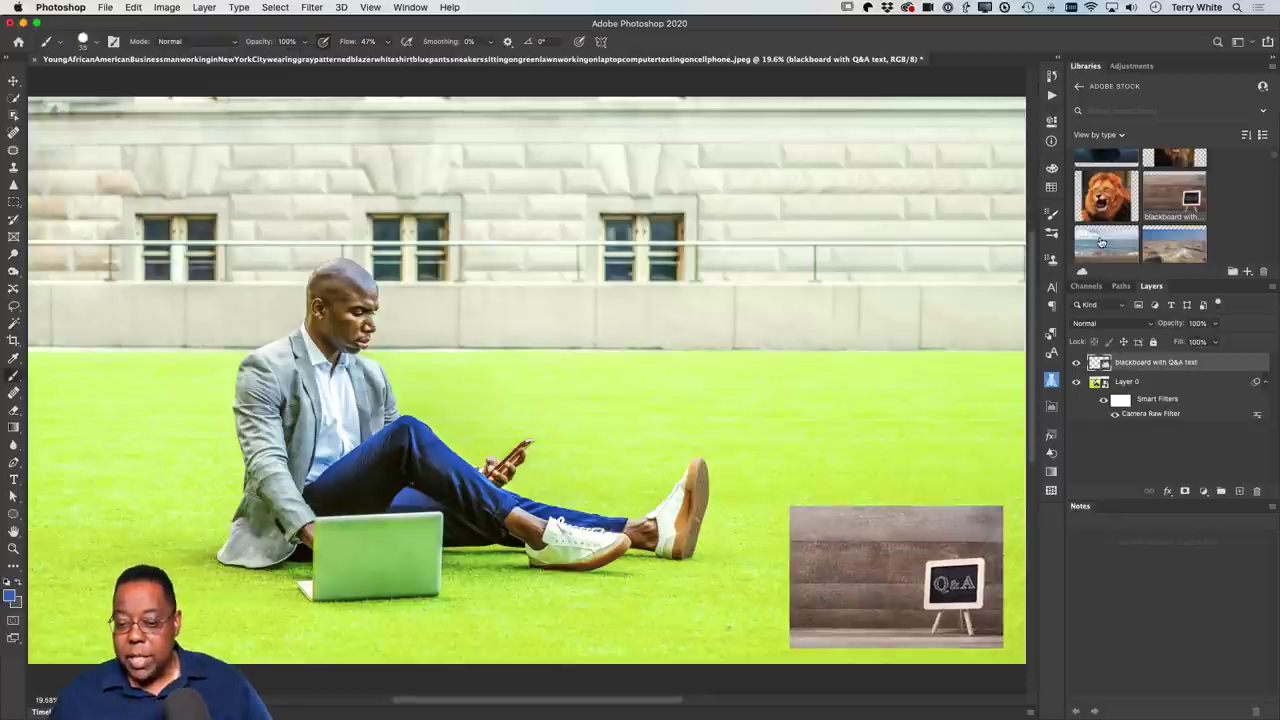
Place the Grrr lion stock image, scaled down above the blackboard.
scroll(1126, 213, up, 2)
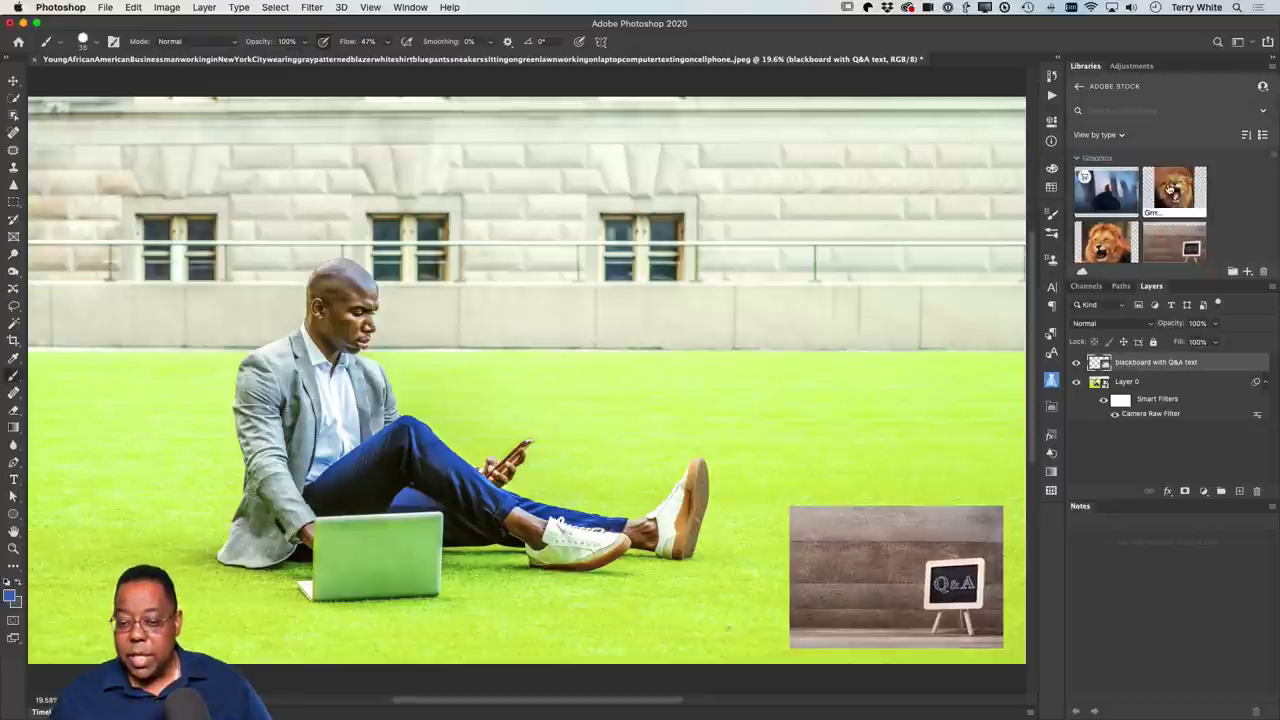
drag(1172, 190, 810, 370)
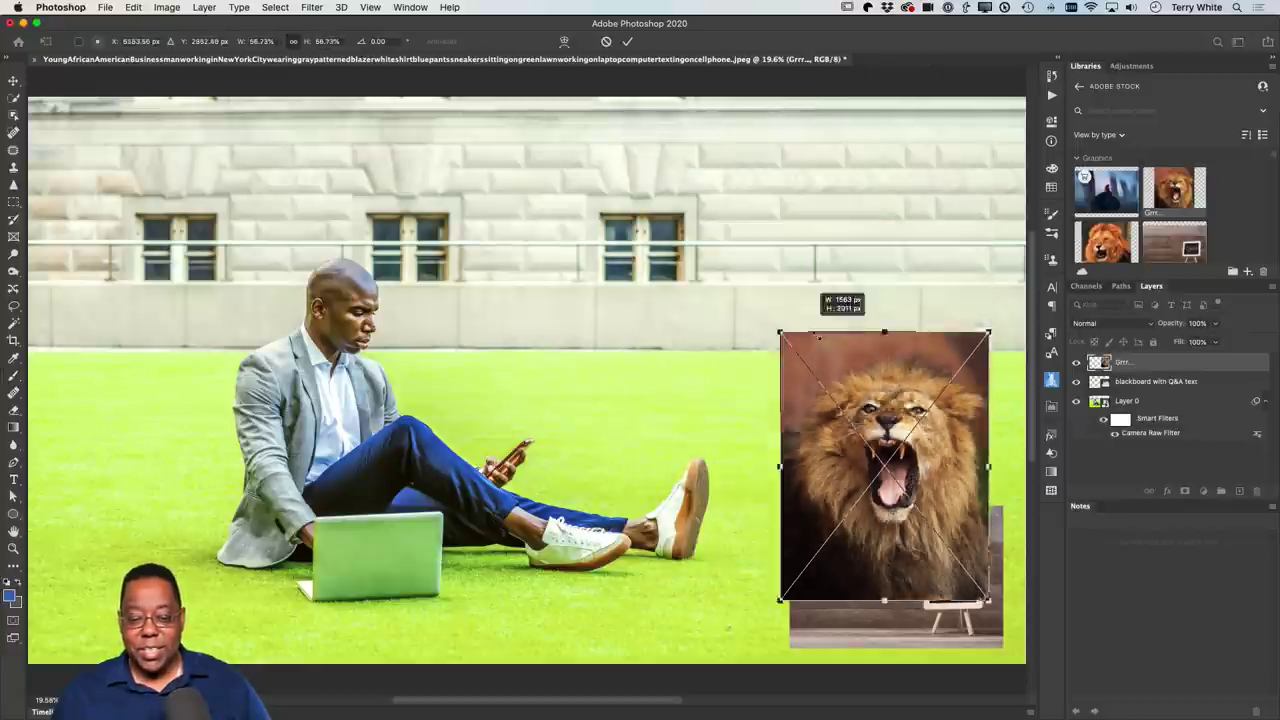
mouse_move(628, 137)
mouse_down()
mouse_move(866, 443)
mouse_move(896, 372)
mouse_up()
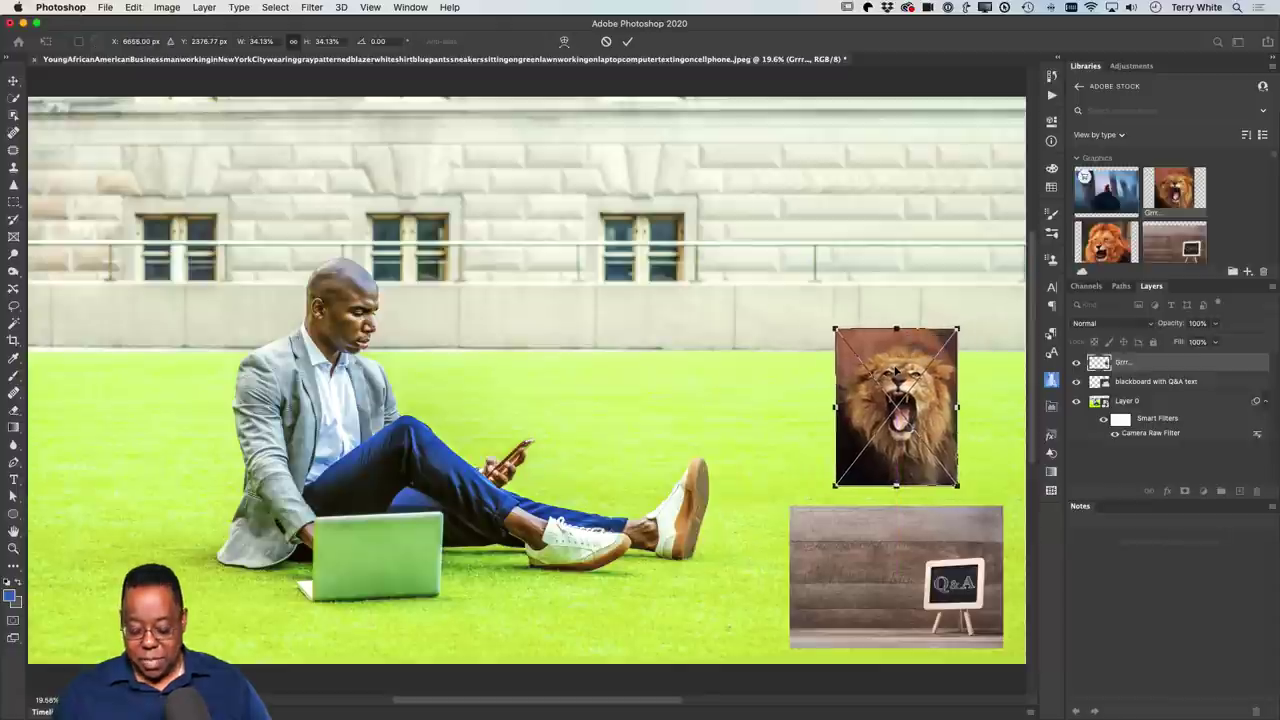
key(Return)
key(b)
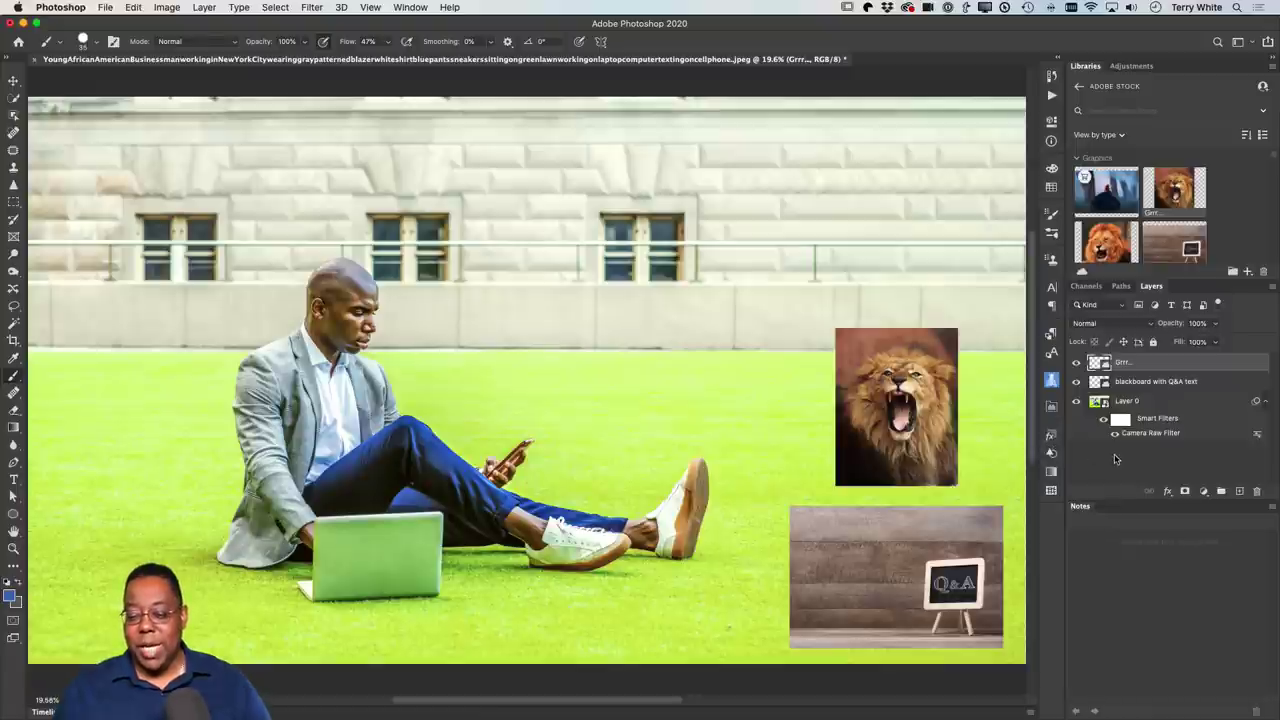
Place the camera-on-tripod image, shrunk just left of the lion, and select all three image layers.
scroll(1161, 237, down, 5)
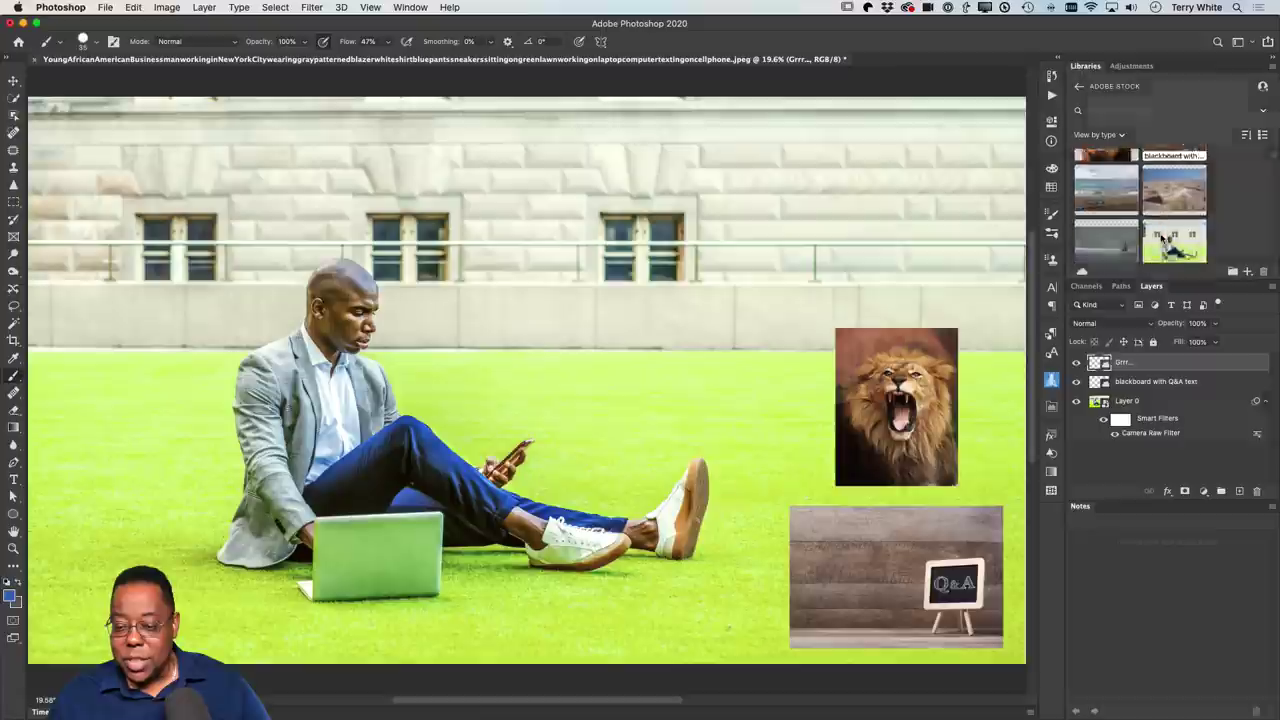
scroll(1161, 237, down, 2)
scroll(1161, 237, down, 2)
scroll(1161, 237, down, 2)
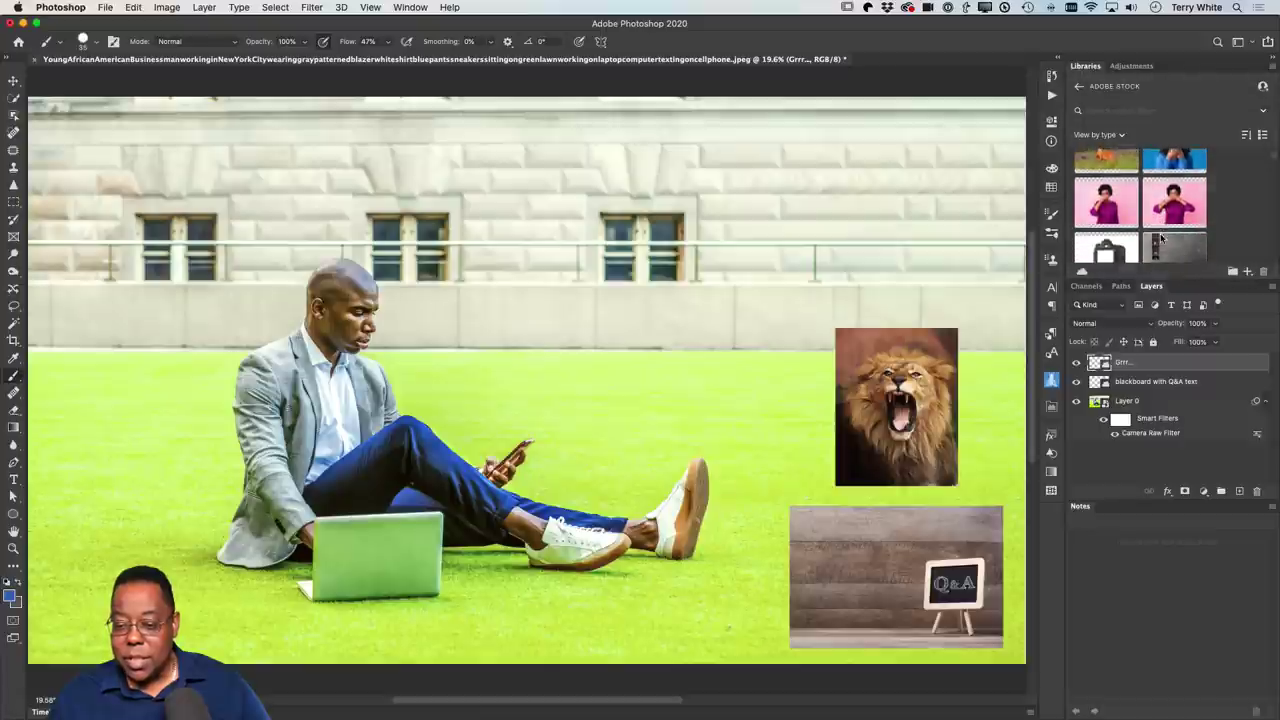
scroll(1161, 237, down, 2)
scroll(1161, 237, down, 2)
scroll(1161, 237, down, 2)
scroll(1161, 237, down, 2)
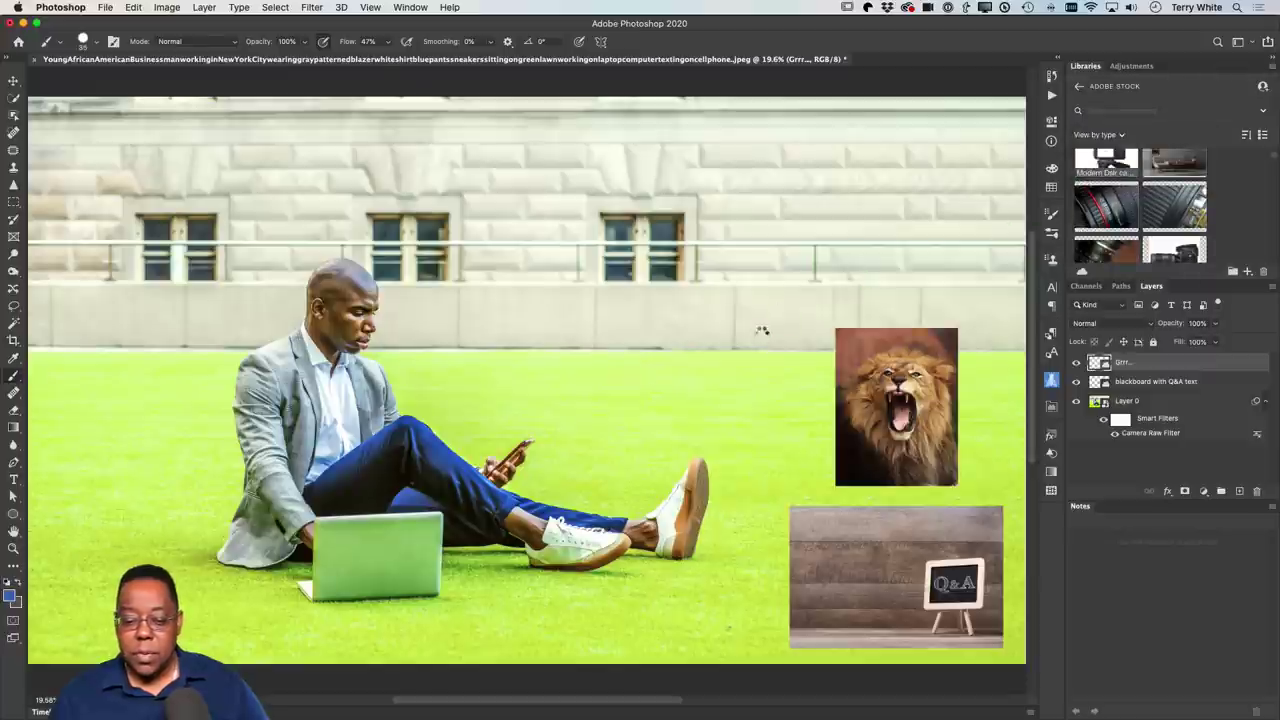
drag(1104, 167, 752, 324)
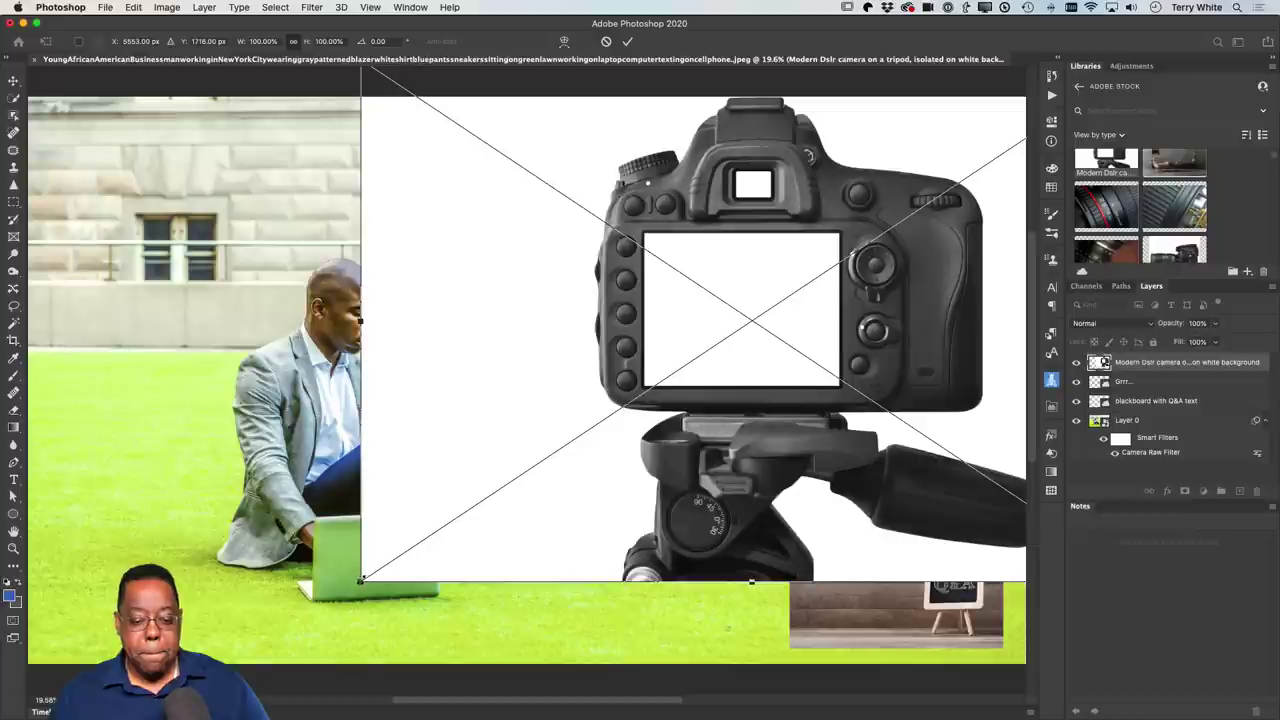
mouse_move(361, 580)
mouse_down()
mouse_move(763, 302)
mouse_move(628, 380)
mouse_up()
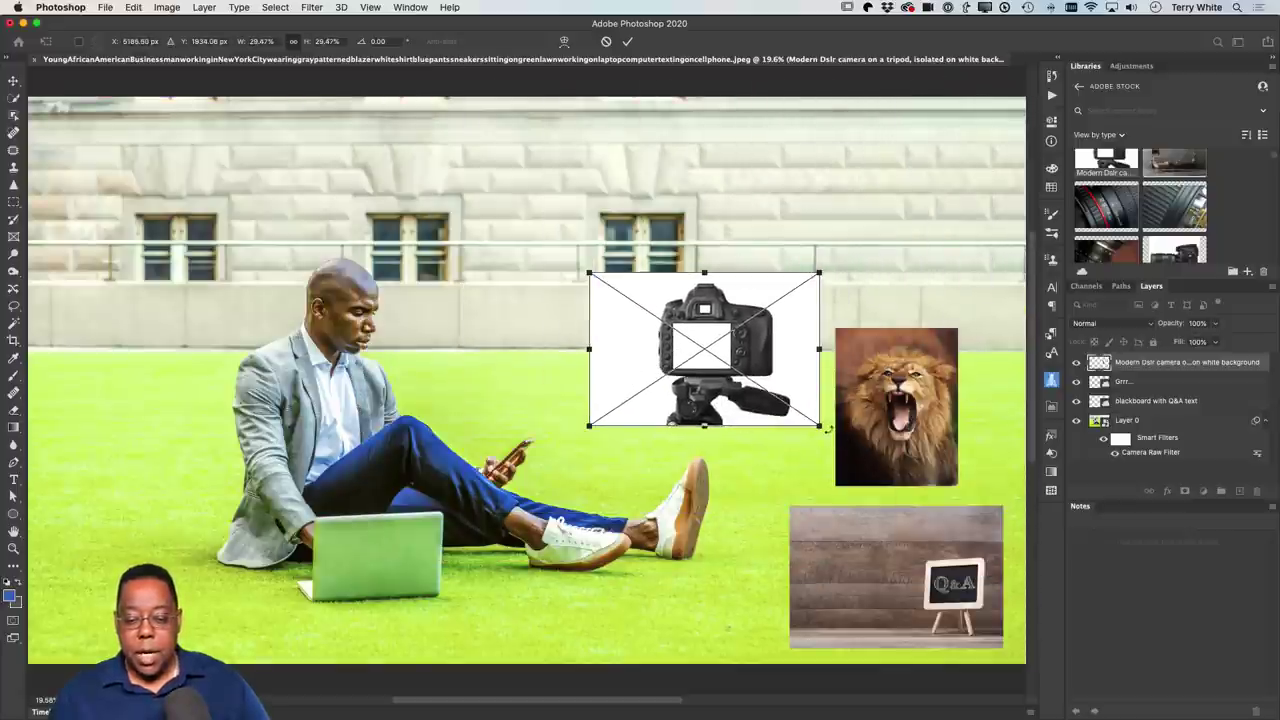
drag(819, 426, 749, 383)
drag(699, 334, 752, 353)
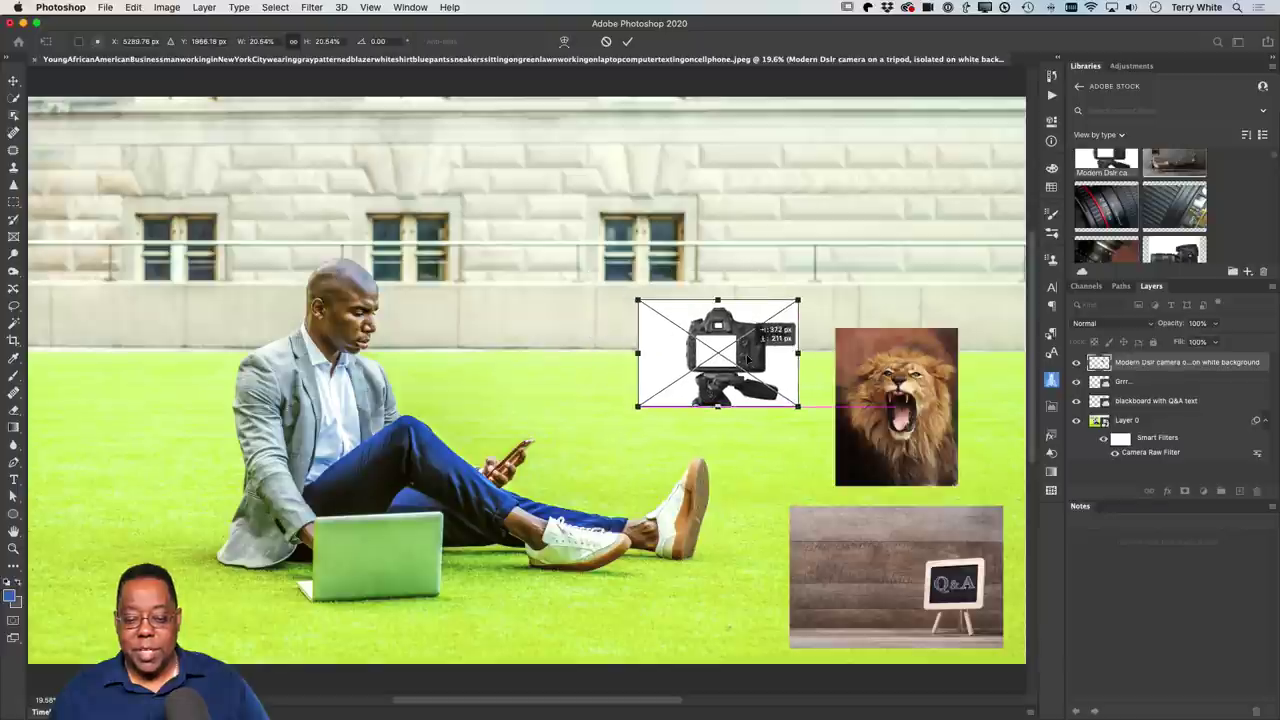
key(Return)
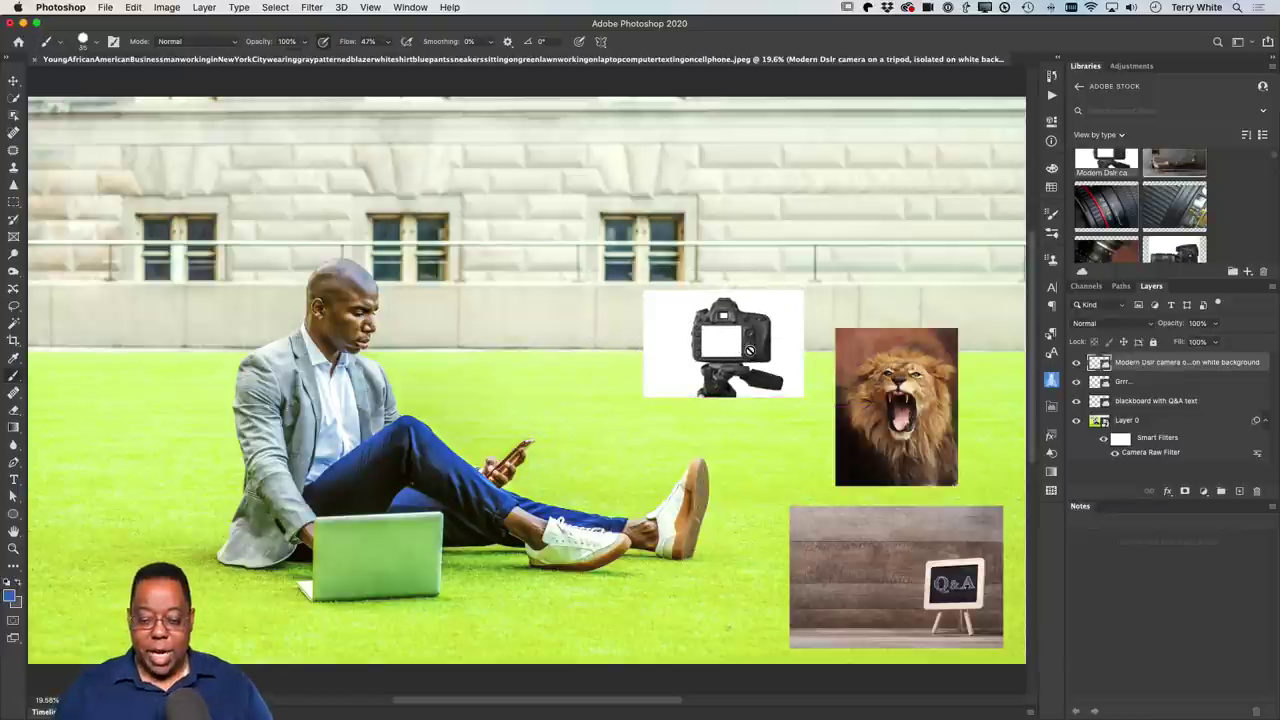
shift+click(1136, 402)
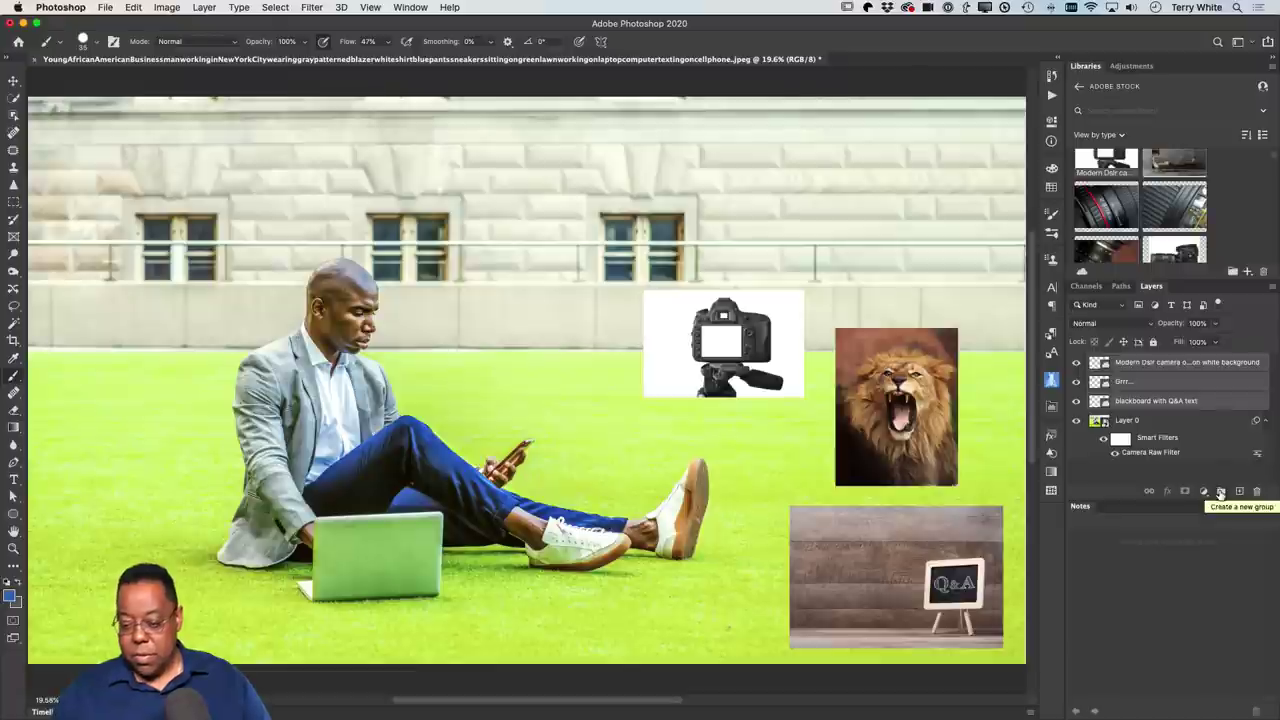
Group the three stock image layers and name the group 'random photos'.
click(1220, 493)
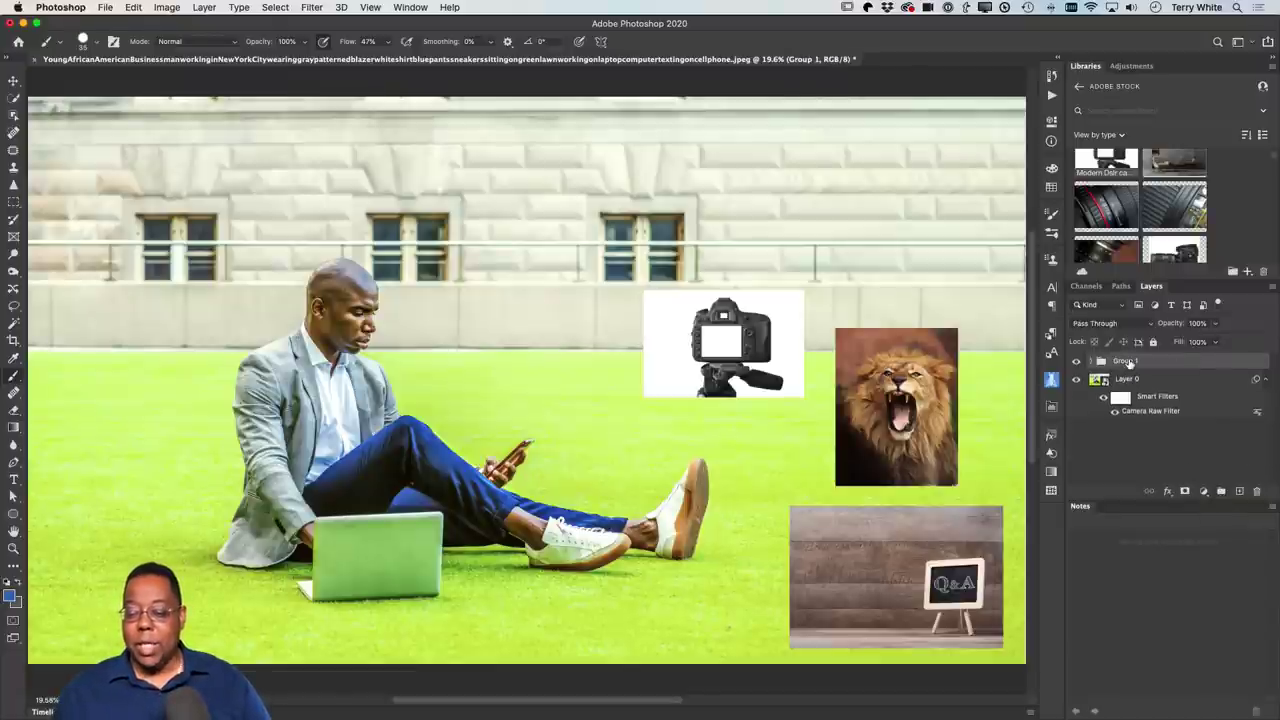
text(rand)
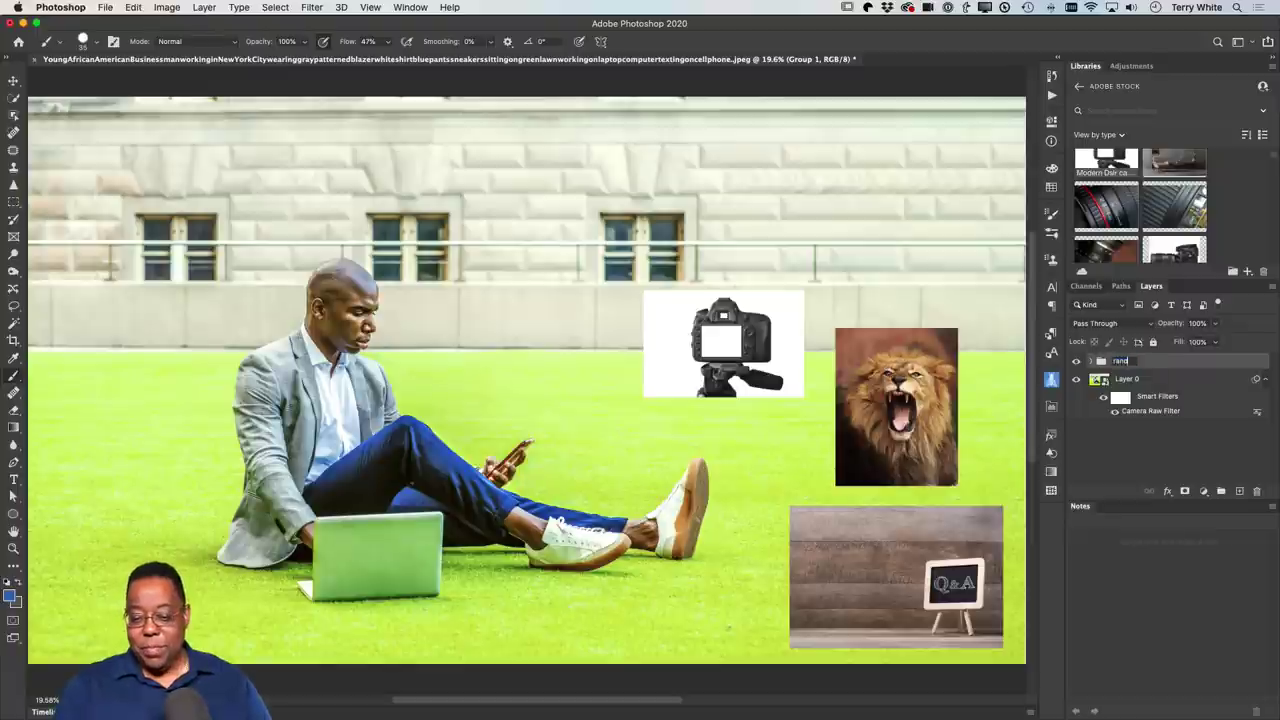
text(om photos)
key(Return)
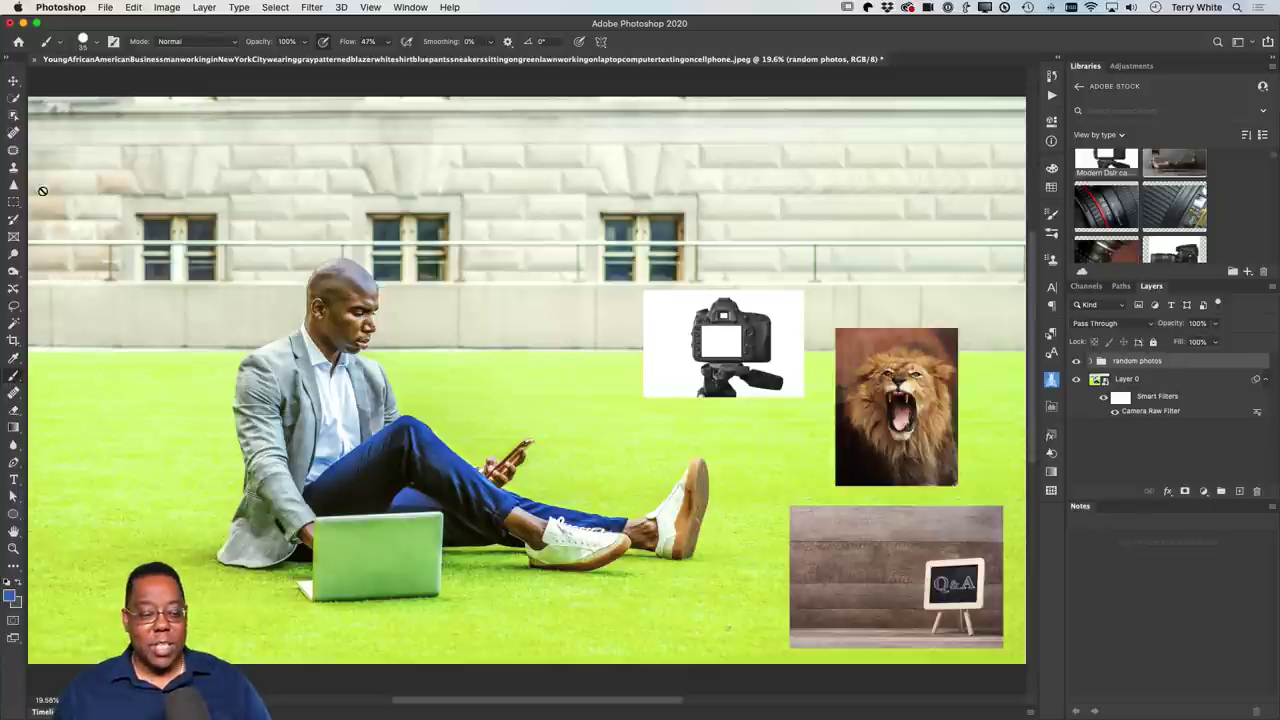
Scale the photo group to about 70%, shift it toward the right edge, and lower its opacity.
click(13, 80)
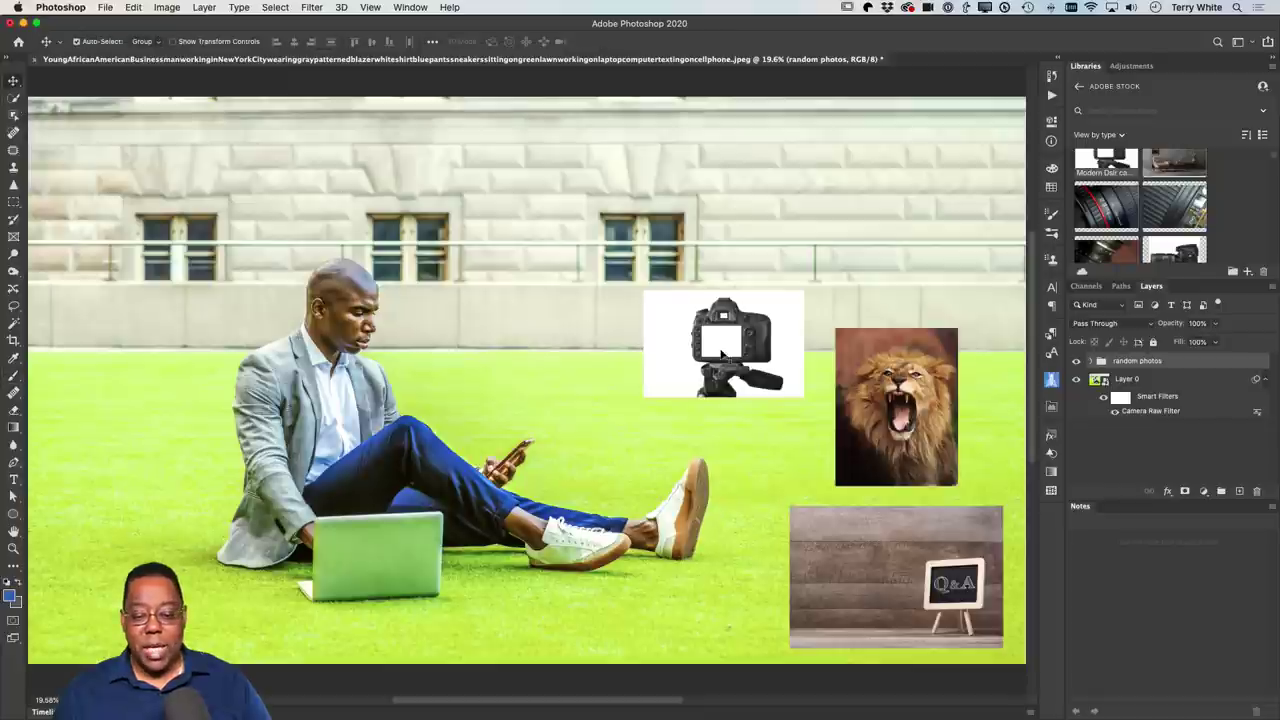
drag(730, 350, 705, 333)
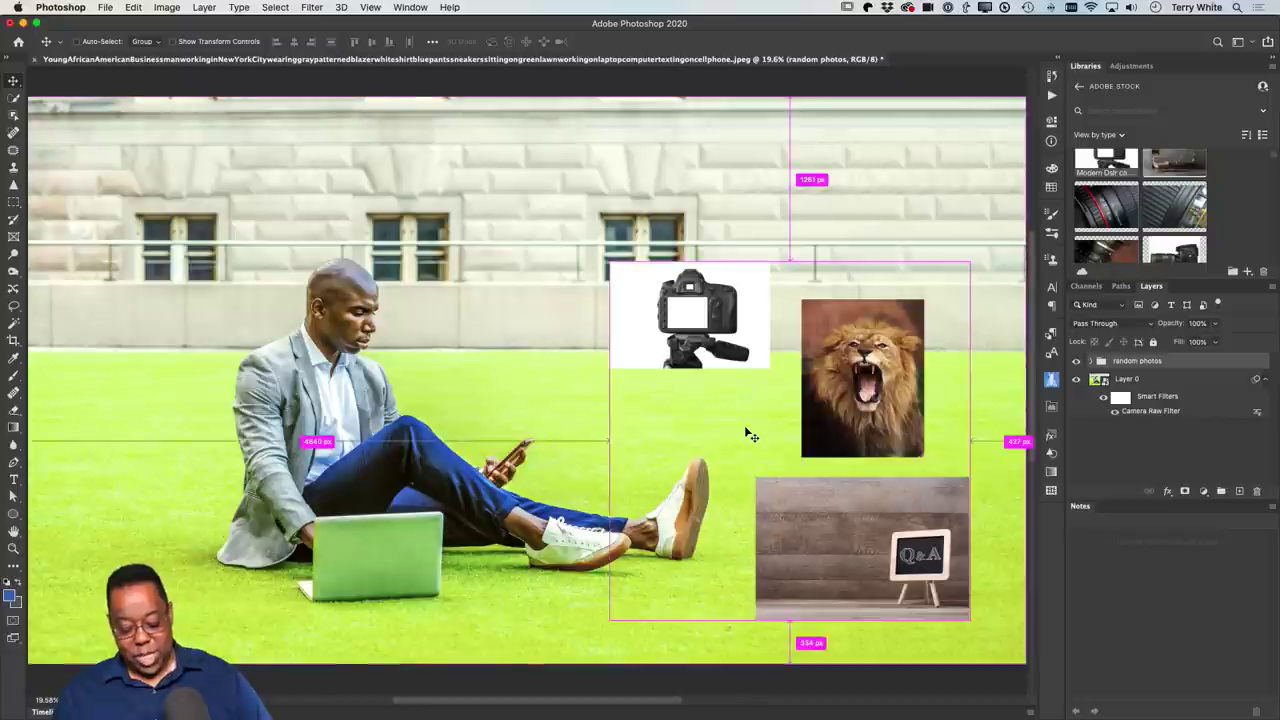
key(ctrl+t)
drag(607, 261, 711, 360)
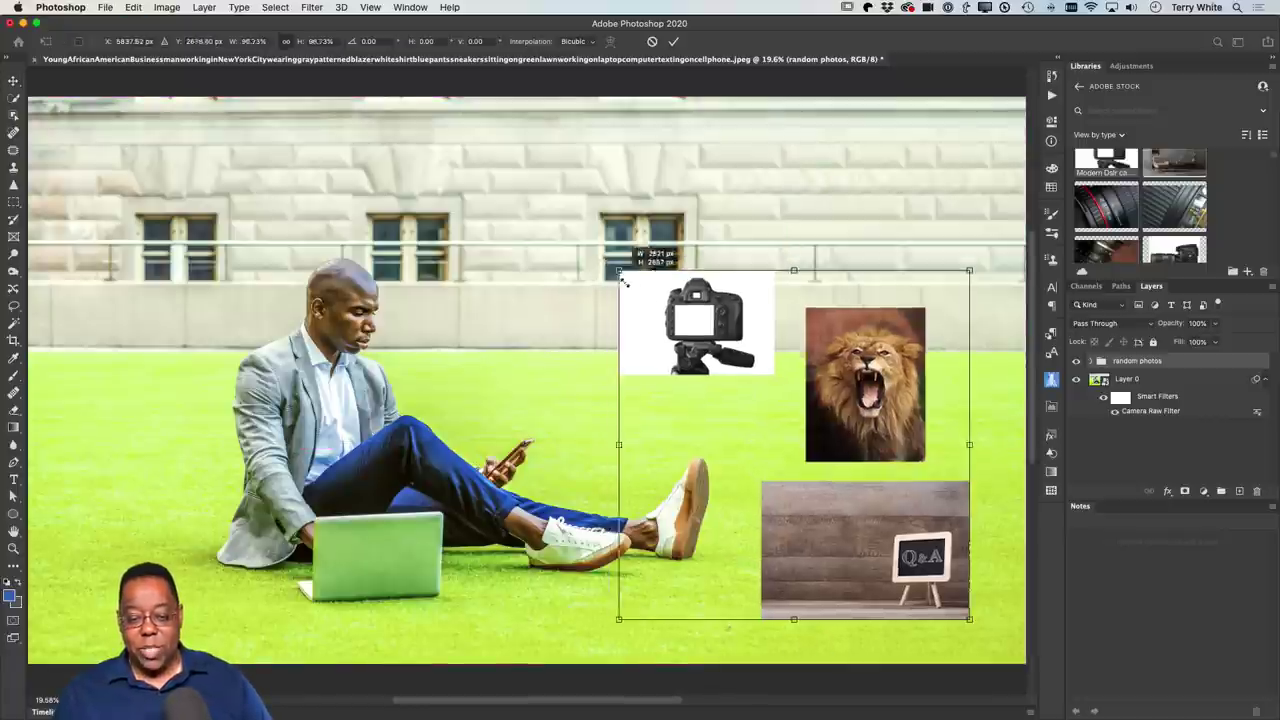
mouse_move(783, 400)
mouse_down()
mouse_move(822, 400)
mouse_move(833, 422)
mouse_up()
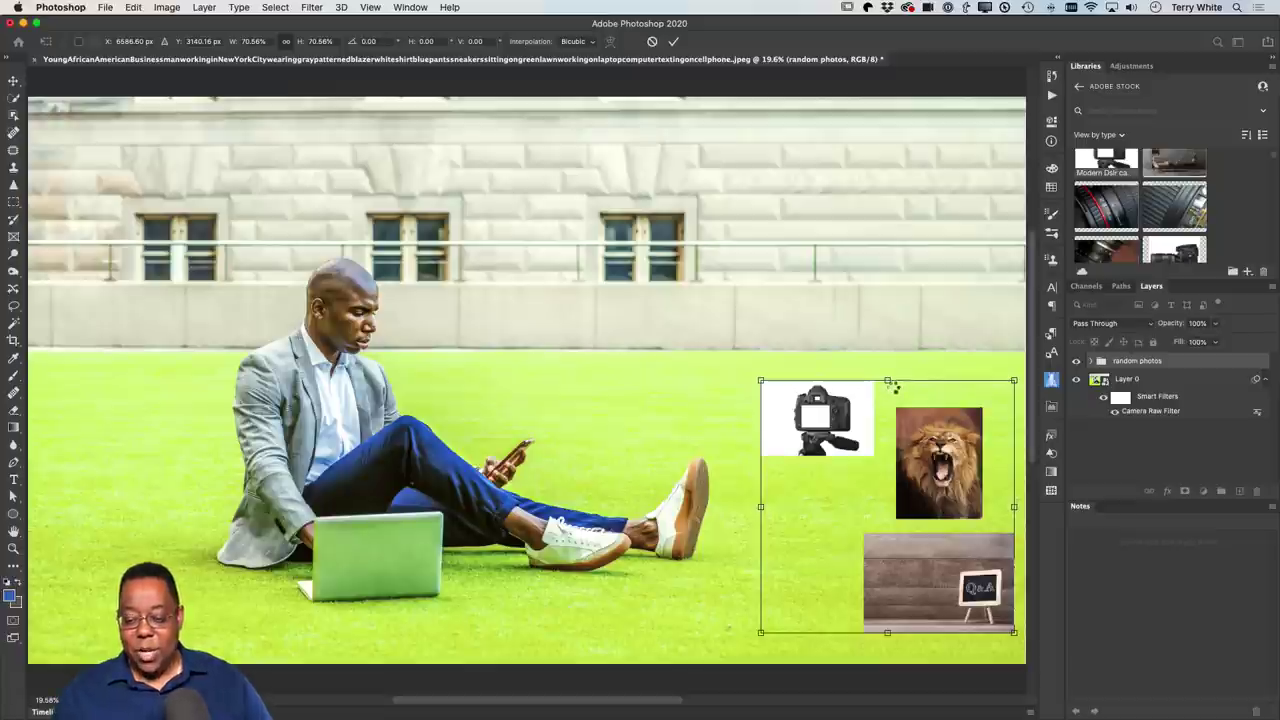
key(Return)
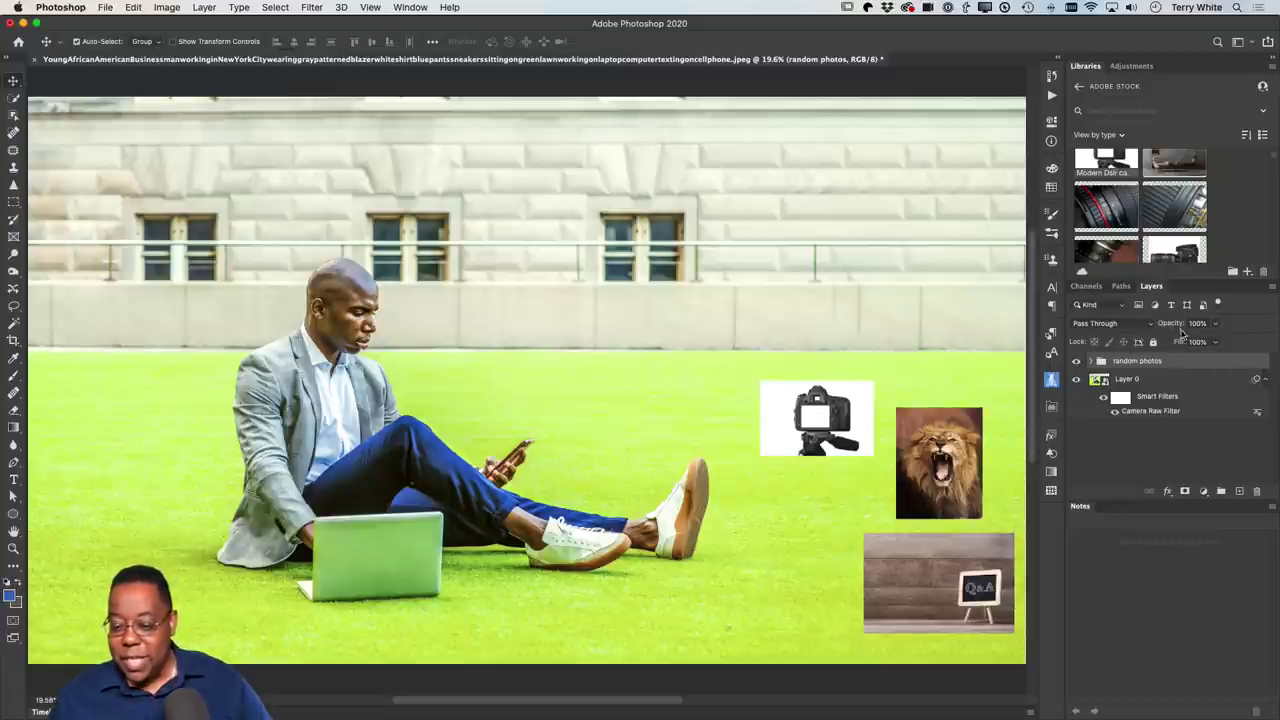
mouse_move(1171, 327)
mouse_down()
mouse_move(1136, 332)
mouse_move(1240, 324)
mouse_up()
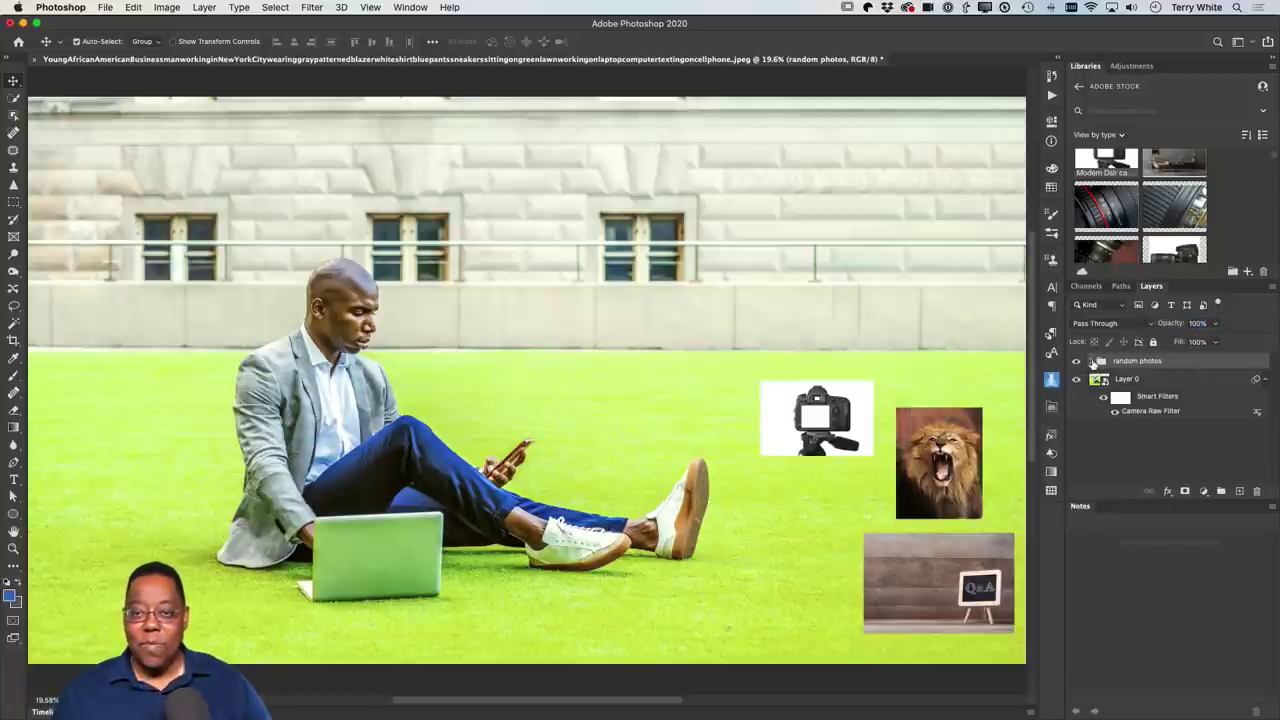
Set the Grrr lion layer's opacity to 43% and shift the photo group slightly right.
click(1093, 362)
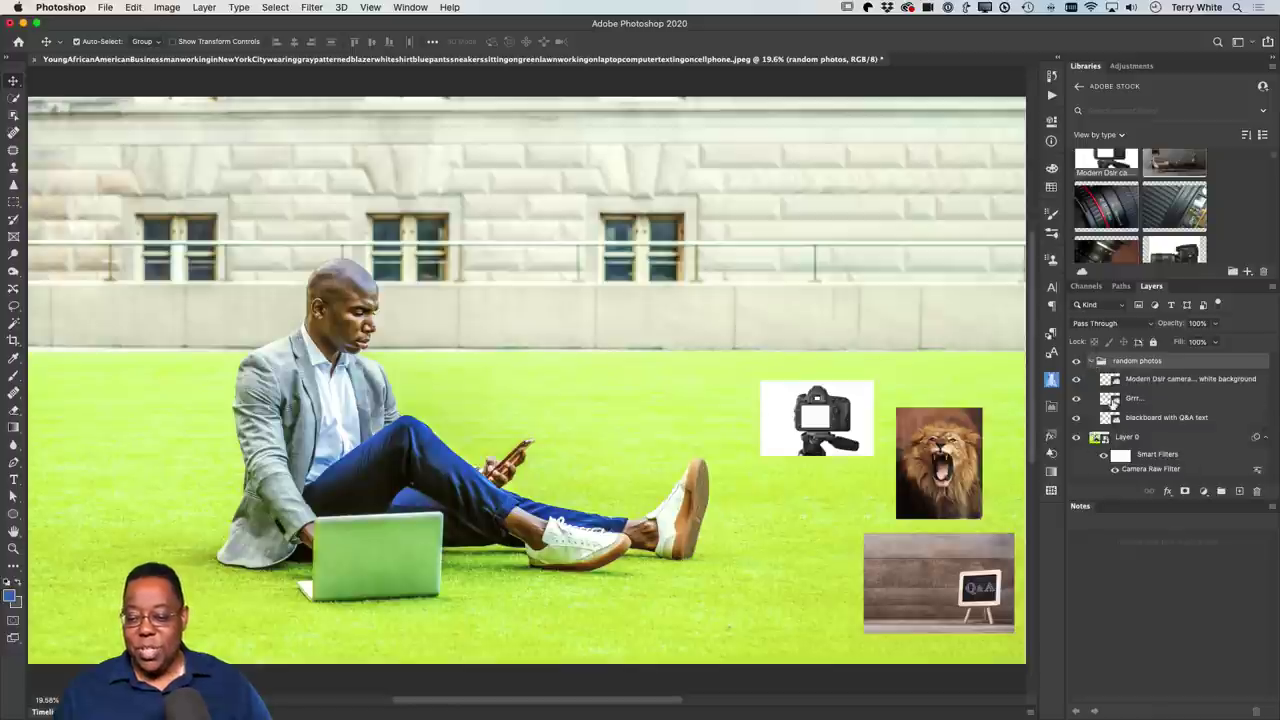
click(1143, 401)
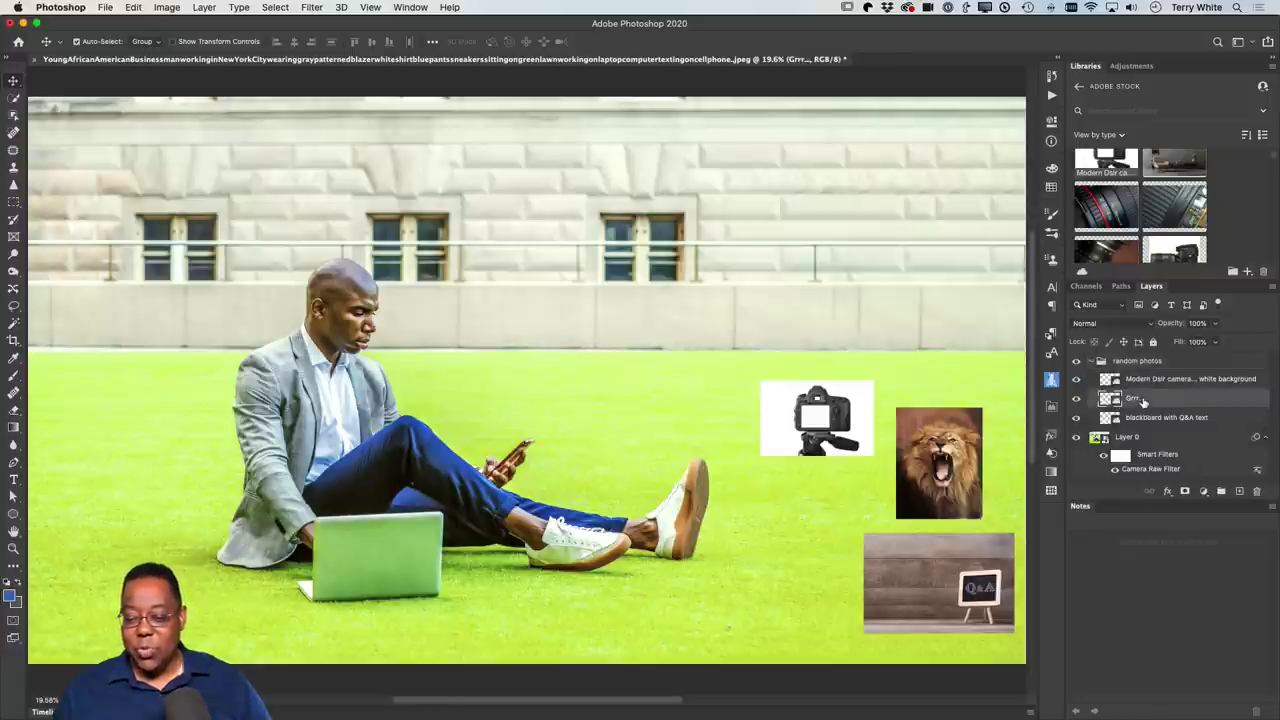
mouse_move(1178, 326)
mouse_down()
mouse_move(1140, 331)
mouse_move(1261, 325)
mouse_up()
text(43)
key(Return)
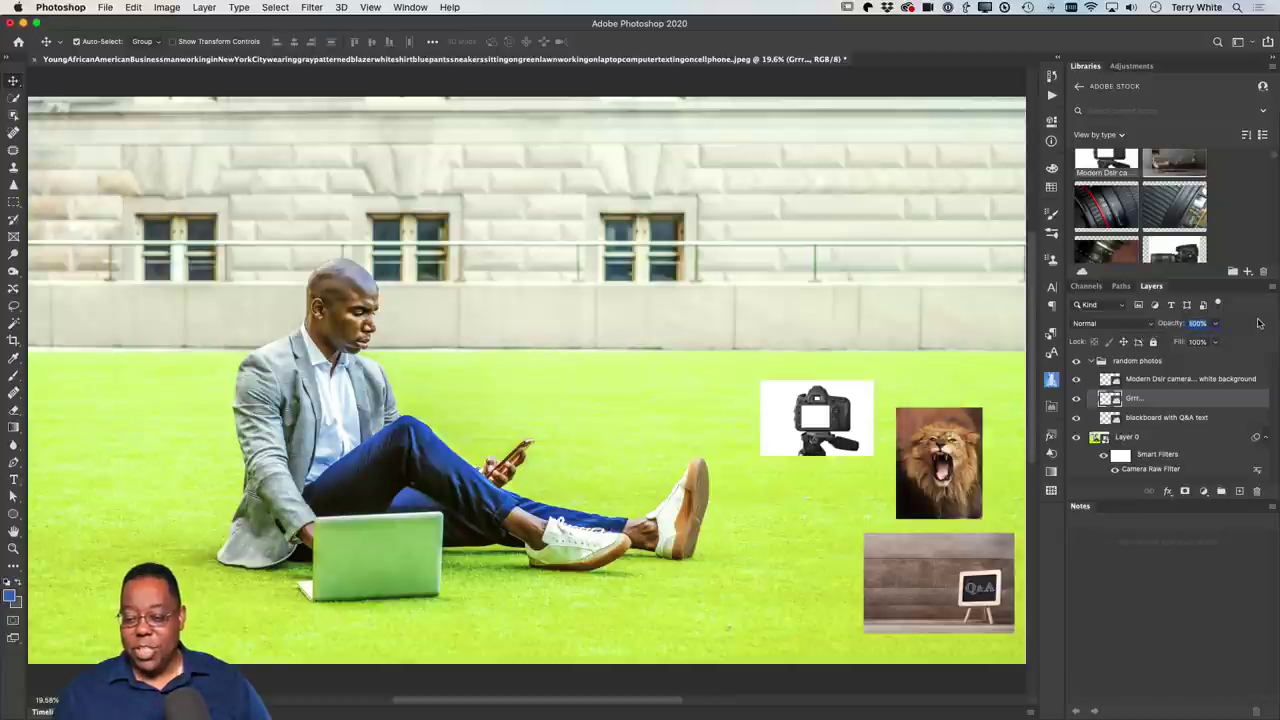
click(942, 468)
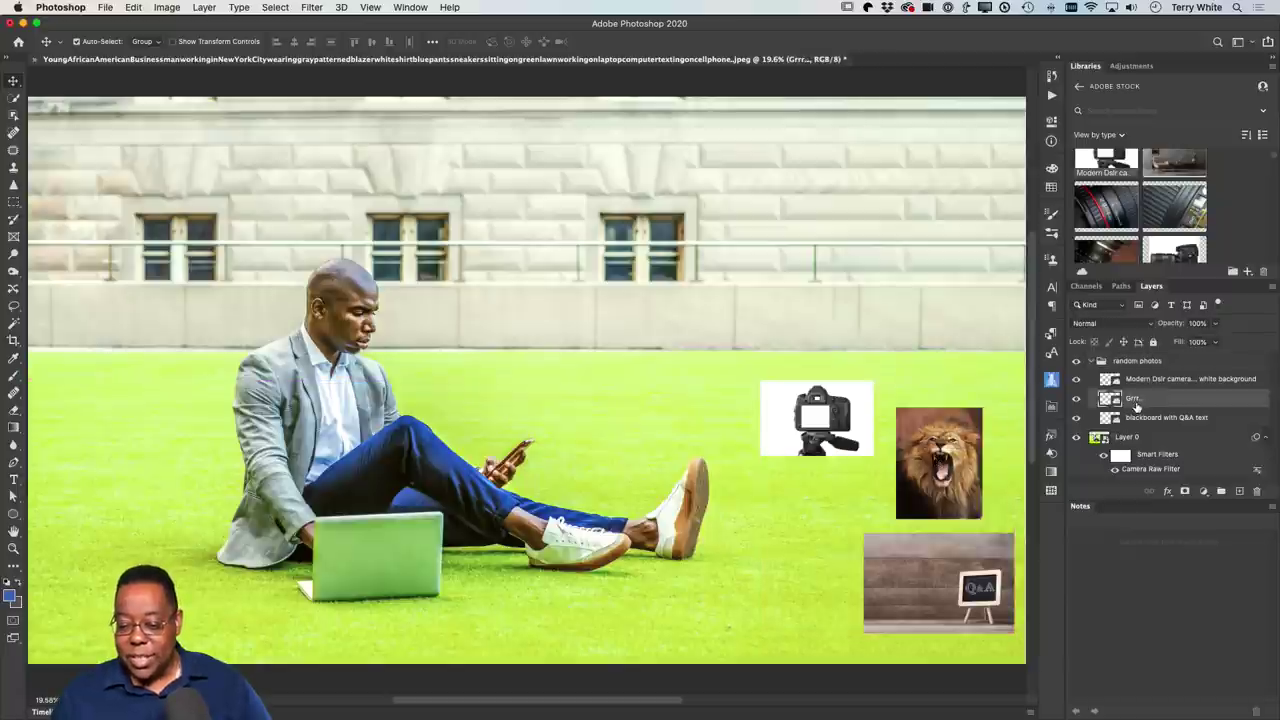
drag(950, 468, 958, 468)
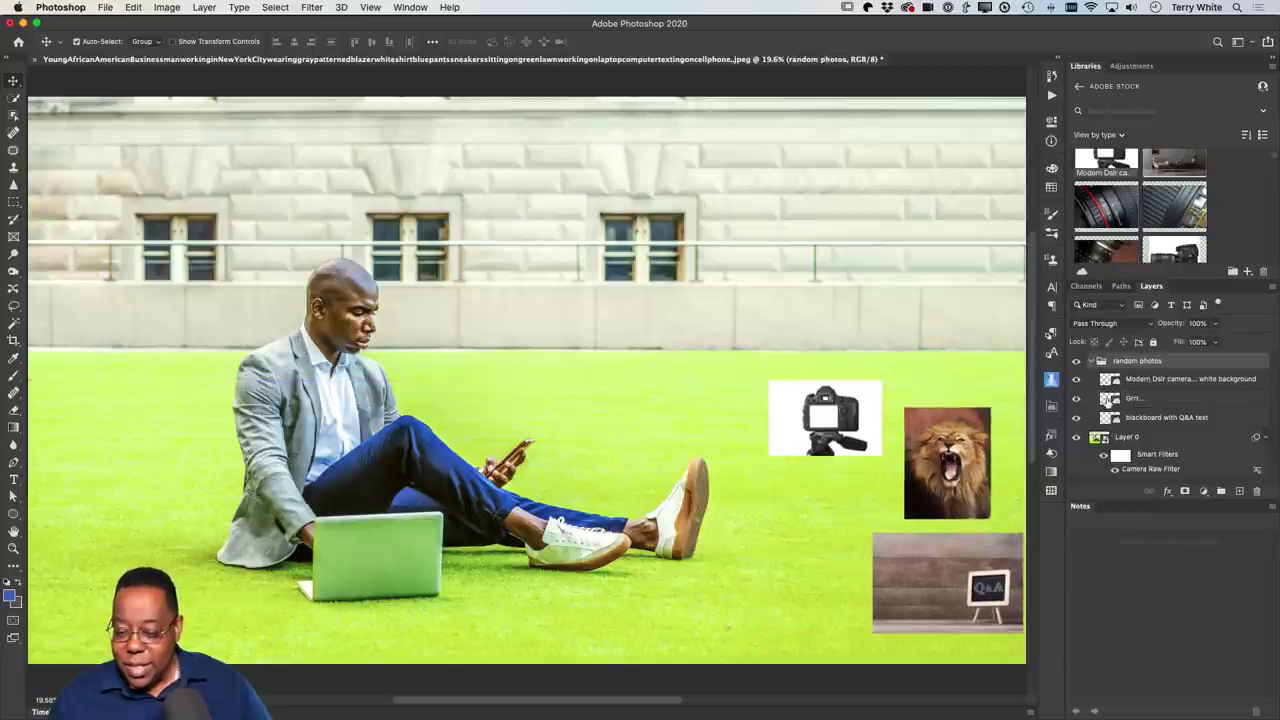
Align the lion photo's top with the camera photo, then collapse the random photos group.
click(1108, 399)
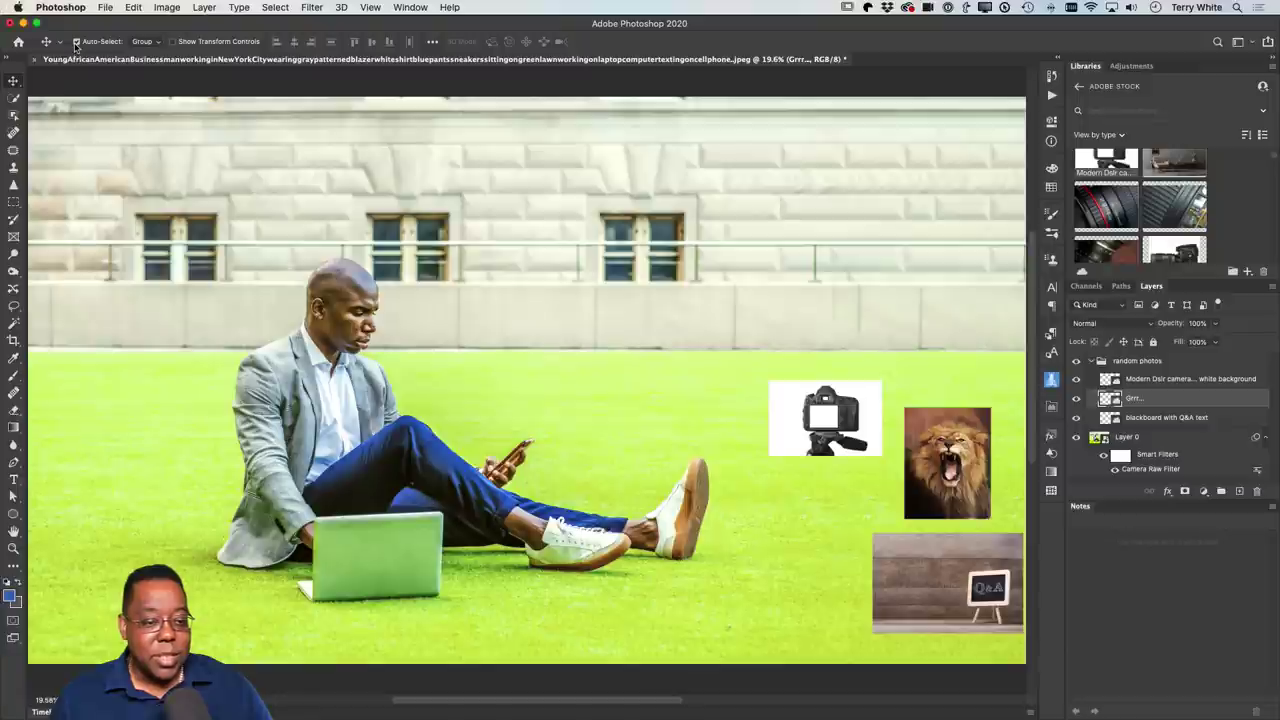
drag(966, 481, 966, 453)
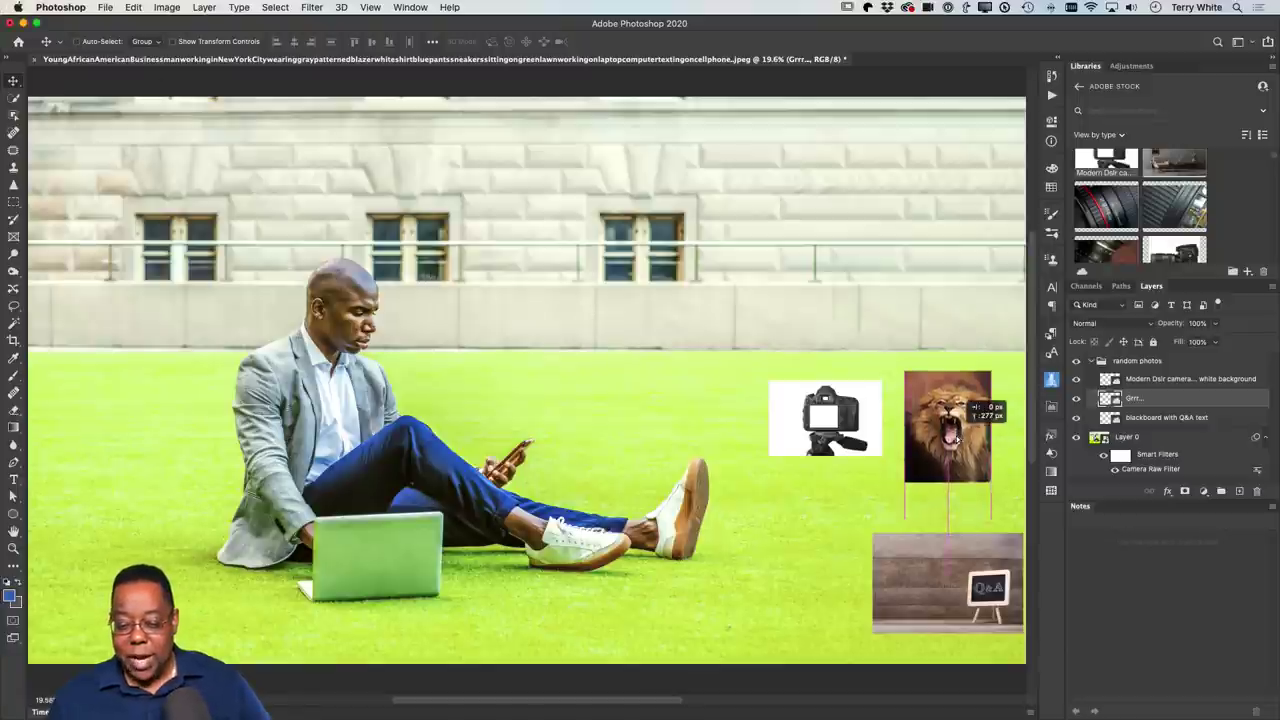
drag(978, 530, 1015, 558)
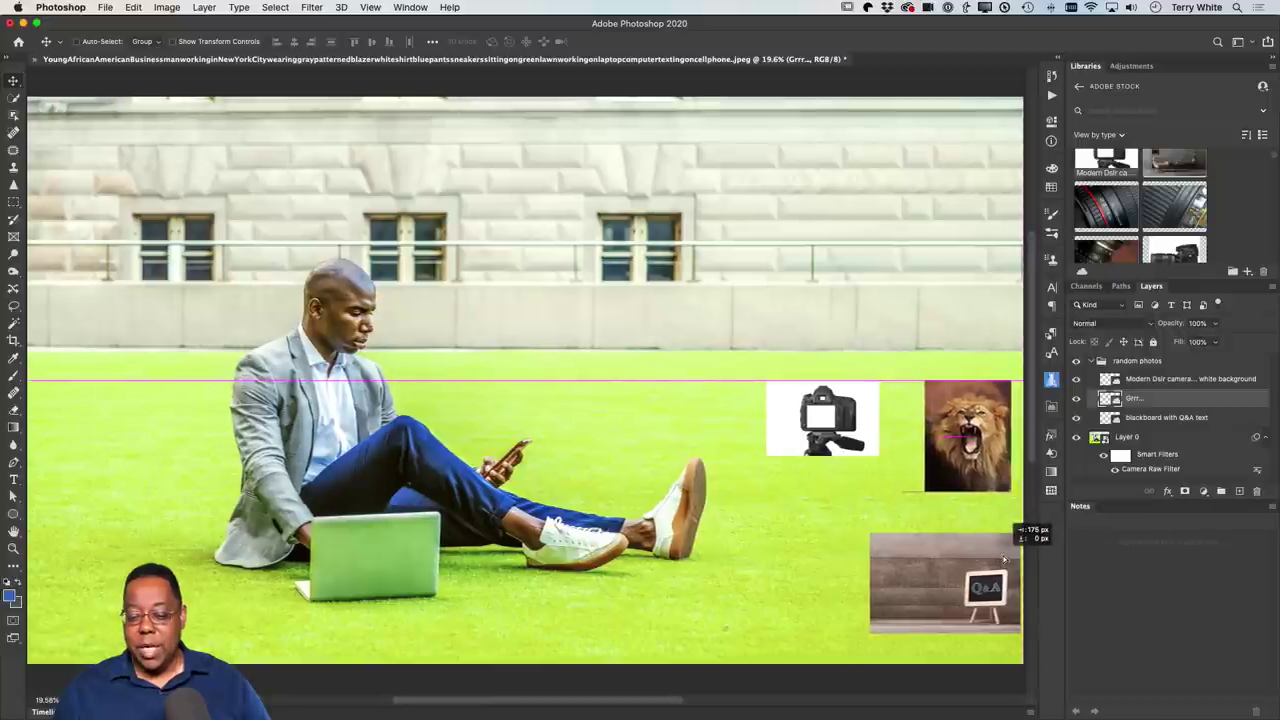
drag(1015, 558, 1030, 540)
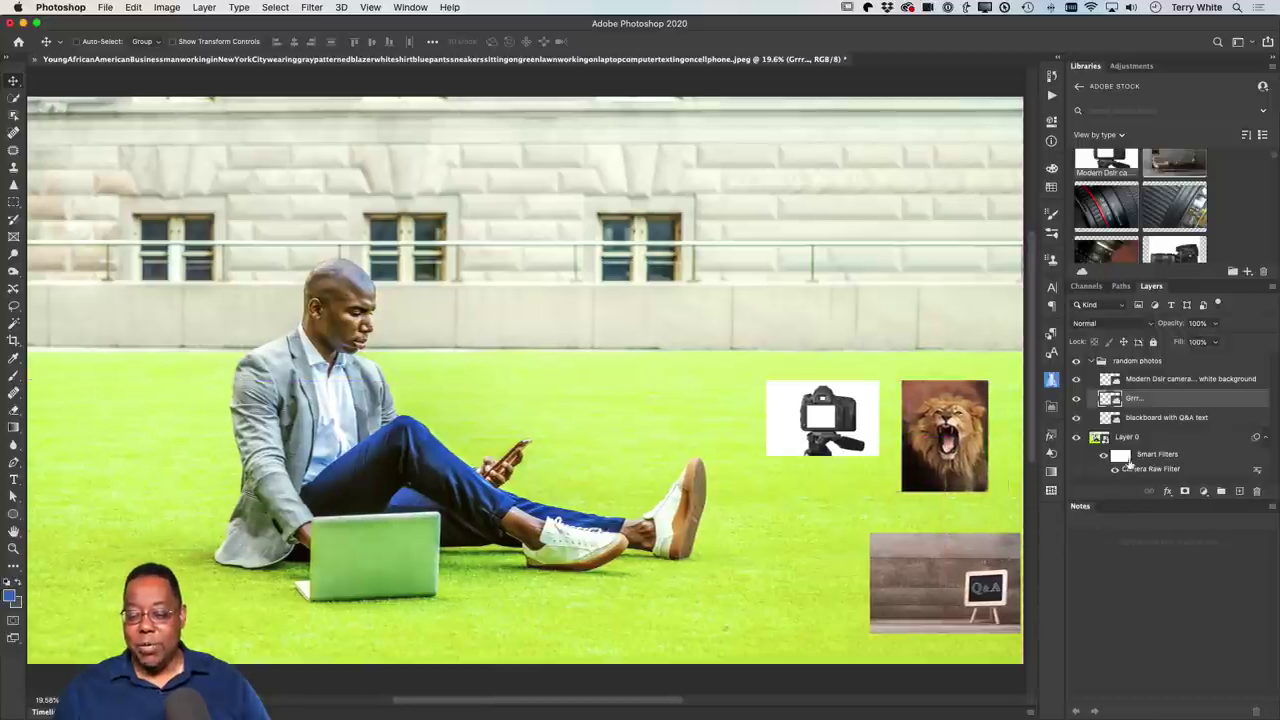
click(1090, 362)
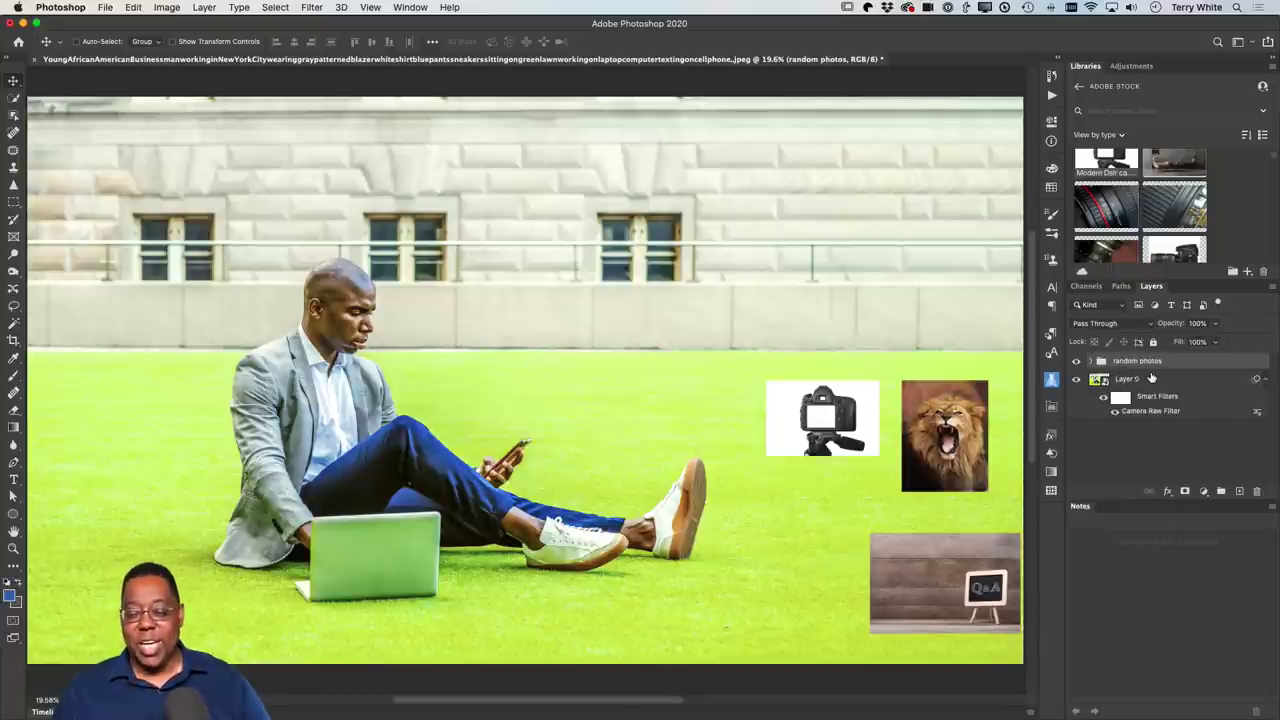
click(1091, 362)
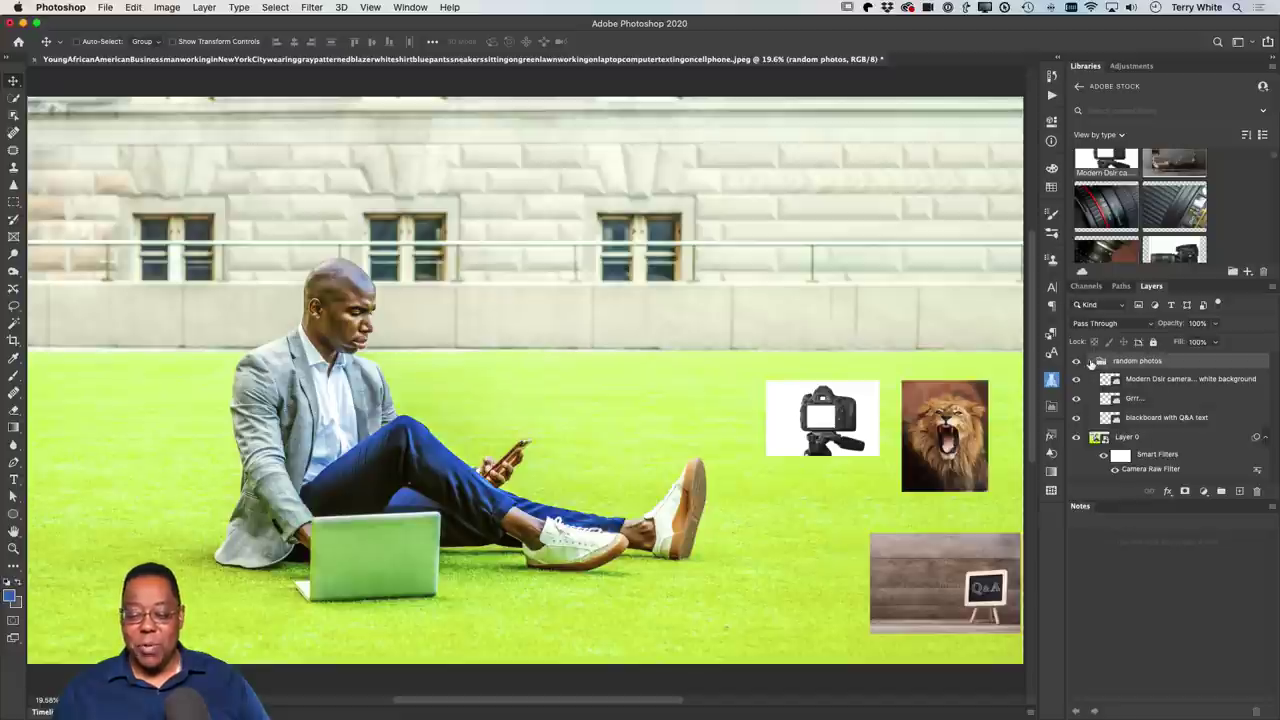
click(1091, 362)
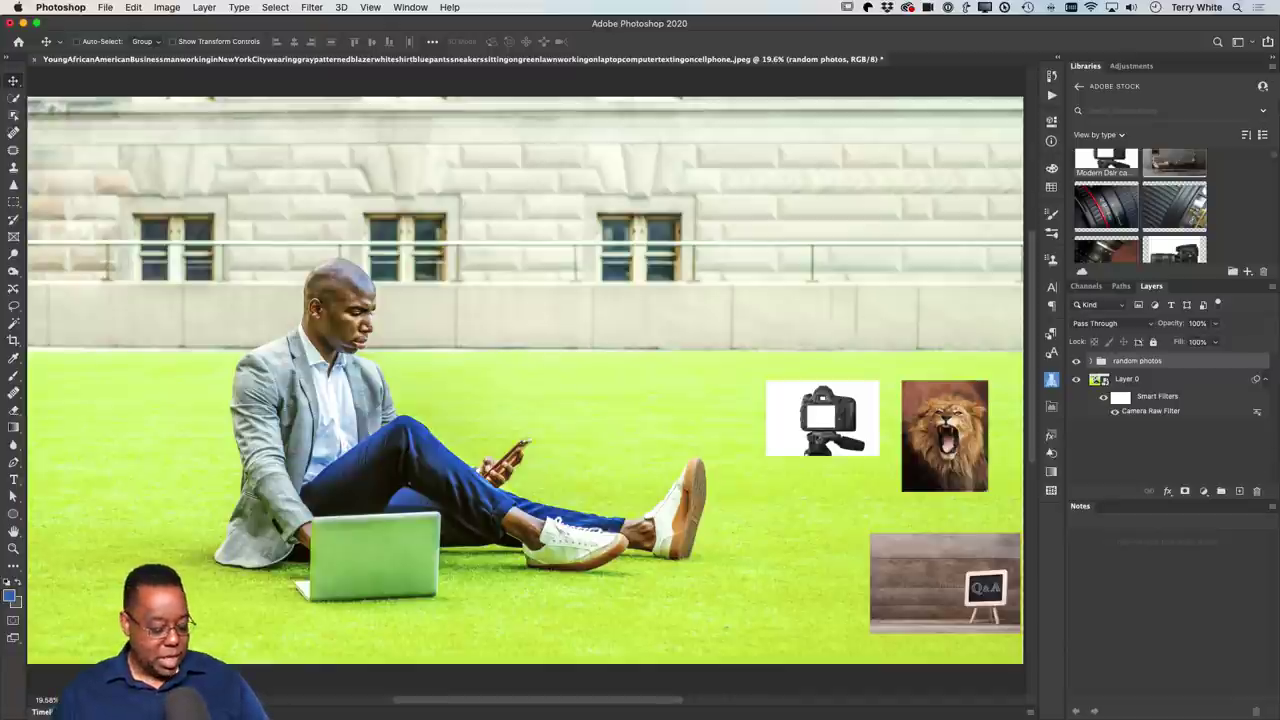
Close the businessman photo unsaved, open the puppy stock image, and convert it for smart filters.
key(super+w)
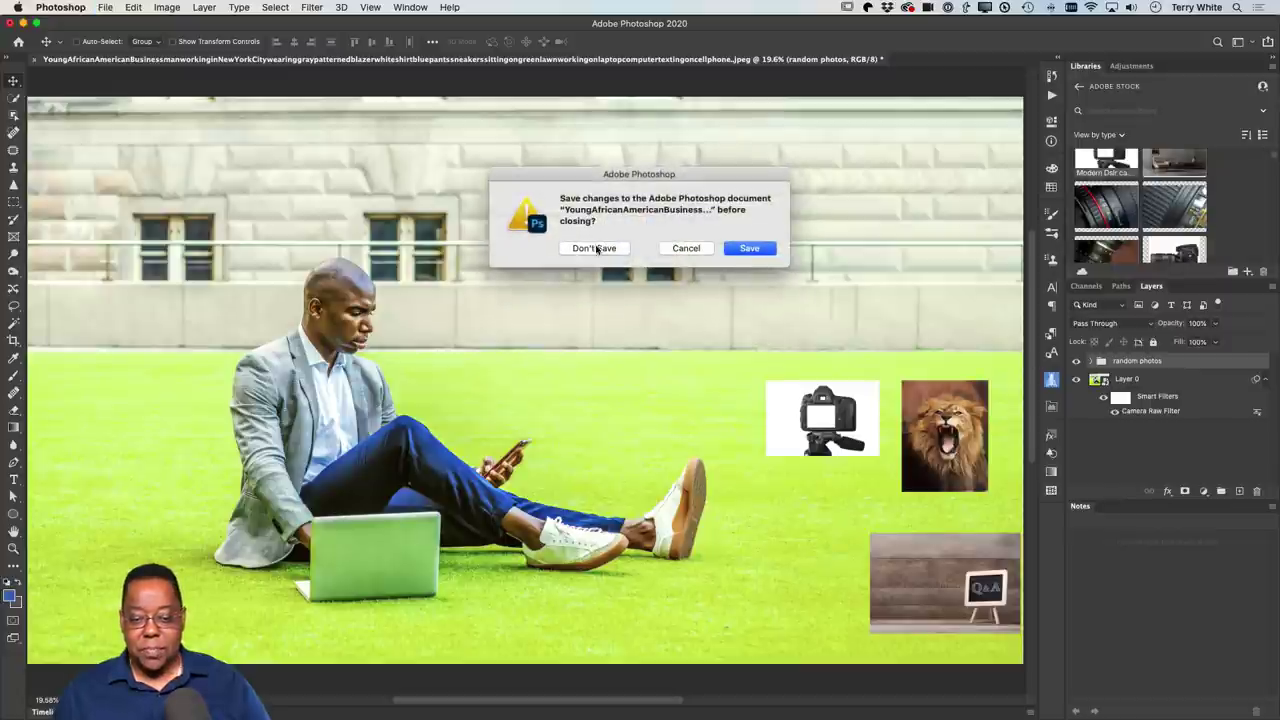
click(597, 249)
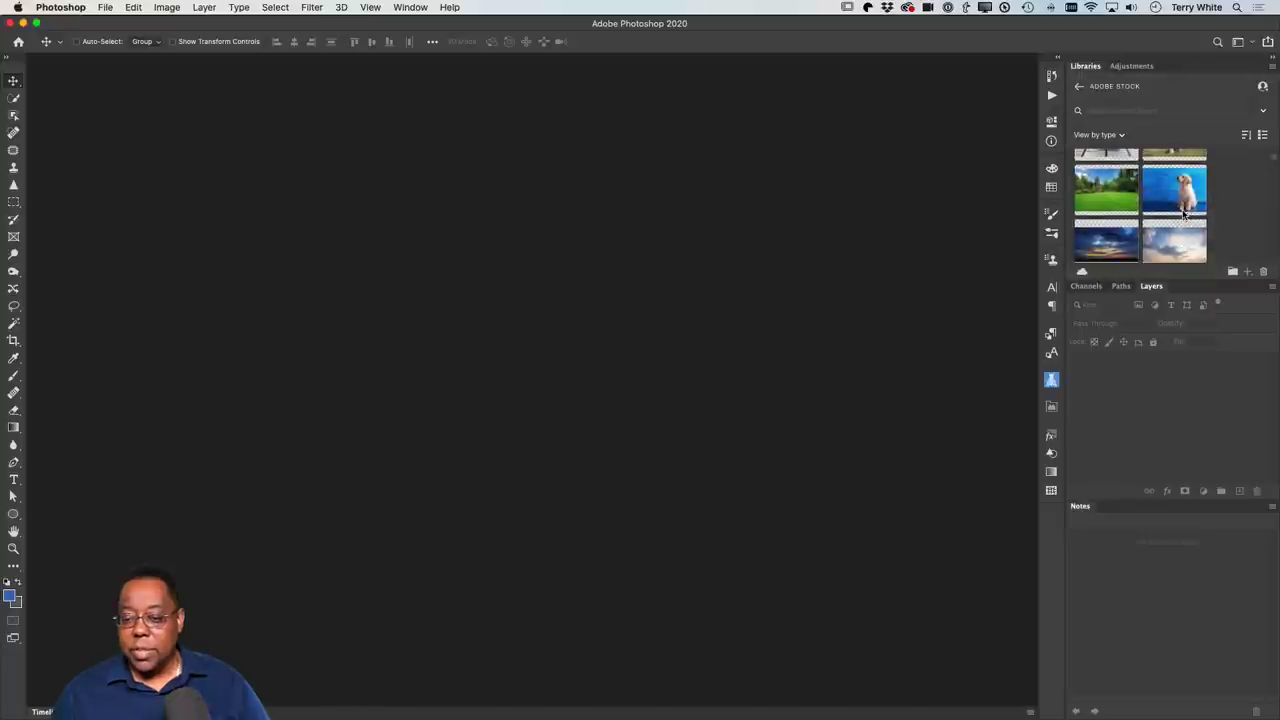
drag(1184, 213, 793, 322)
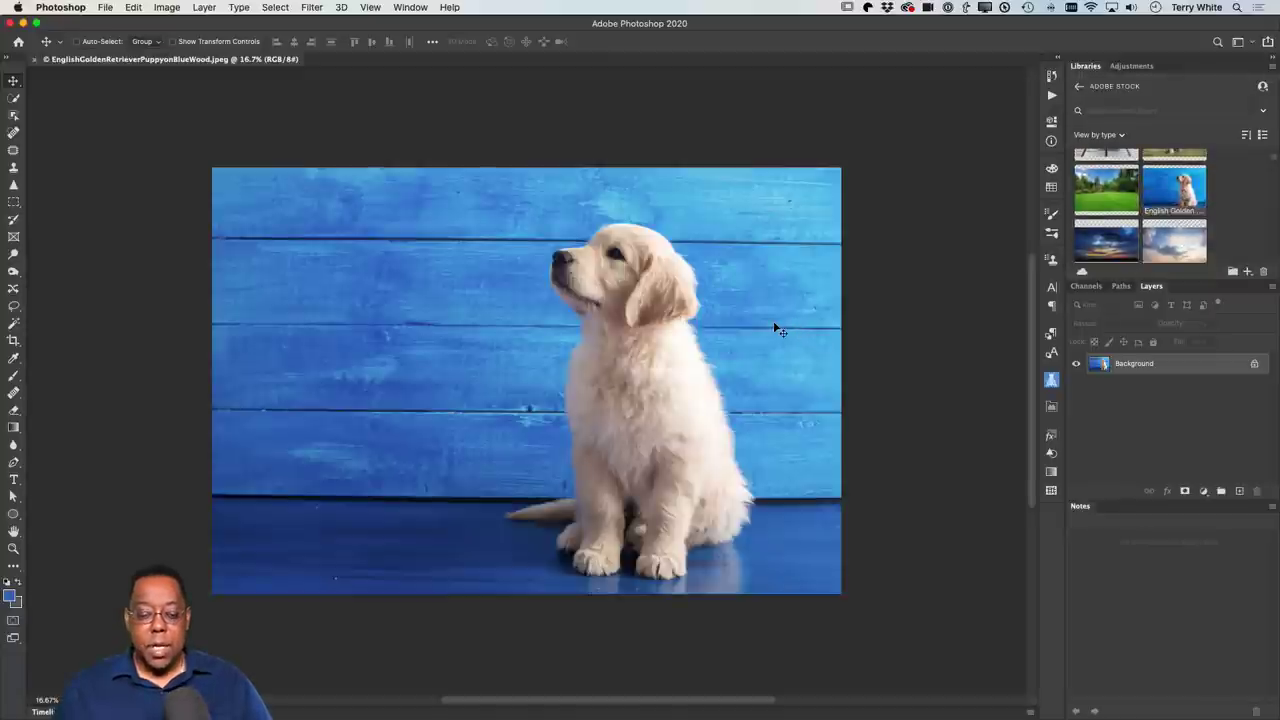
key(super+0)
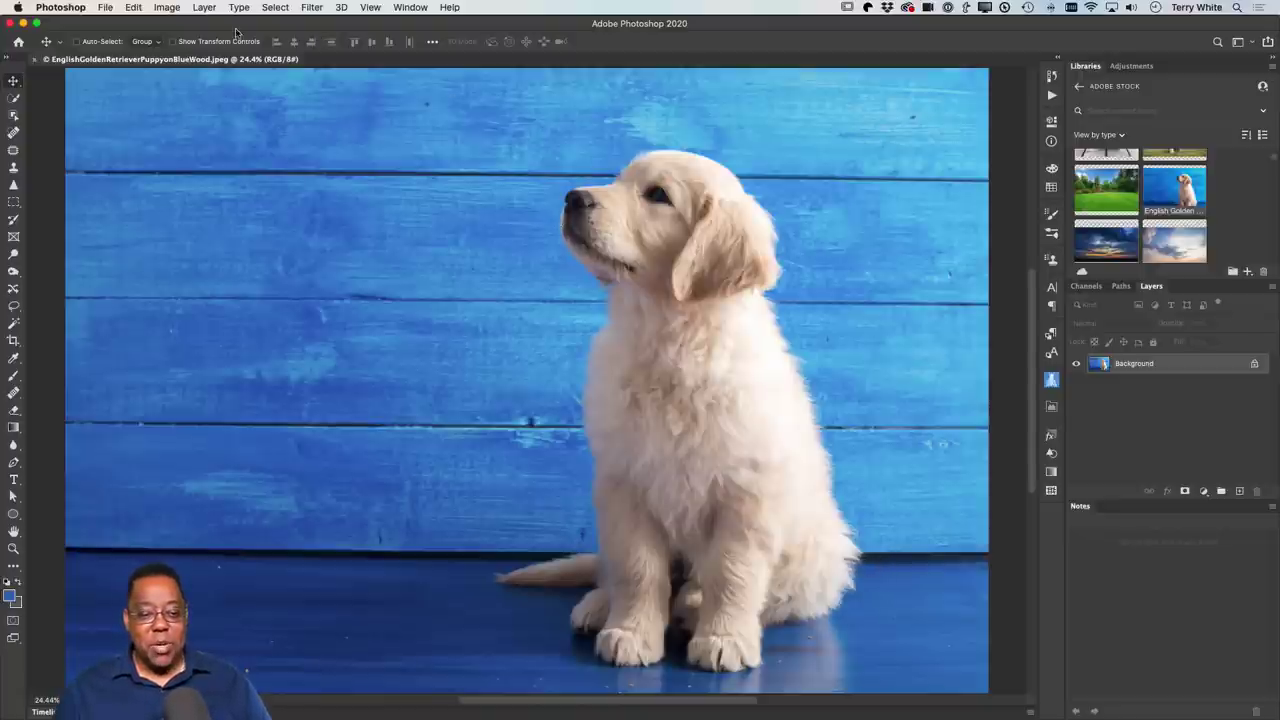
click(320, 7)
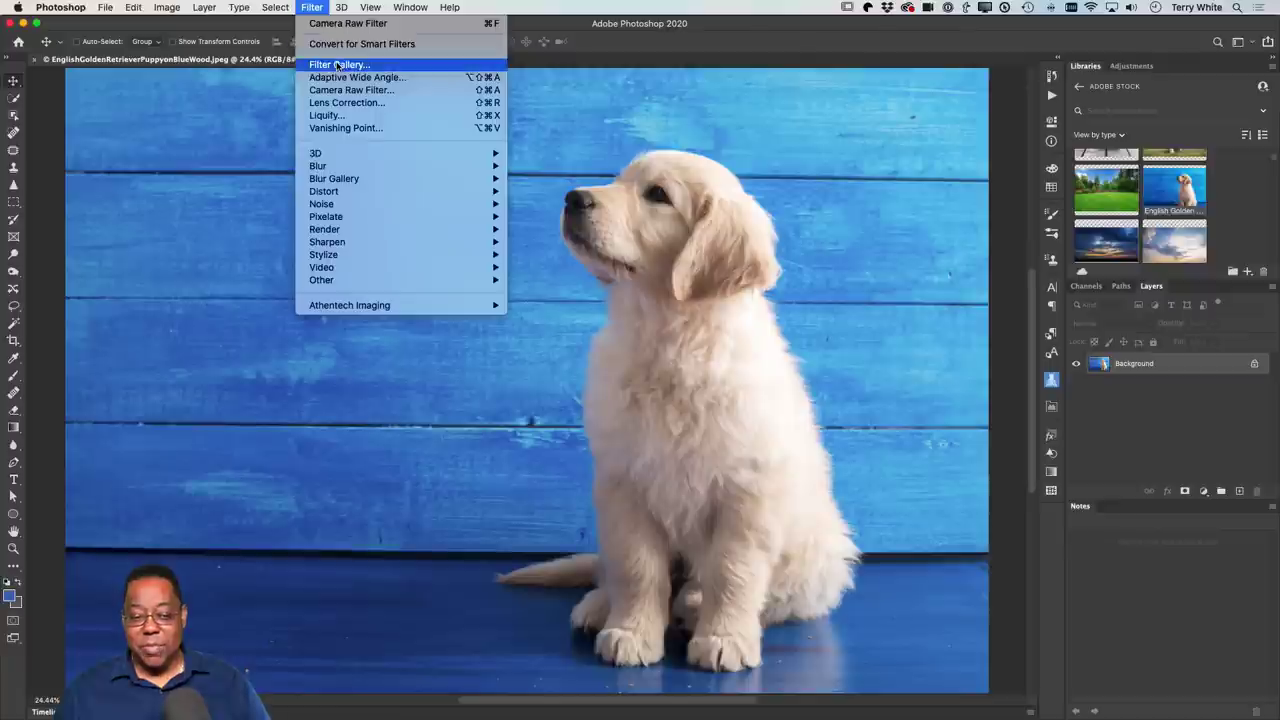
click(351, 43)
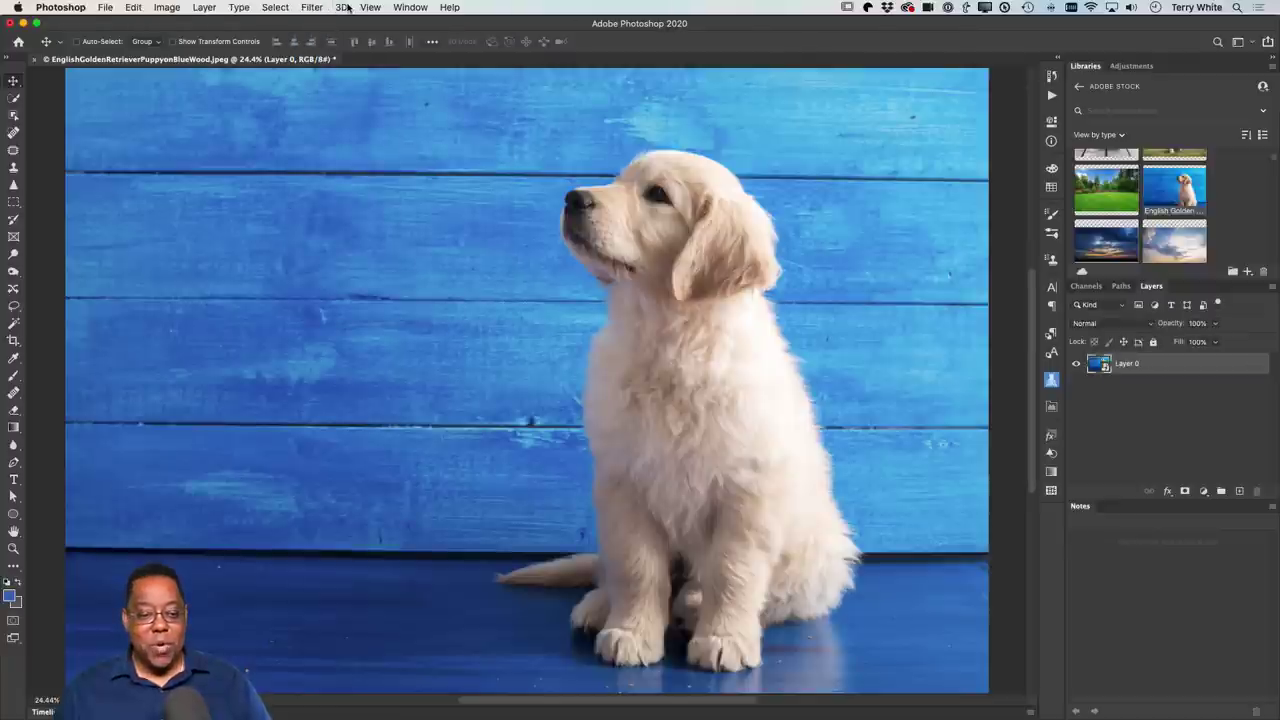
click(314, 7)
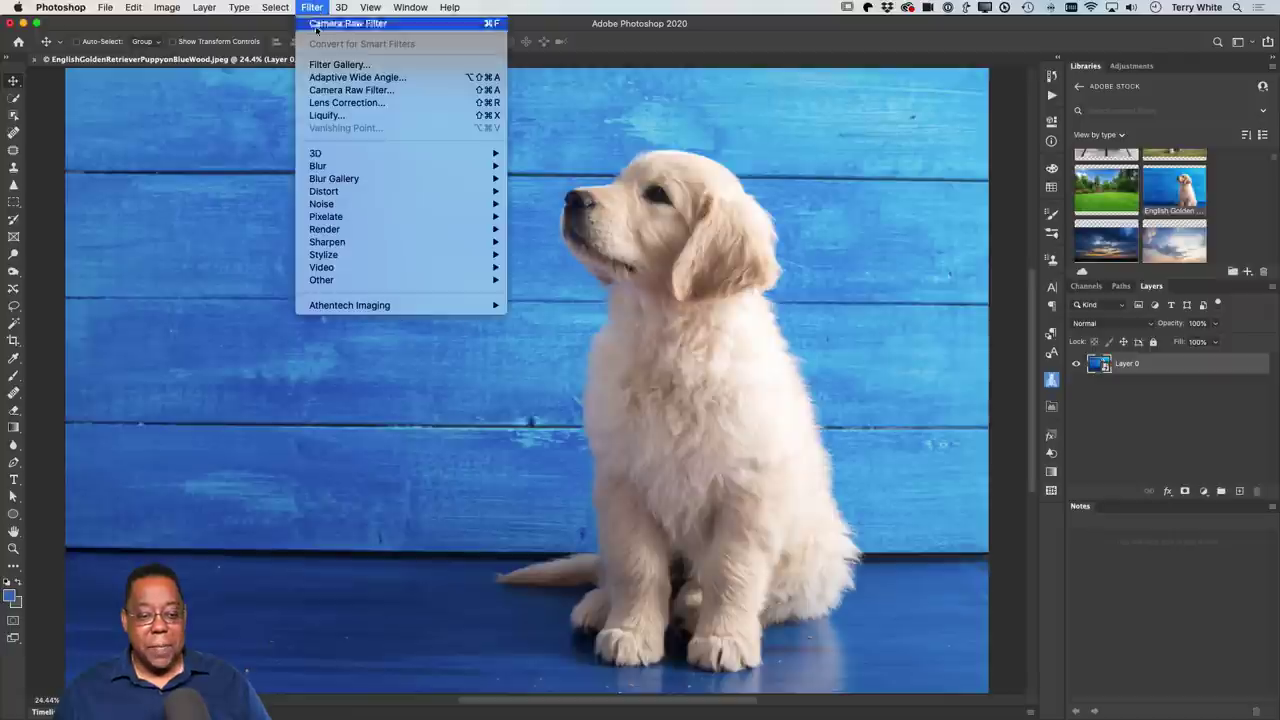
Start Liquify on the puppy, enlarge the brush to 800, and warp beside its right side.
click(325, 115)
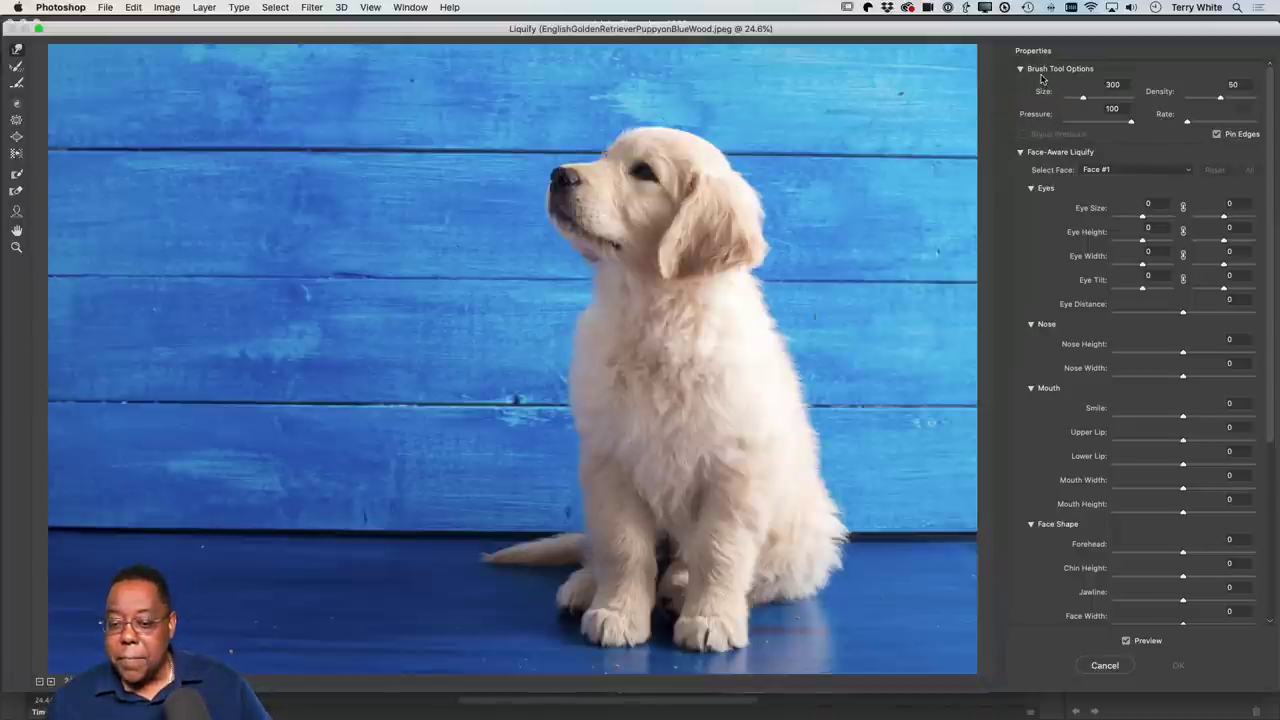
click(1022, 70)
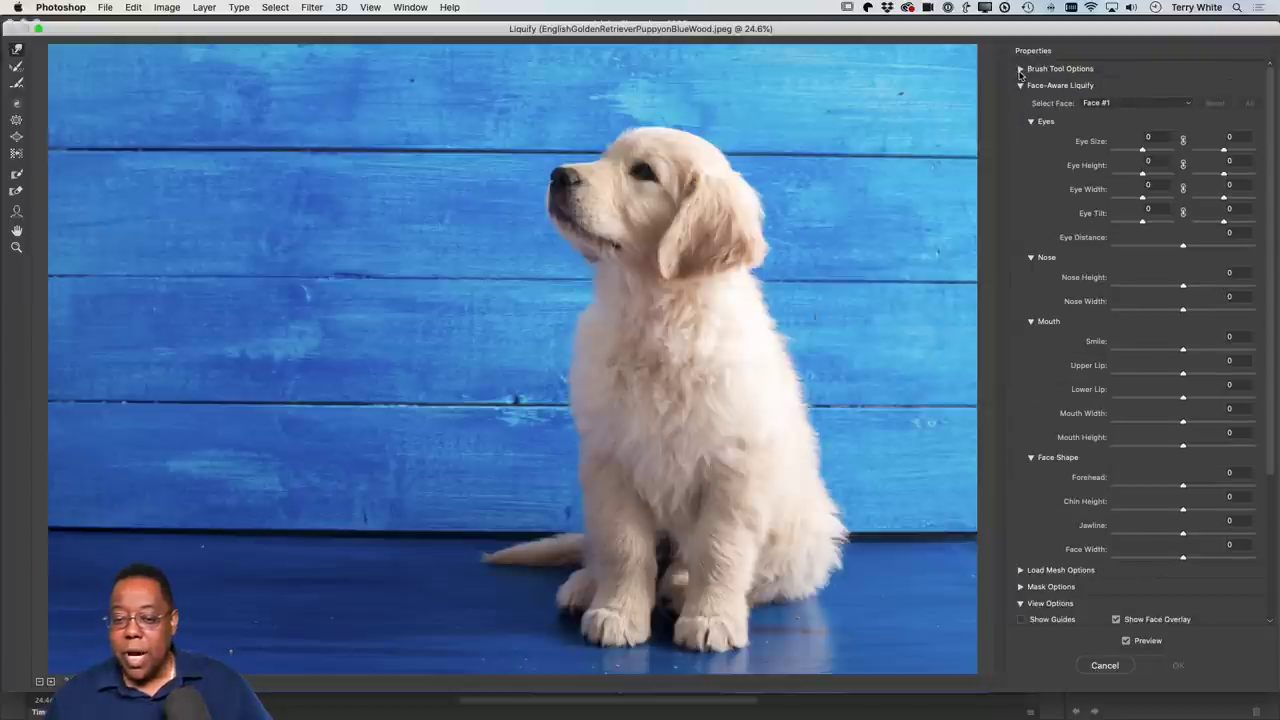
click(1021, 86)
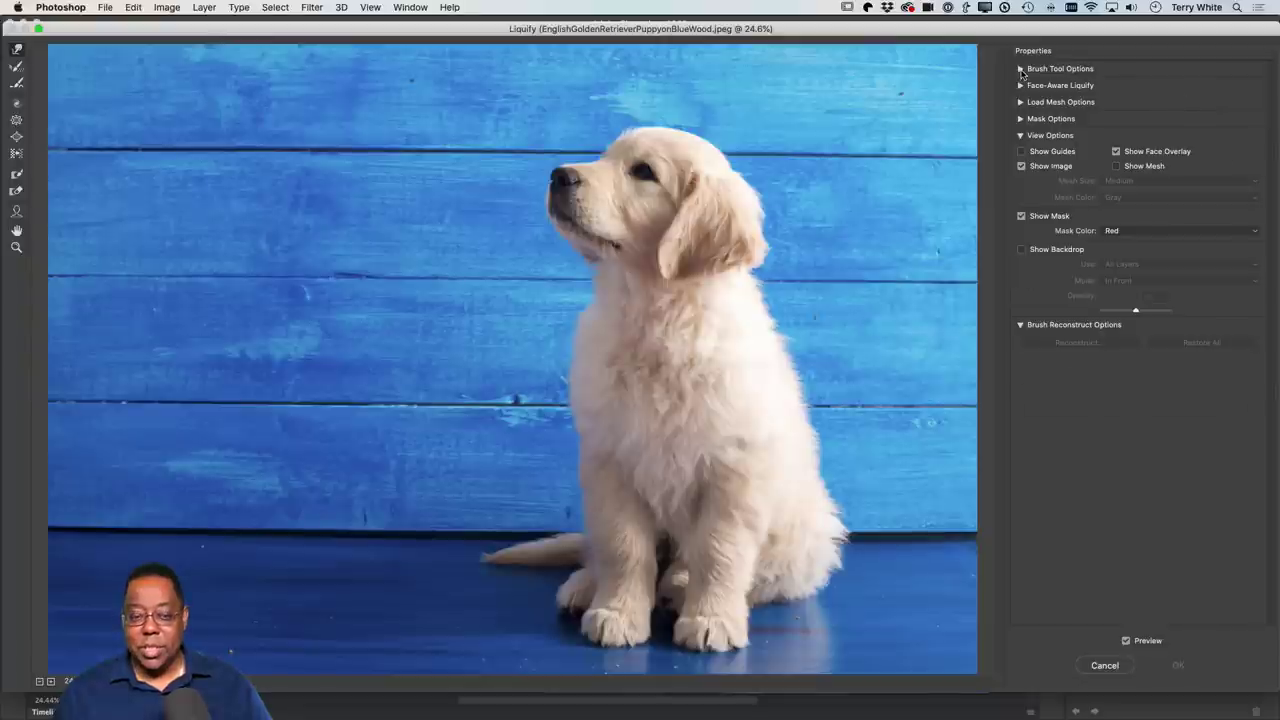
click(1021, 69)
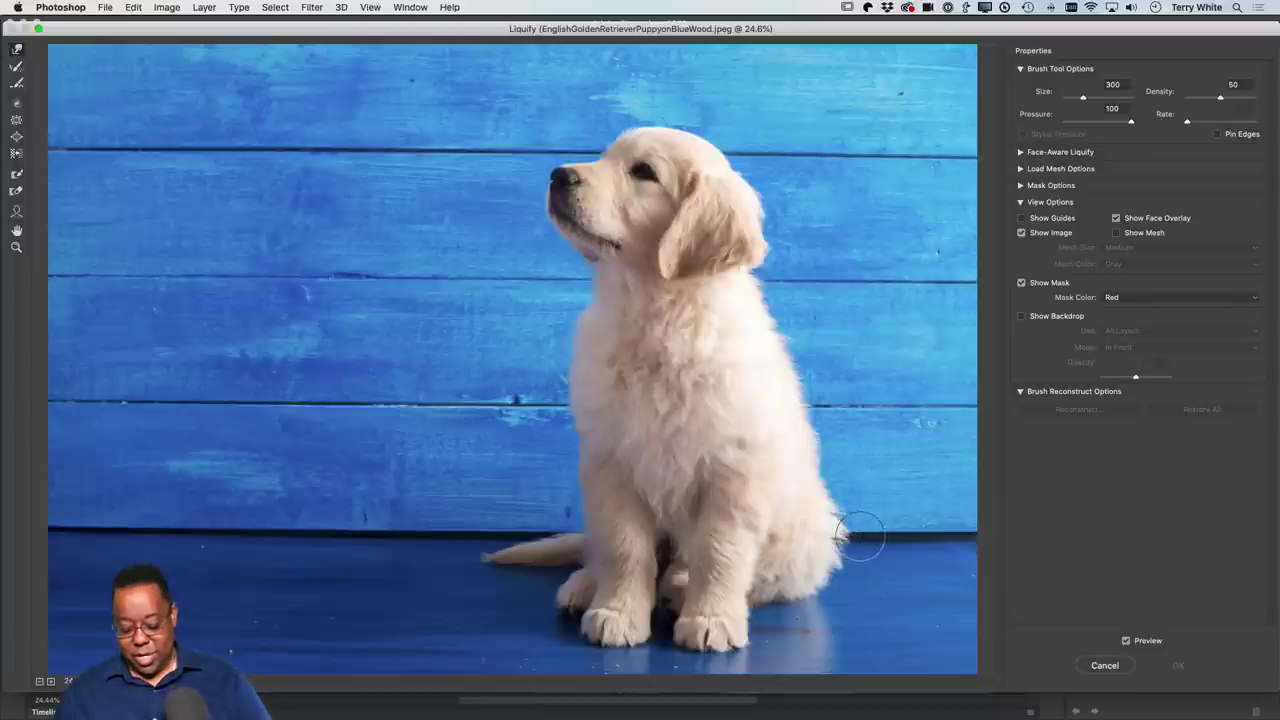
key(bracketright)
key(bracketright)
key(bracketright)
key(bracketright)
key(bracketright)
key(bracketright)
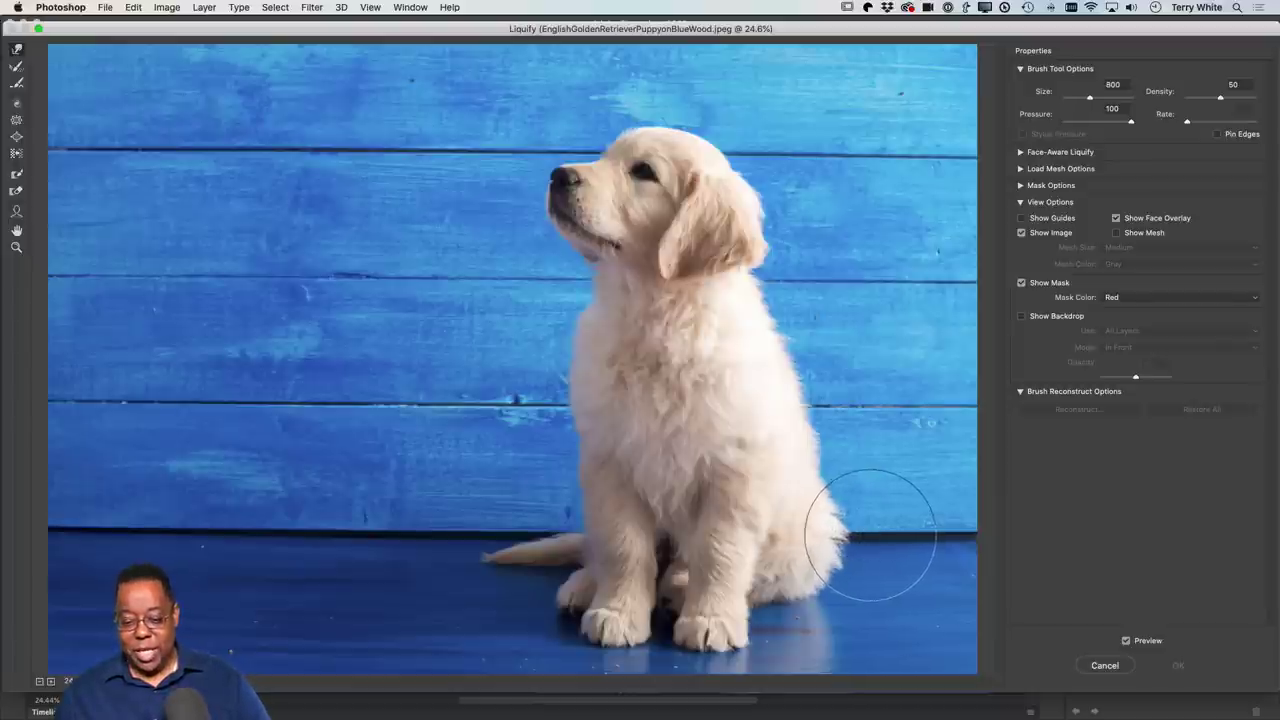
key(bracketright)
key(bracketright)
key(bracketright)
drag(862, 536, 868, 556)
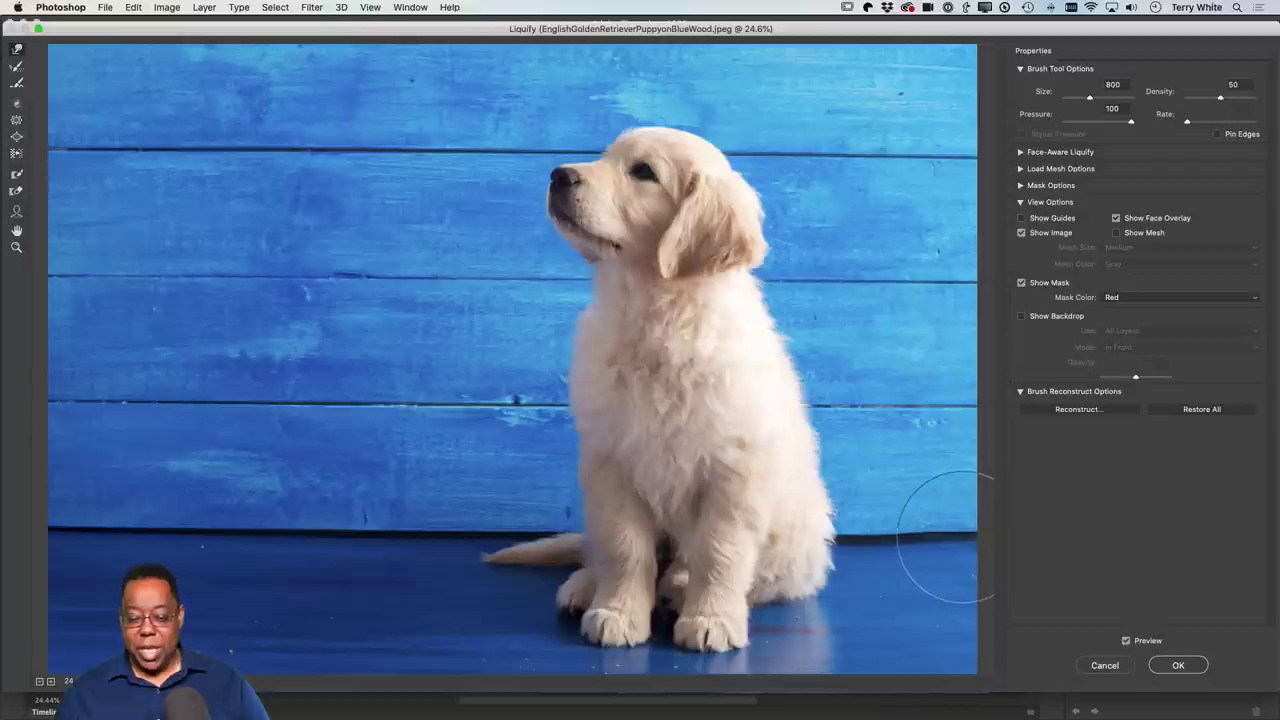
drag(943, 528, 937, 538)
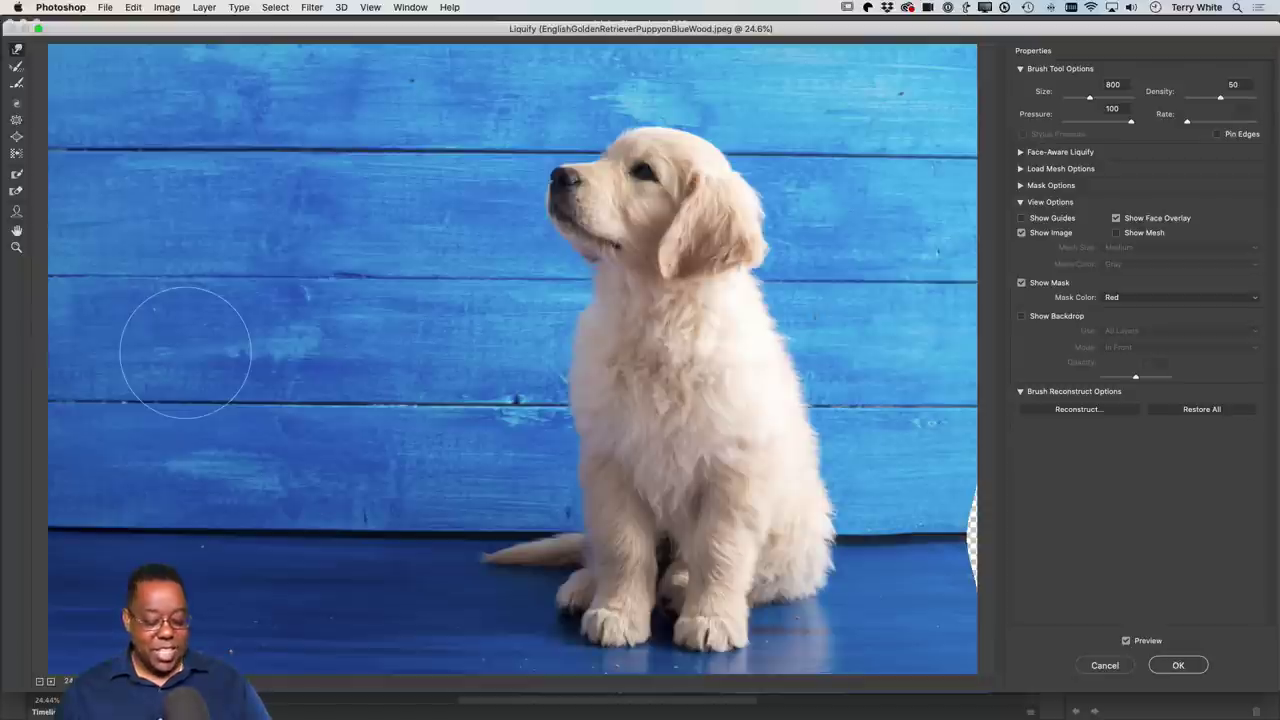
Undo the floor-edge warps, shrink the brush to 250, reshape the puppy's right flank, and commit.
key(alt)
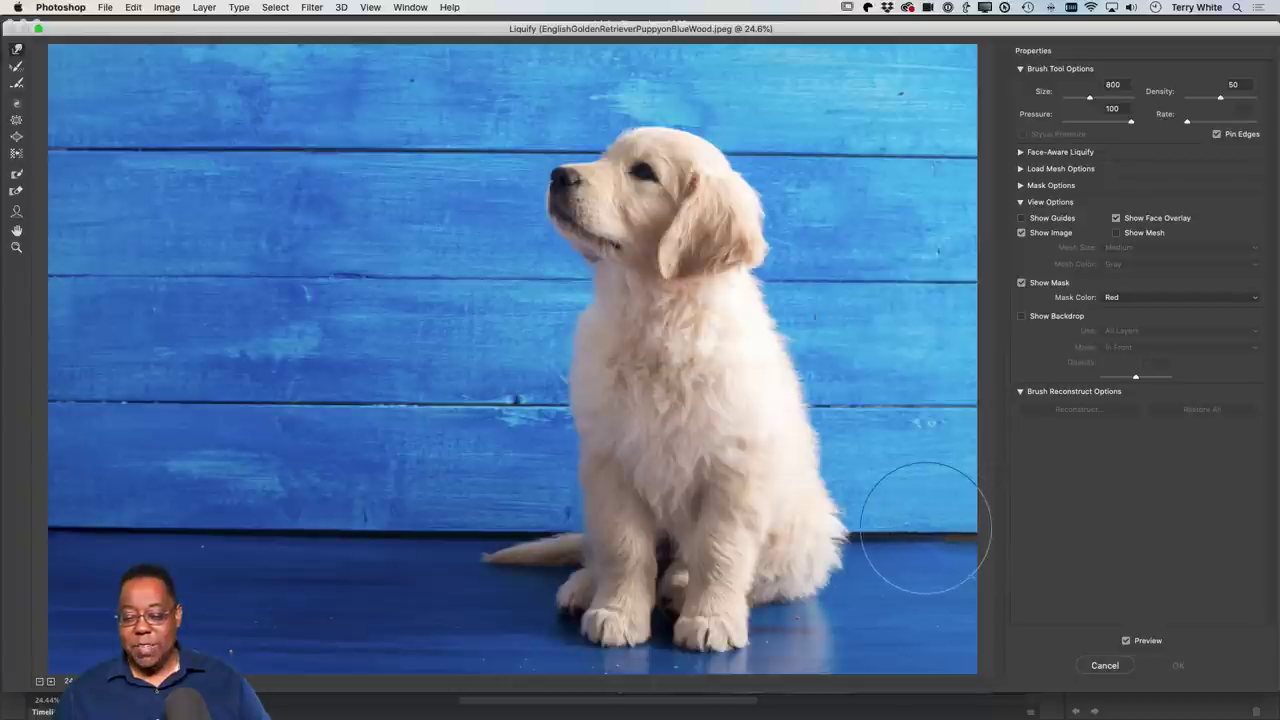
mouse_move(950, 523)
mouse_down()
mouse_move(923, 531)
mouse_move(943, 486)
mouse_up()
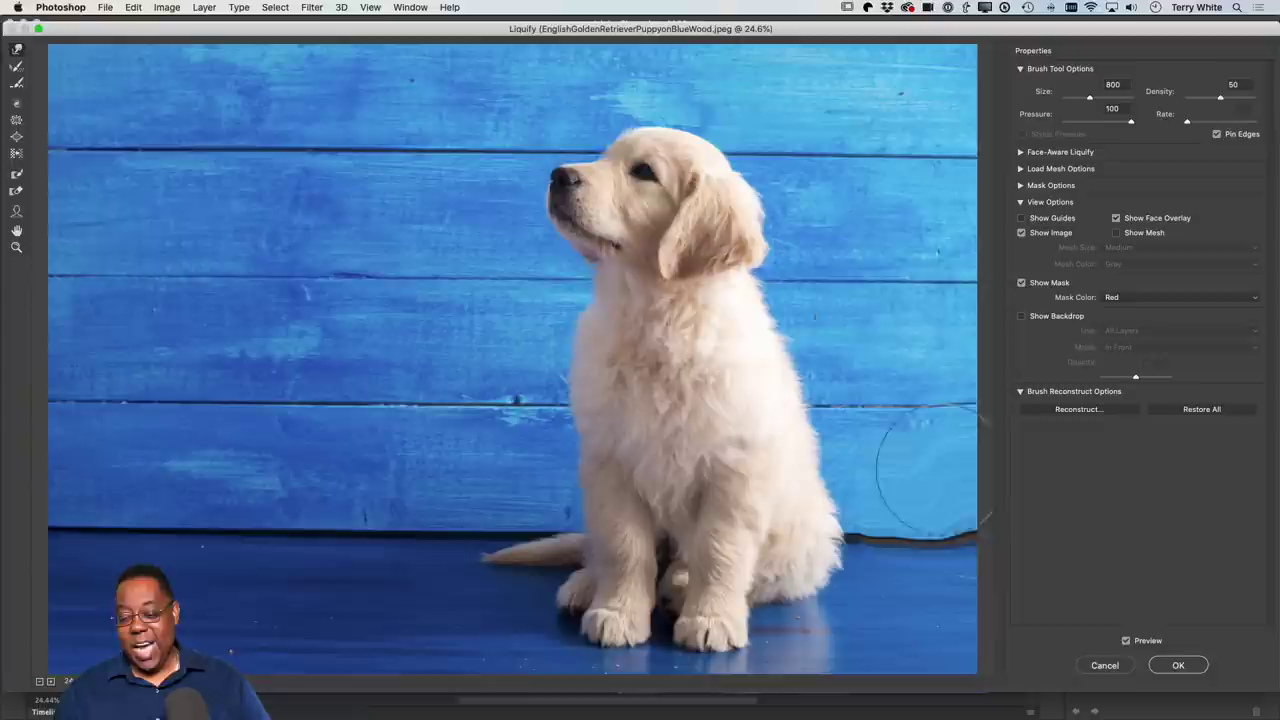
key(alt+super+z)
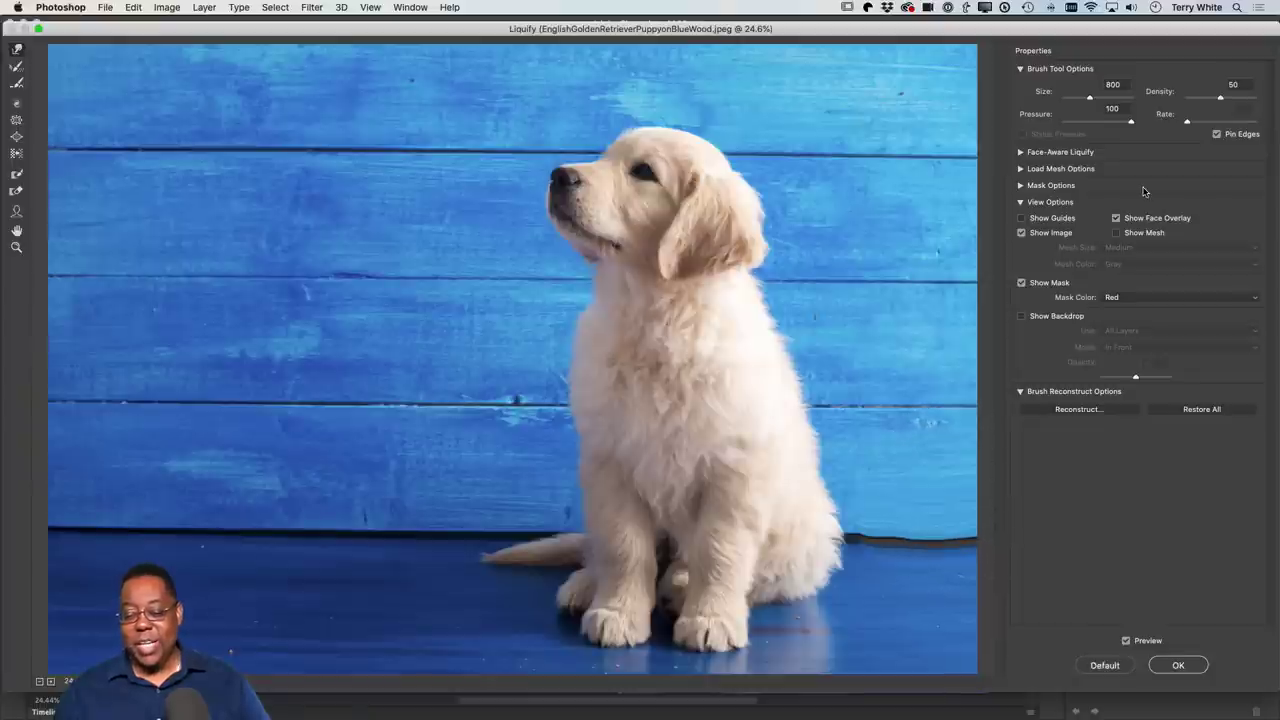
key(alt+super+z)
key(alt+super+z)
key(alt+super+z)
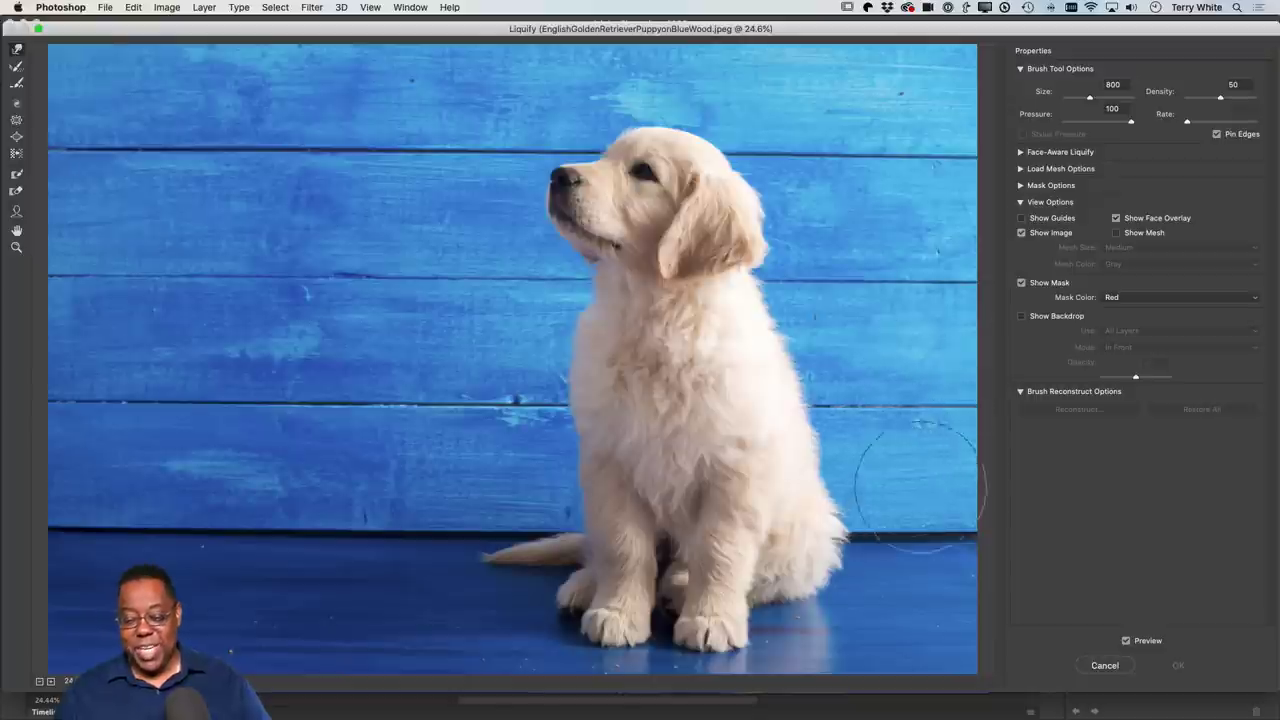
drag(868, 524, 886, 528)
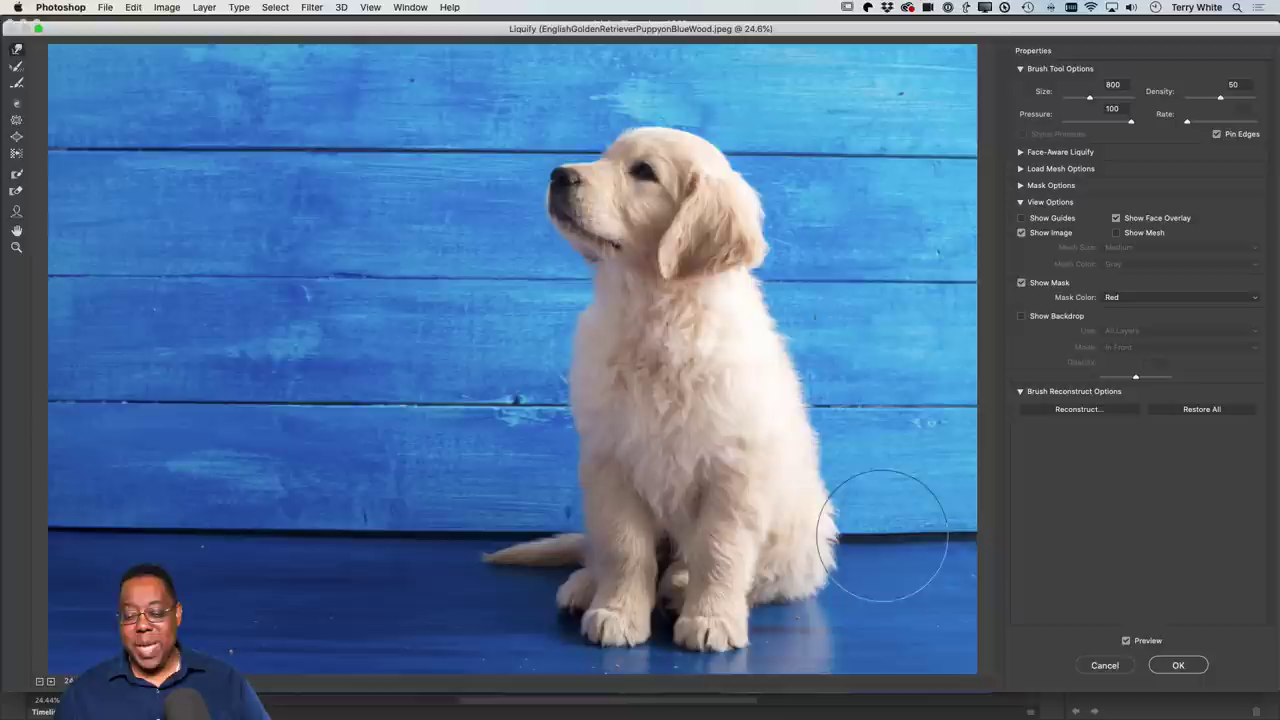
key(alt)
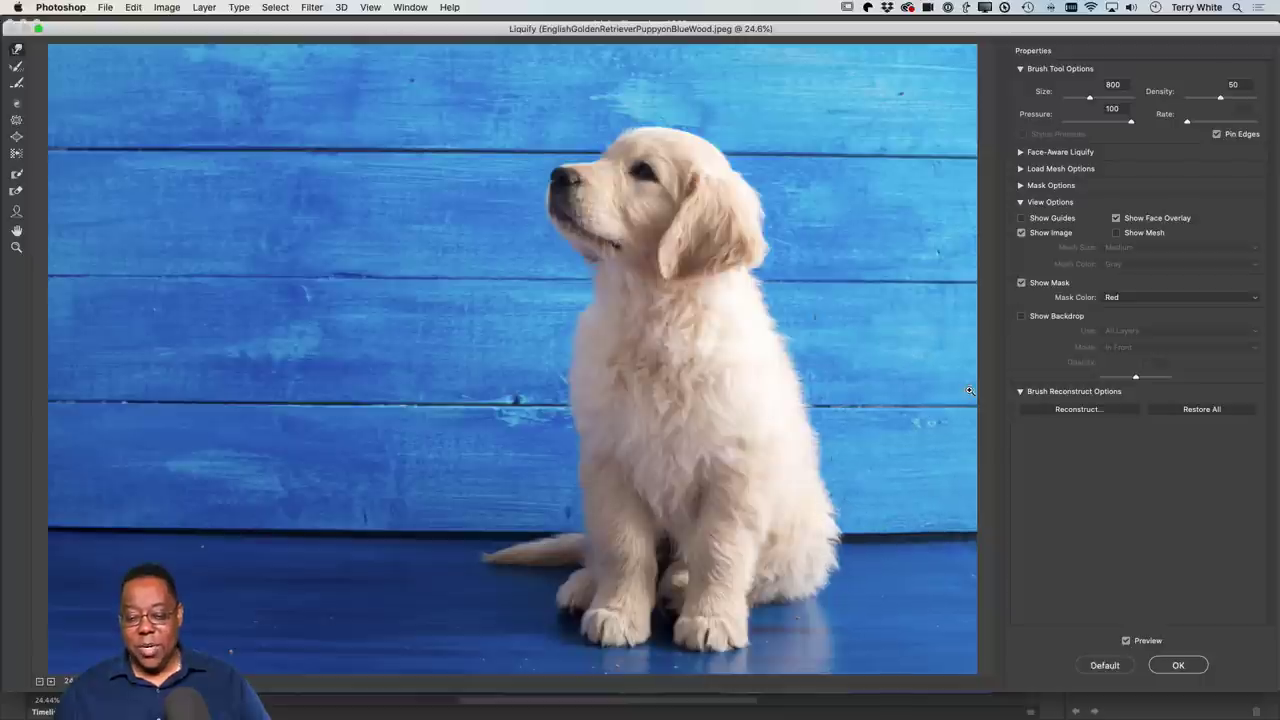
key(ctrl+z)
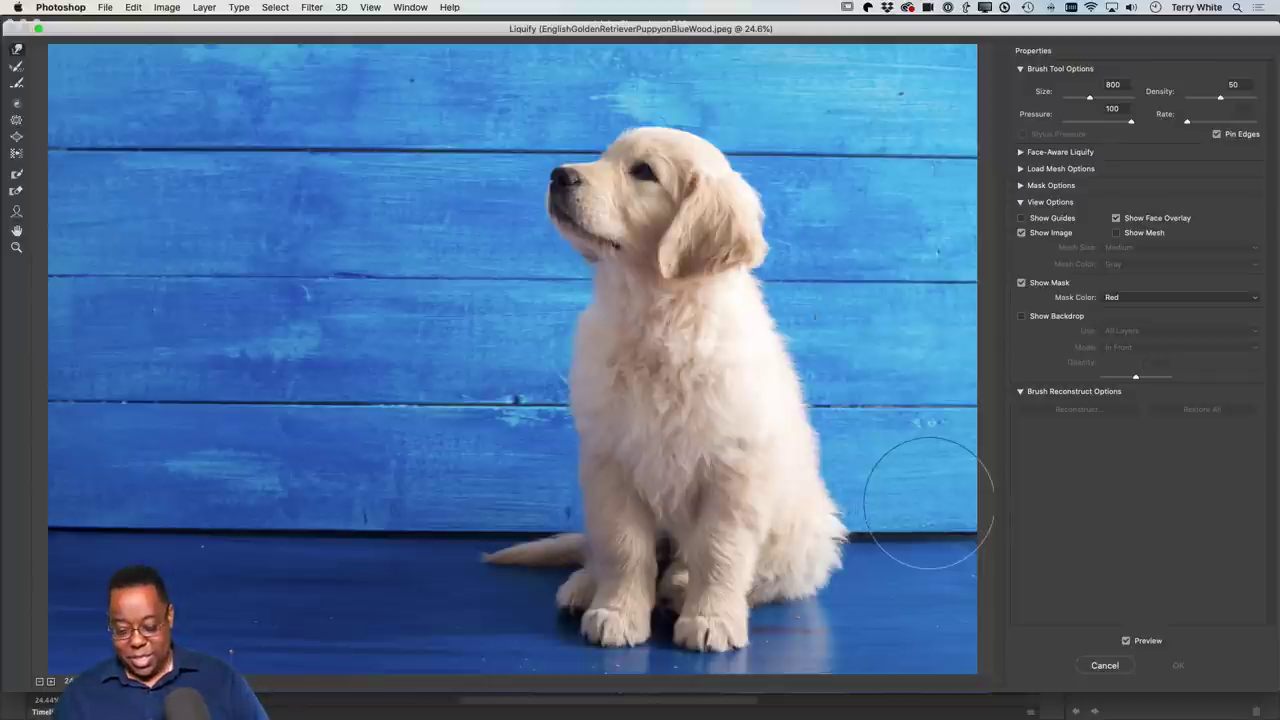
key(bracketleft)
key(bracketleft)
key(bracketleft)
key(bracketleft)
key(bracketleft)
key(bracketleft)
key(bracketleft)
key(bracketleft)
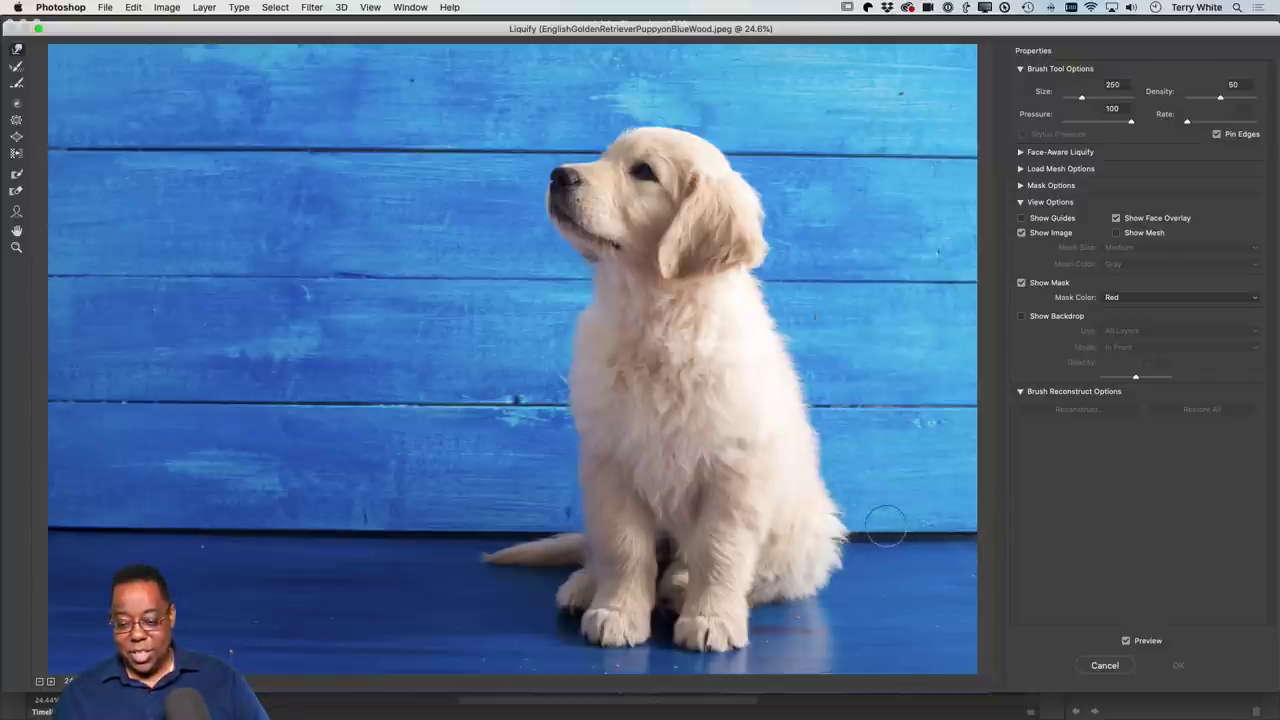
drag(845, 531, 837, 530)
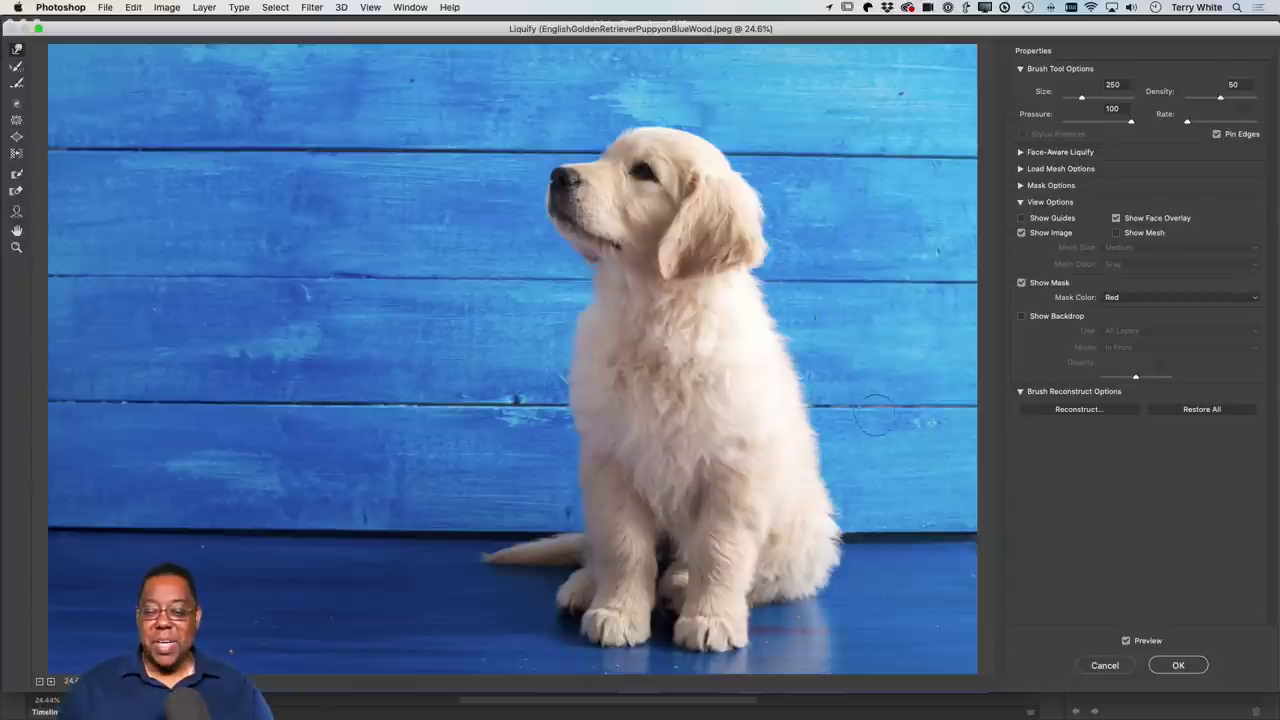
click(1172, 664)
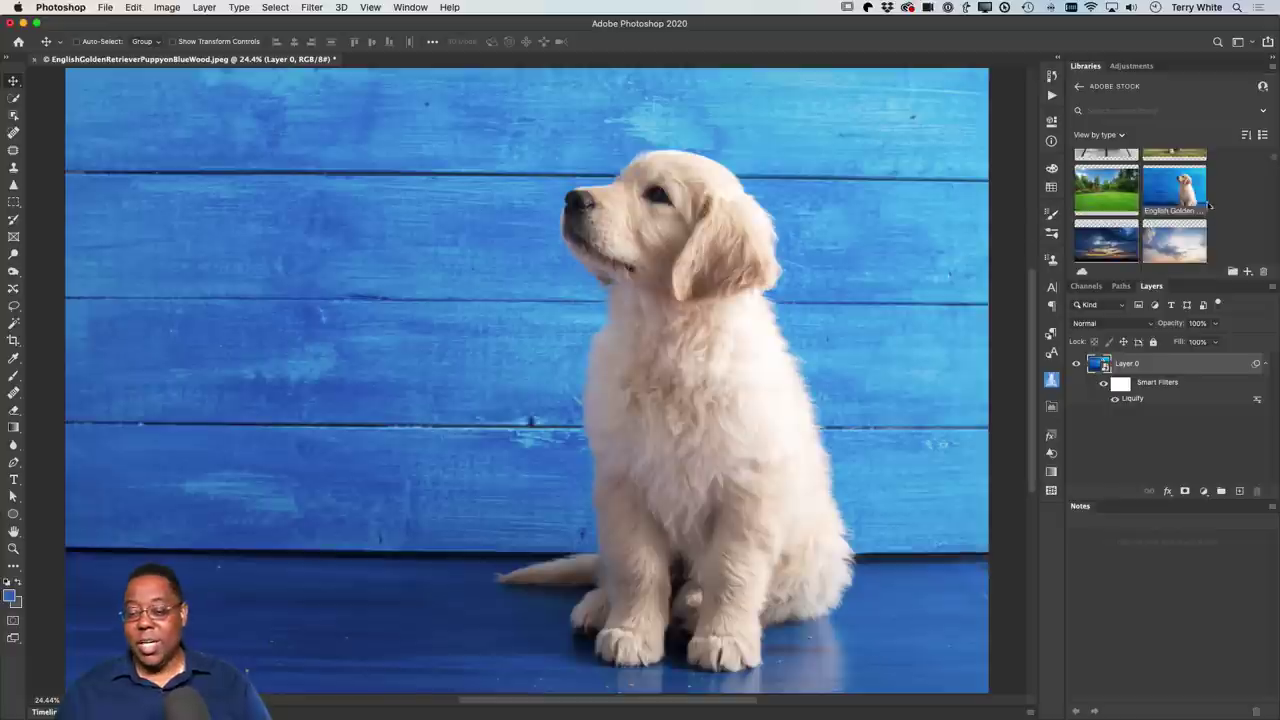
scroll(1183, 192, down, 5)
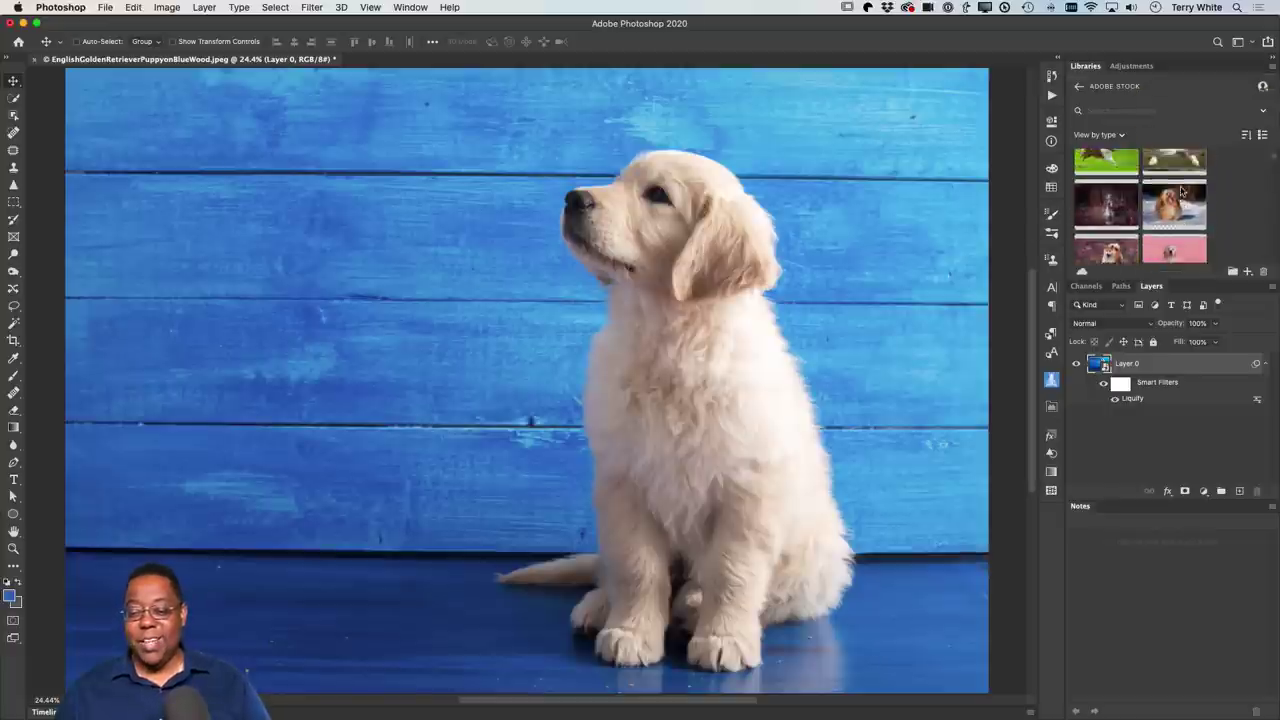
scroll(1183, 192, down, 5)
scroll(1183, 193, down, 5)
scroll(1183, 192, up, 10)
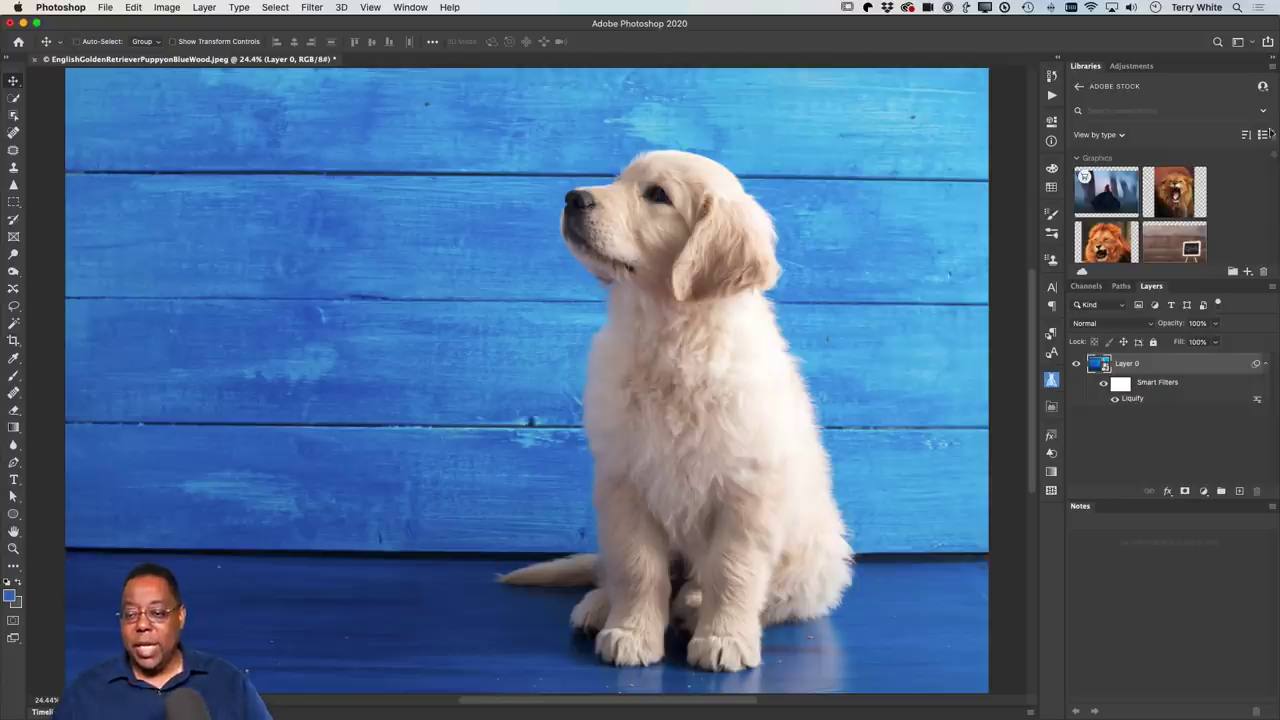
click(1273, 67)
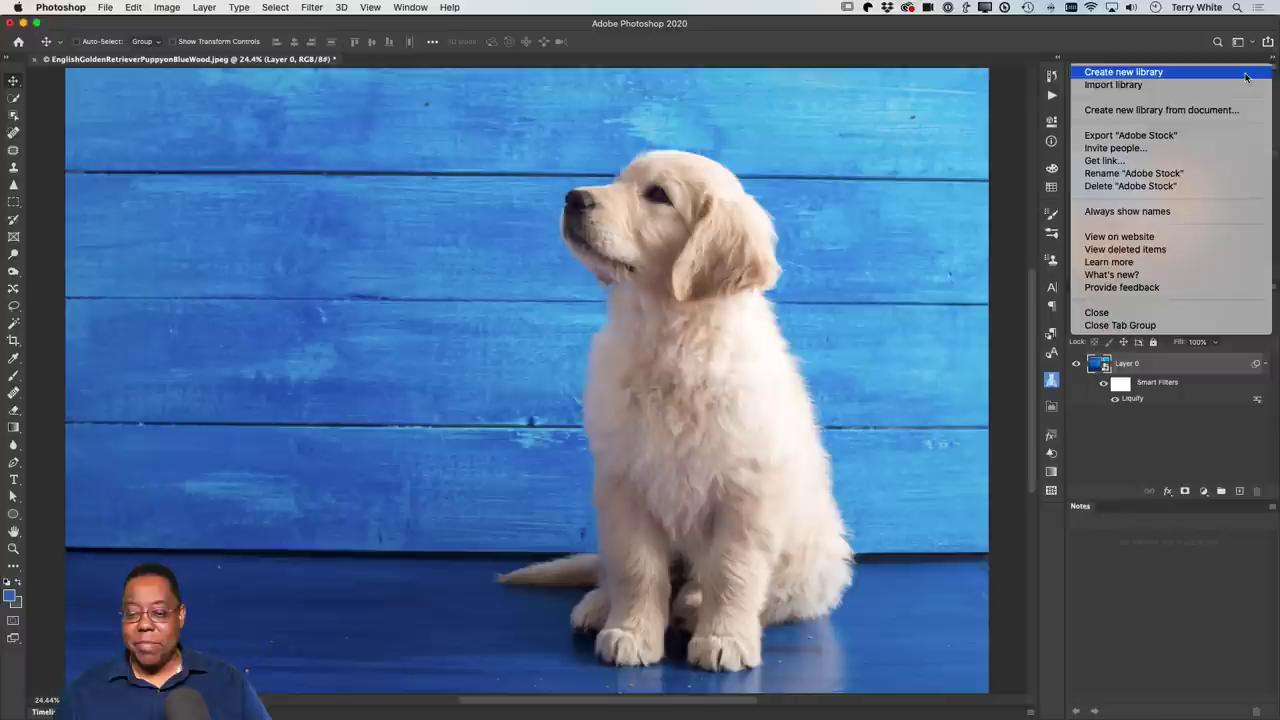
click(969, 162)
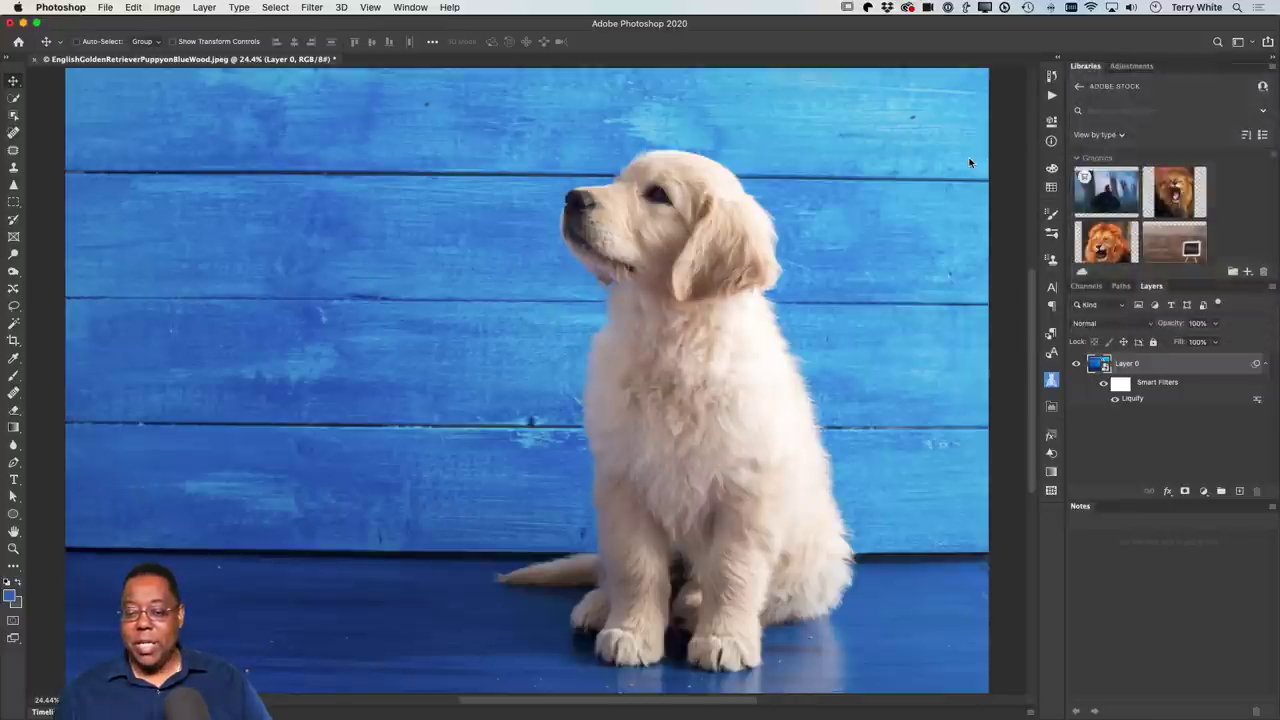
scroll(1144, 222, down, 3)
scroll(1144, 222, down, 3)
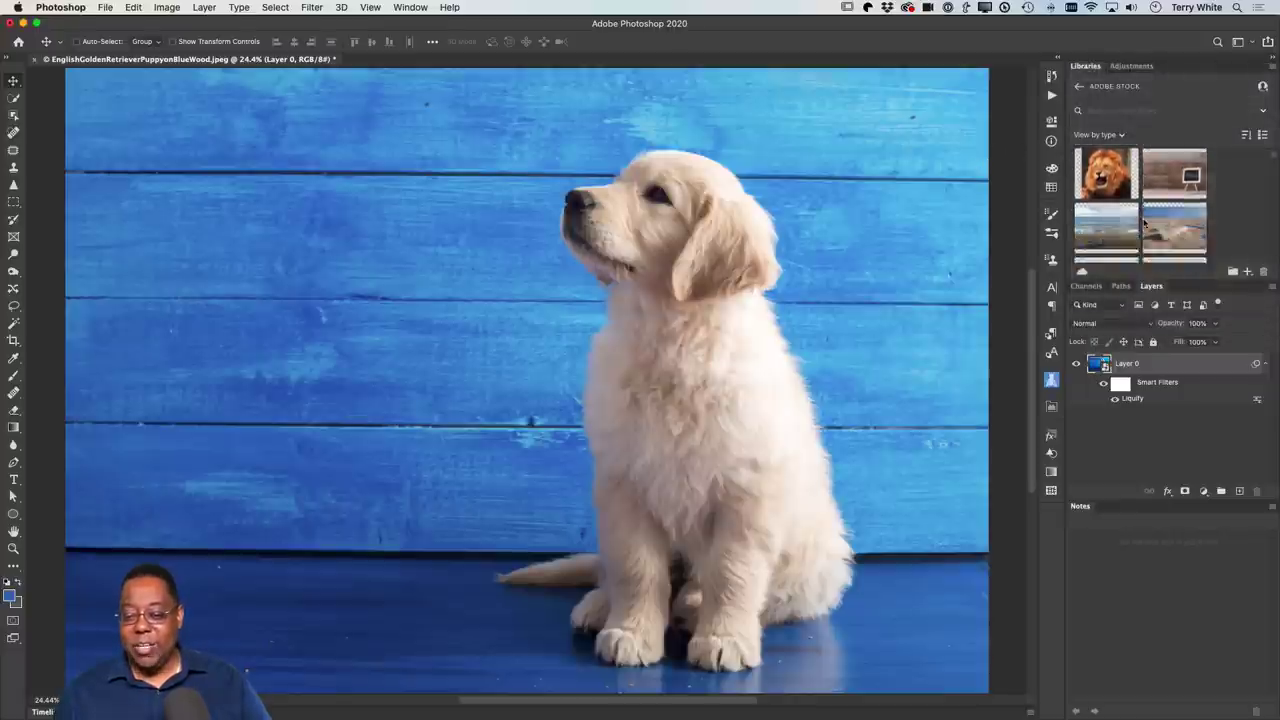
scroll(1144, 222, down, 3)
scroll(1144, 222, down, 3)
scroll(1144, 222, down, 3)
scroll(1144, 222, down, 3)
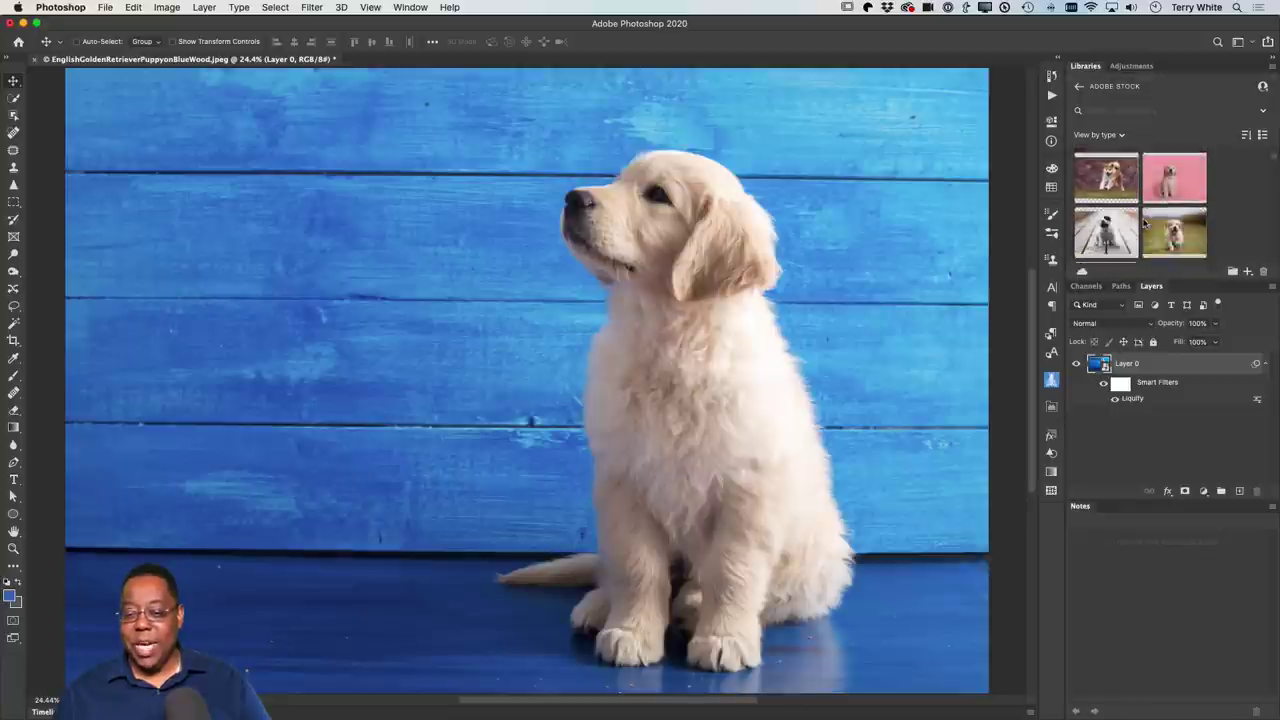
scroll(1144, 222, down, 3)
scroll(1144, 222, down, 2)
scroll(1145, 222, down, 1)
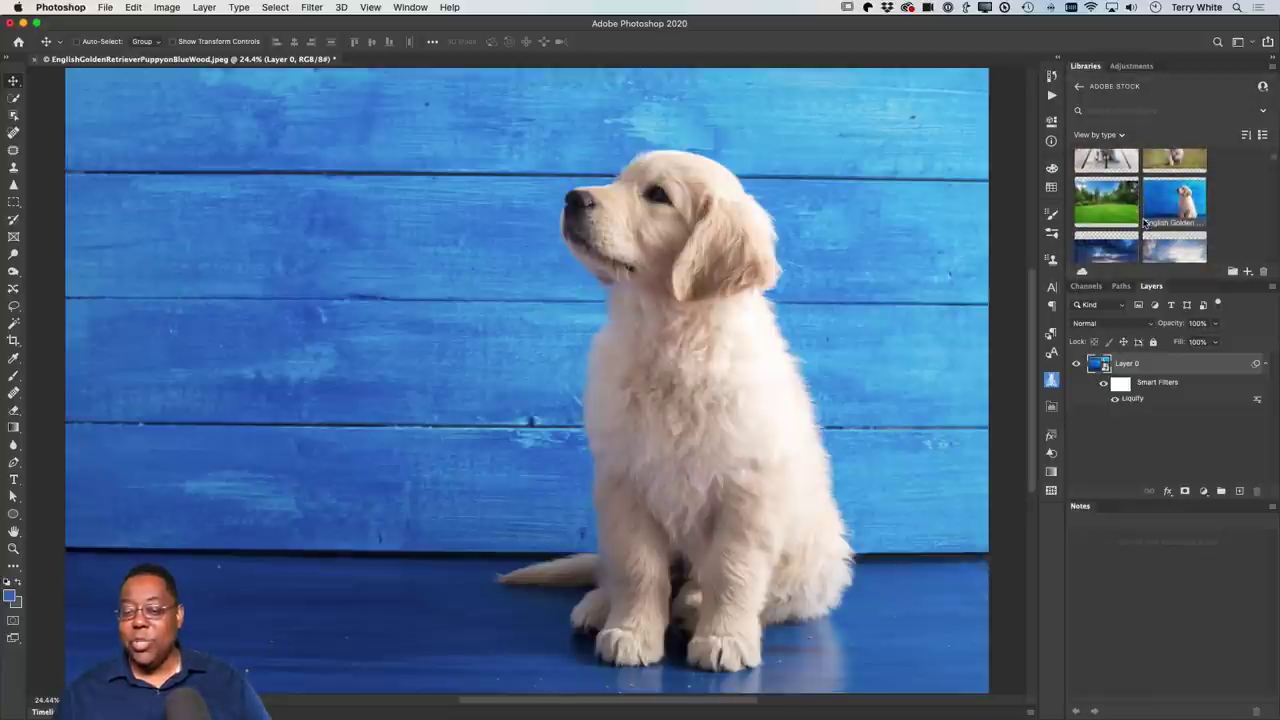
scroll(1144, 222, down, 2)
scroll(1144, 222, down, 2)
scroll(1144, 222, down, 2)
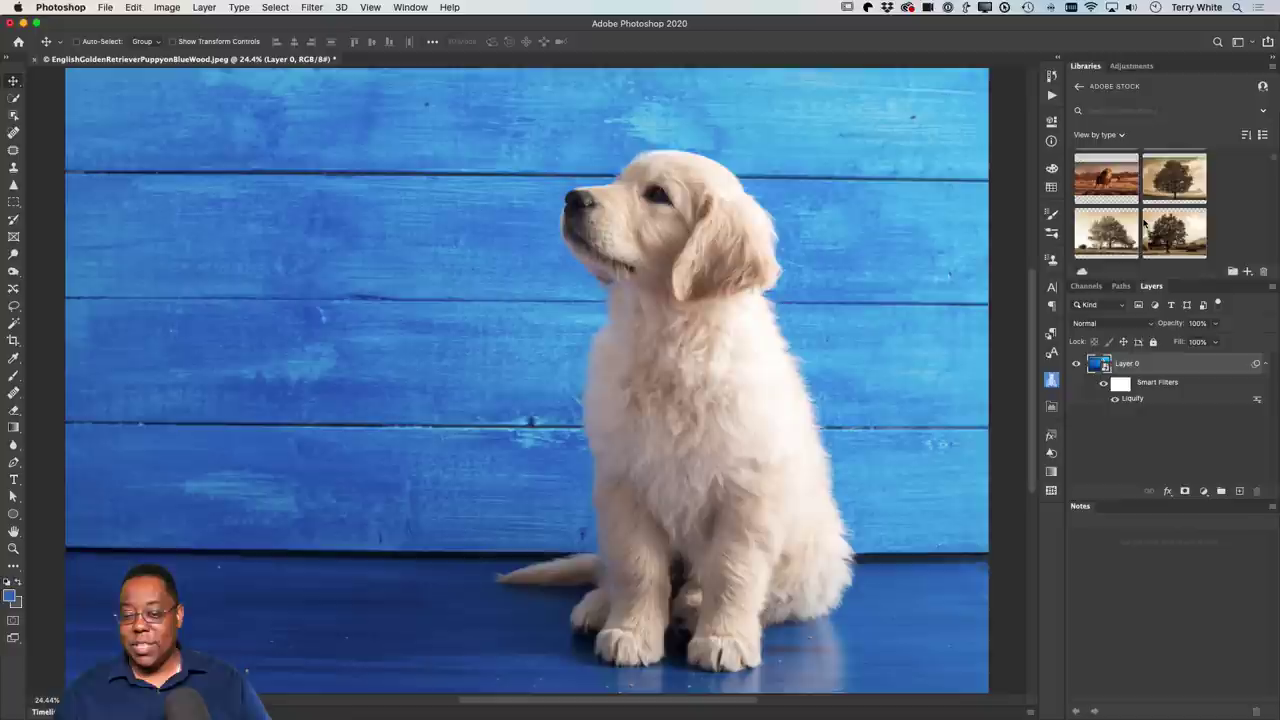
scroll(1144, 222, down, 2)
scroll(1144, 222, down, 2)
scroll(1144, 222, down, 2)
scroll(1144, 222, down, 2)
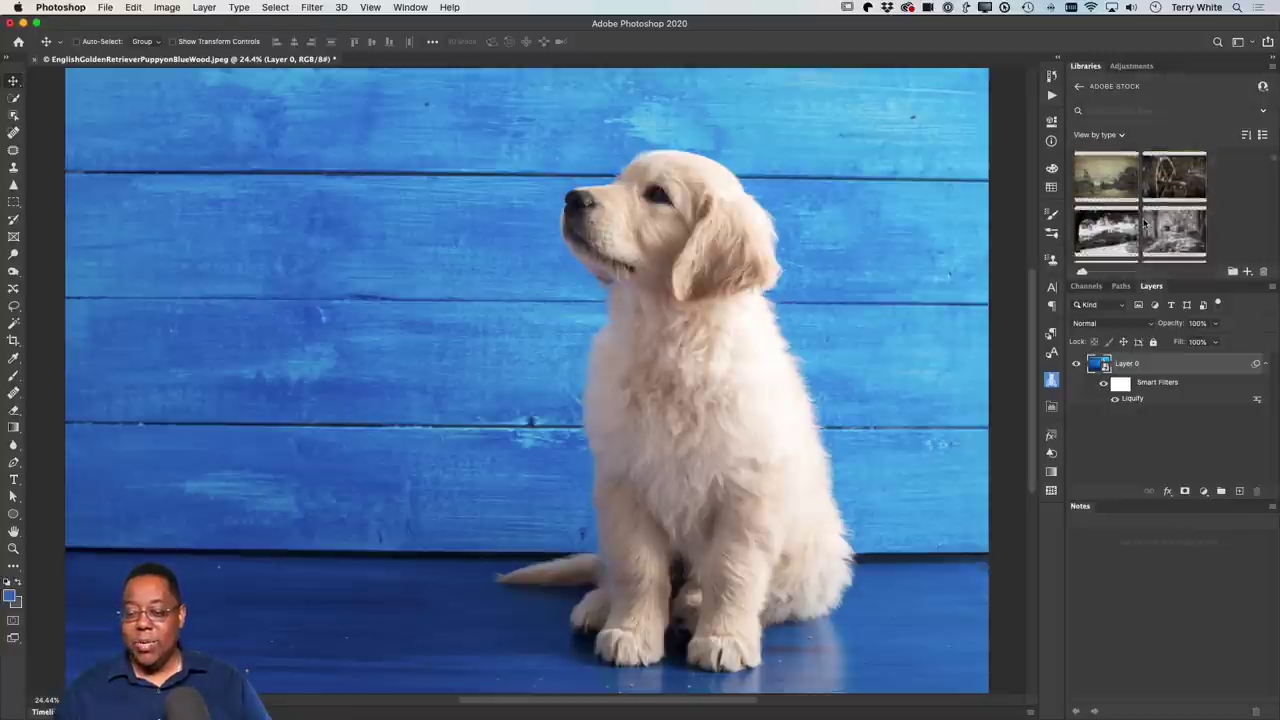
scroll(1144, 222, down, 2)
scroll(1145, 222, down, 2)
scroll(1145, 222, down, 2)
scroll(1145, 222, down, 2)
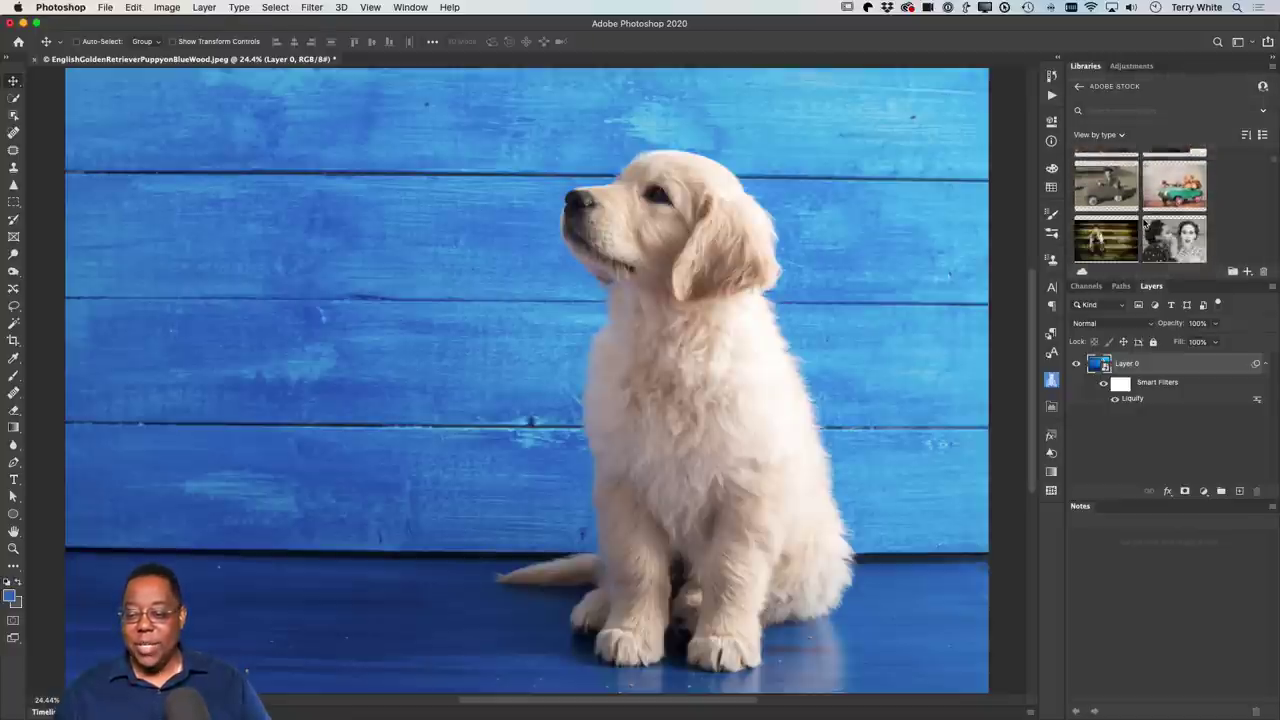
scroll(1145, 222, down, 2)
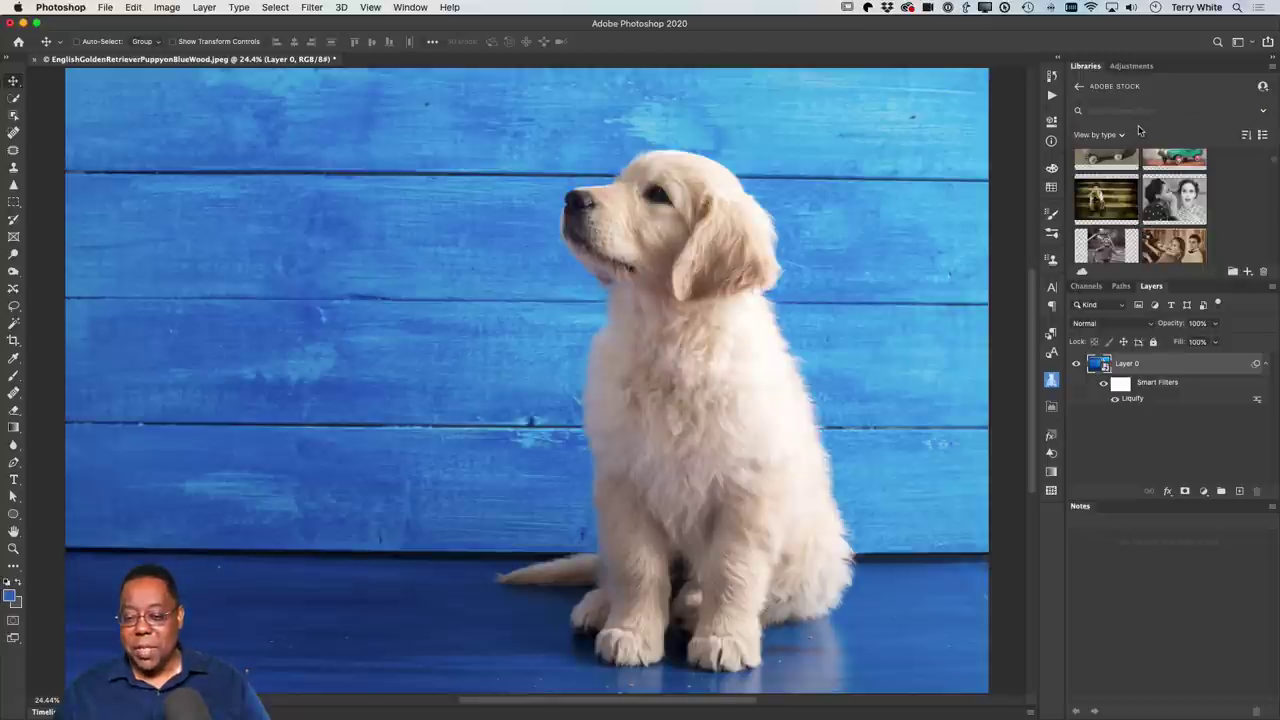
scroll(1129, 140, up, 2)
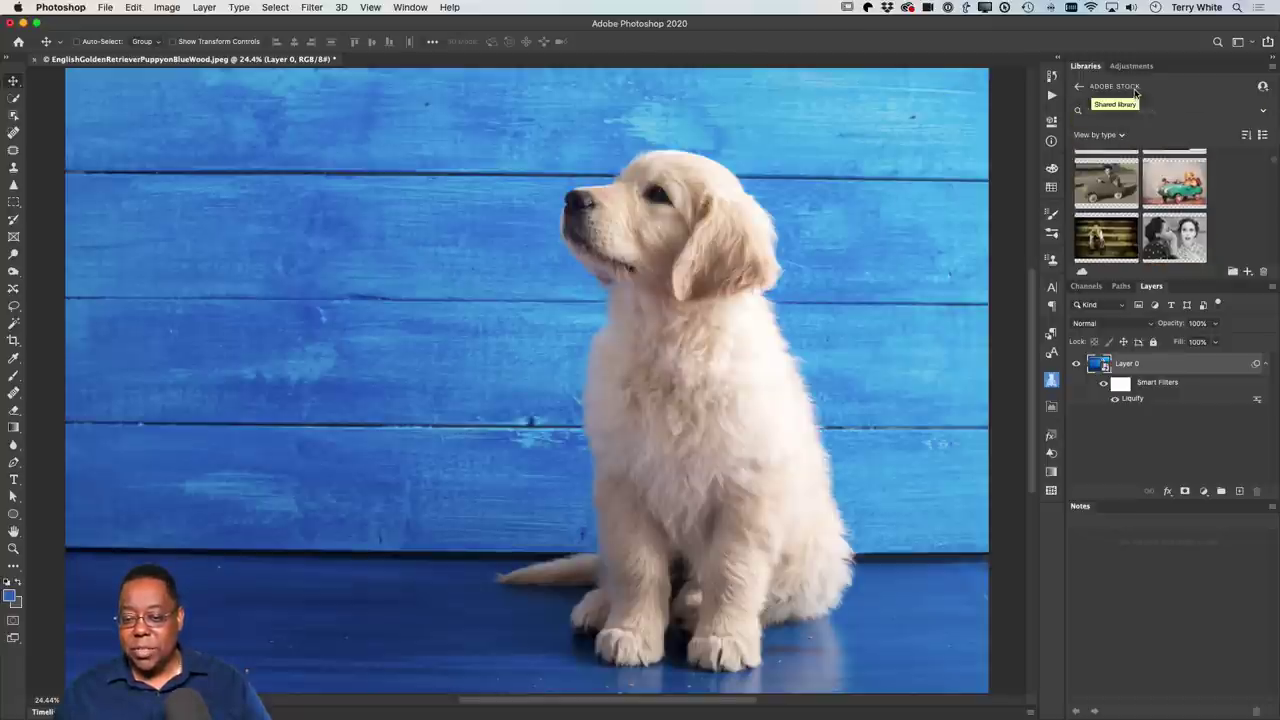
Switch the Libraries panel to the Adobe Live 2020 library and browse its graphics.
click(1090, 88)
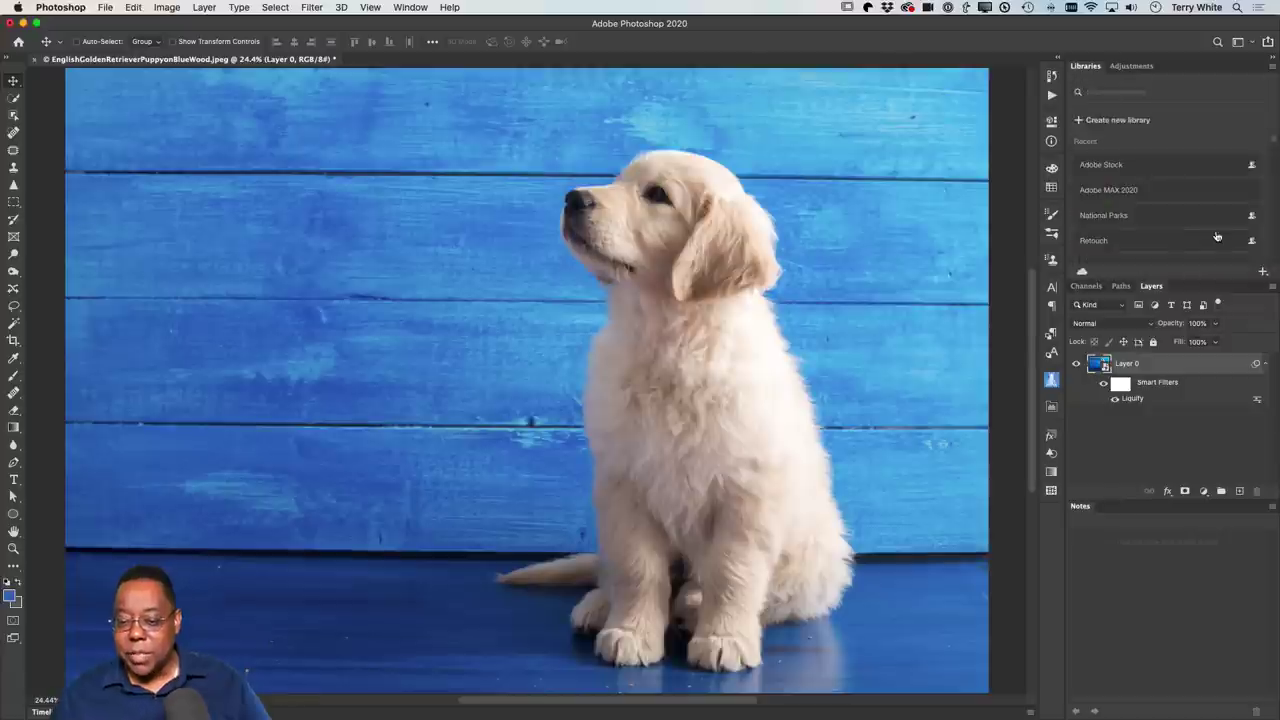
scroll(1193, 236, down, 5)
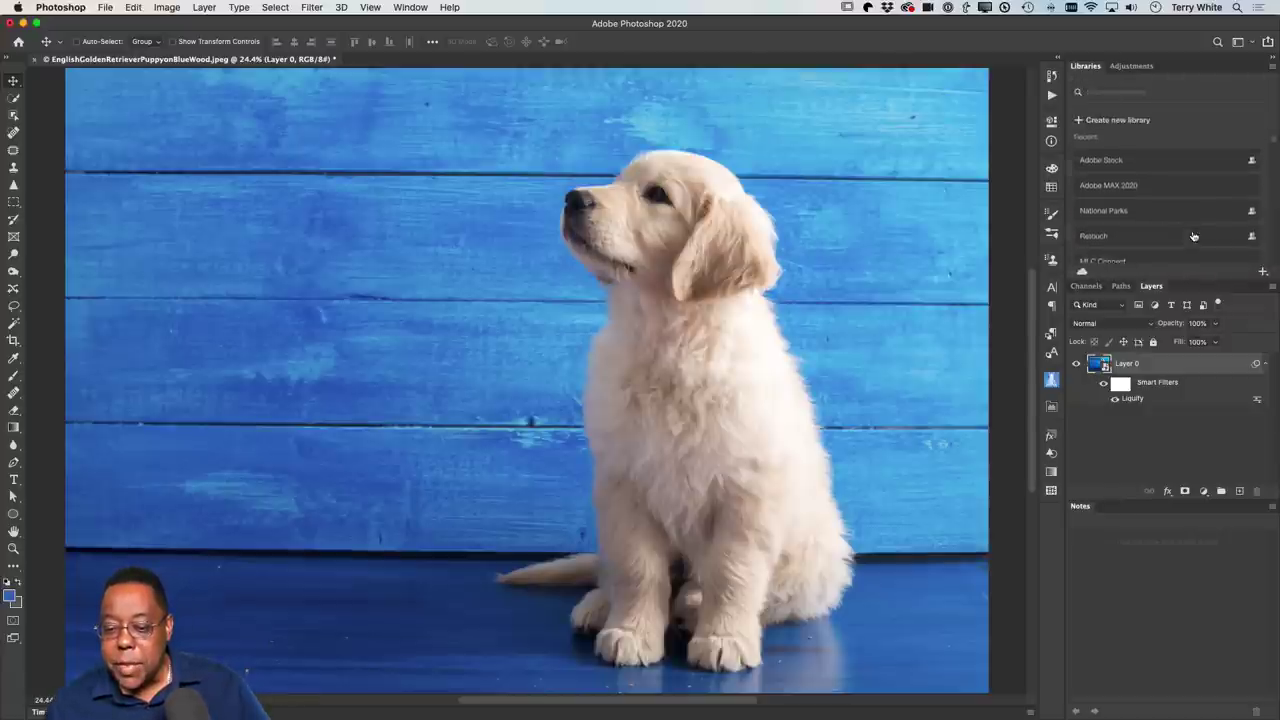
scroll(1193, 236, down, 5)
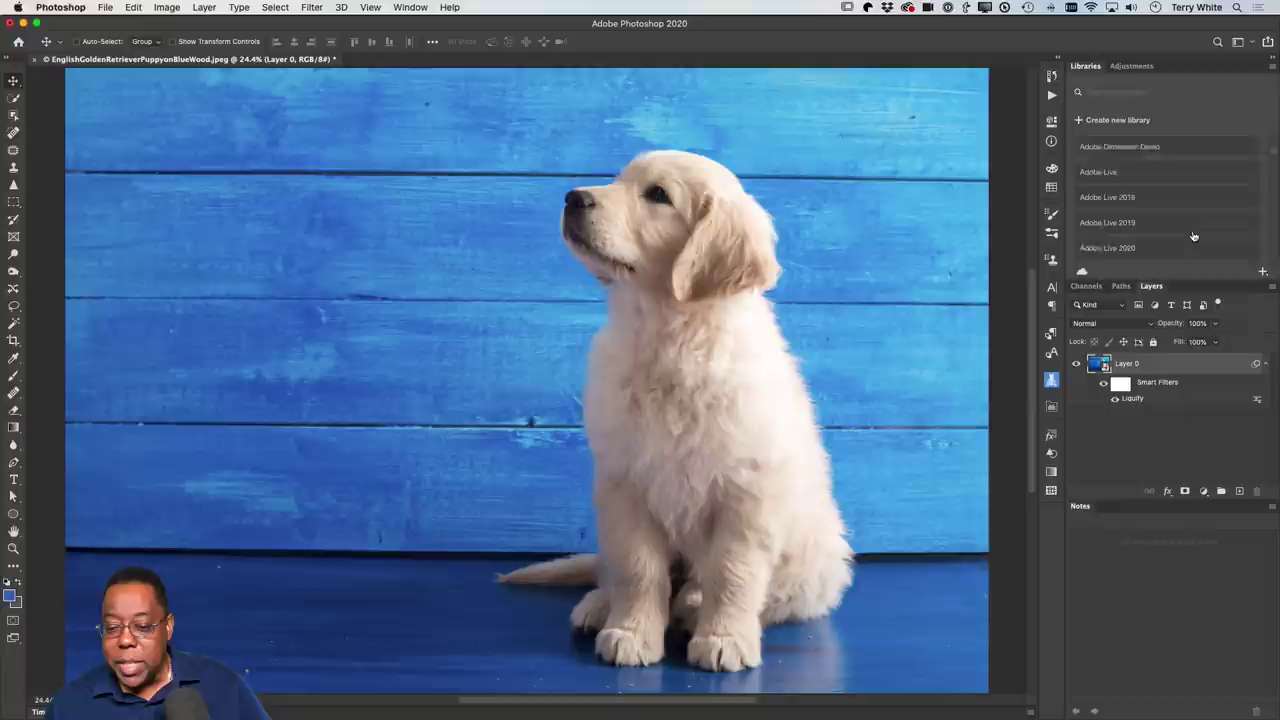
click(1190, 216)
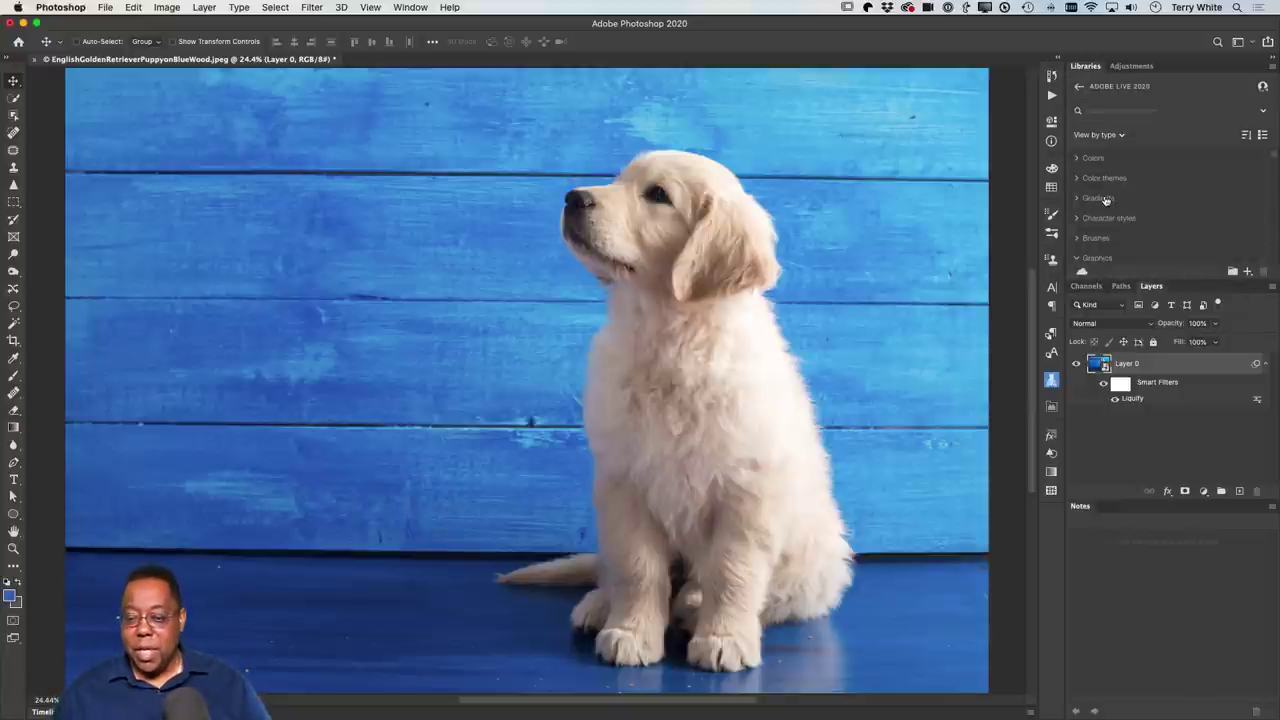
scroll(1107, 211, down, 3)
scroll(1107, 211, down, 2)
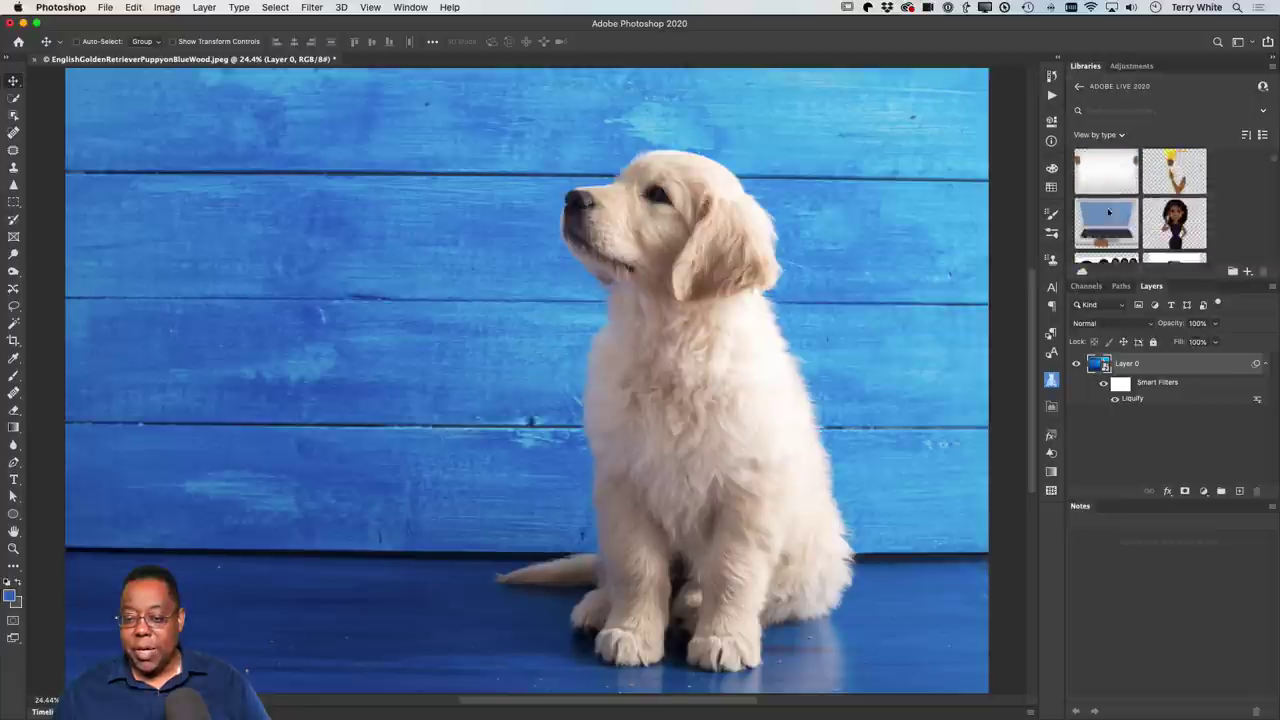
scroll(1107, 211, down, 2)
scroll(1107, 211, down, 3)
scroll(1107, 211, down, 2)
scroll(1107, 211, down, 1)
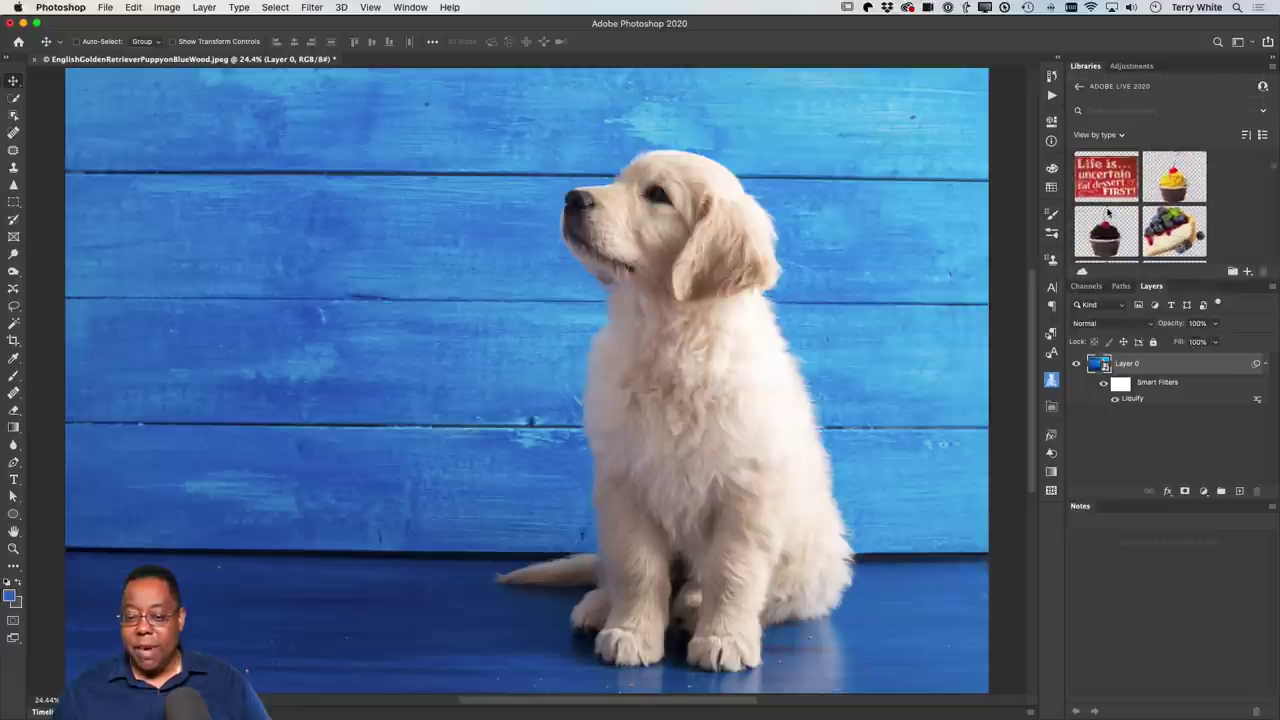
scroll(1107, 211, down, 1)
scroll(1107, 211, down, 3)
scroll(1107, 211, down, 3)
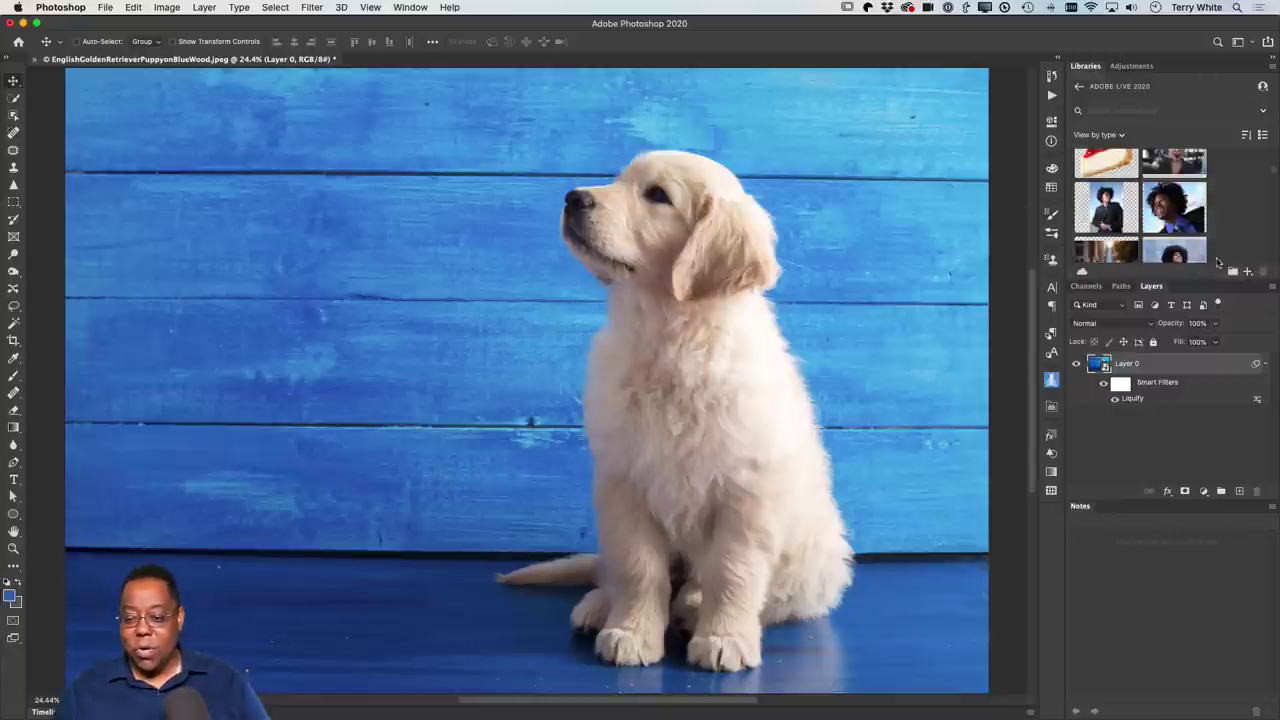
click(1249, 274)
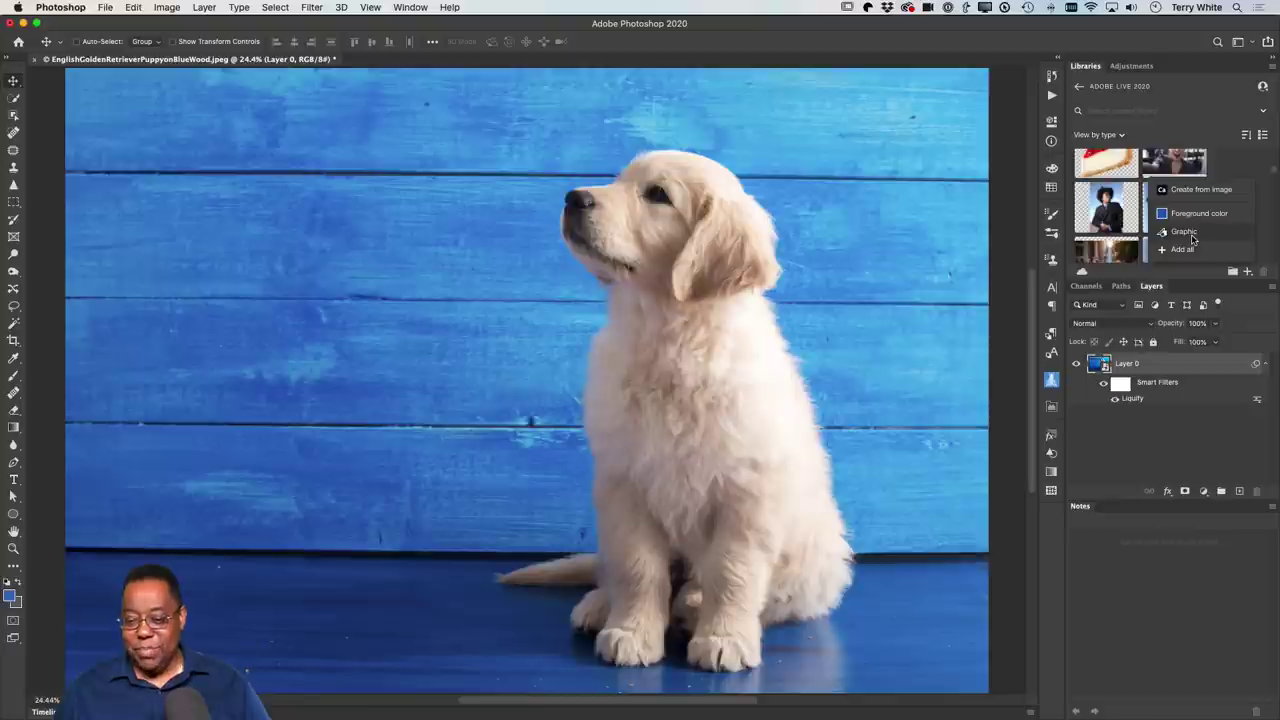
Add the puppy's Layer 0 to the Adobe Live 2020 library as a graphic.
click(1190, 232)
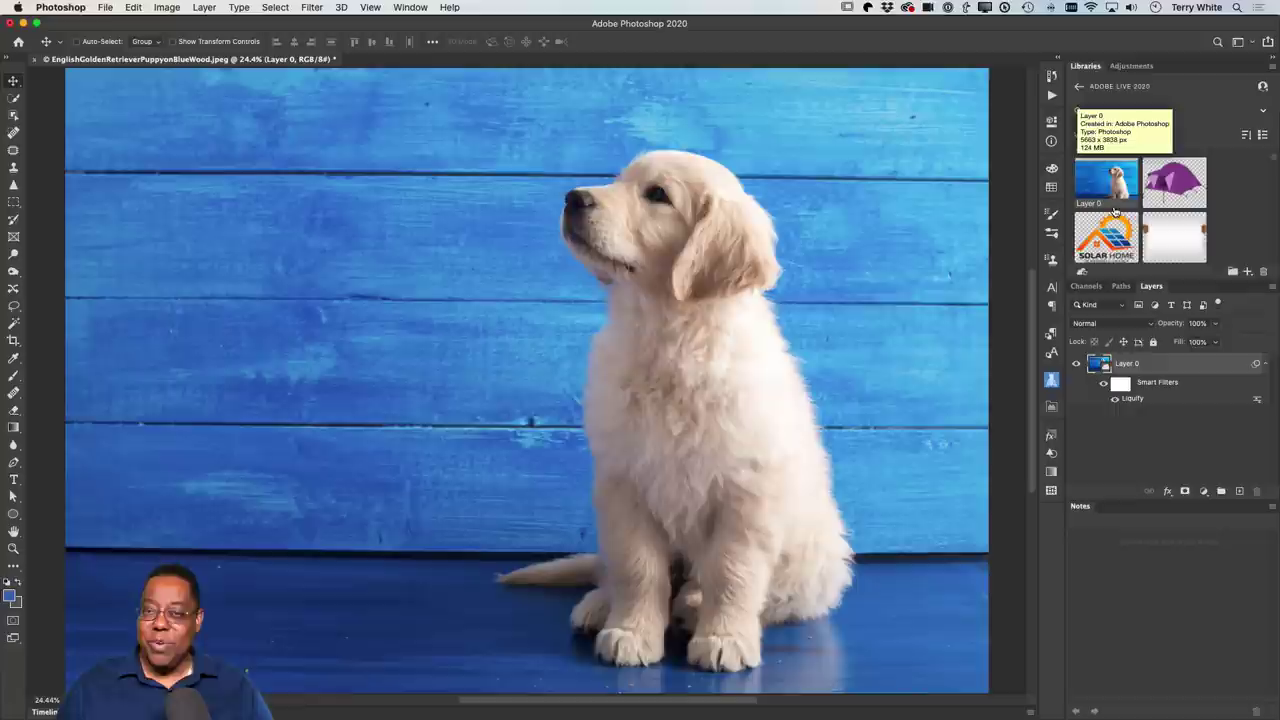
mouse_move(1106, 182)
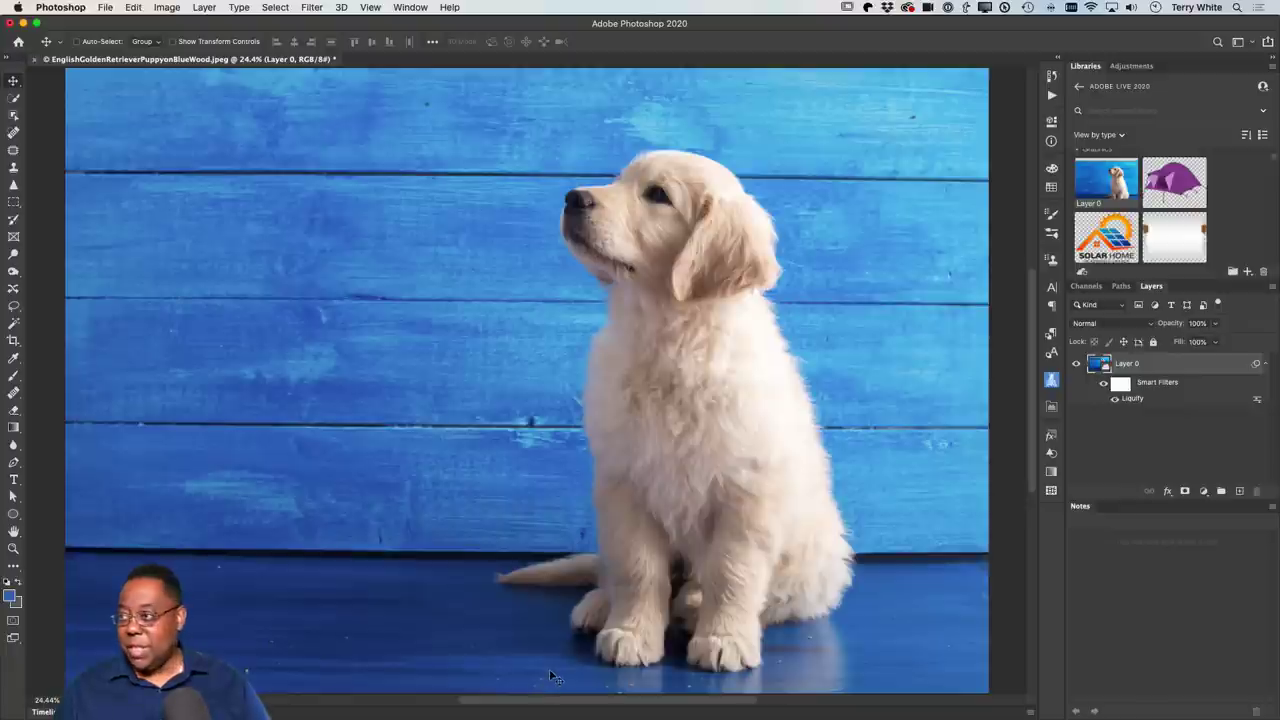
Switch to Finder and Quick Look the original portrait photo in the For Print folder.
key(super+Tab)
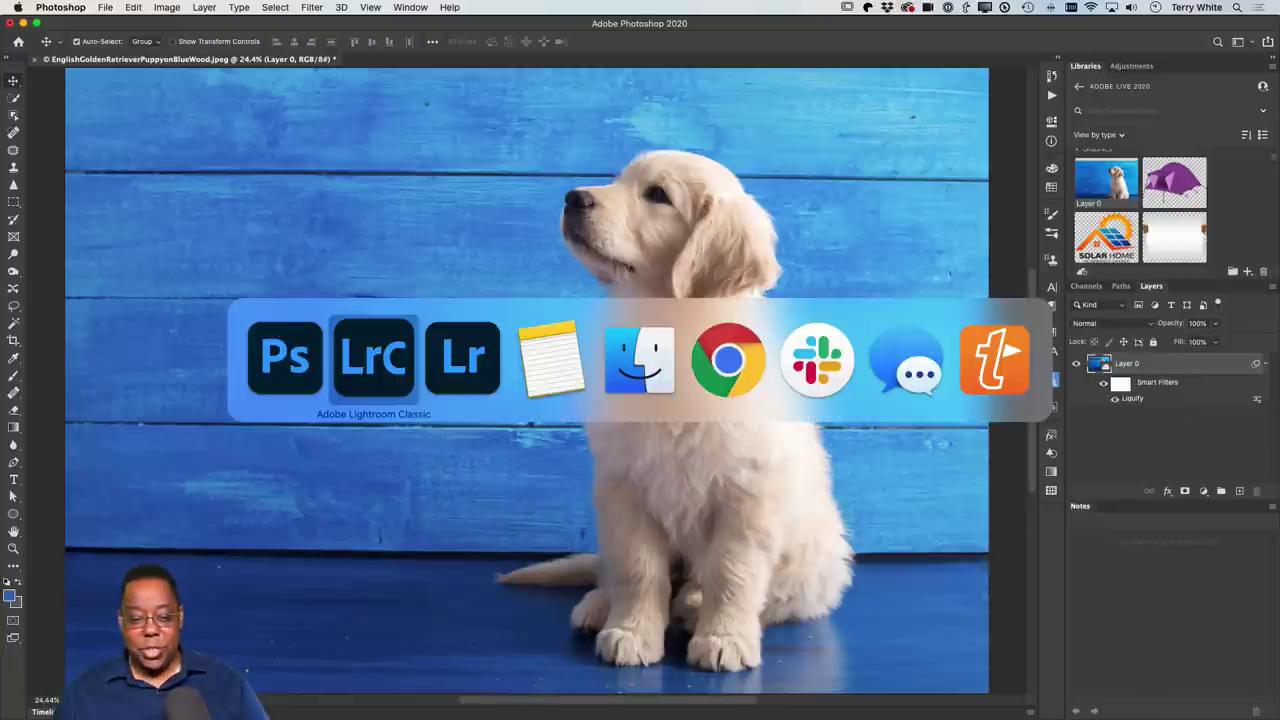
key(super+Tab)
key(super+Tab)
key(super+Tab)
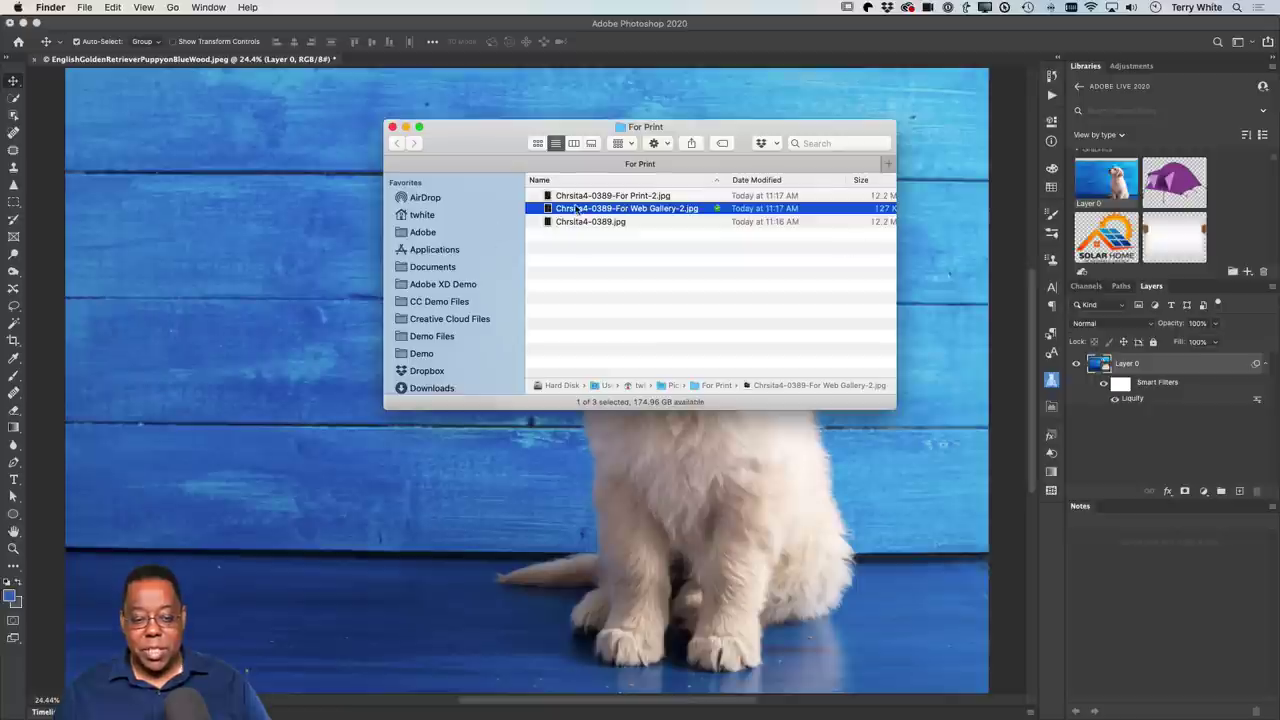
key(space)
key(space)
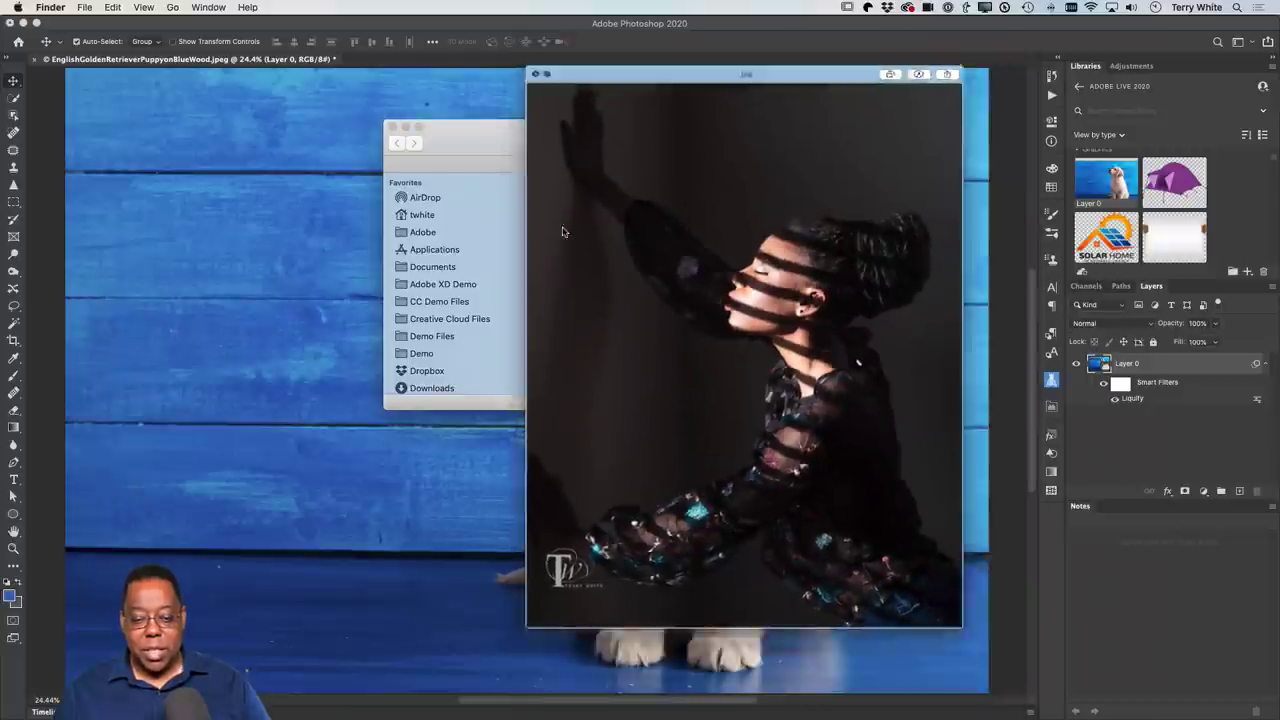
click(564, 225)
key(space)
key(space)
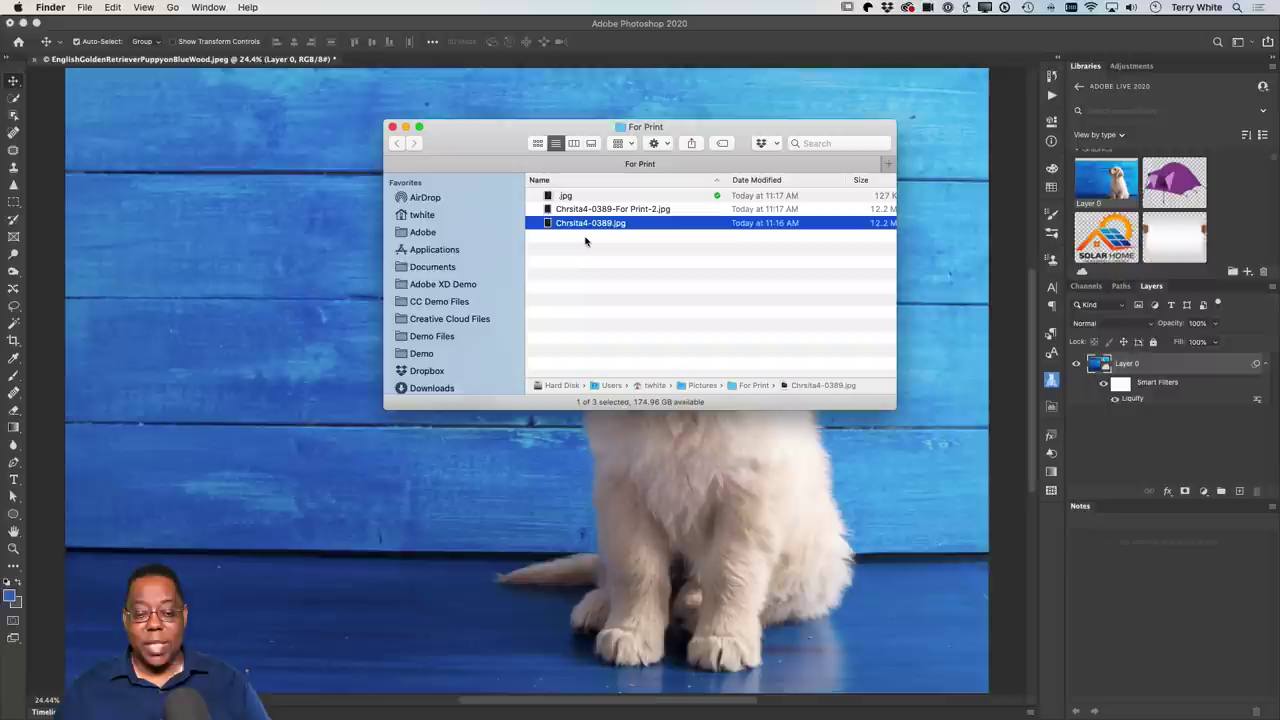
Add the dark .jpg portrait photo to the Adobe Live 2020 library and return to Photoshop.
click(563, 196)
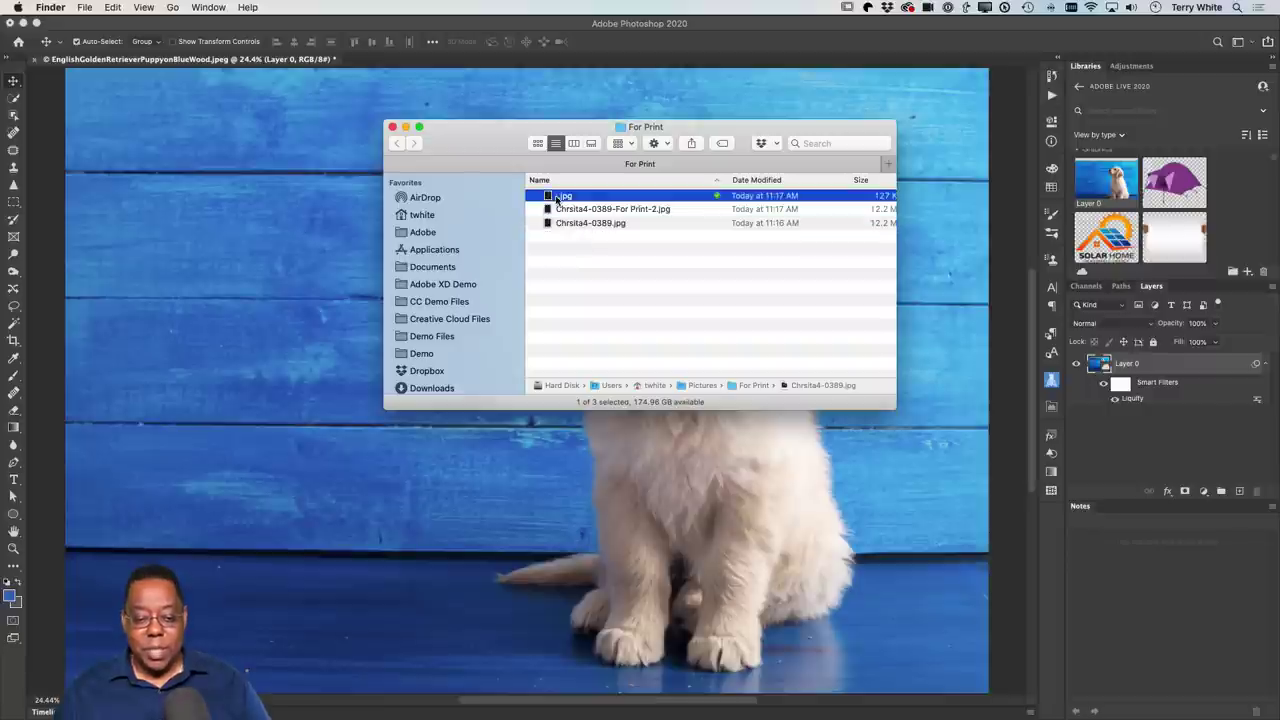
key(space)
key(space)
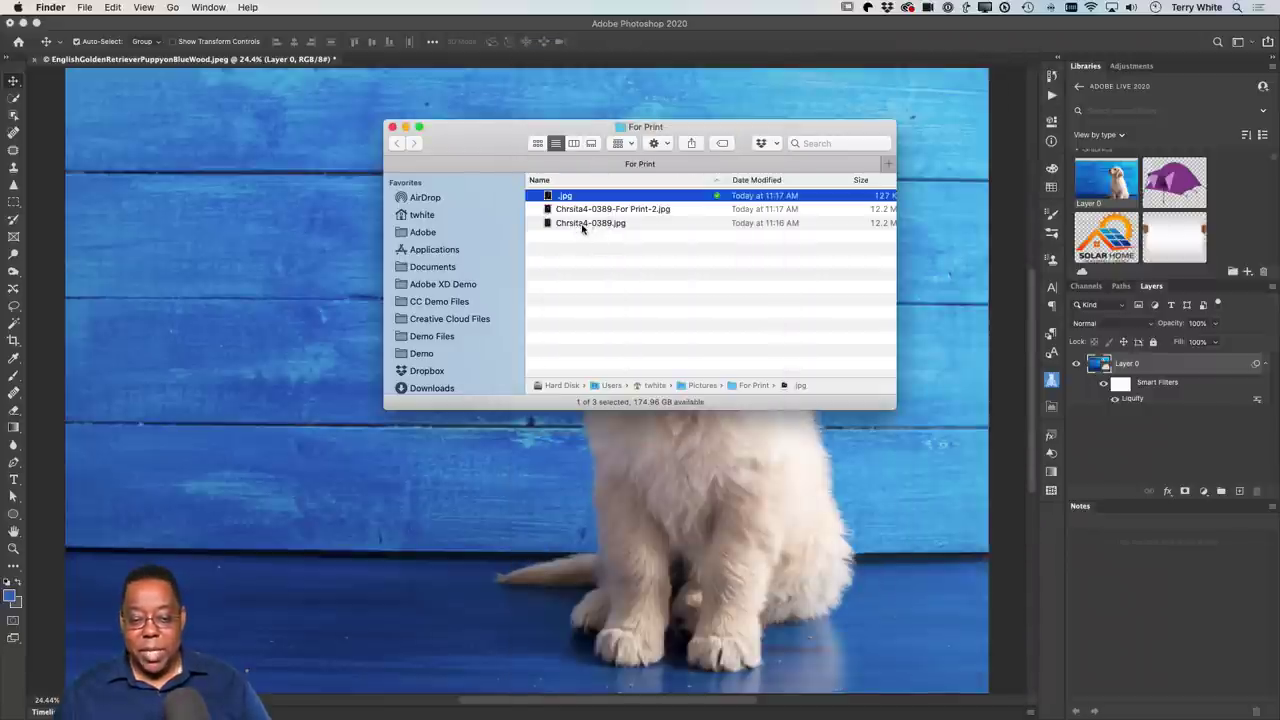
mouse_move(588, 223)
mouse_down()
mouse_move(1190, 230)
mouse_move(1188, 215)
mouse_up()
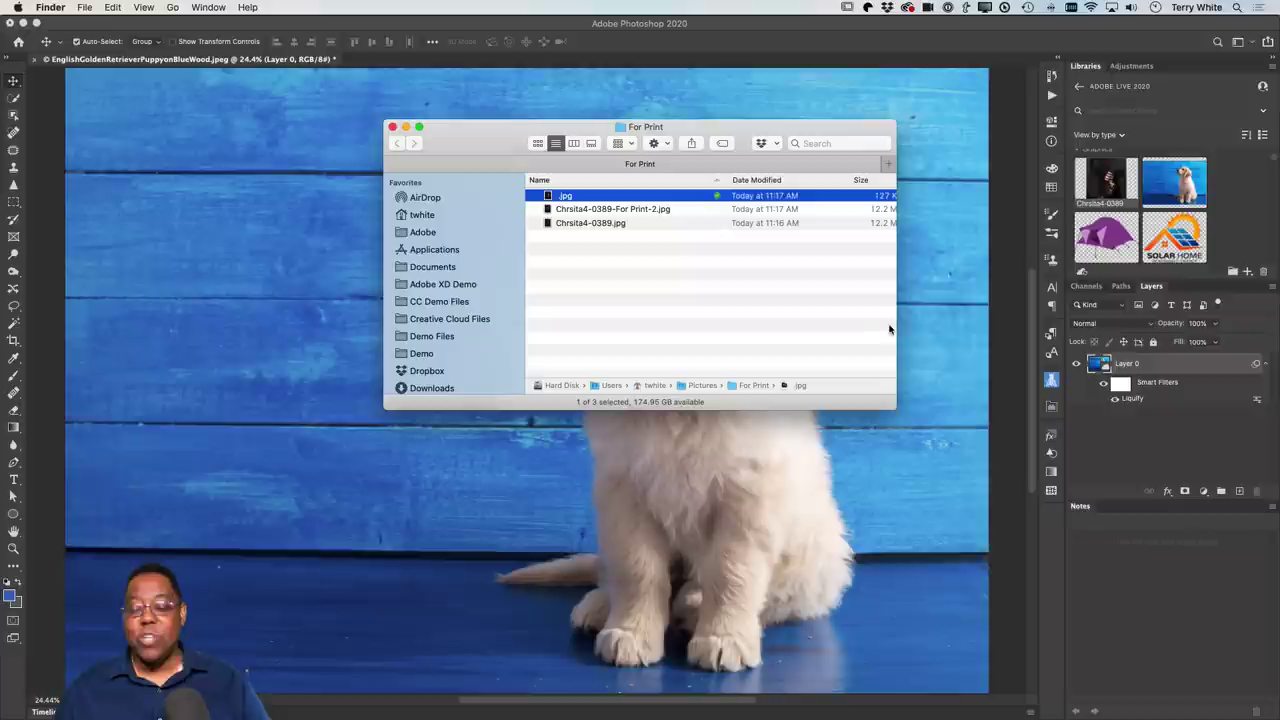
click(1216, 240)
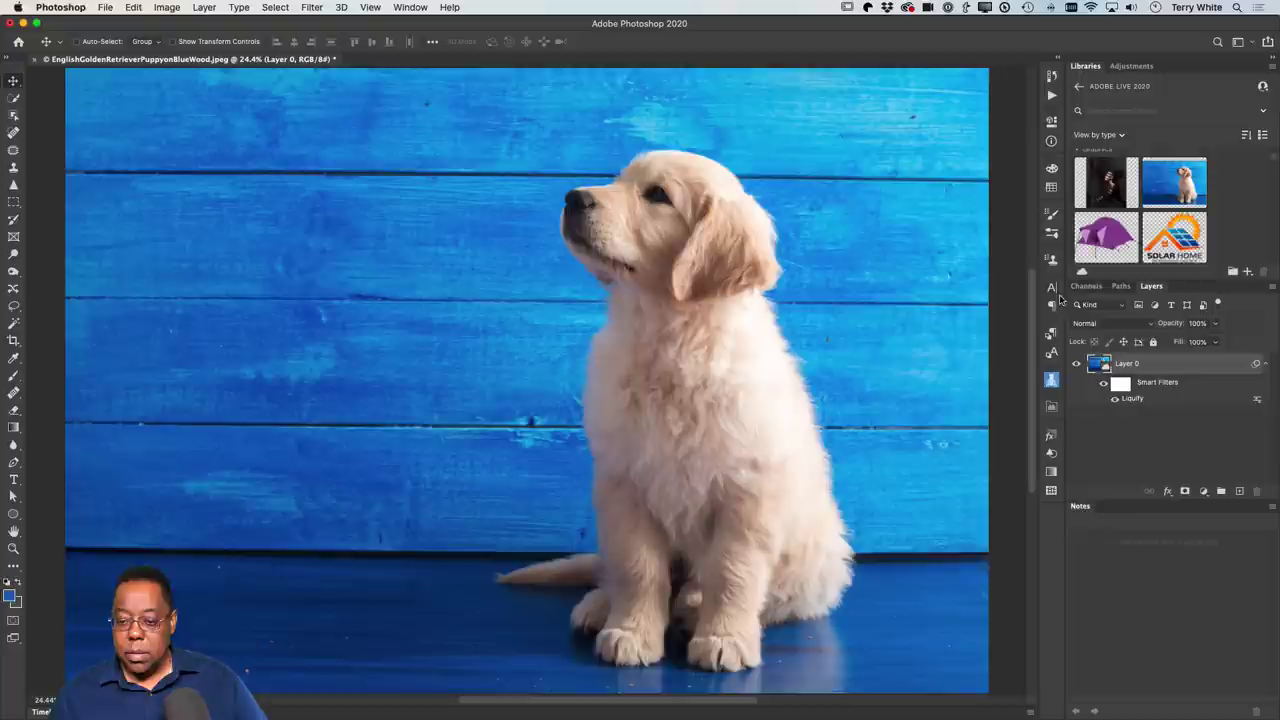
Open the library's cupcake graphic as its own document, Layer2.psd, and show the add-content choices.
scroll(1149, 237, up, 5)
scroll(1149, 237, down, 3)
scroll(1149, 237, down, 2)
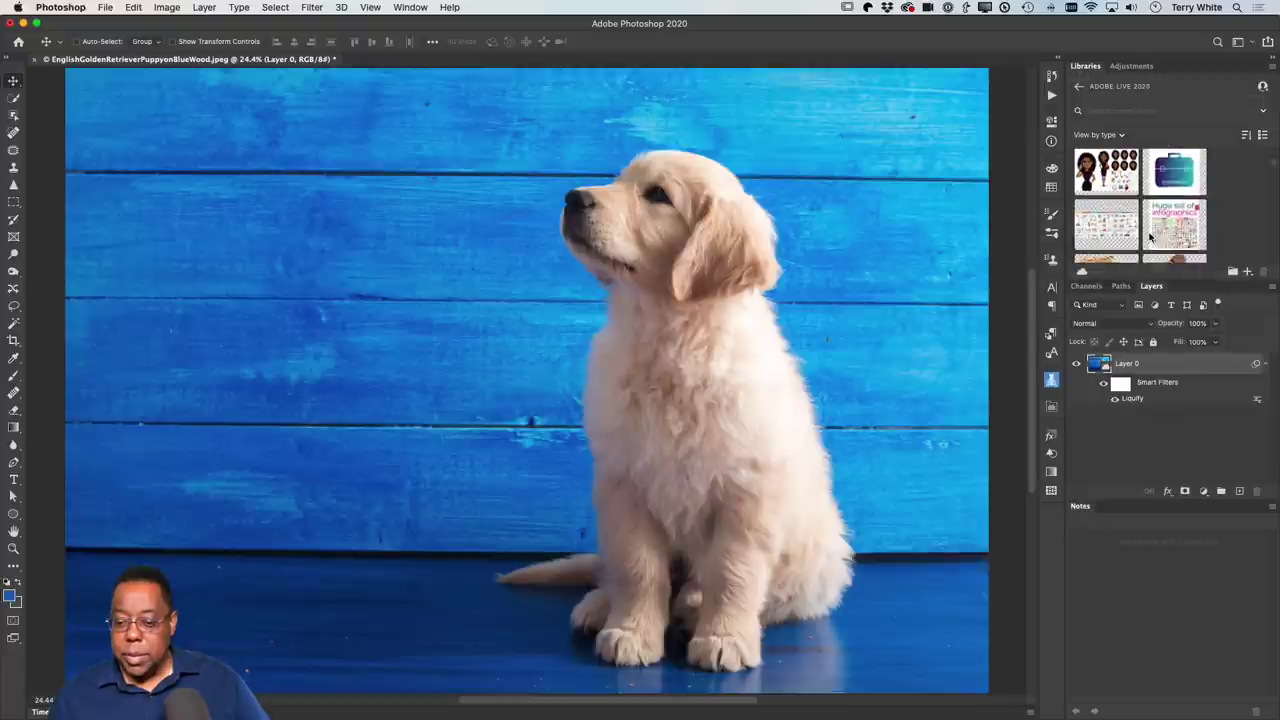
scroll(1149, 237, down, 2)
scroll(1149, 237, down, 2)
scroll(1149, 237, down, 2)
scroll(1149, 237, down, 2)
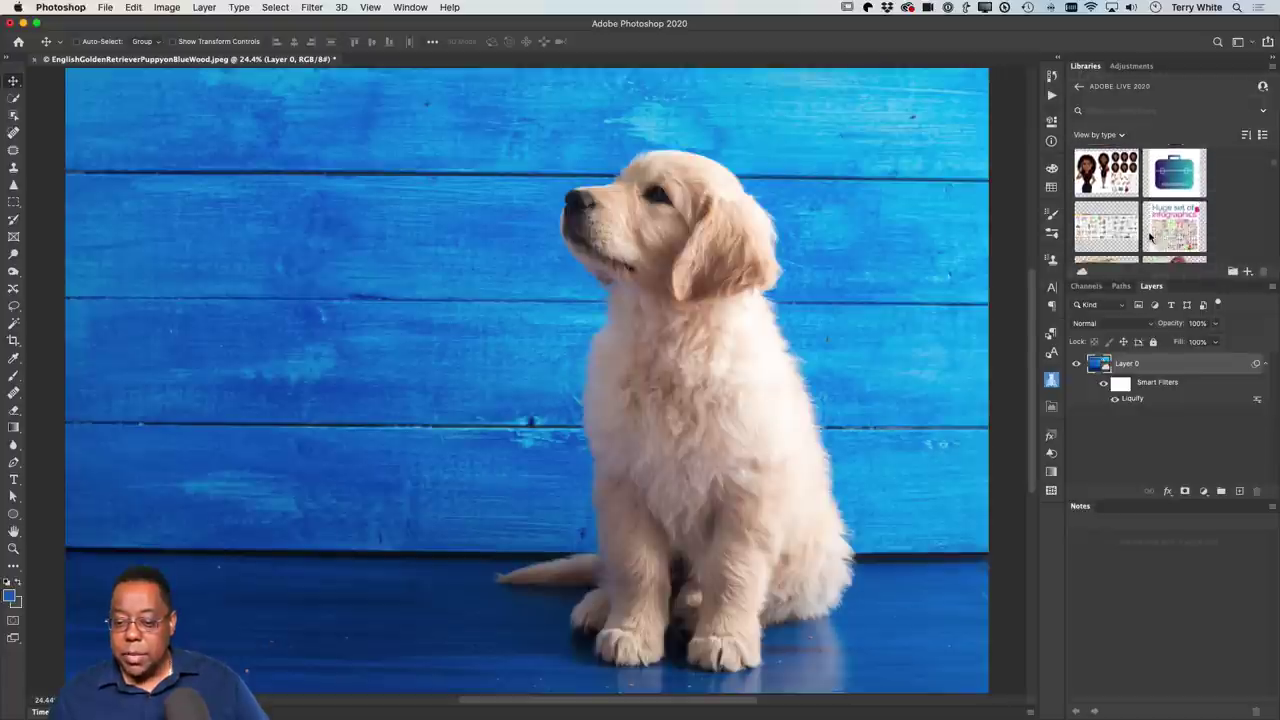
scroll(1149, 237, down, 2)
scroll(1149, 237, down, 2)
scroll(1160, 220, up, 1)
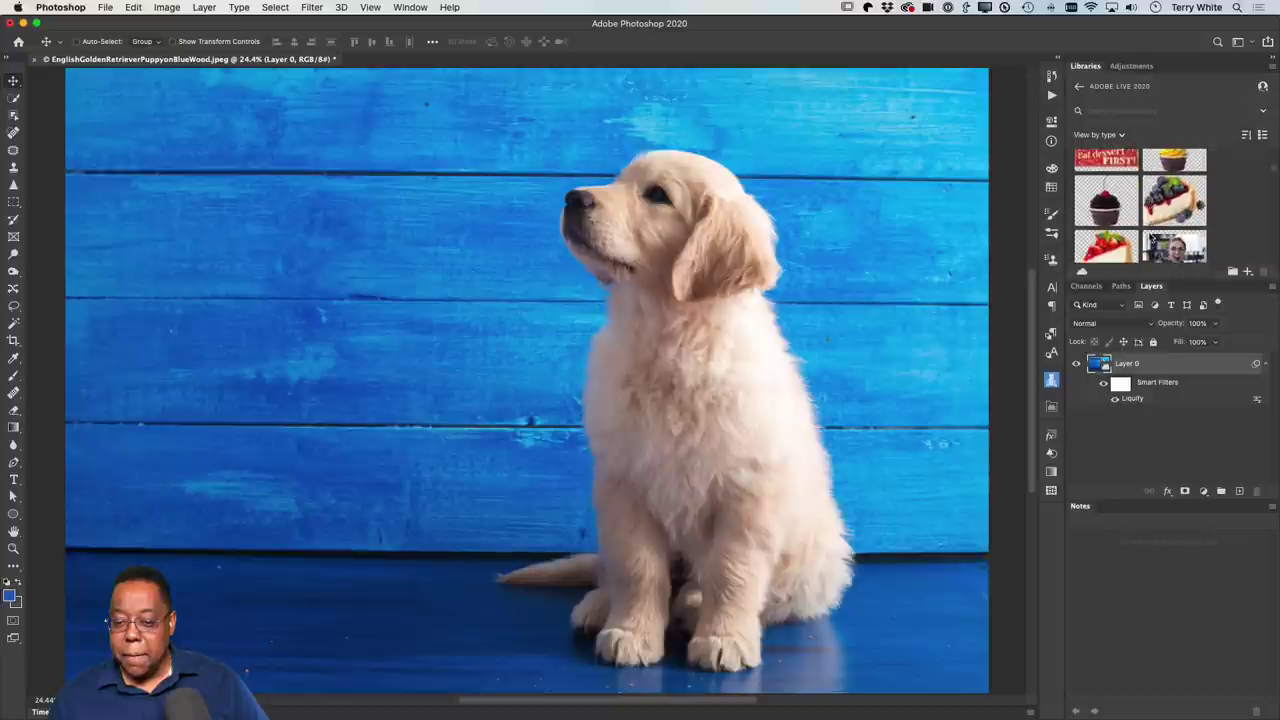
scroll(1175, 200, down, 1)
double_click(1181, 190)
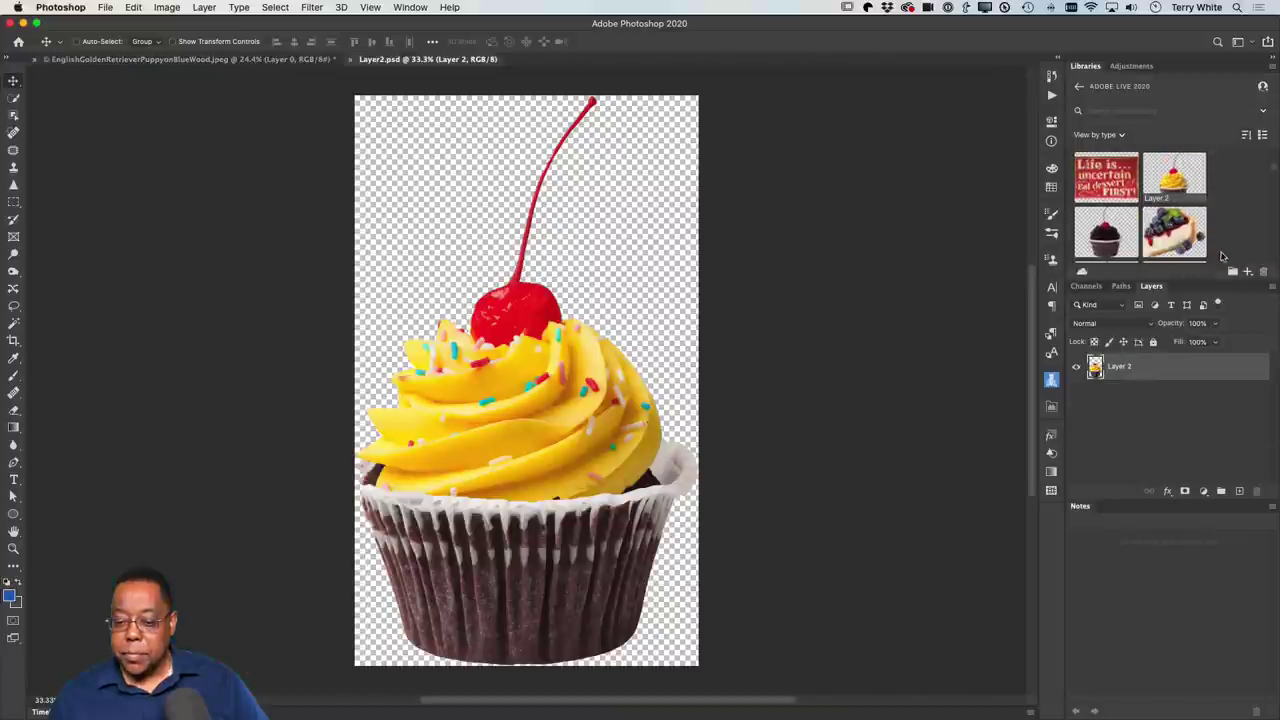
click(1247, 273)
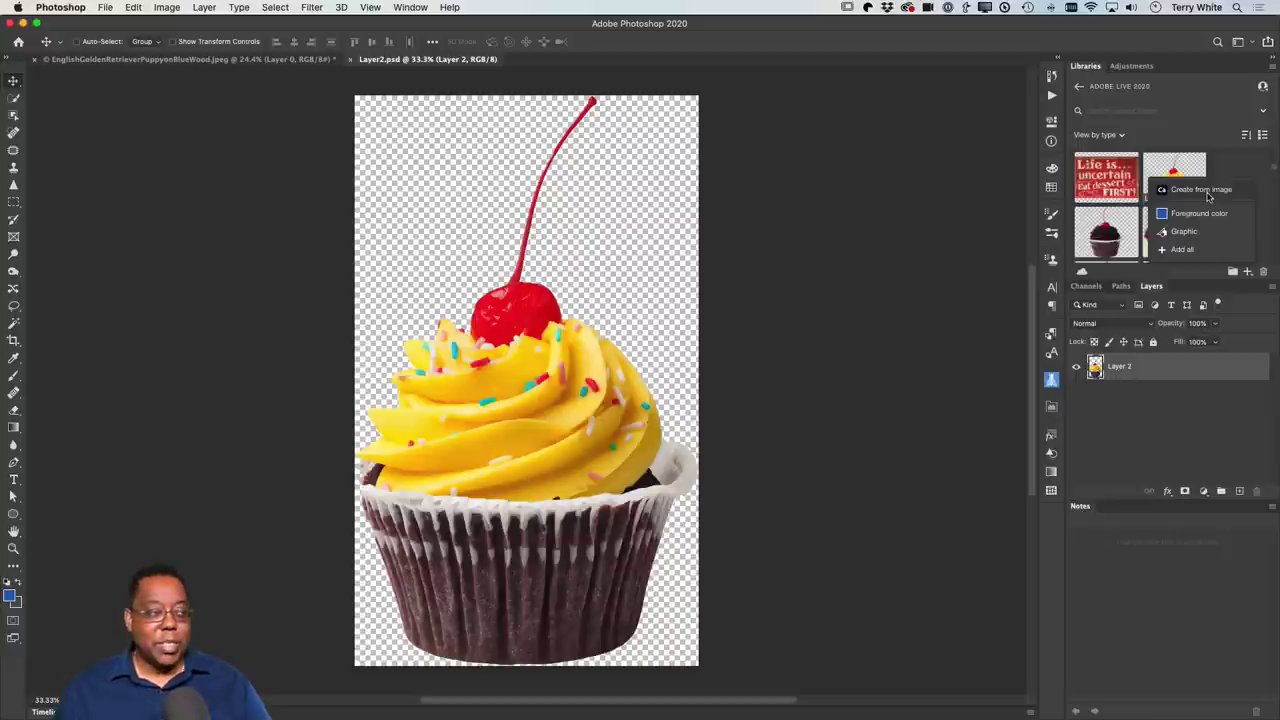
Create From Image on the cupcake, preview kaleidoscope pattern layouts, then render it as a shape.
click(1203, 190)
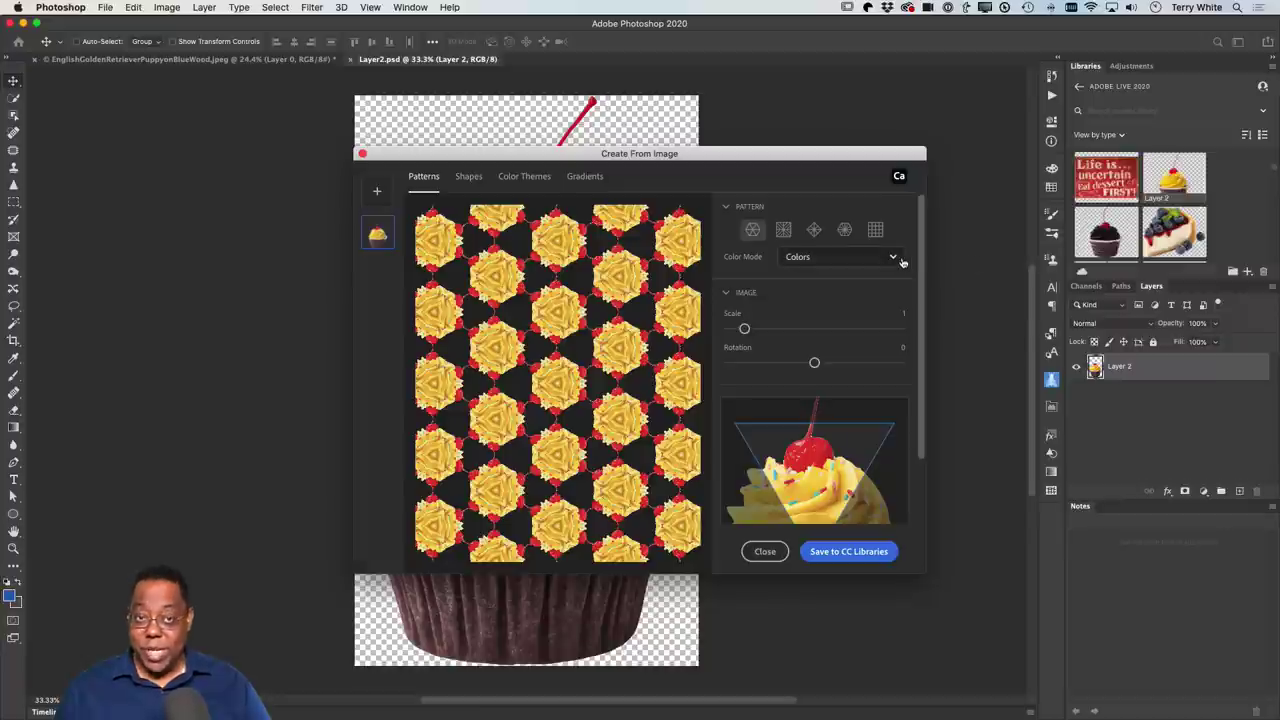
drag(790, 155, 1006, 130)
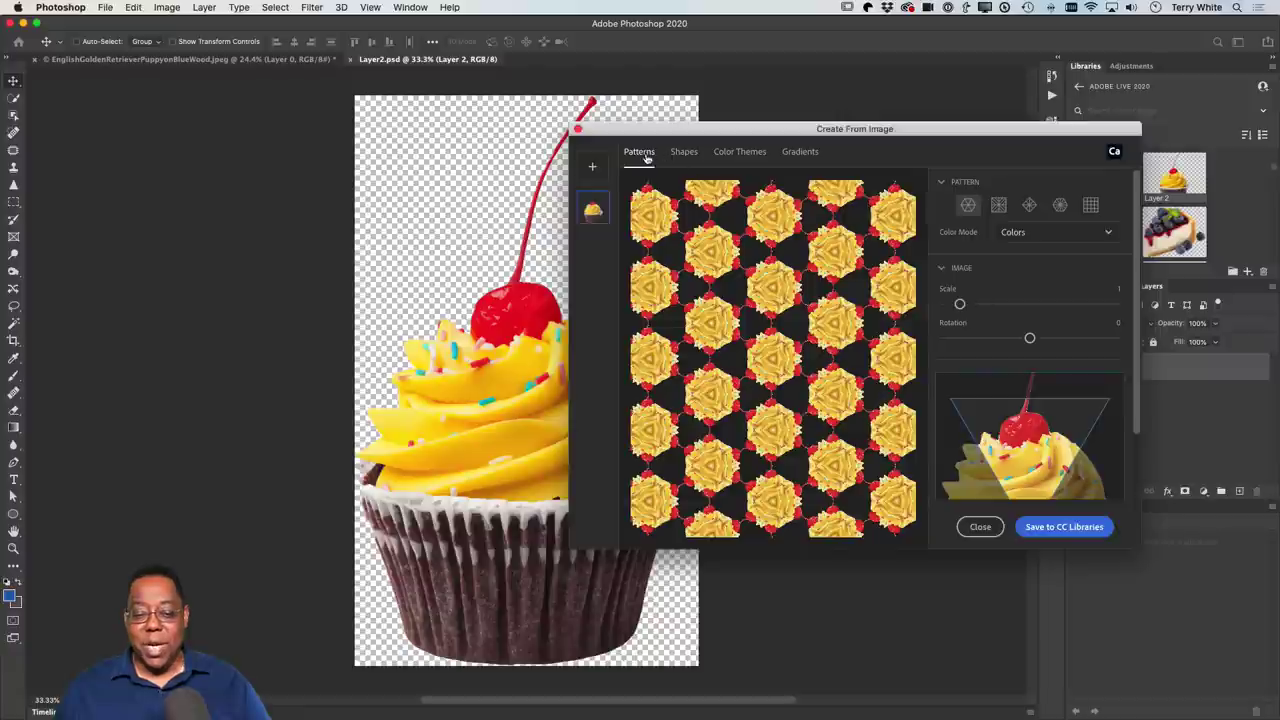
click(998, 205)
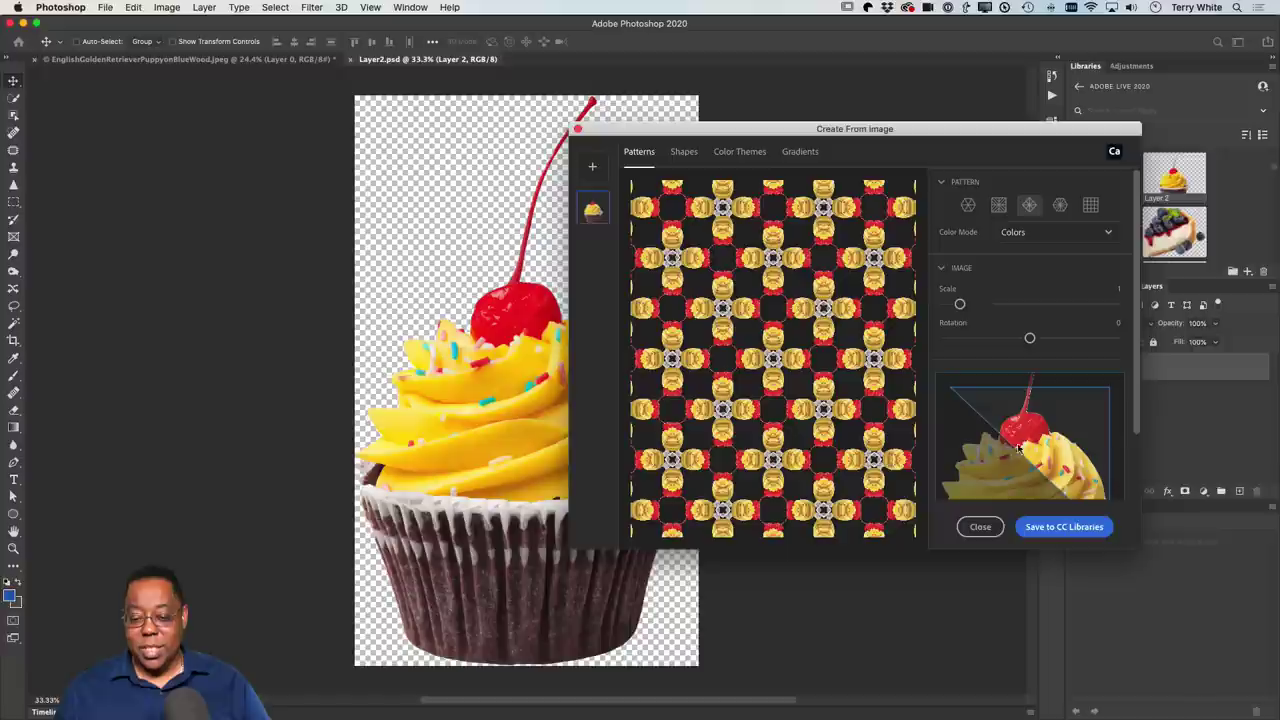
drag(1020, 450, 1060, 410)
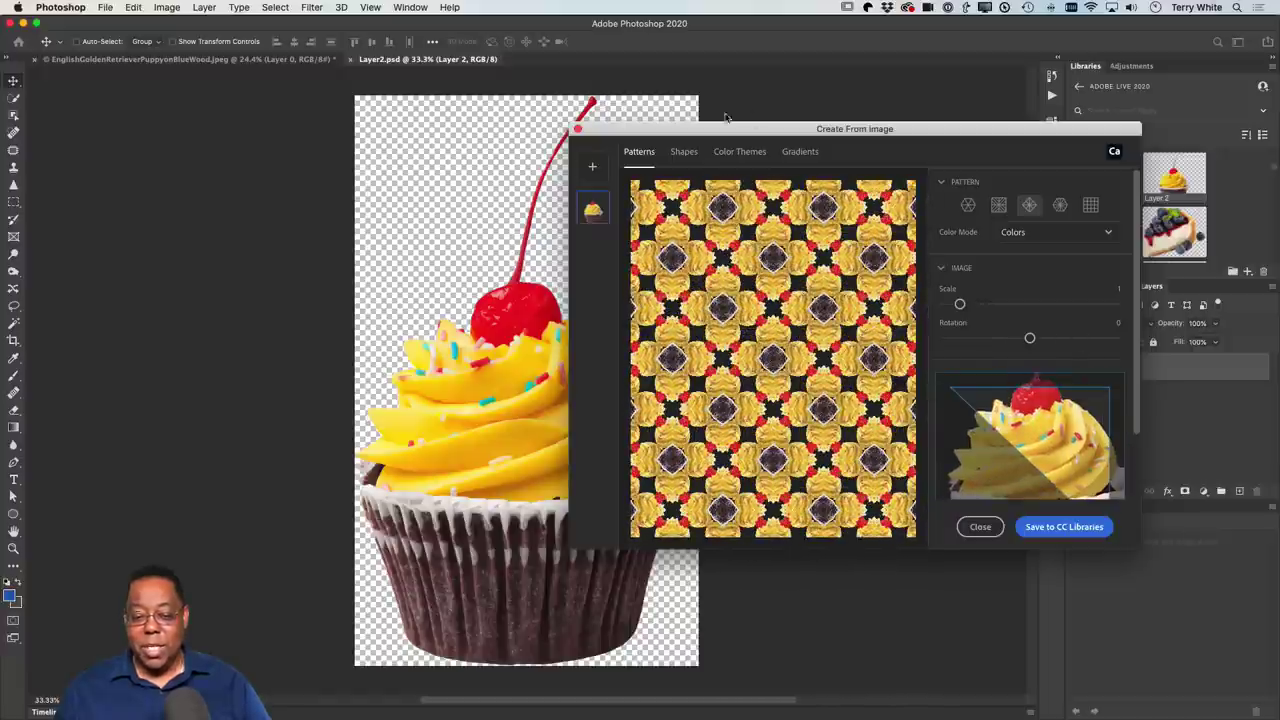
click(684, 151)
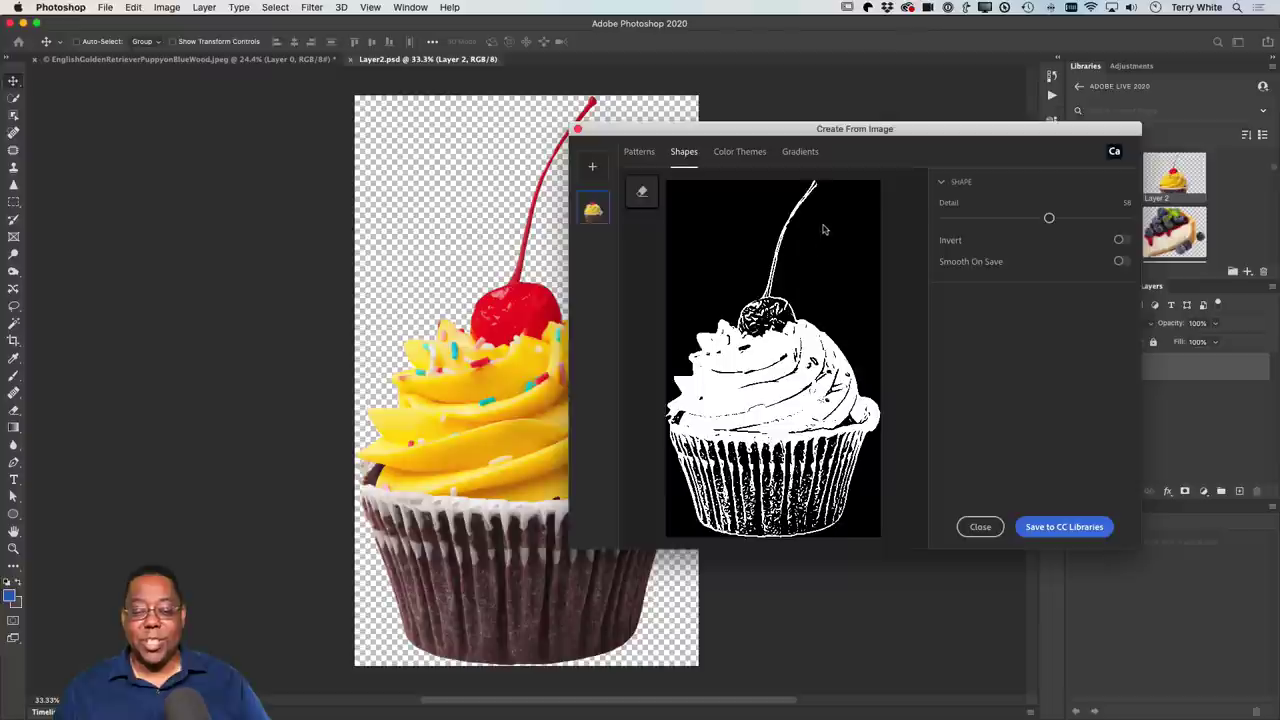
Sample a colour theme from the cupcake: cherry red, sprinkle teal, wrapper brown, frosting yellow, grey edge.
click(732, 156)
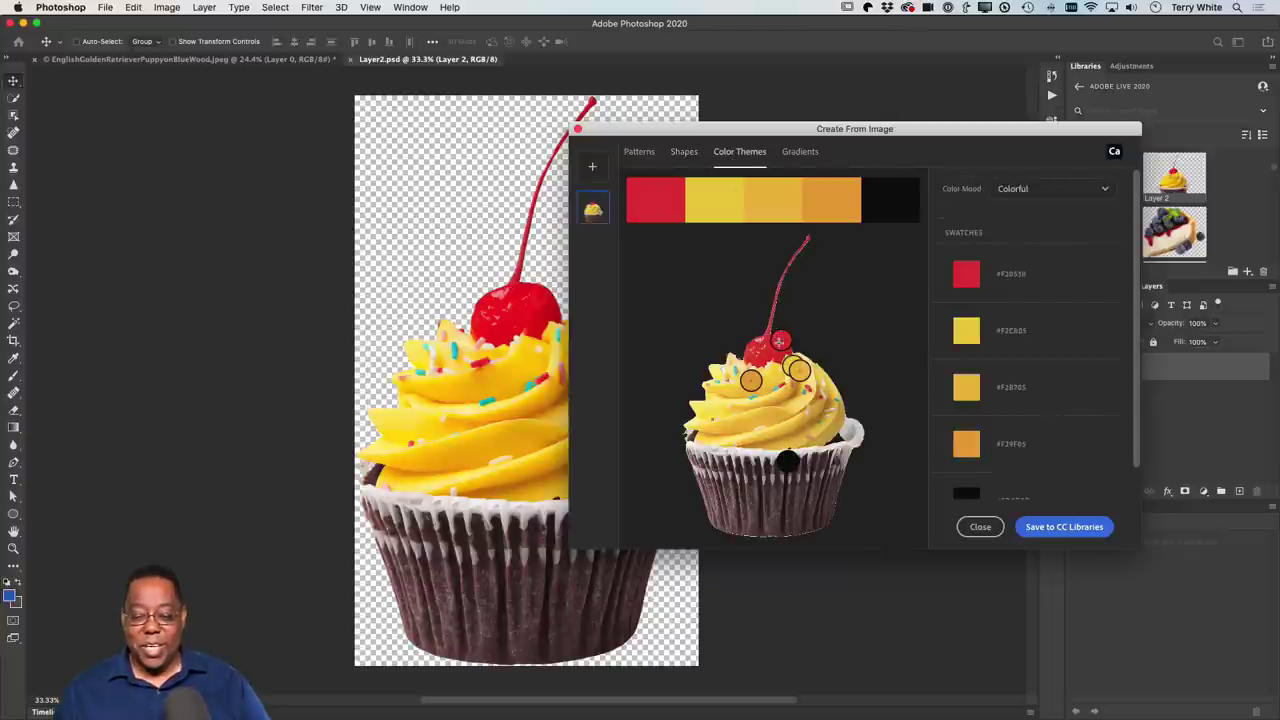
drag(779, 340, 723, 407)
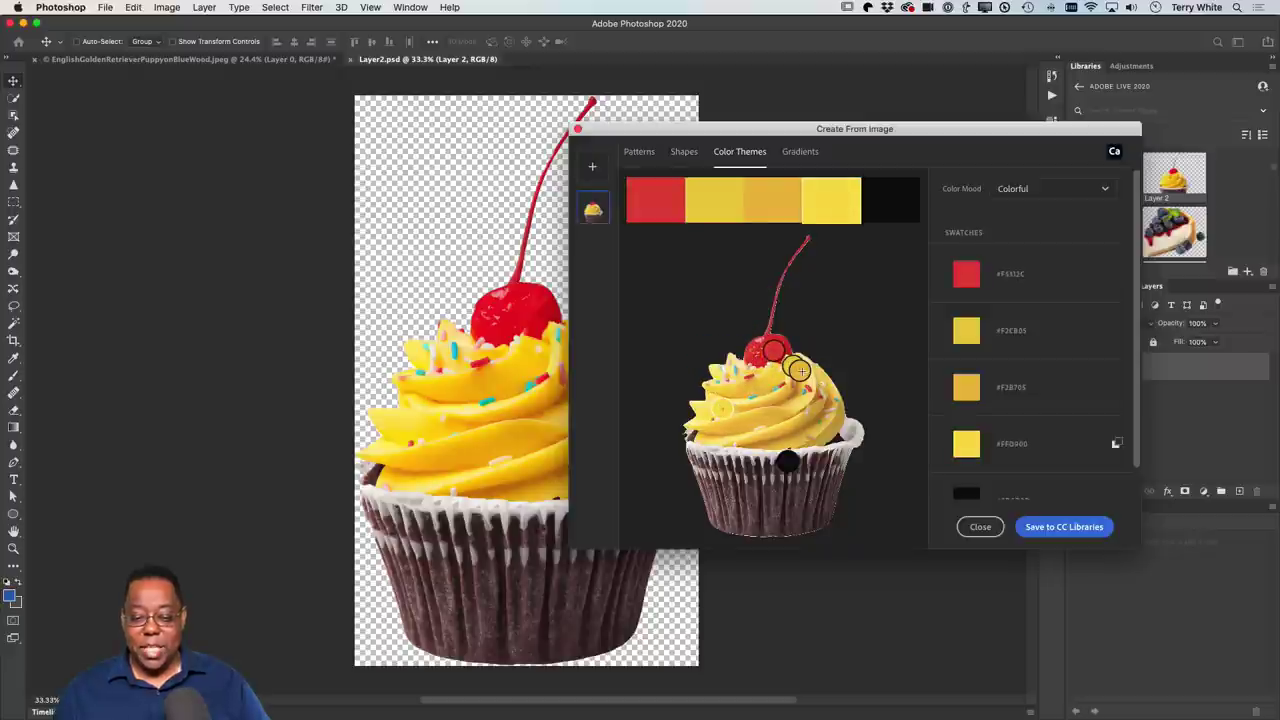
drag(801, 371, 770, 509)
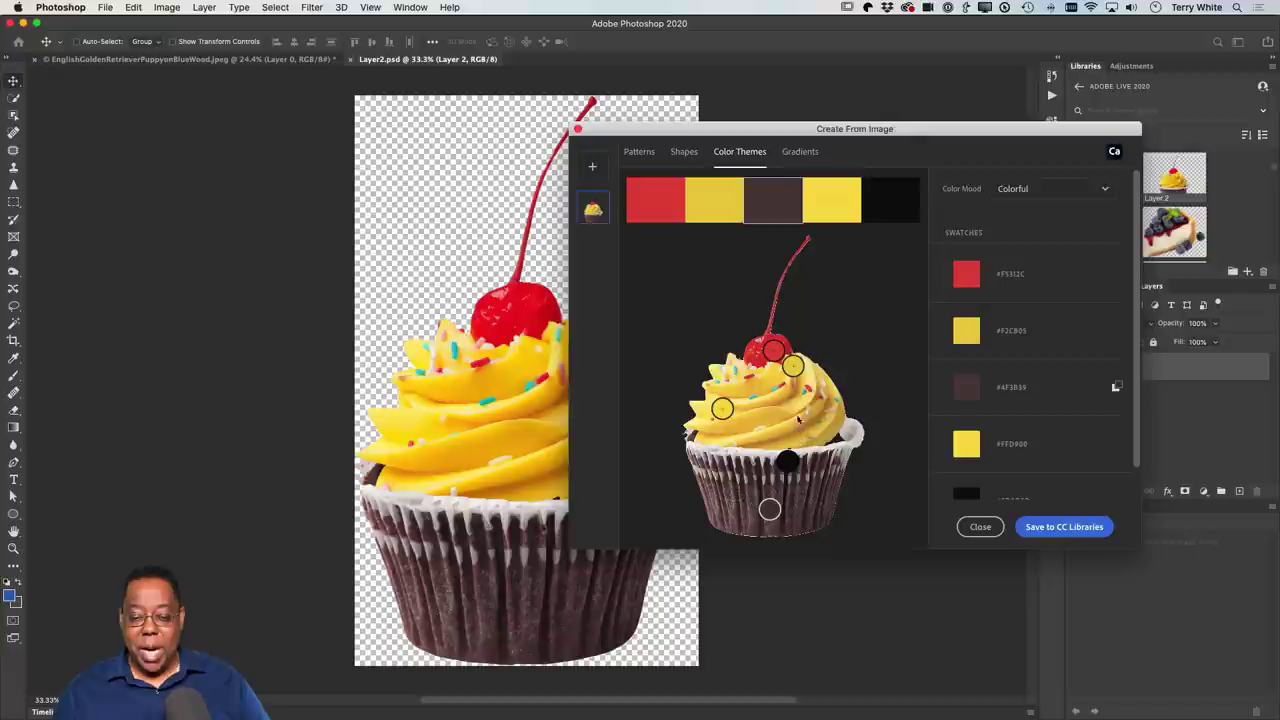
drag(792, 366, 736, 371)
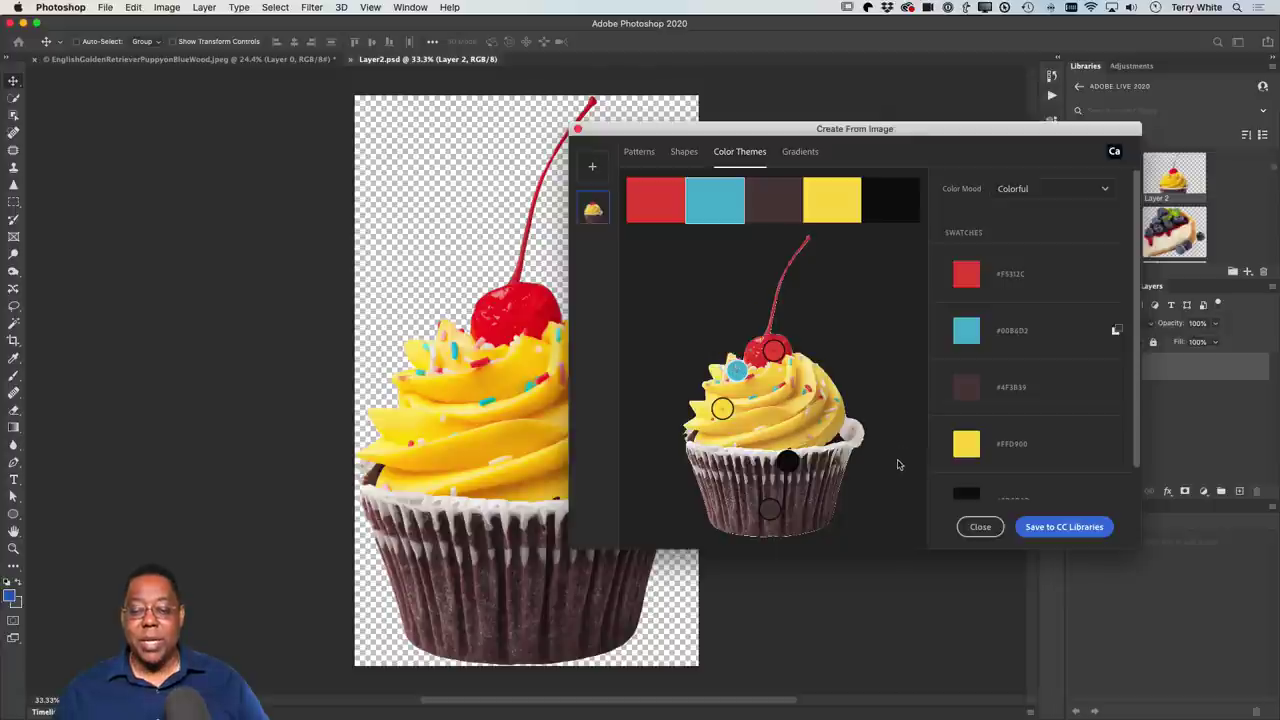
drag(792, 470, 836, 403)
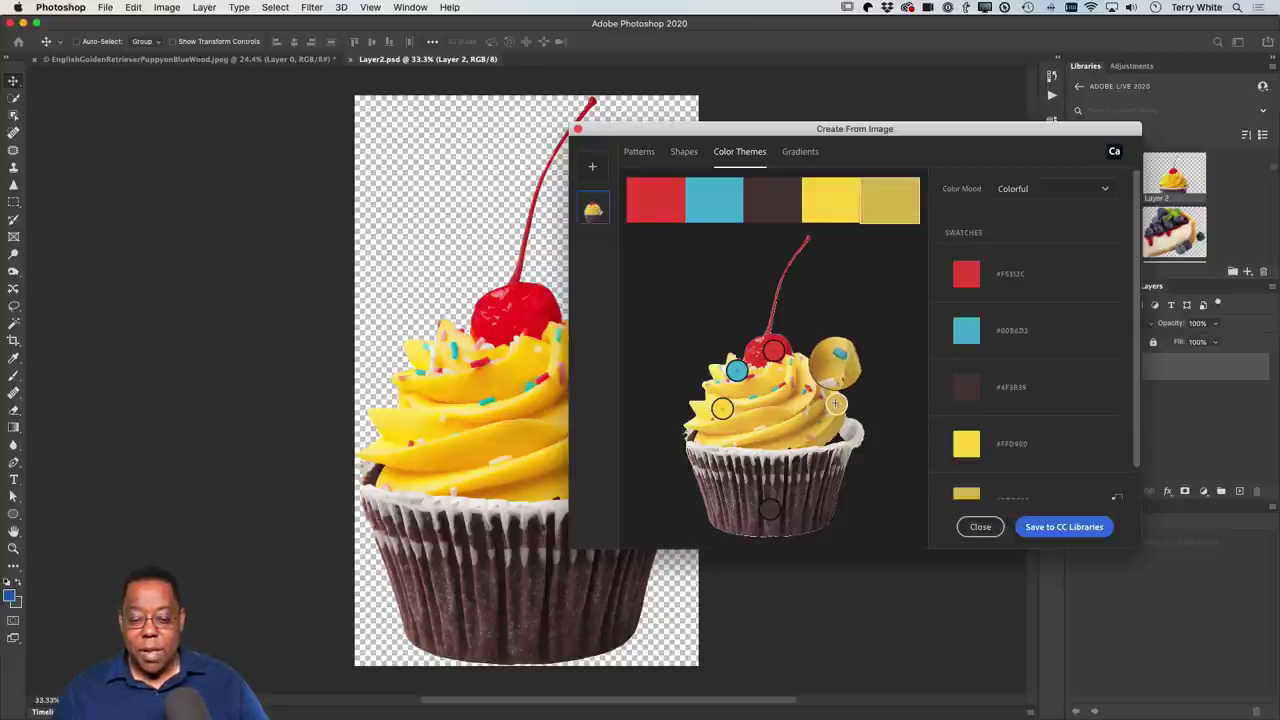
drag(836, 403, 852, 432)
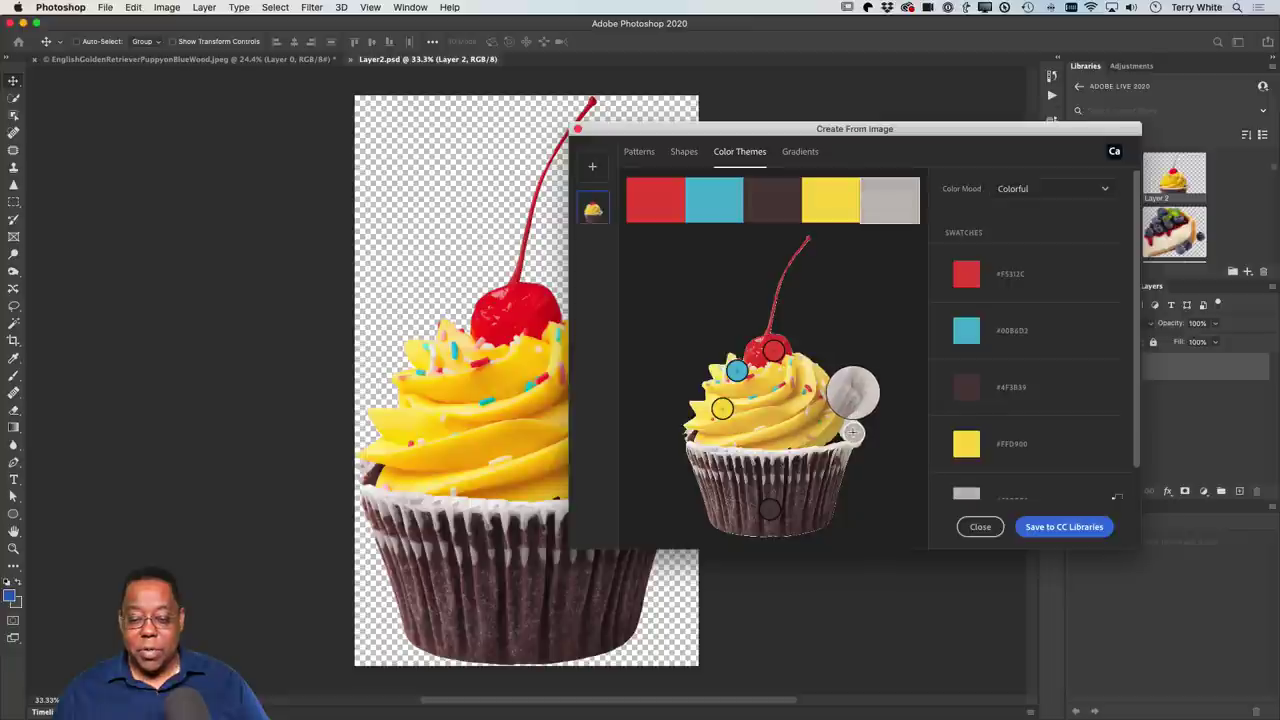
Save the theme to the Adobe Live 2020 library as Capture Color Theme 5 and close the window.
scroll(1000, 340, down, 1)
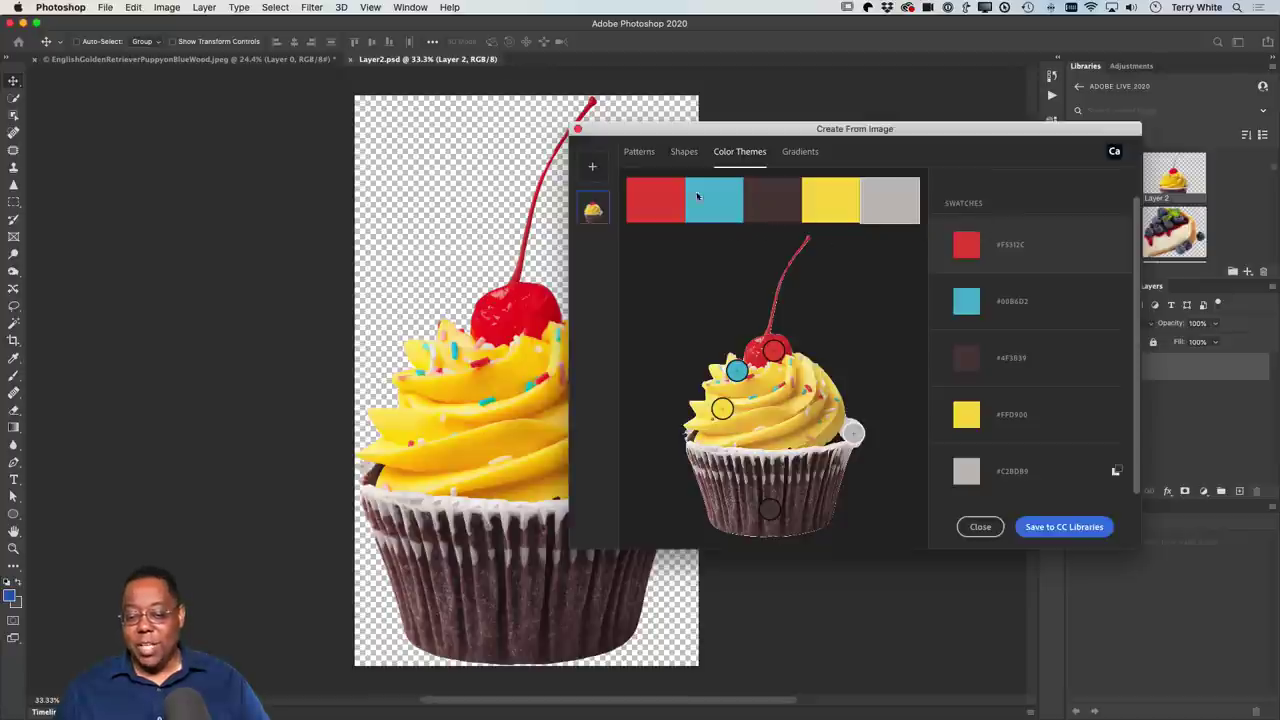
click(1030, 528)
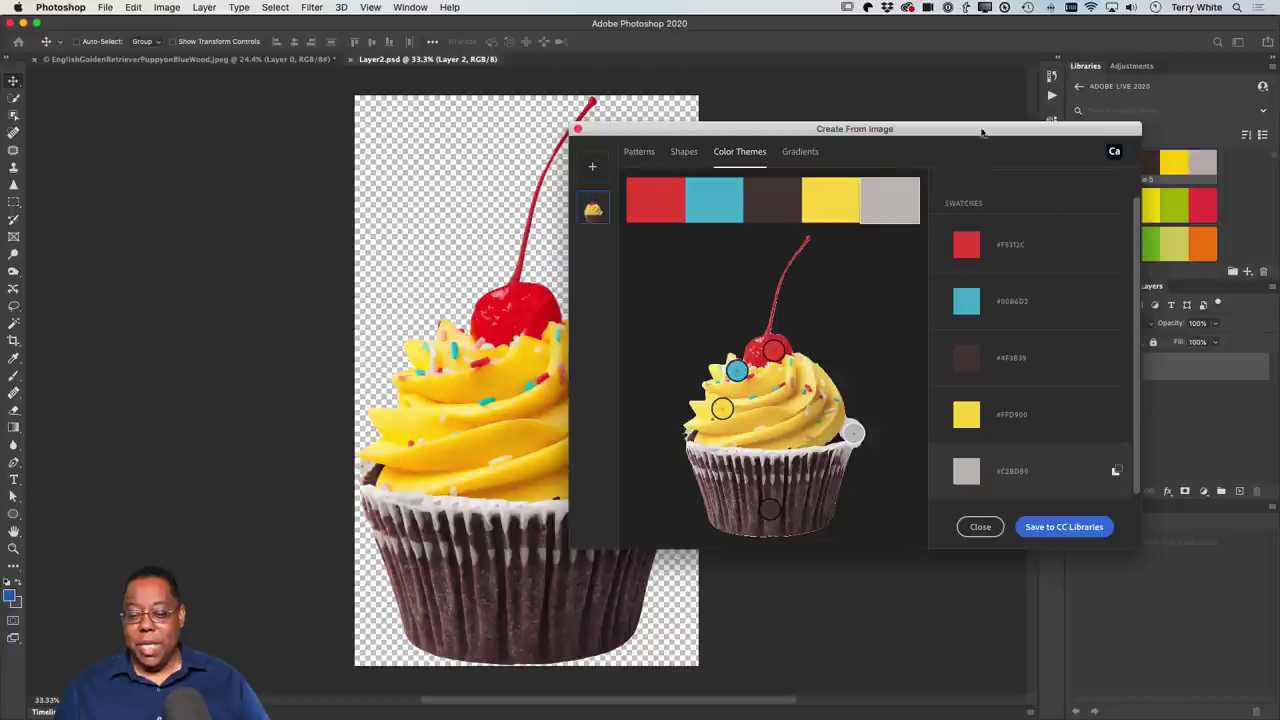
click(978, 528)
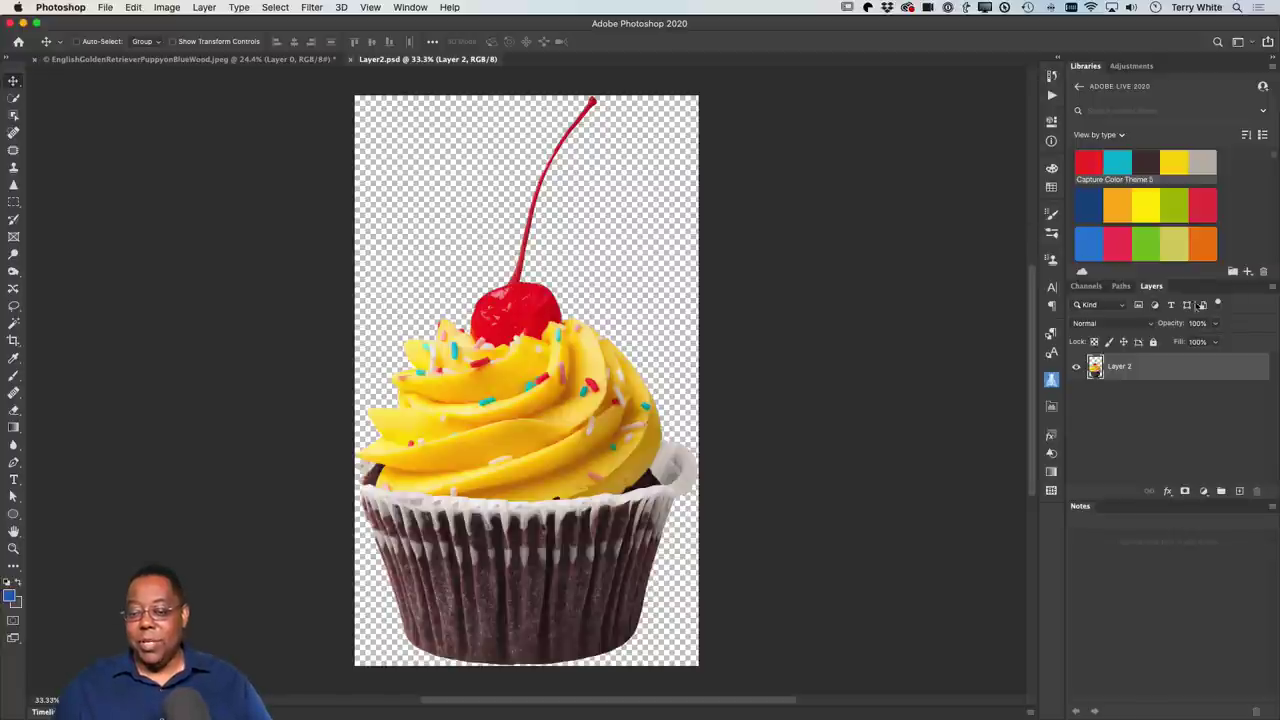
Show the Libraries add-content choices, then switch to the Object Selection tool.
click(1248, 272)
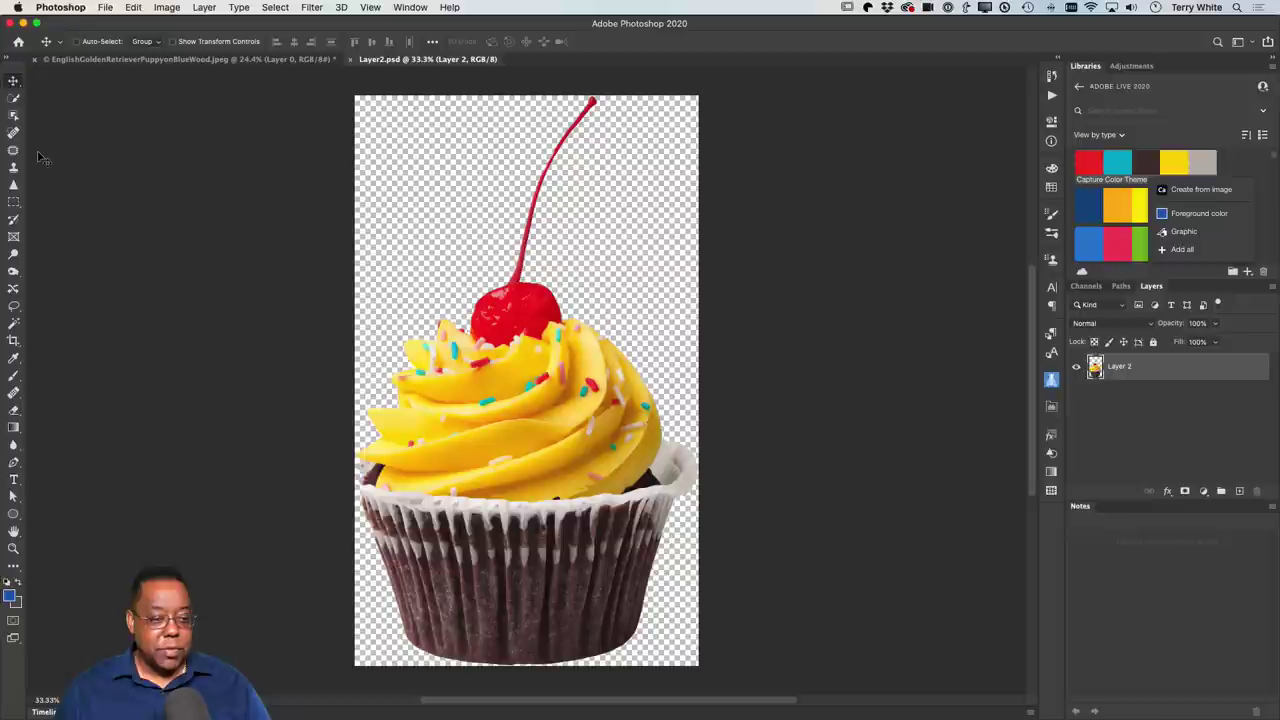
click(13, 115)
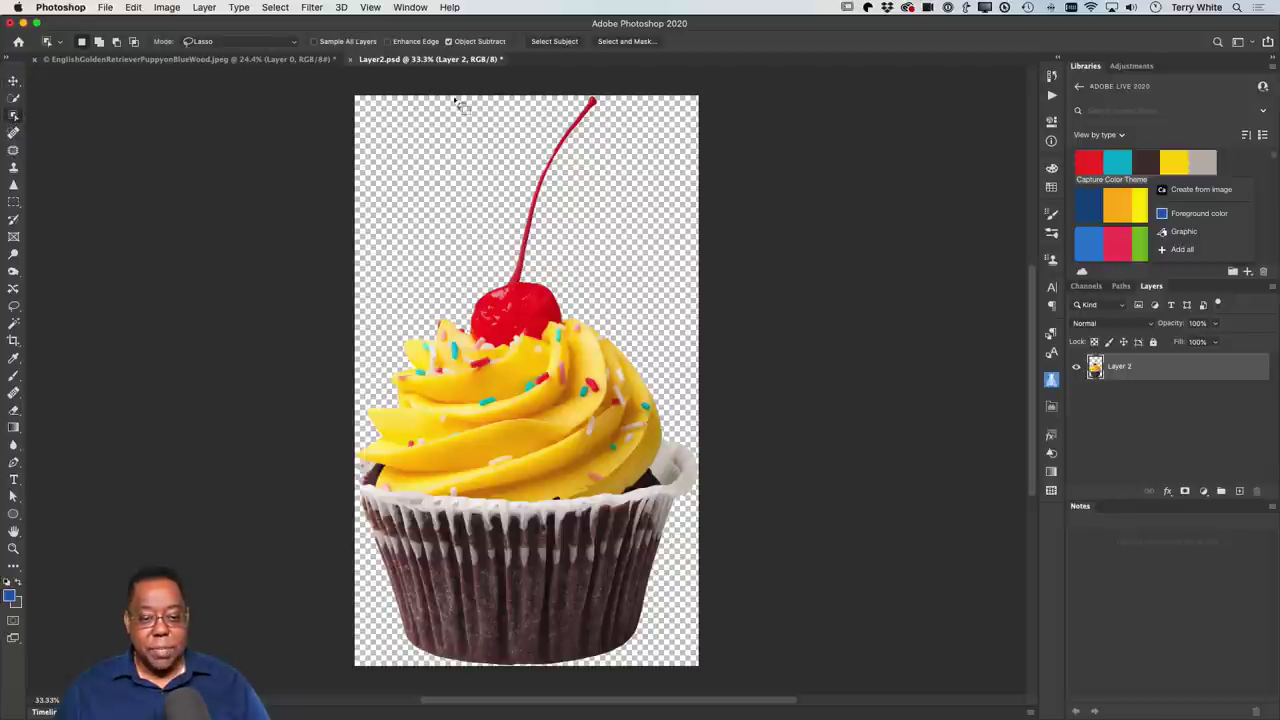
Select the cherry and its stem with Rectangle-mode Object Selection, zooming in to check it.
click(226, 42)
click(227, 34)
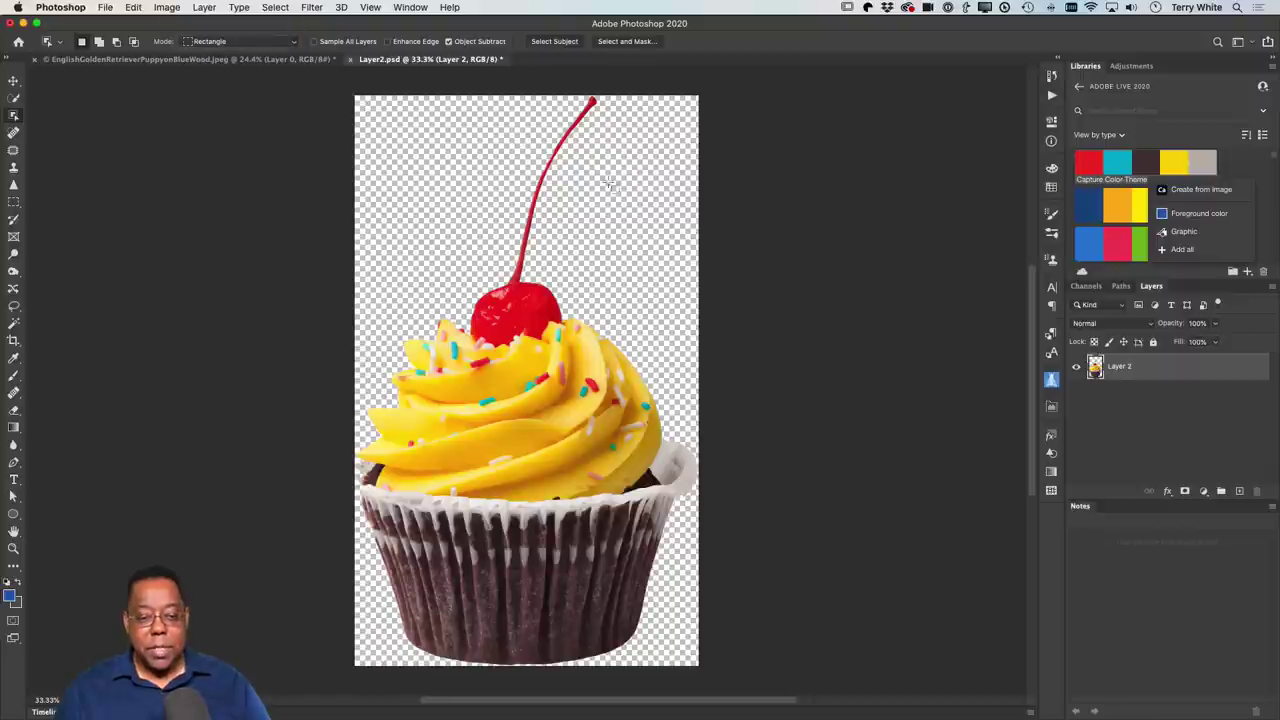
drag(443, 79, 465, 104)
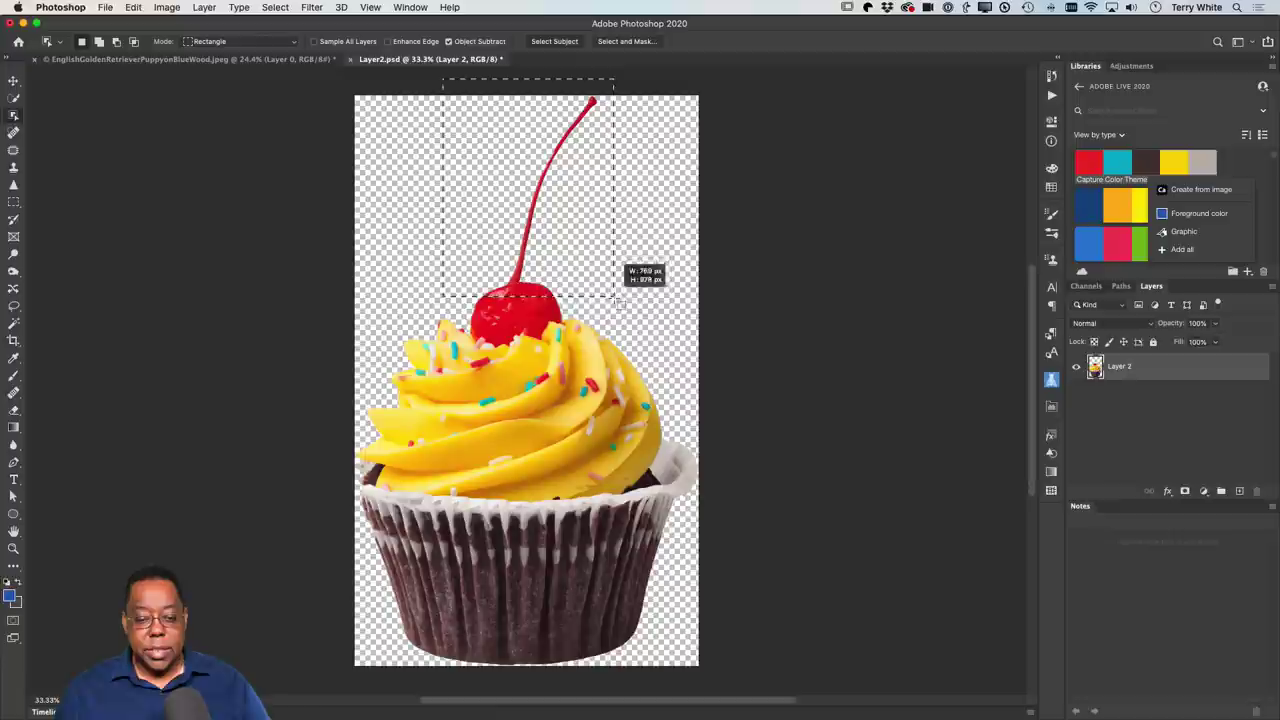
mouse_move(496, 146)
mouse_down()
mouse_move(613, 357)
mouse_move(612, 255)
mouse_up()
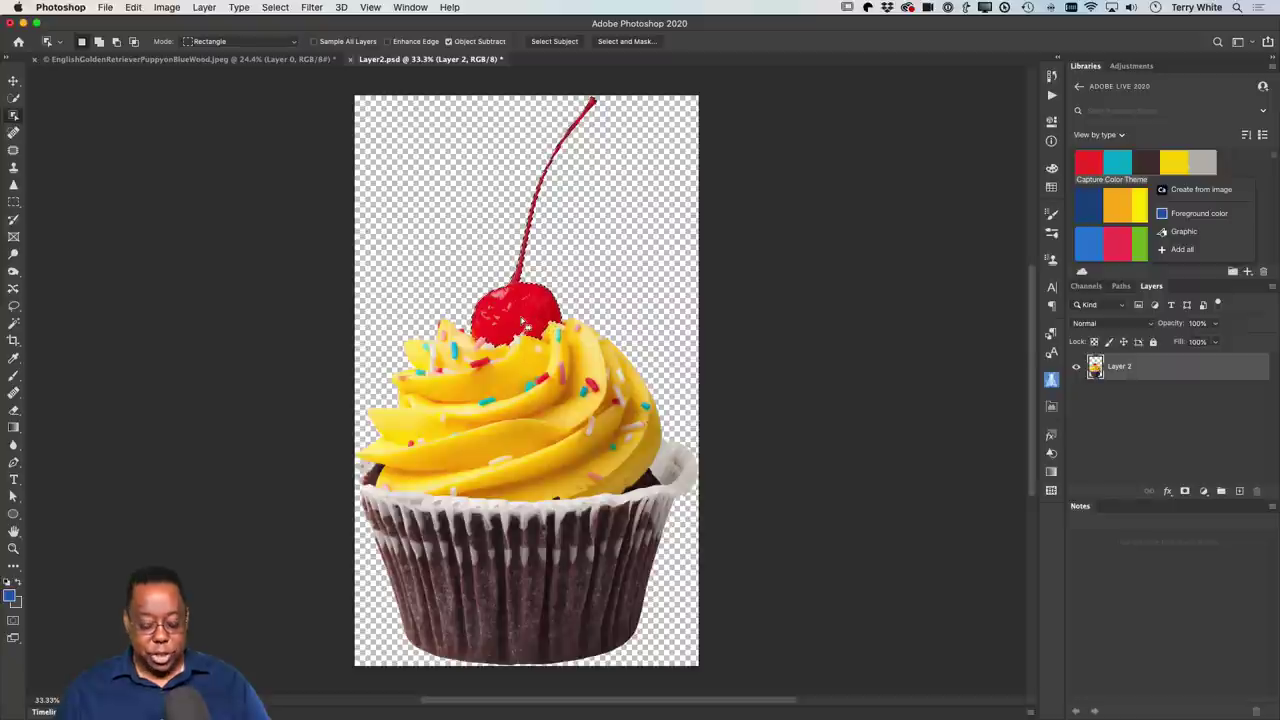
key(super+plus)
key(super+plus)
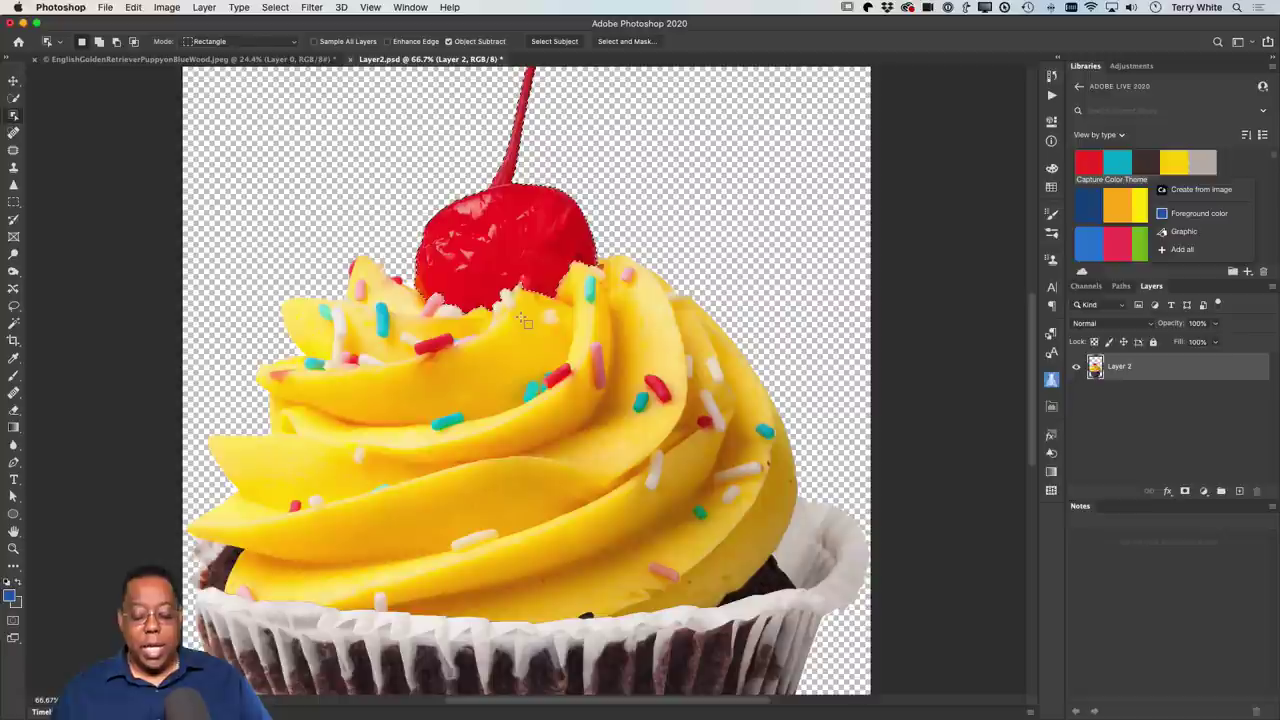
key(super+minus)
key(super+minus)
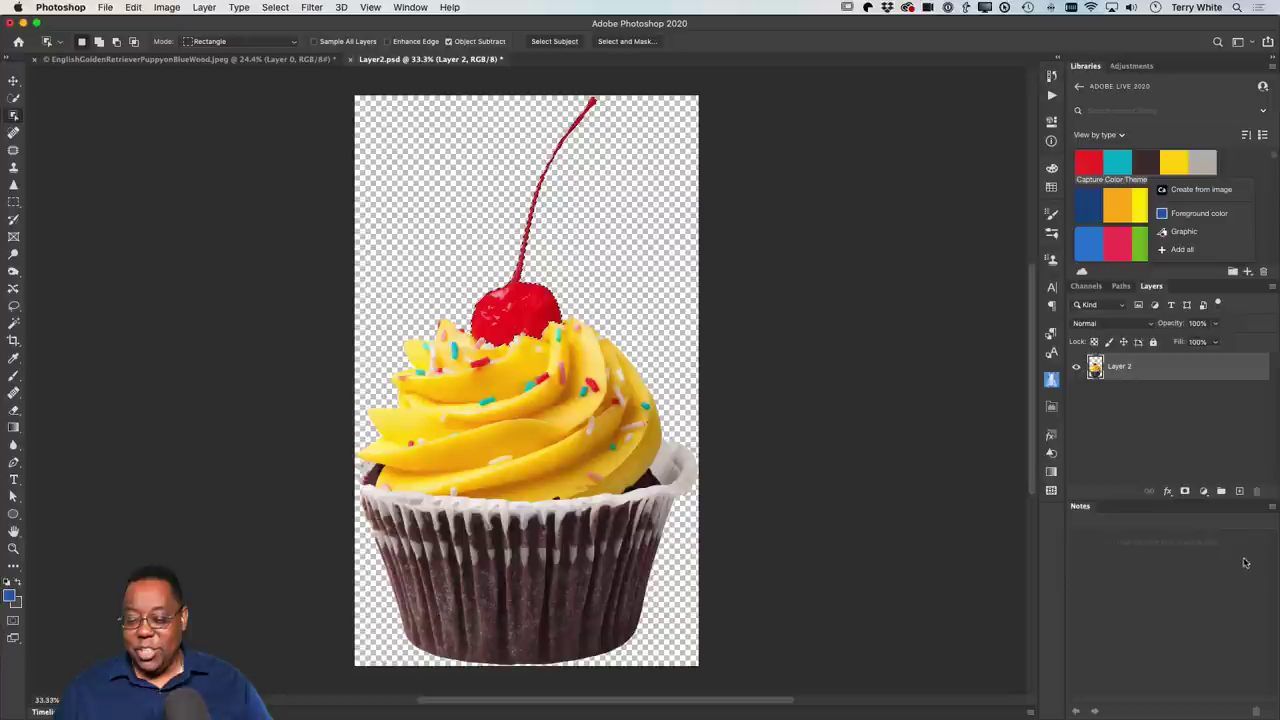
Add a cherry-masked Hue/Saturation adjustment, try Colorize, and settle on Hue -32 for magenta-pink.
click(1203, 492)
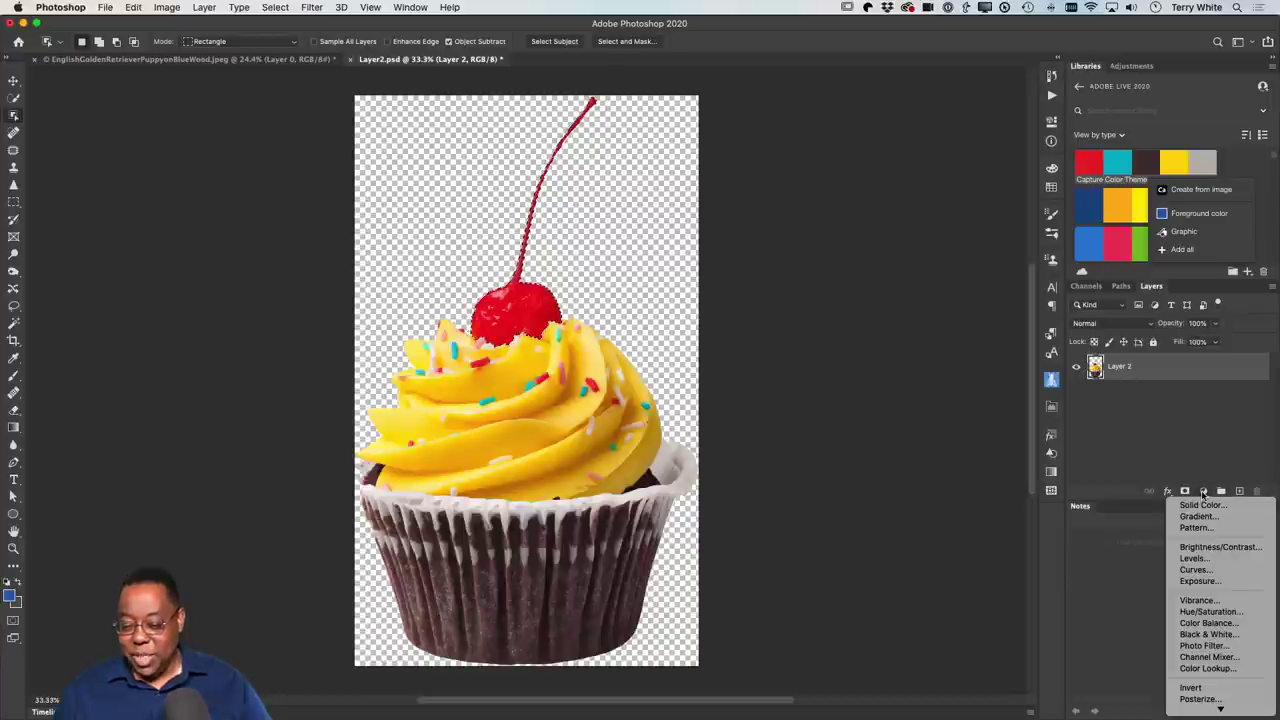
click(1210, 611)
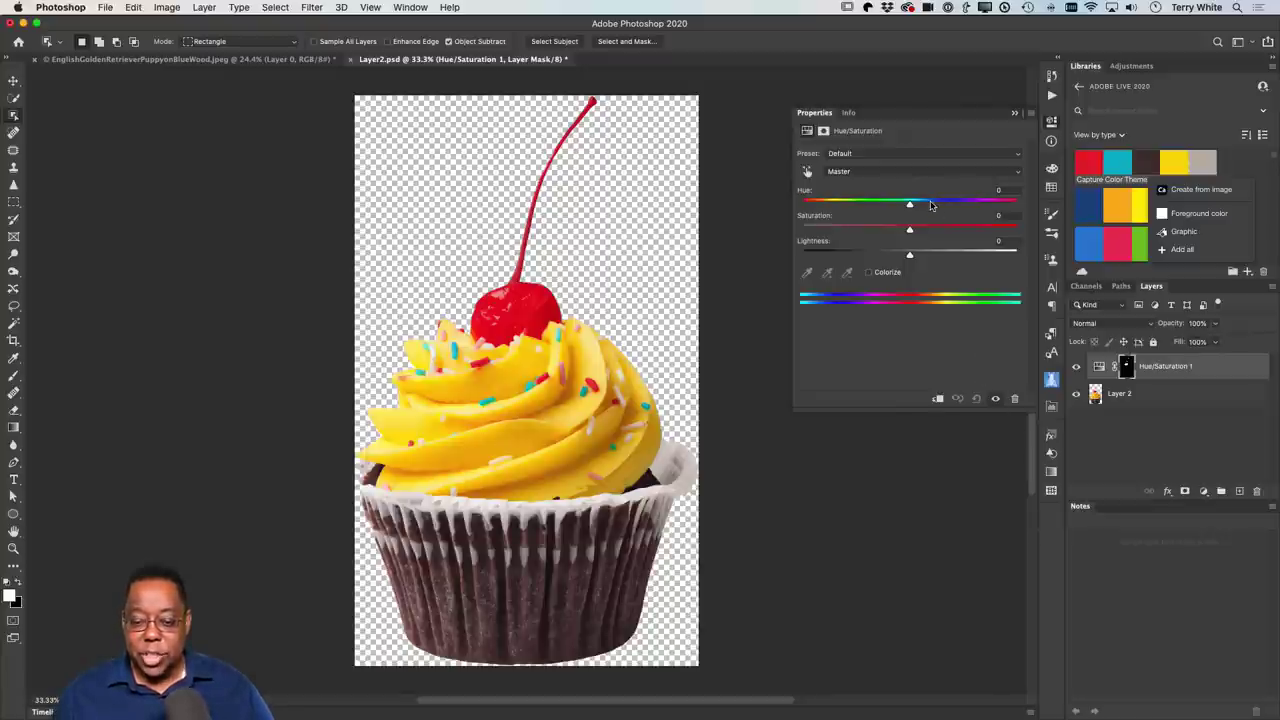
drag(910, 204, 866, 206)
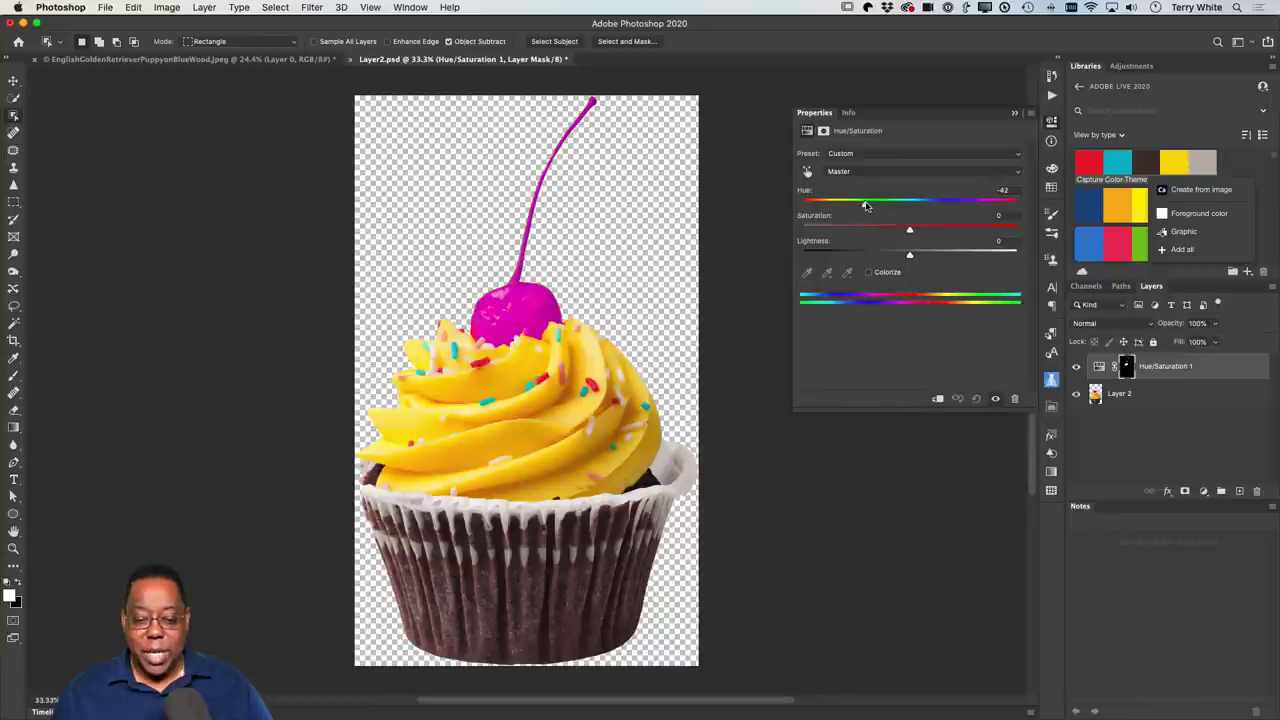
mouse_move(866, 206)
mouse_down()
mouse_move(980, 208)
mouse_move(896, 208)
mouse_move(909, 208)
mouse_up()
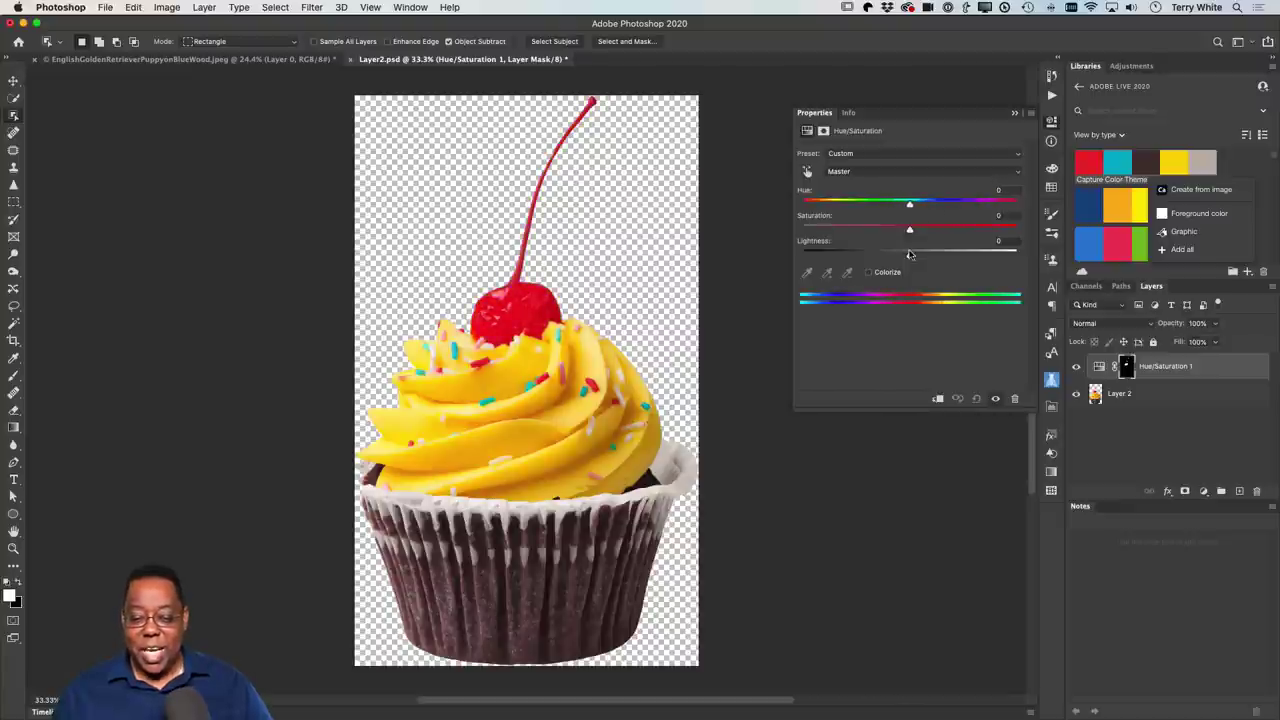
click(869, 272)
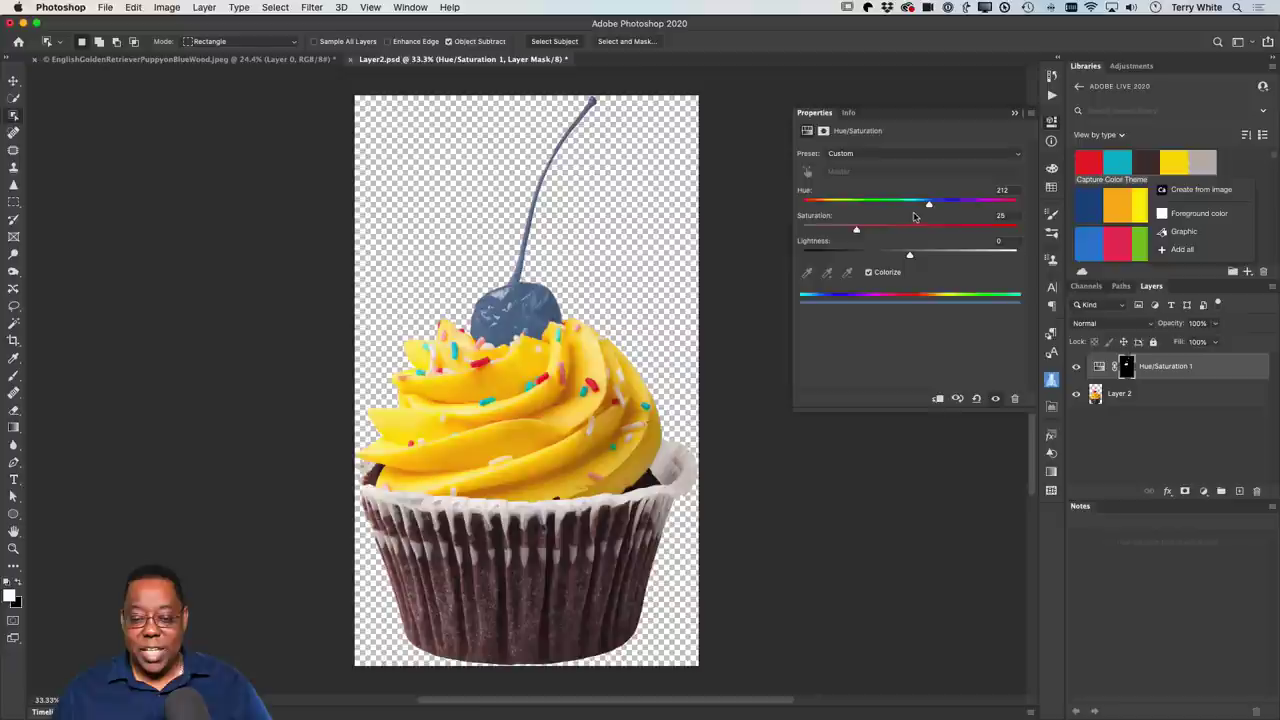
mouse_move(928, 206)
mouse_down()
mouse_move(810, 205)
mouse_move(965, 205)
mouse_up()
click(869, 272)
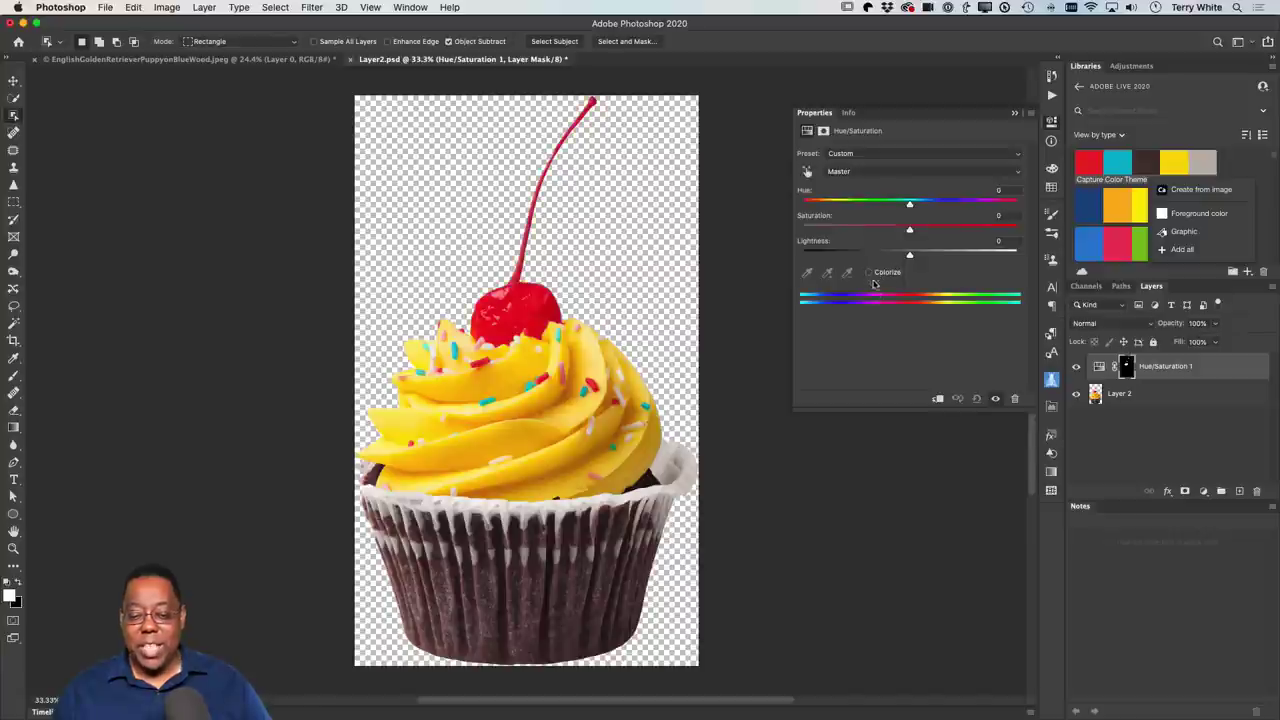
drag(907, 206, 877, 206)
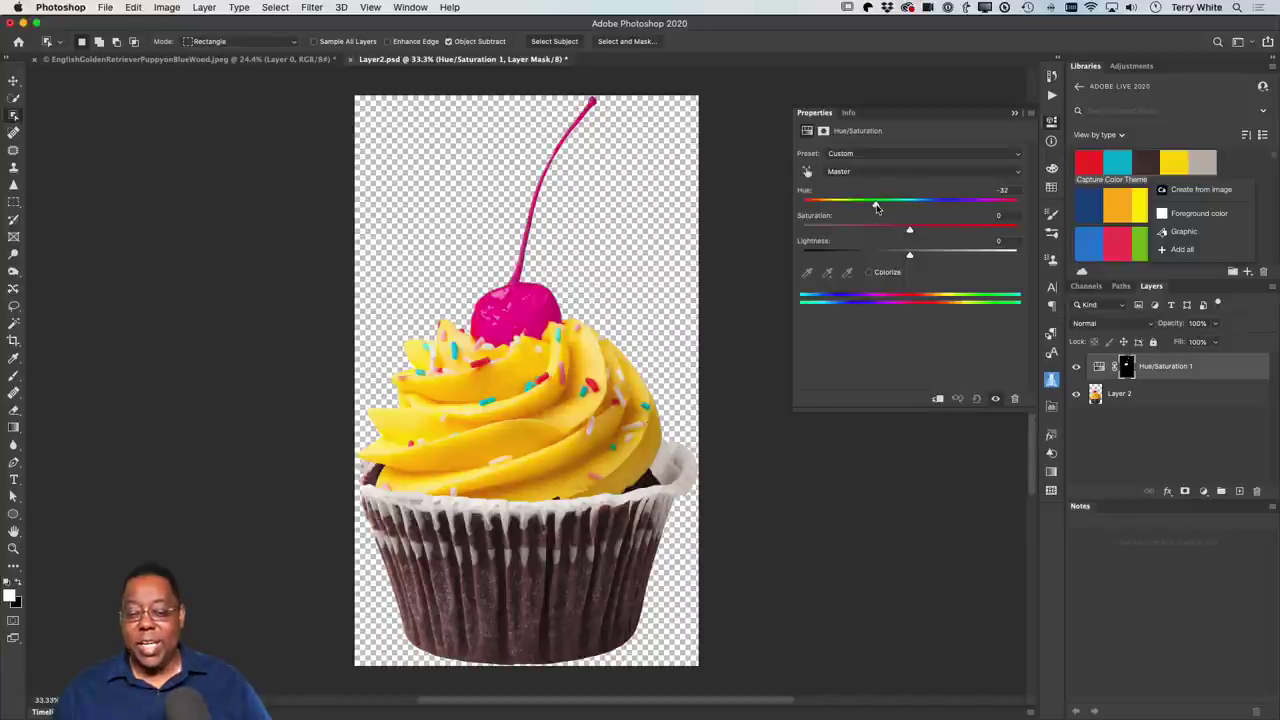